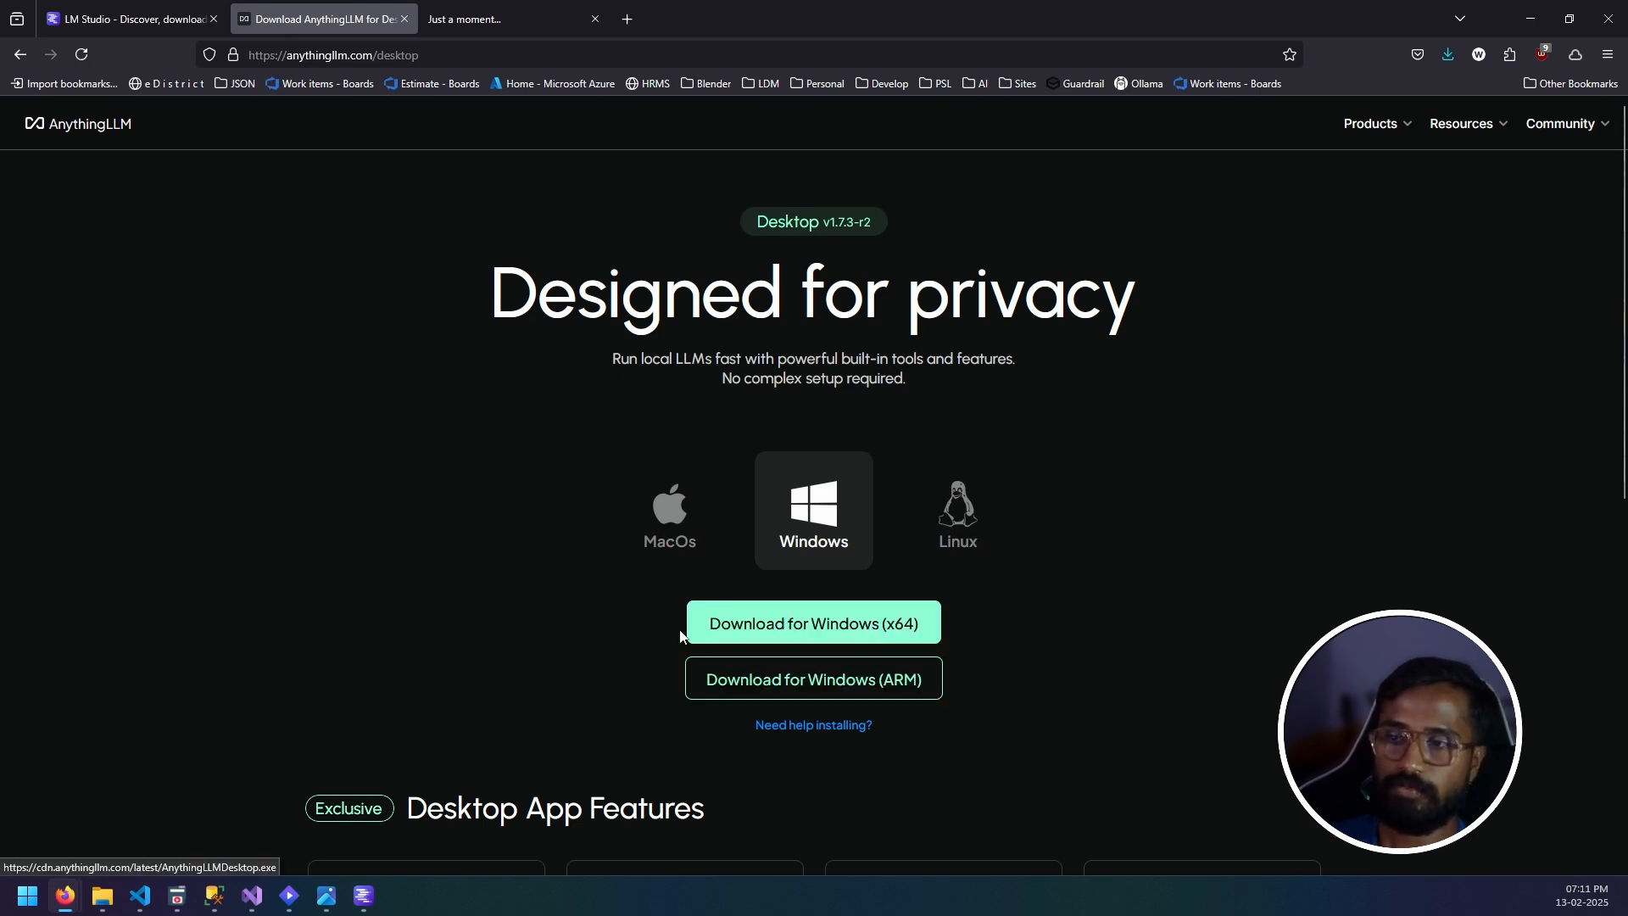
Find the LM Studio desktop app on the computer and switch to it from the browser.
click(123, 19)
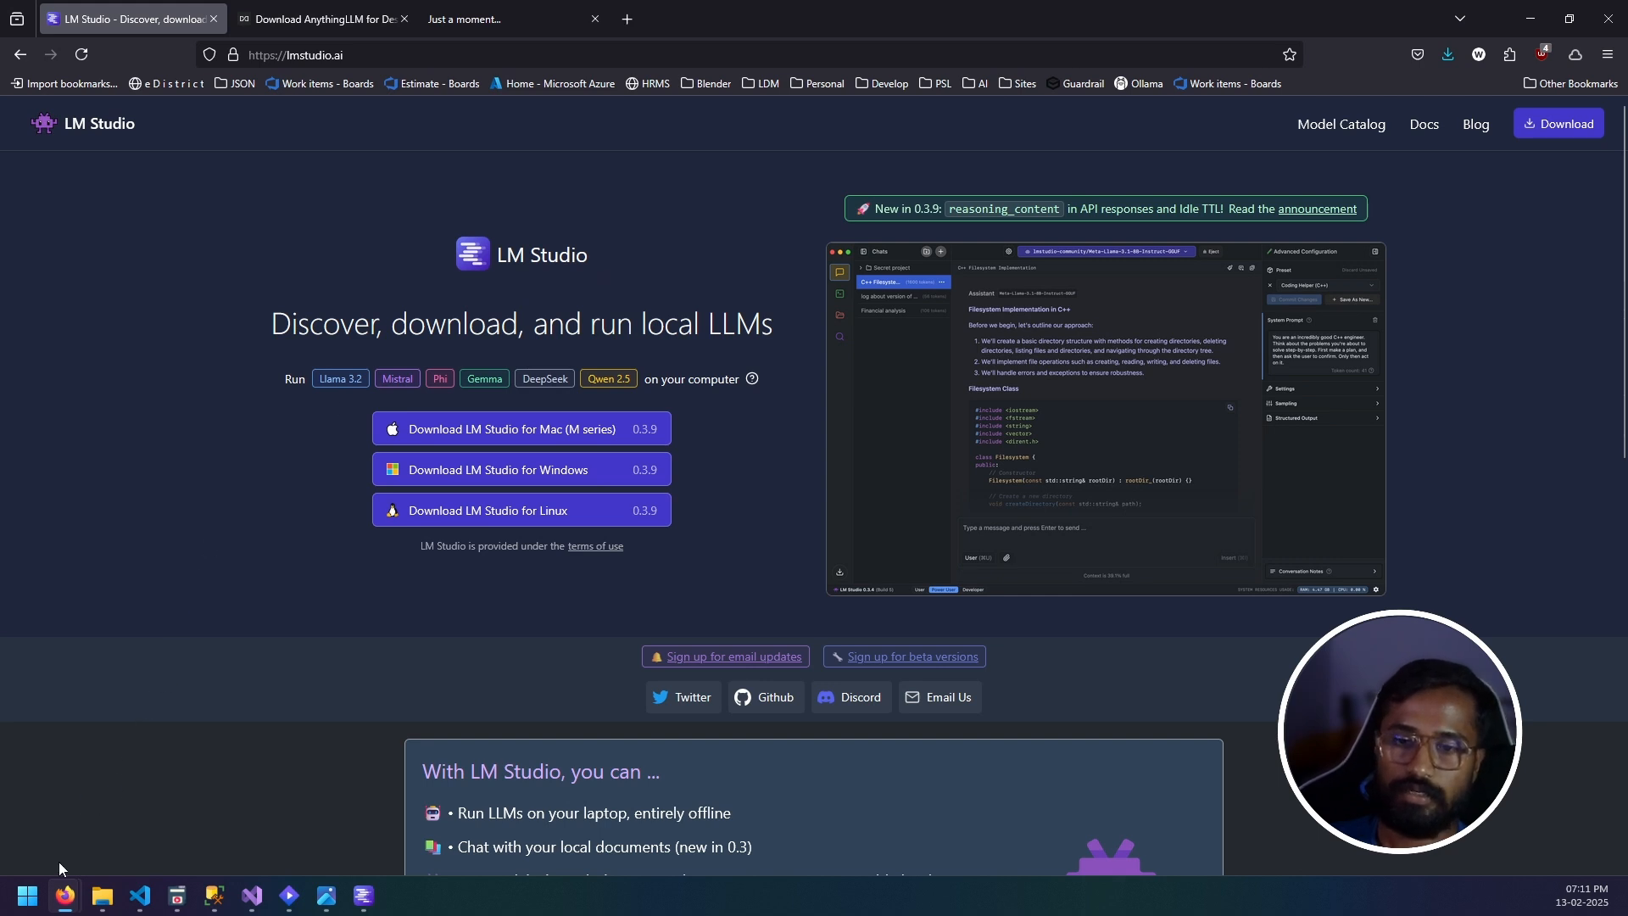
click(28, 895)
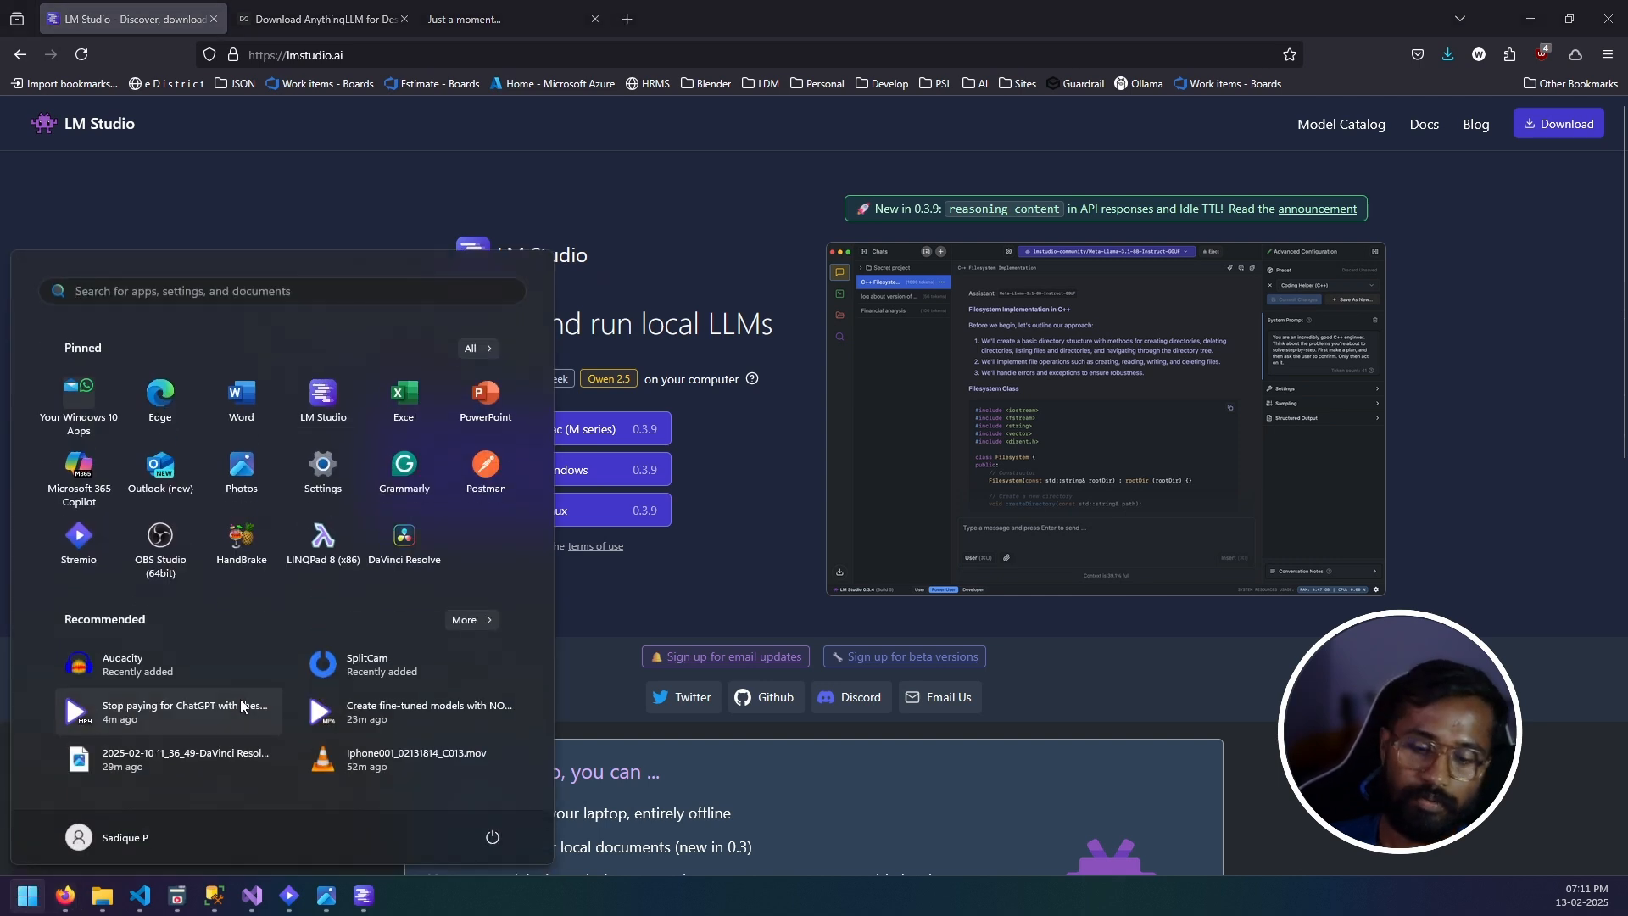
text(lm)
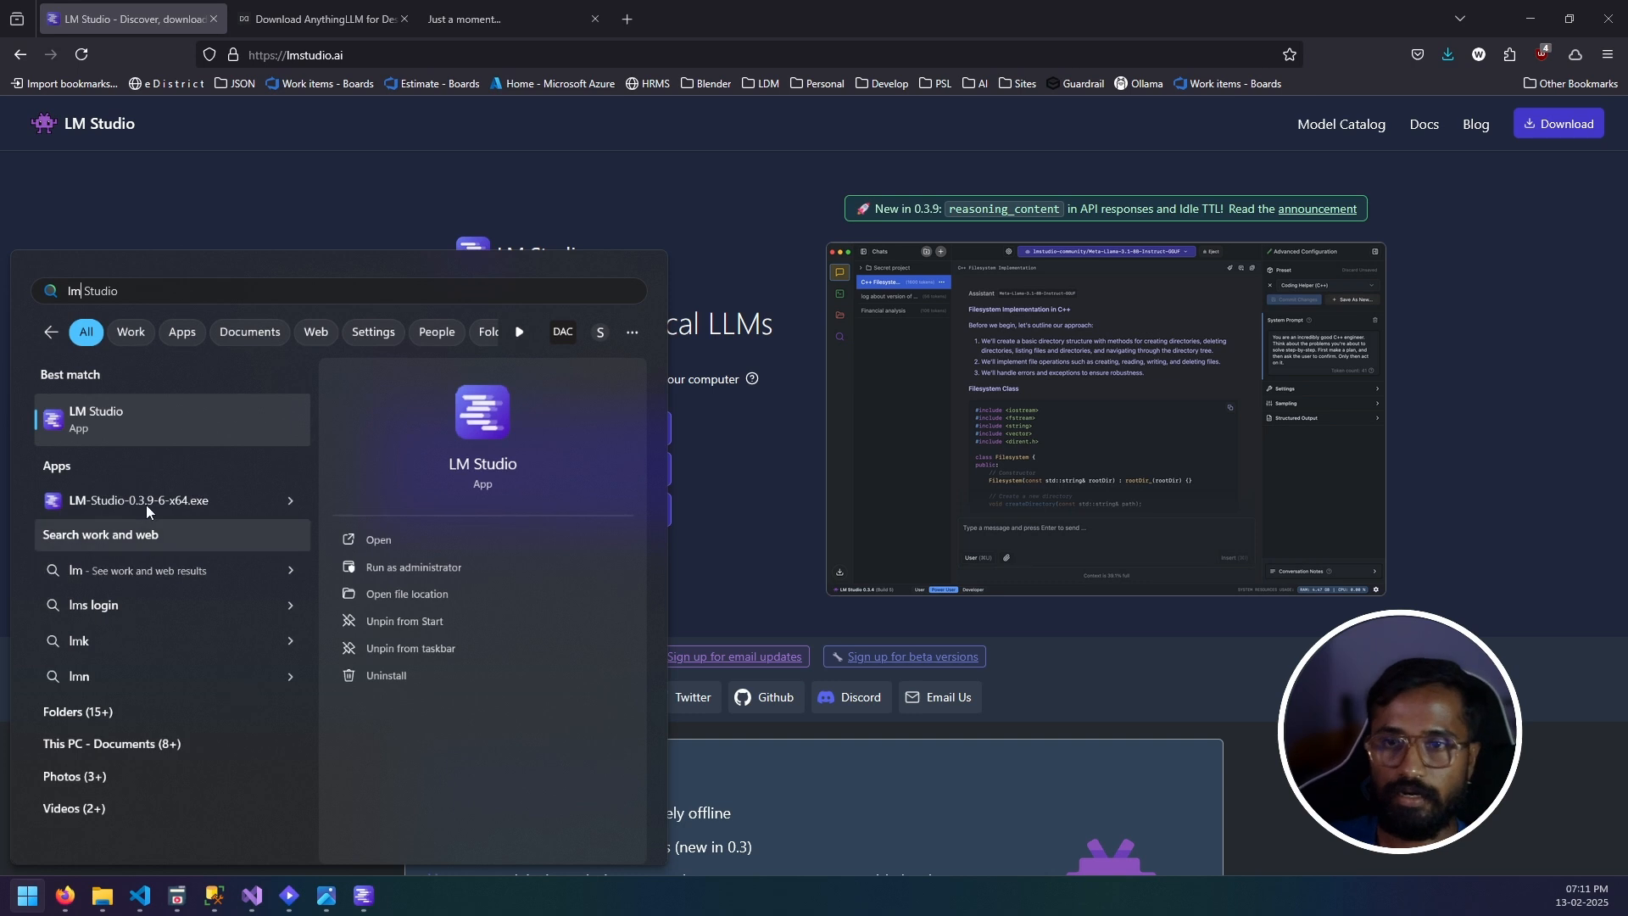
click(88, 416)
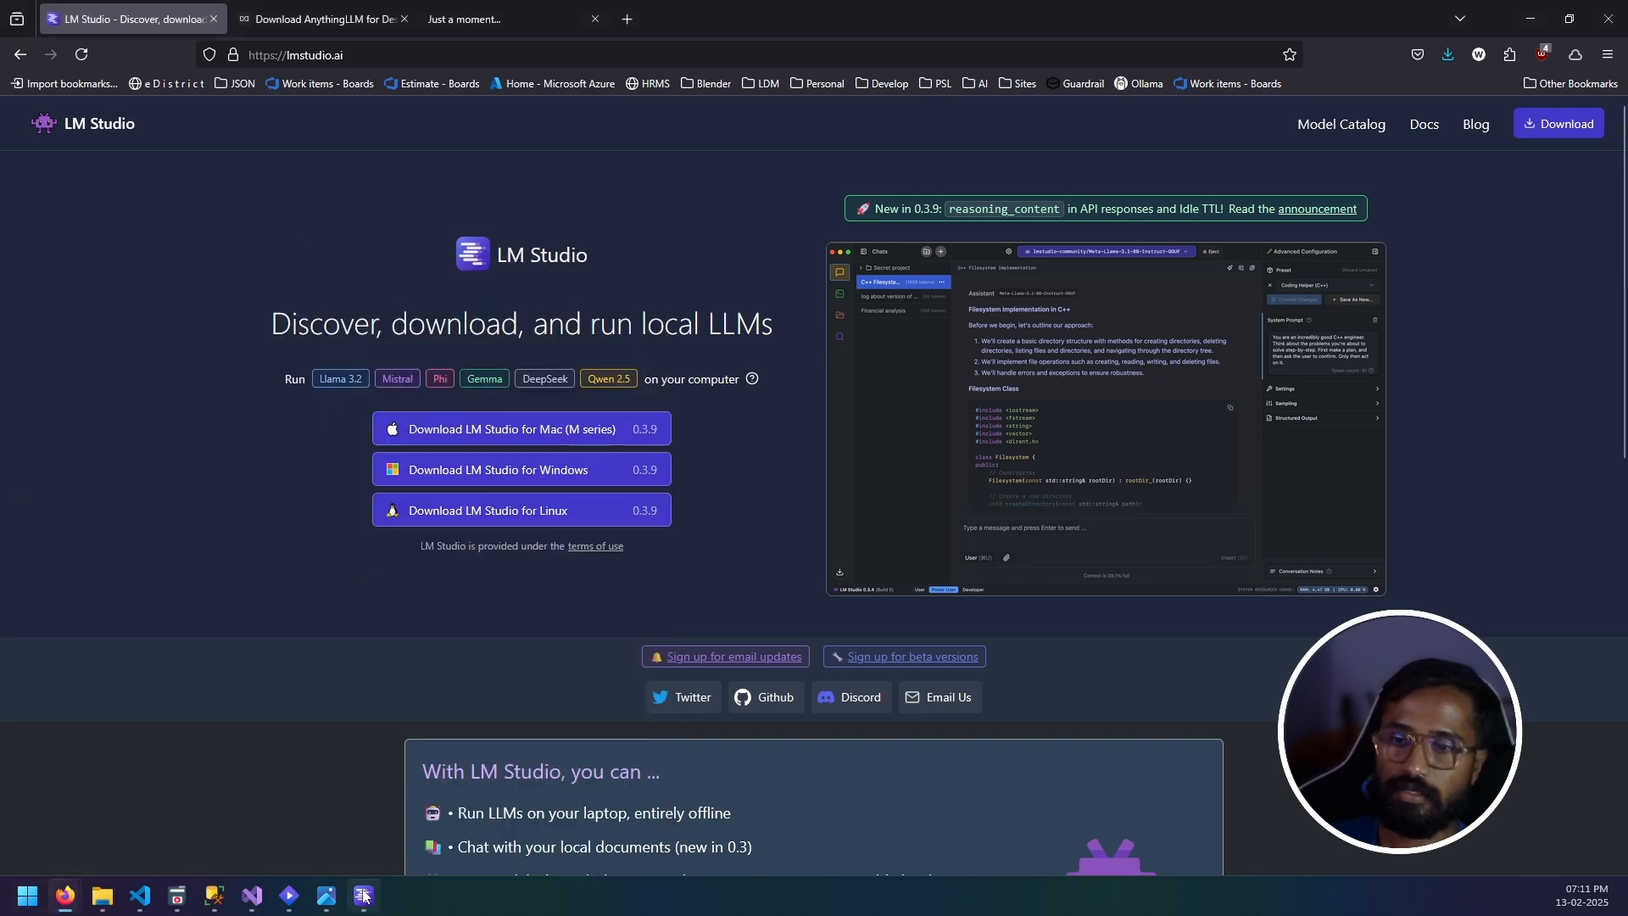
click(363, 896)
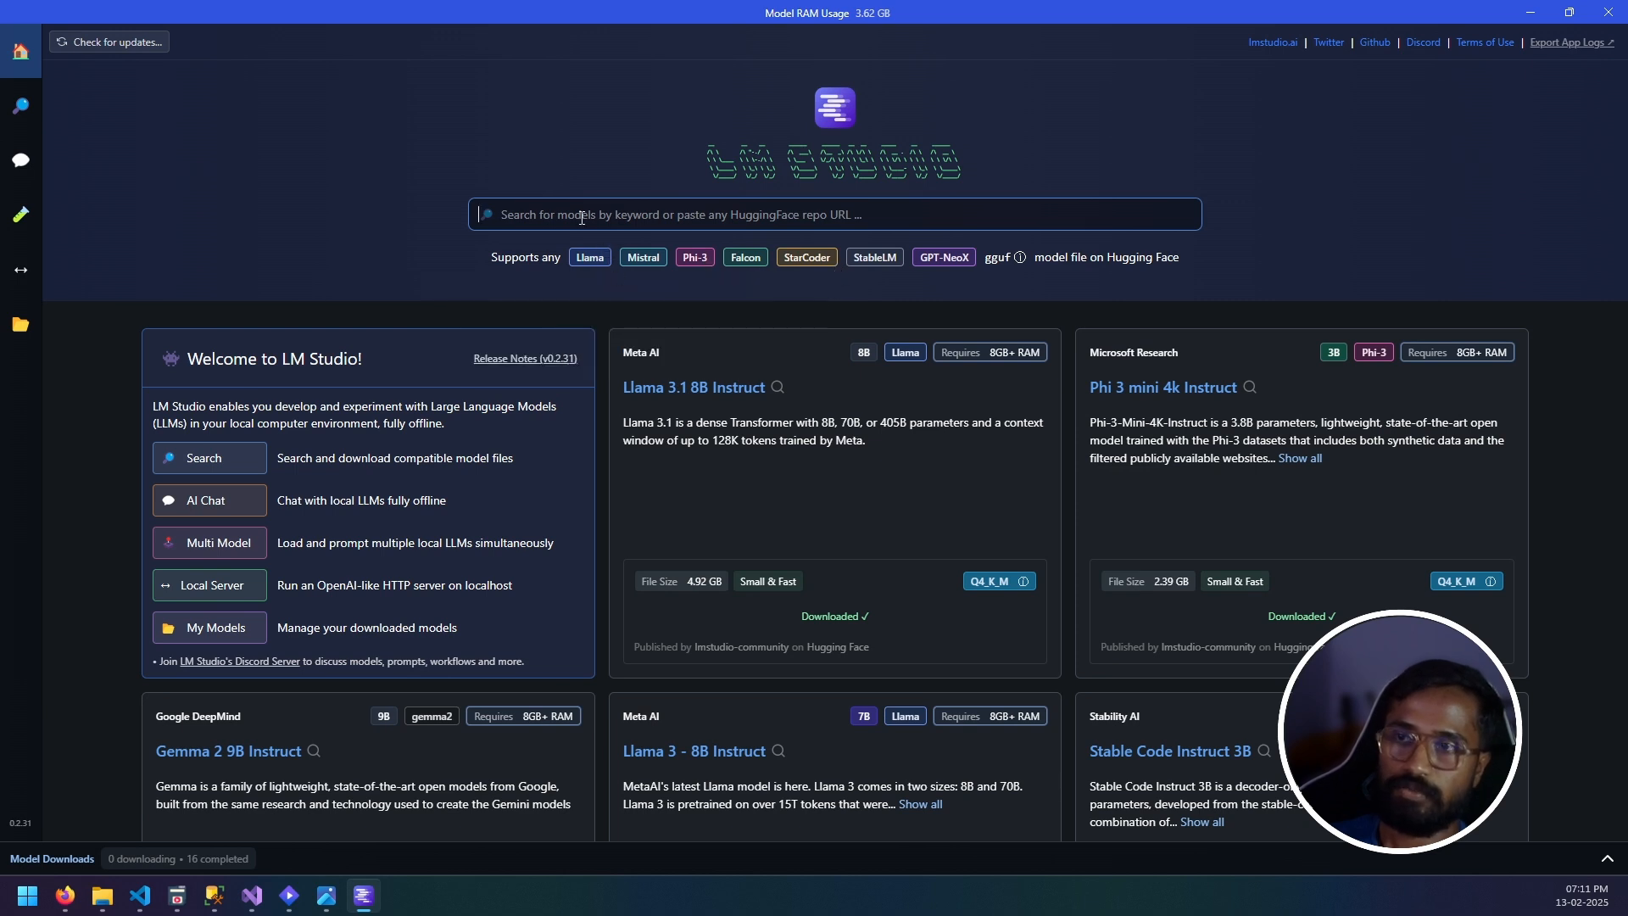
Search the LM Studio model hub for mistral.
text(mistral)
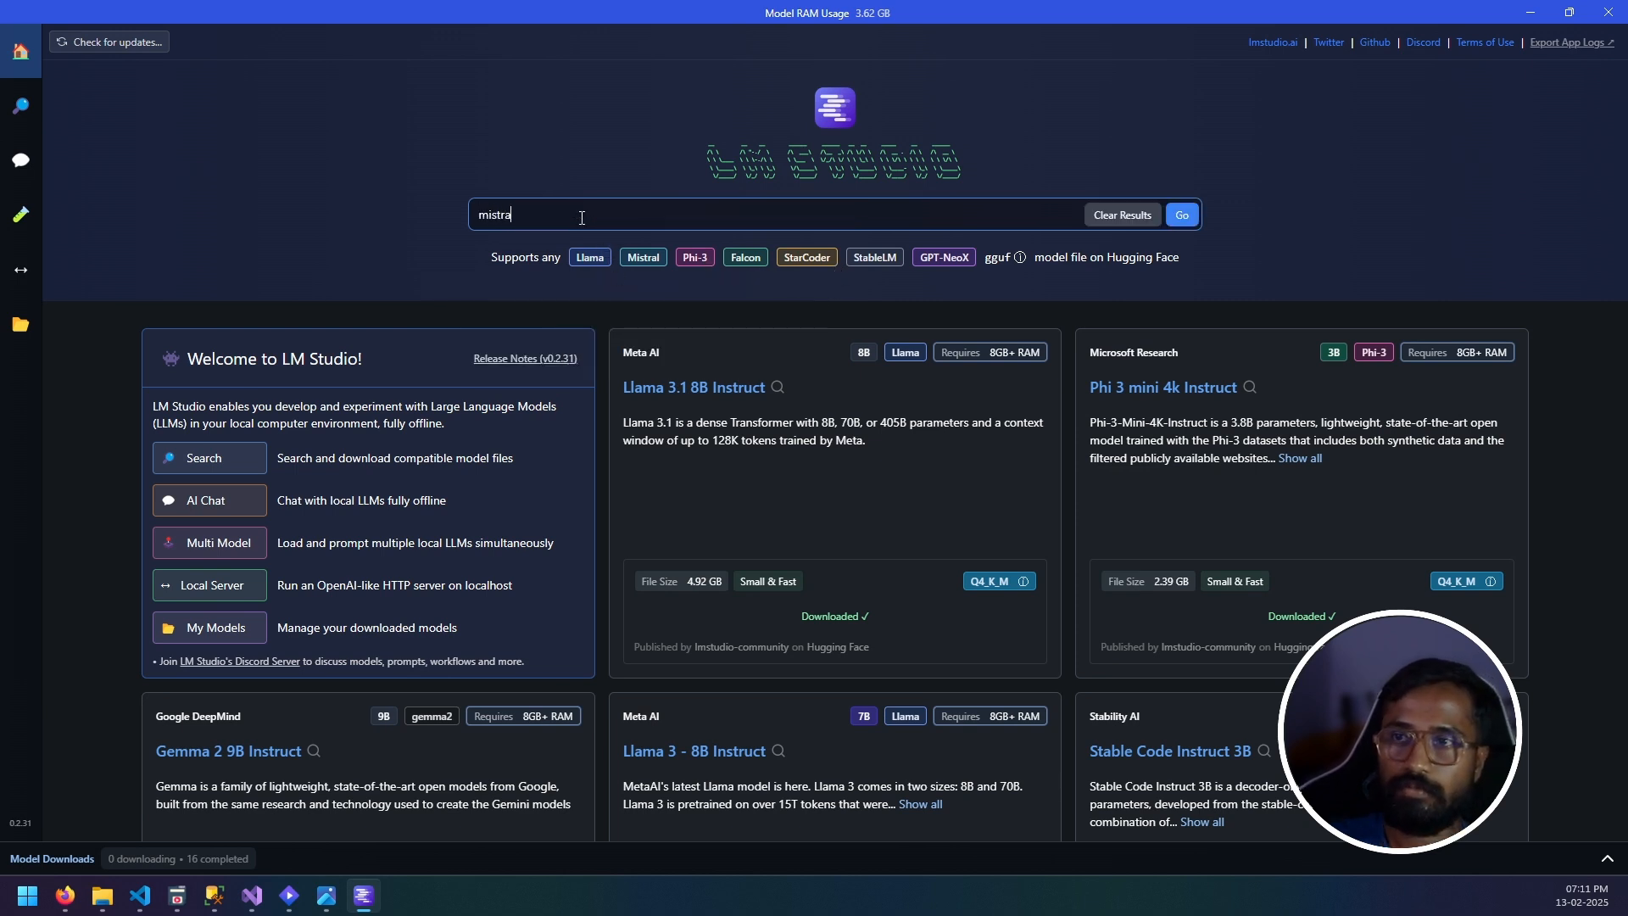
key(Return)
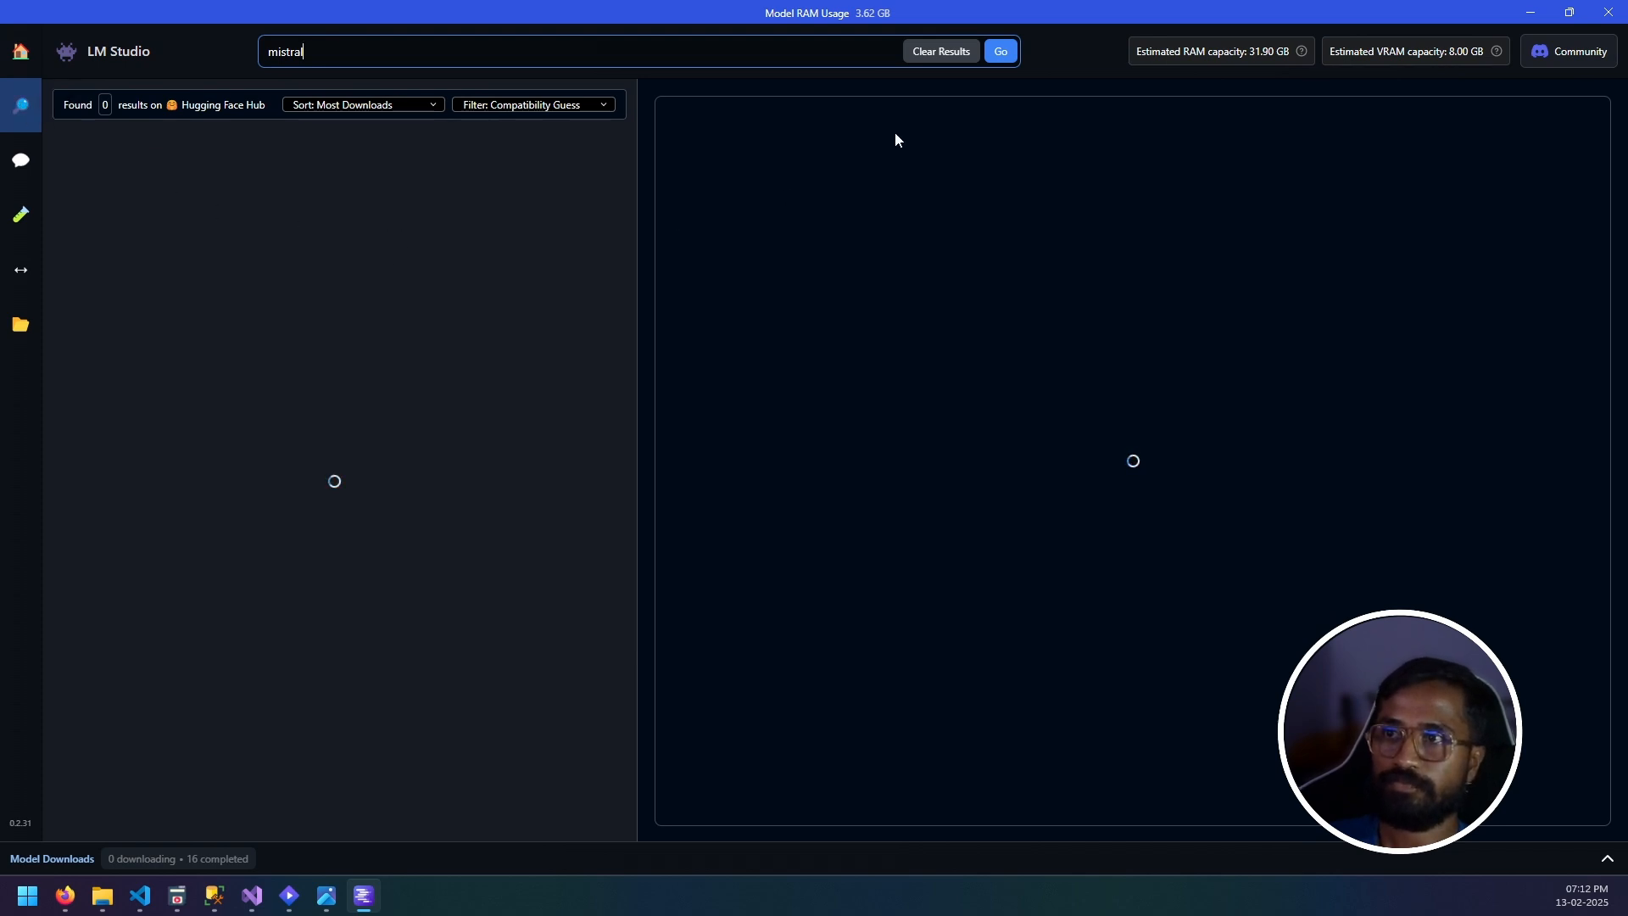
click(1019, 53)
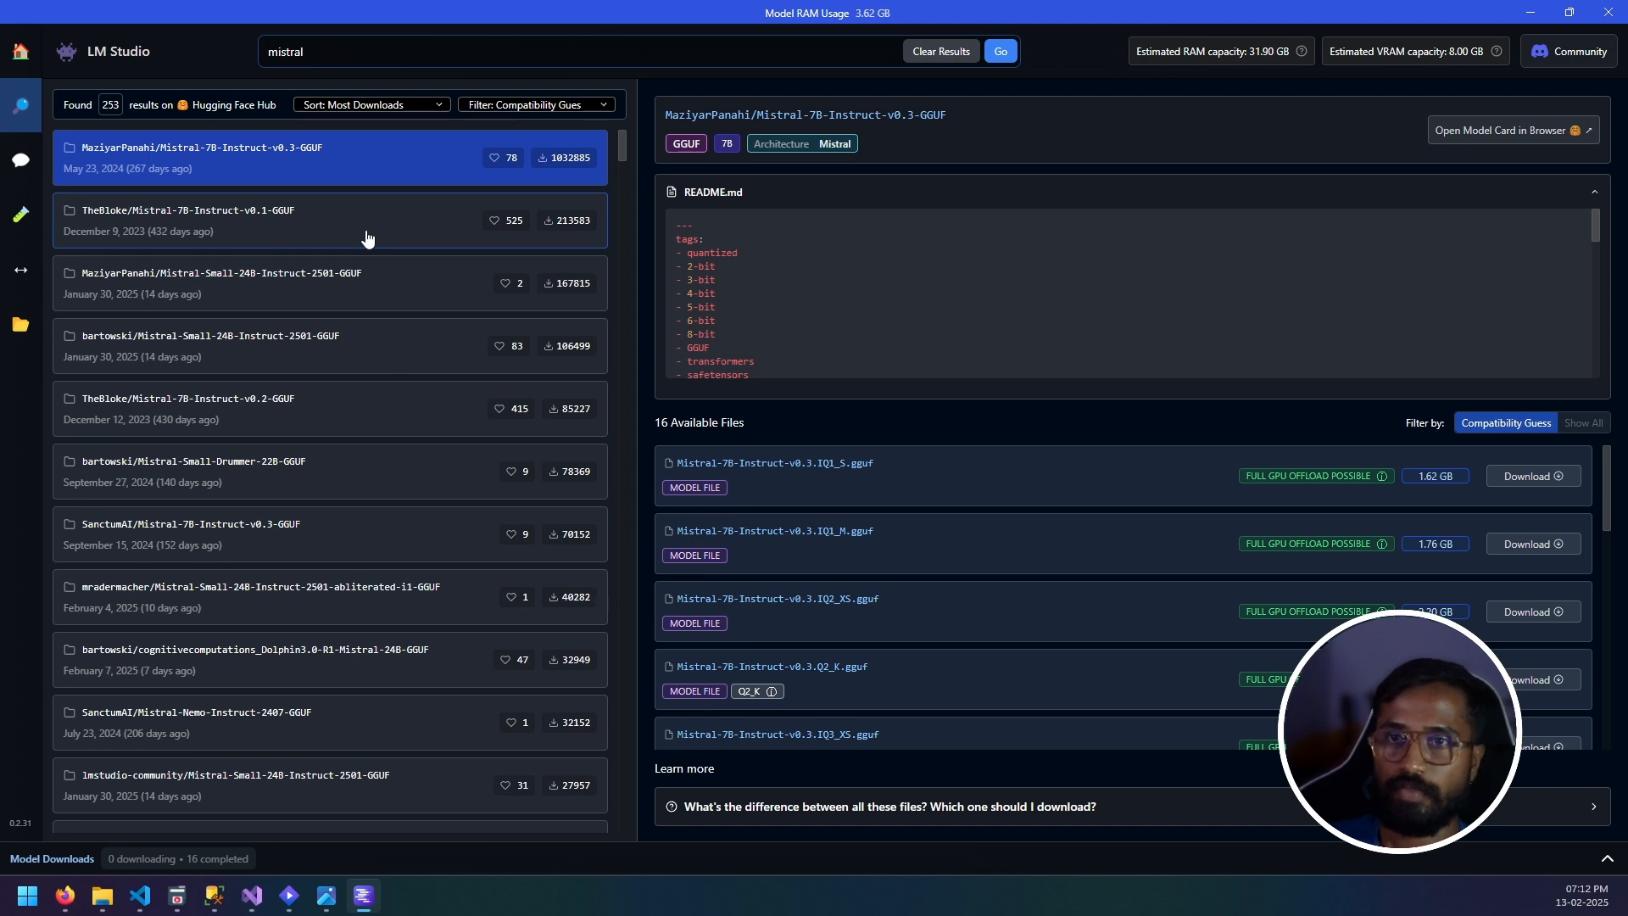
View the available files of the Mistral-7B-Instruct v0.1 and v0.3 GGUF models, and look through the model downloads list.
click(370, 237)
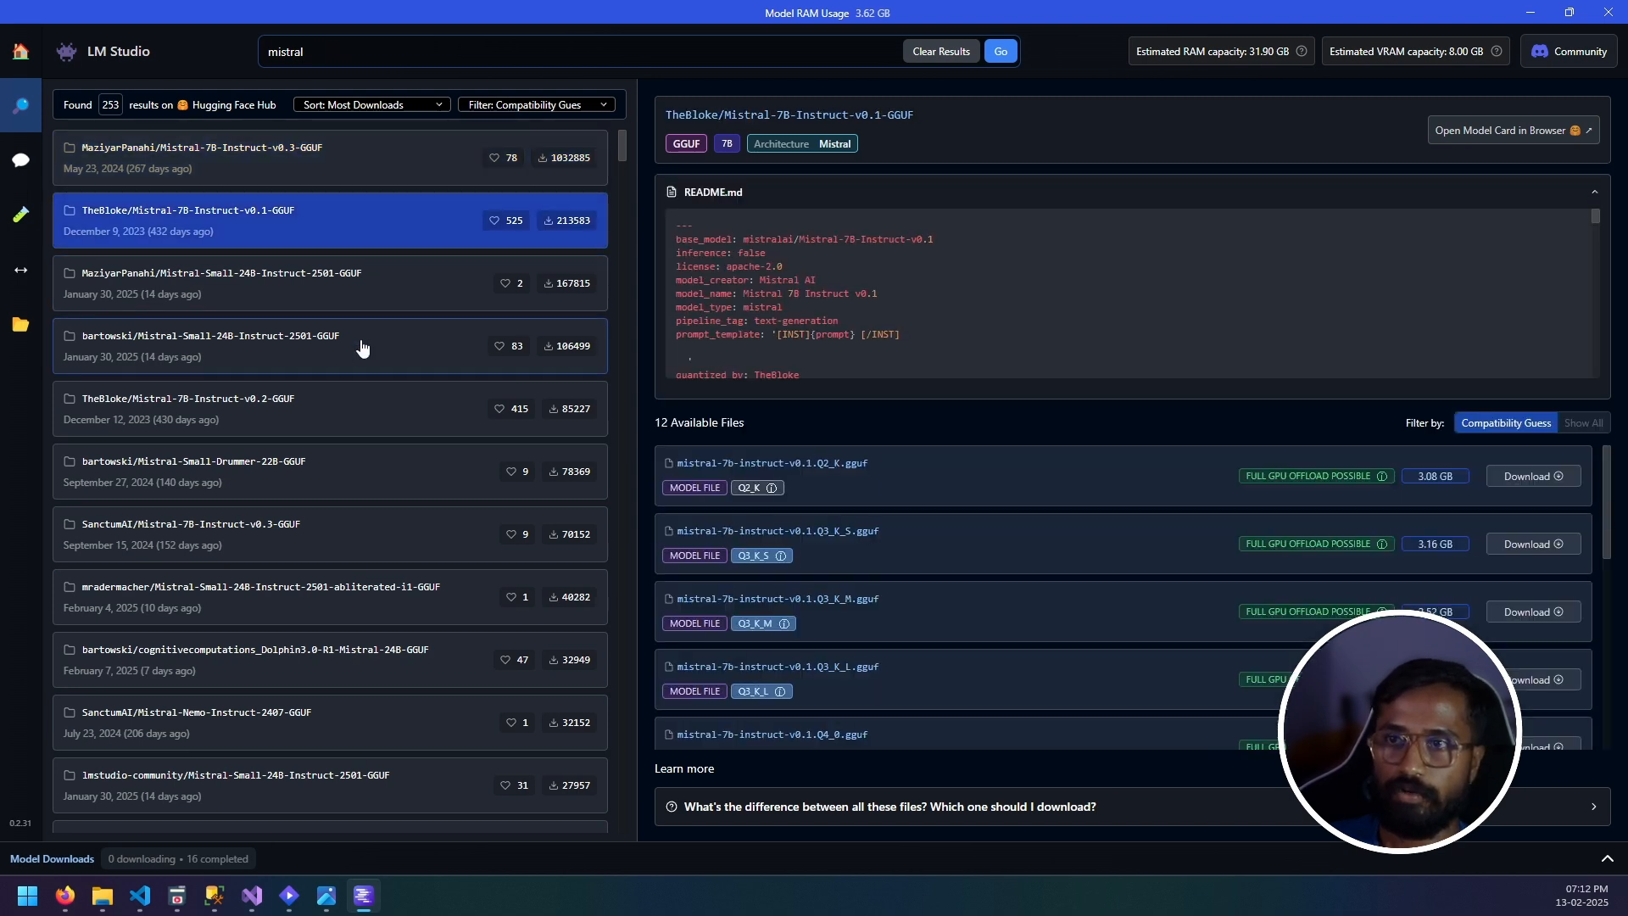
click(378, 159)
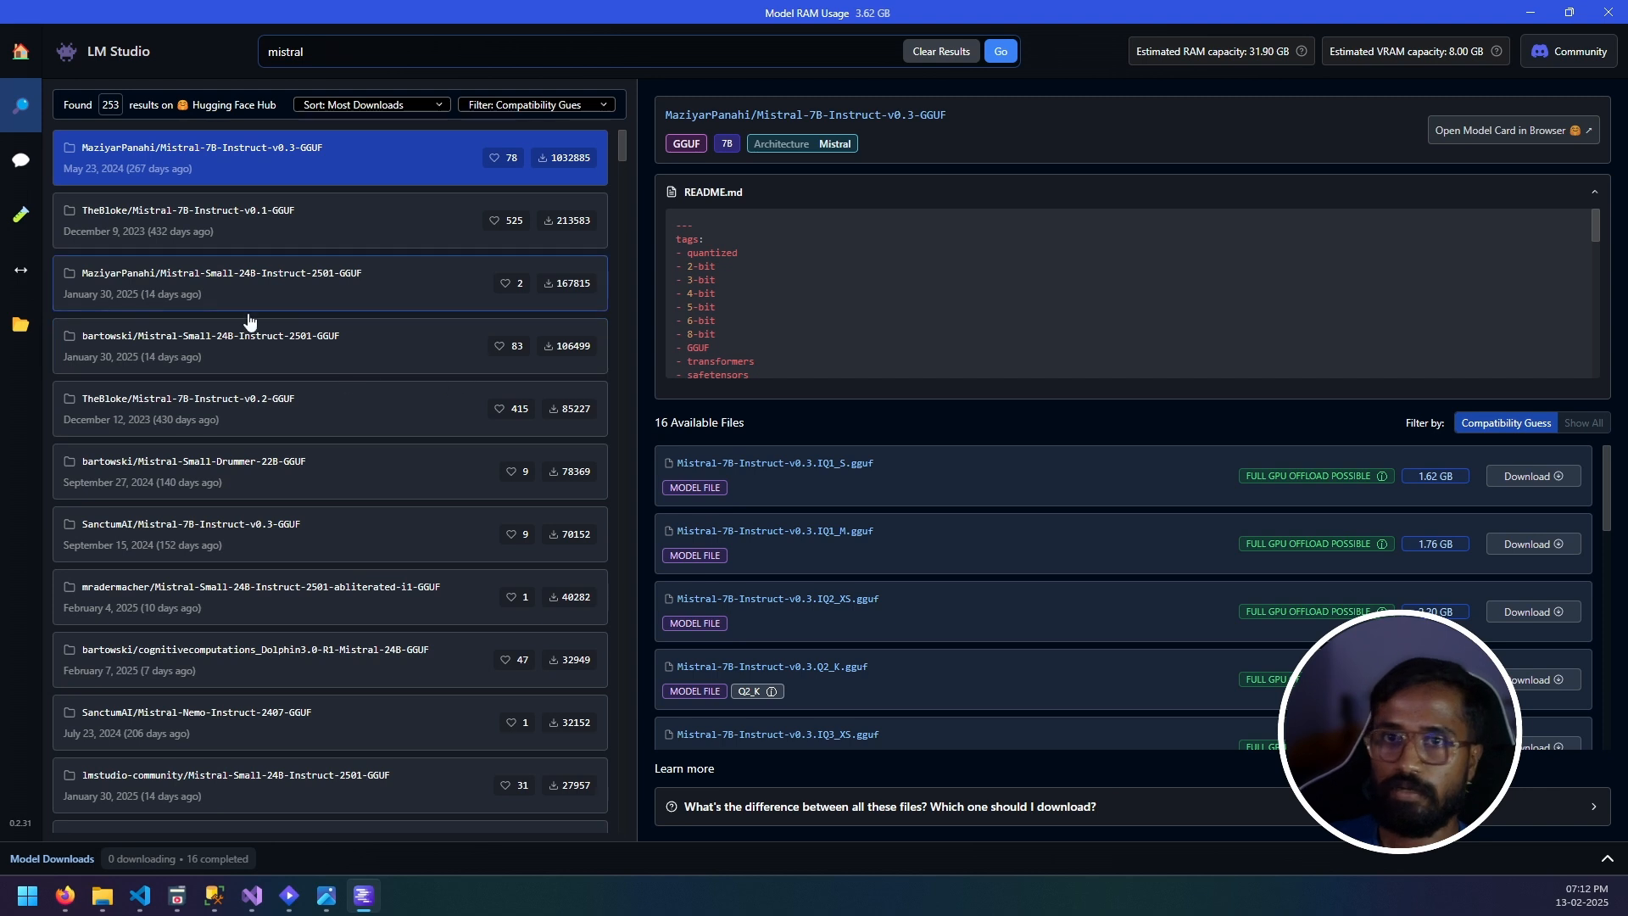
click(1030, 859)
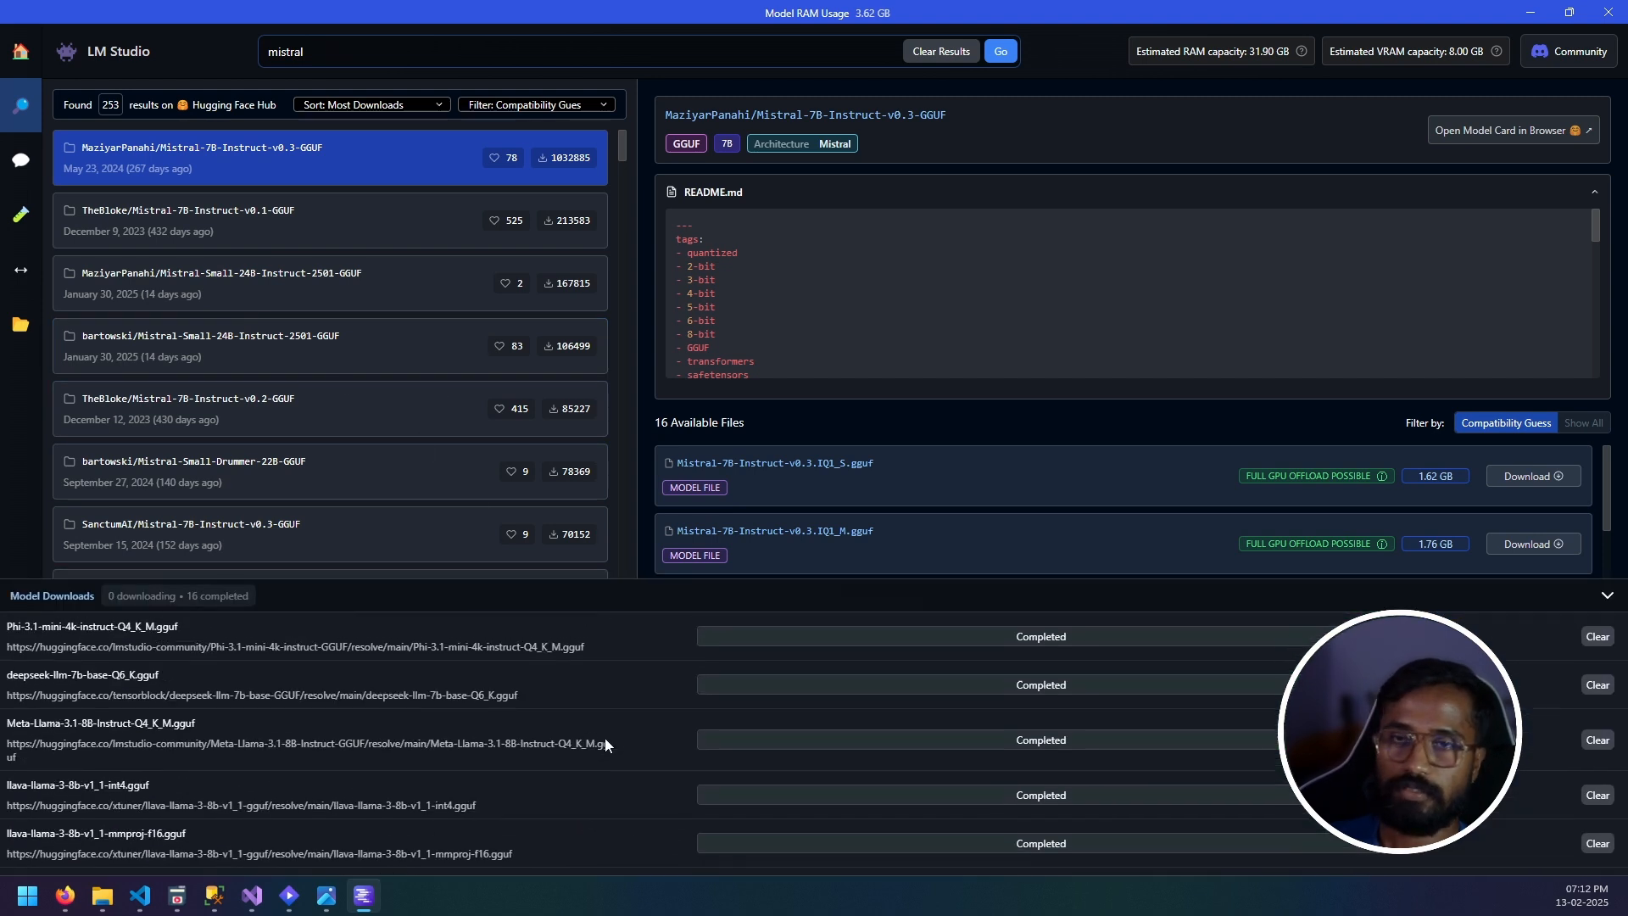
scroll(604, 738, down, 1)
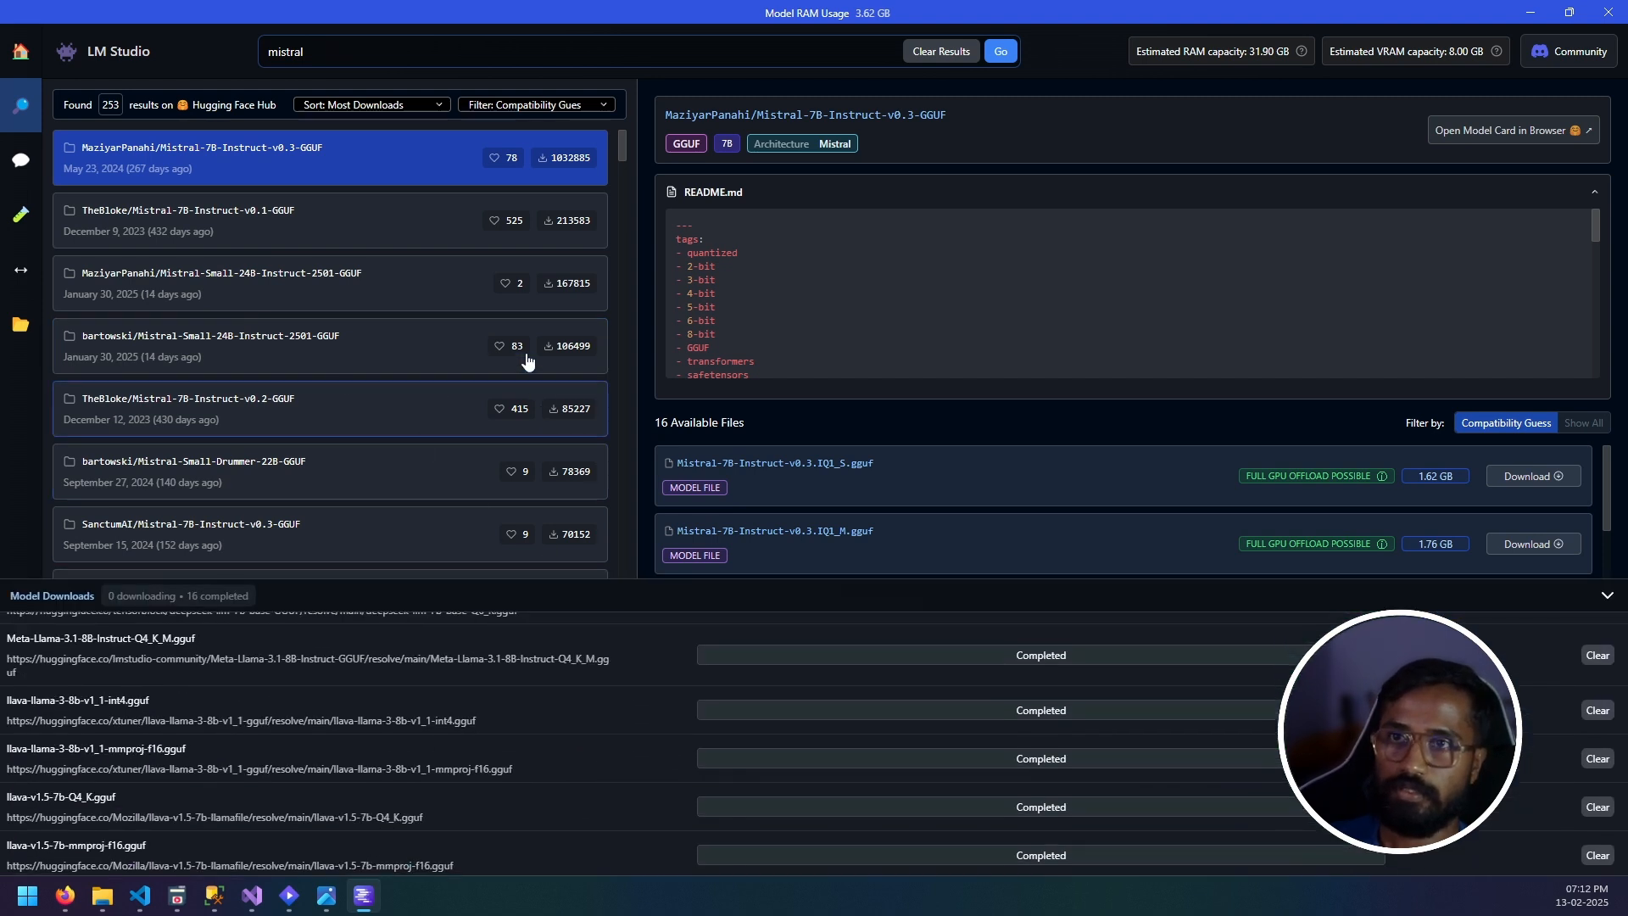
Load the Phi 3 1 mini 4k instruct Q4_K_M model for chatting in place of the selected mistral model.
click(32, 166)
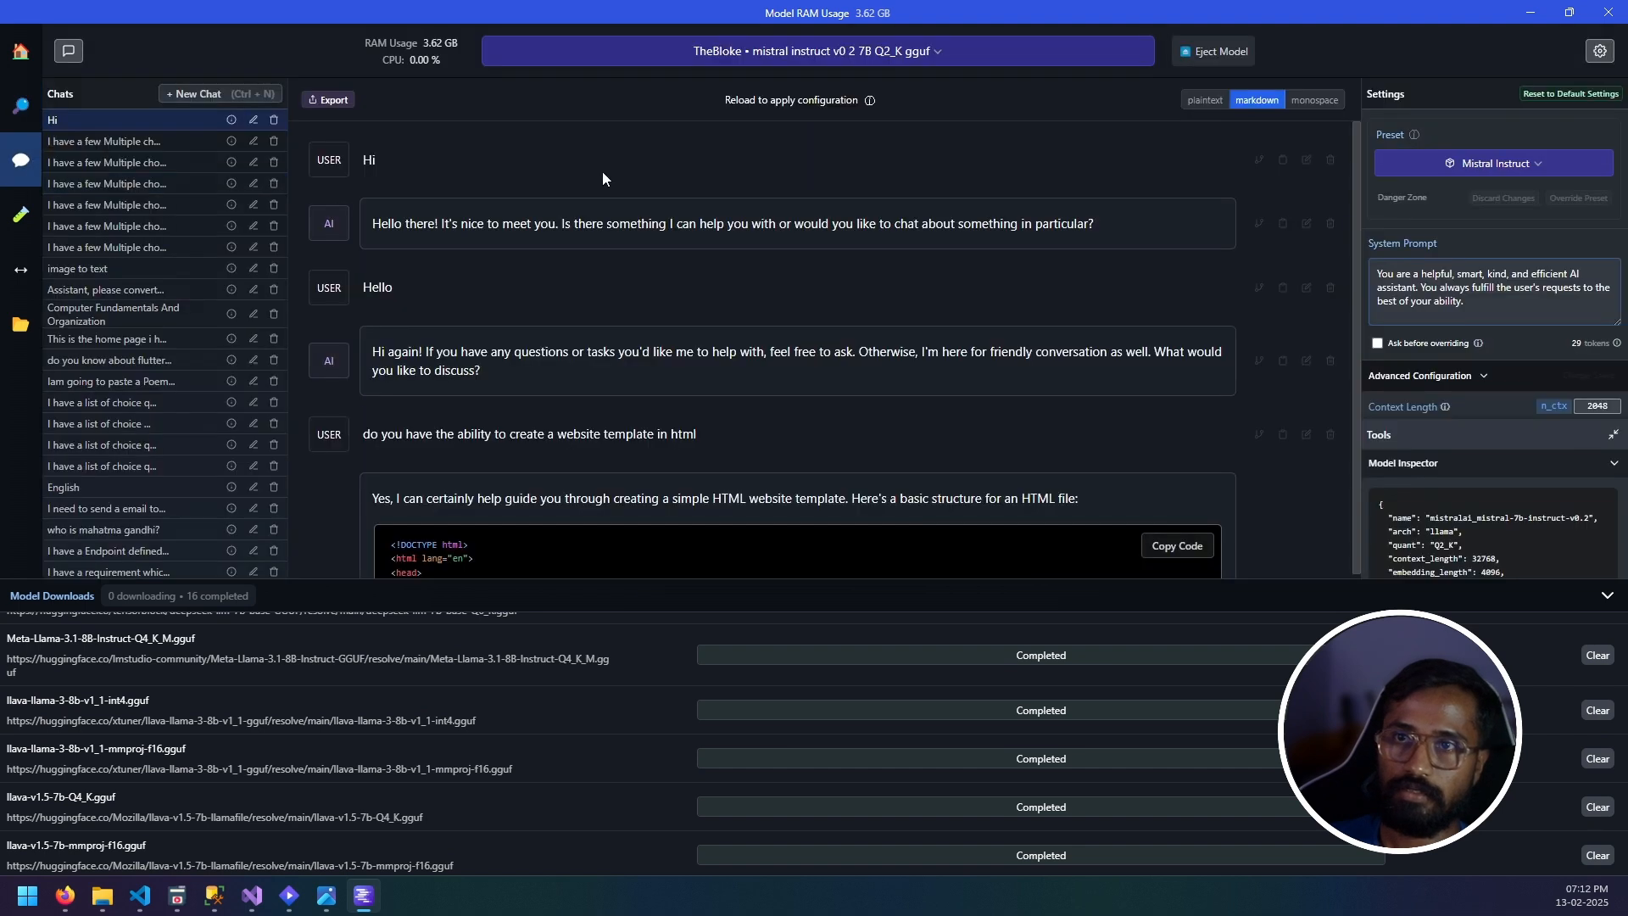
click(774, 53)
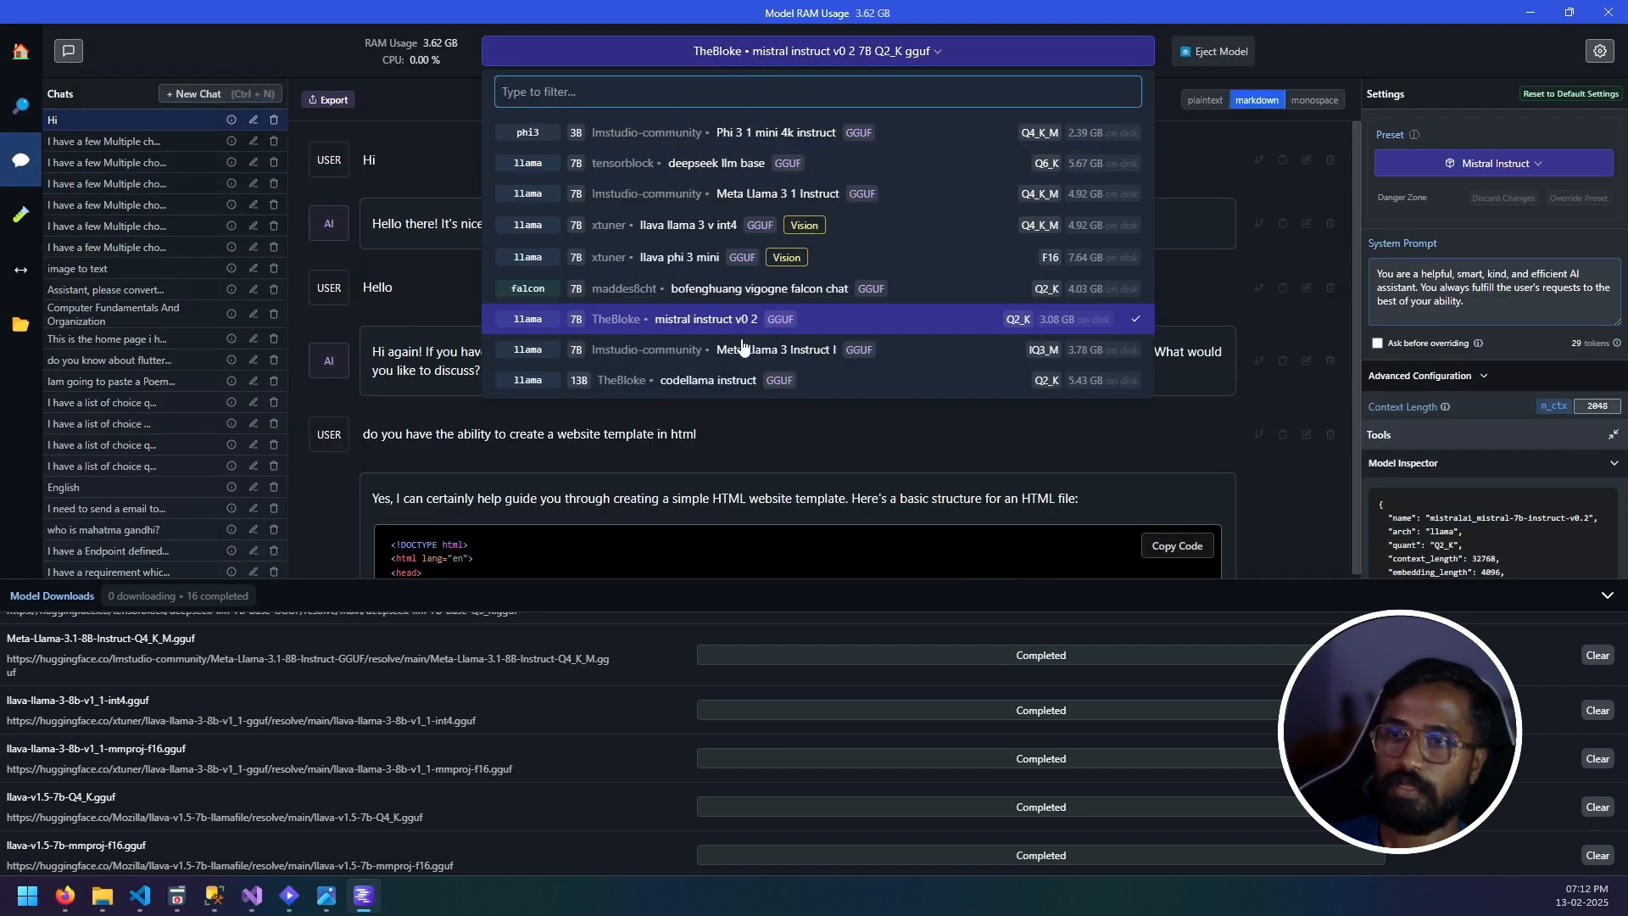
click(783, 134)
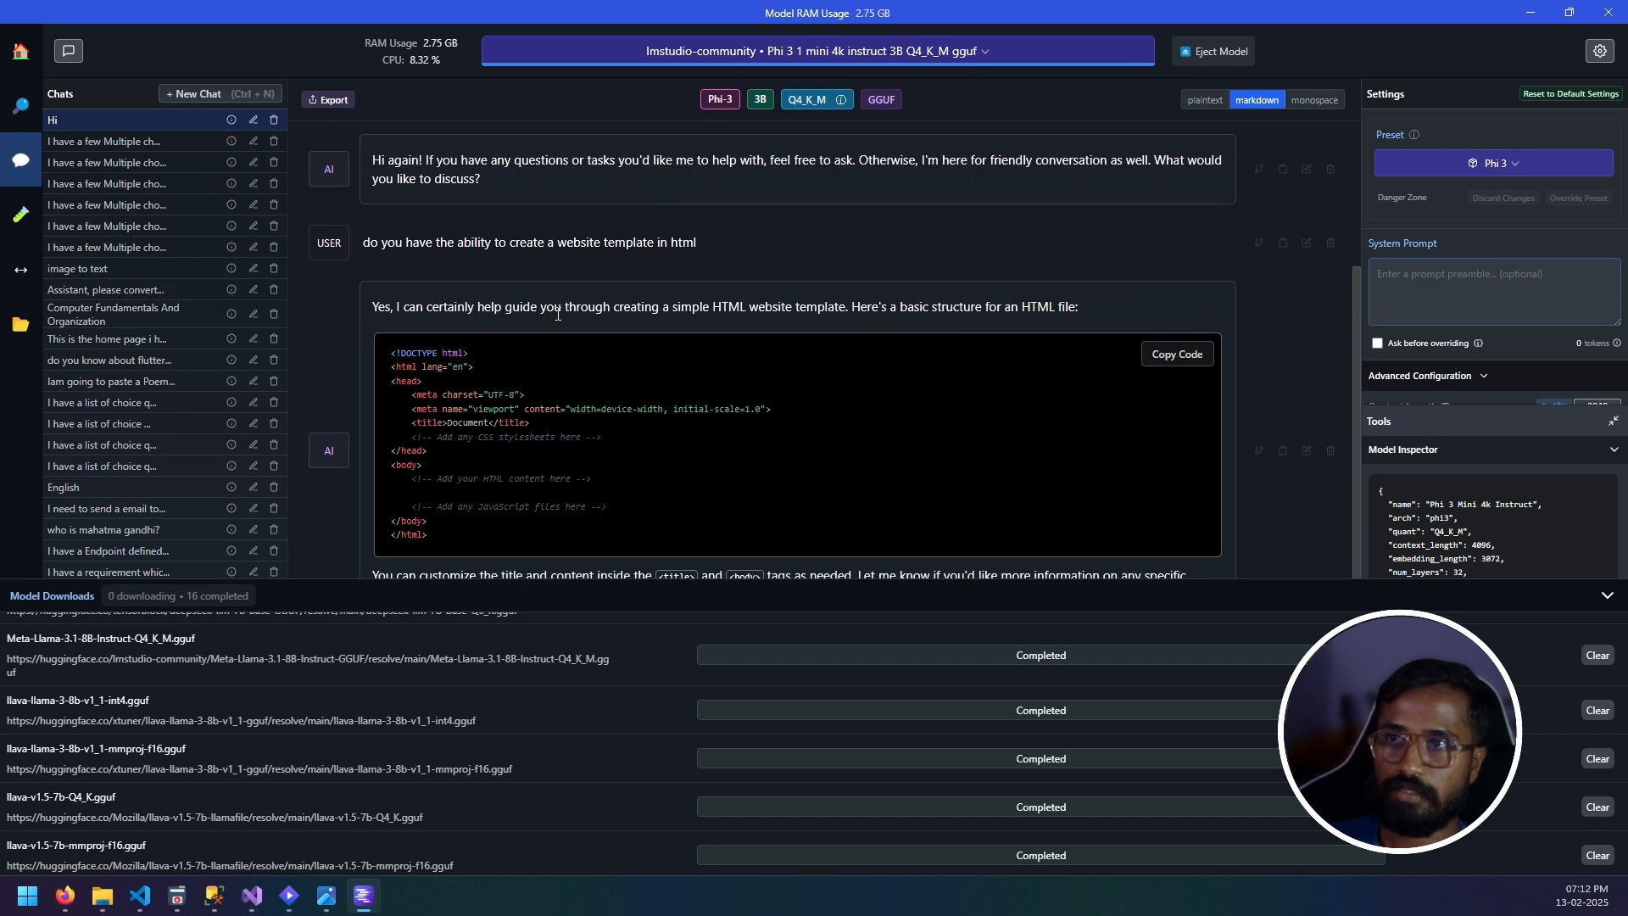
scroll(558, 314, up, 3)
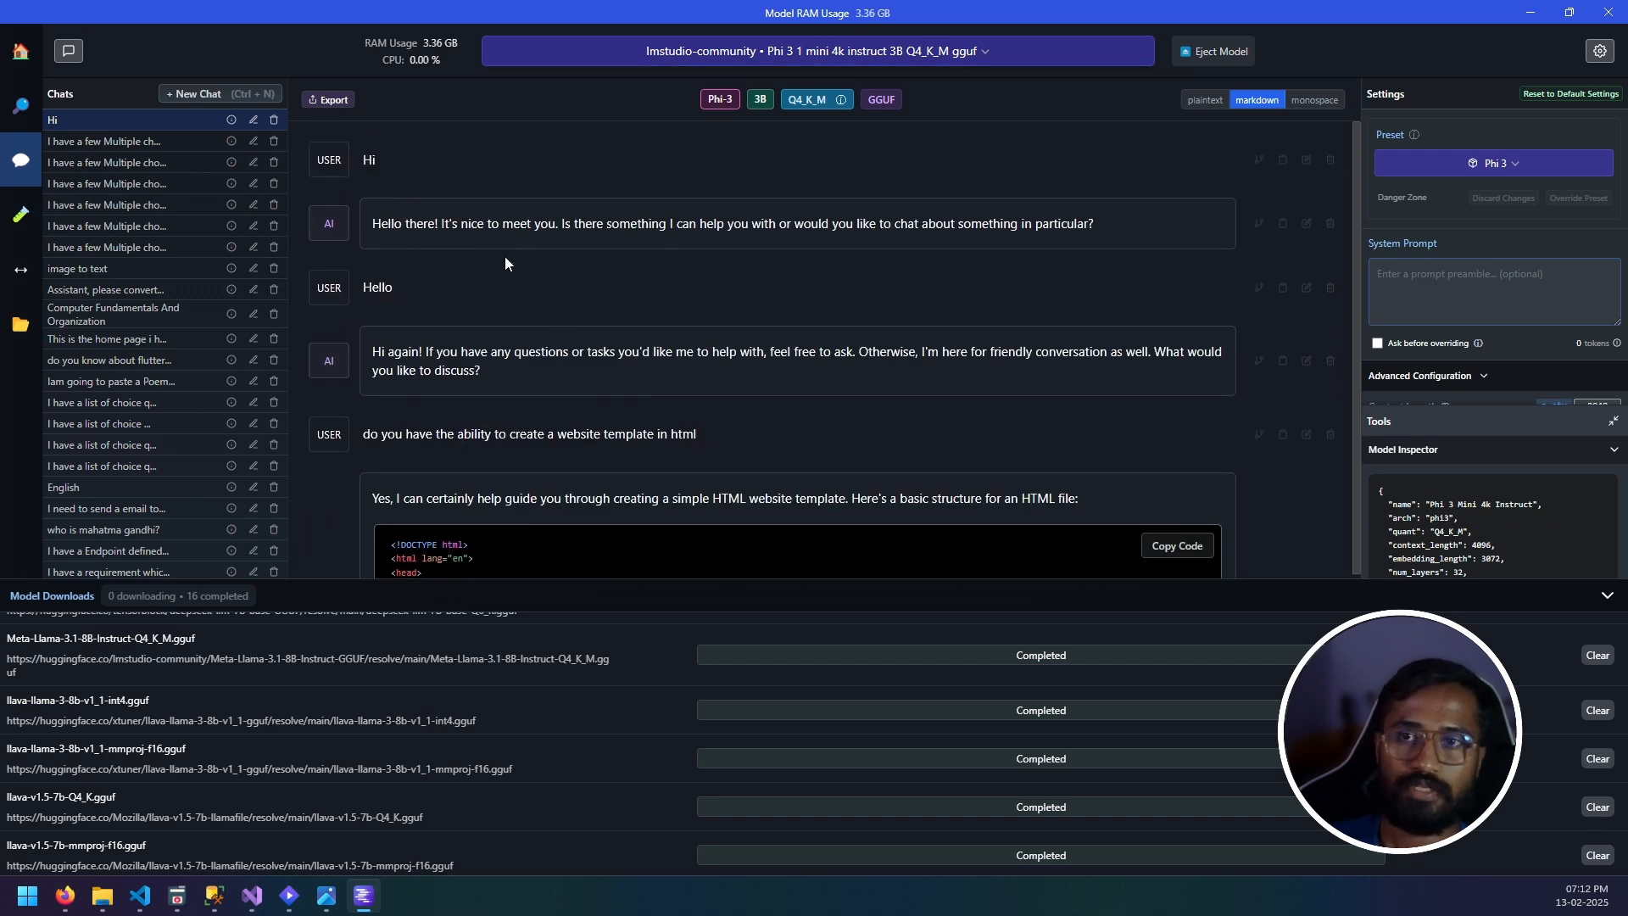
Start a new chat, collapse the model downloads list, and send the message "Hi" to the loaded model.
click(202, 95)
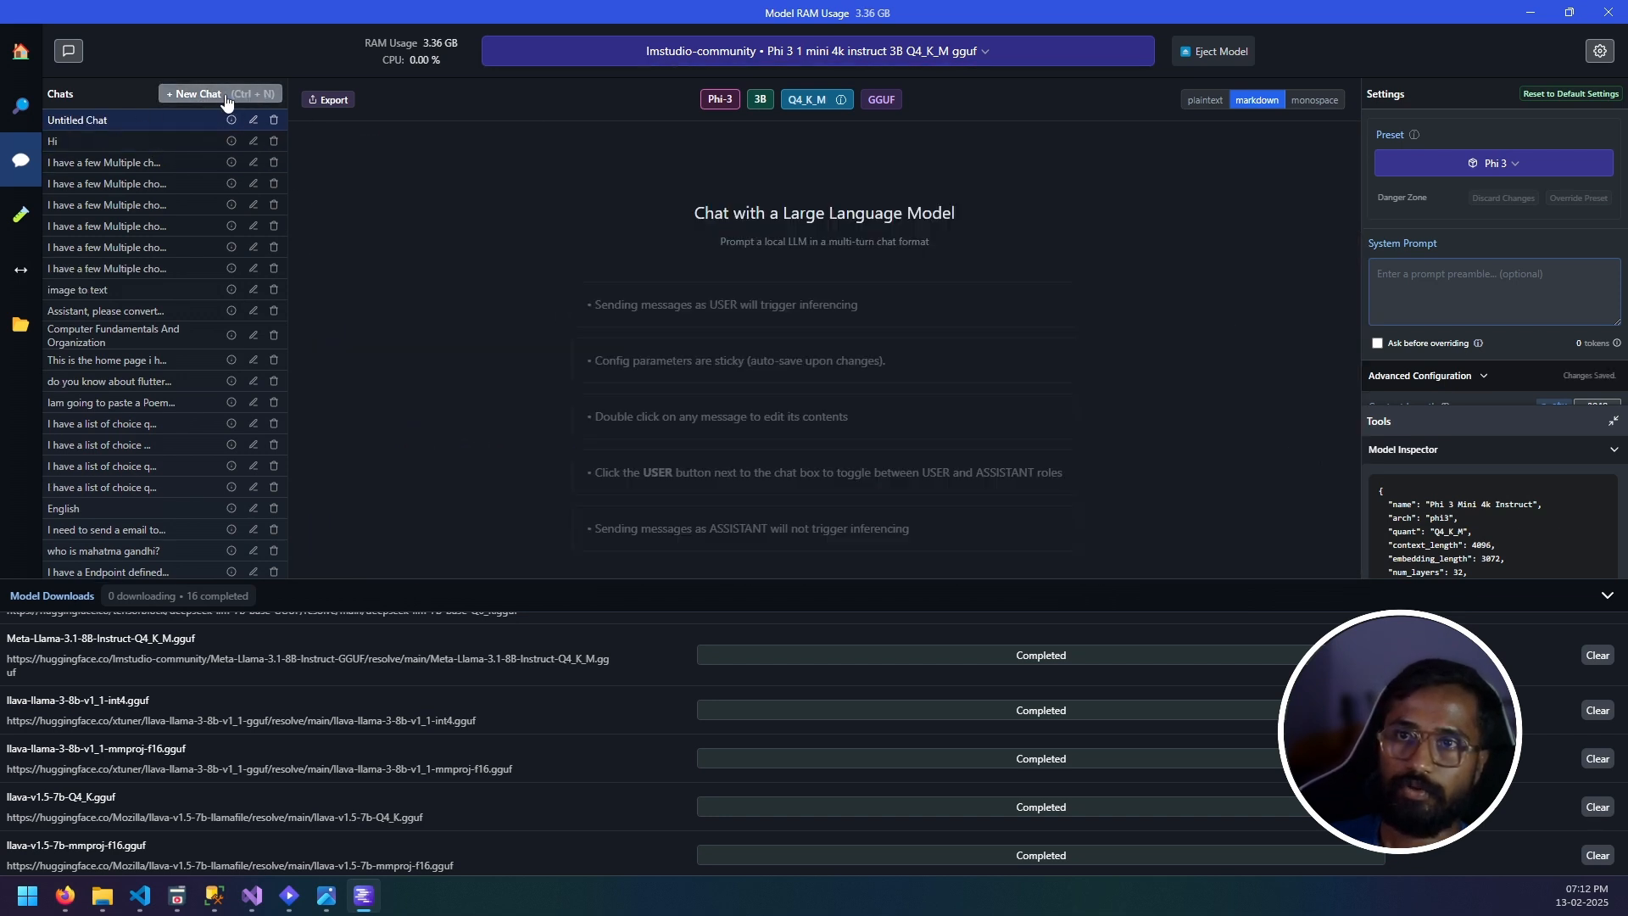
click(1606, 597)
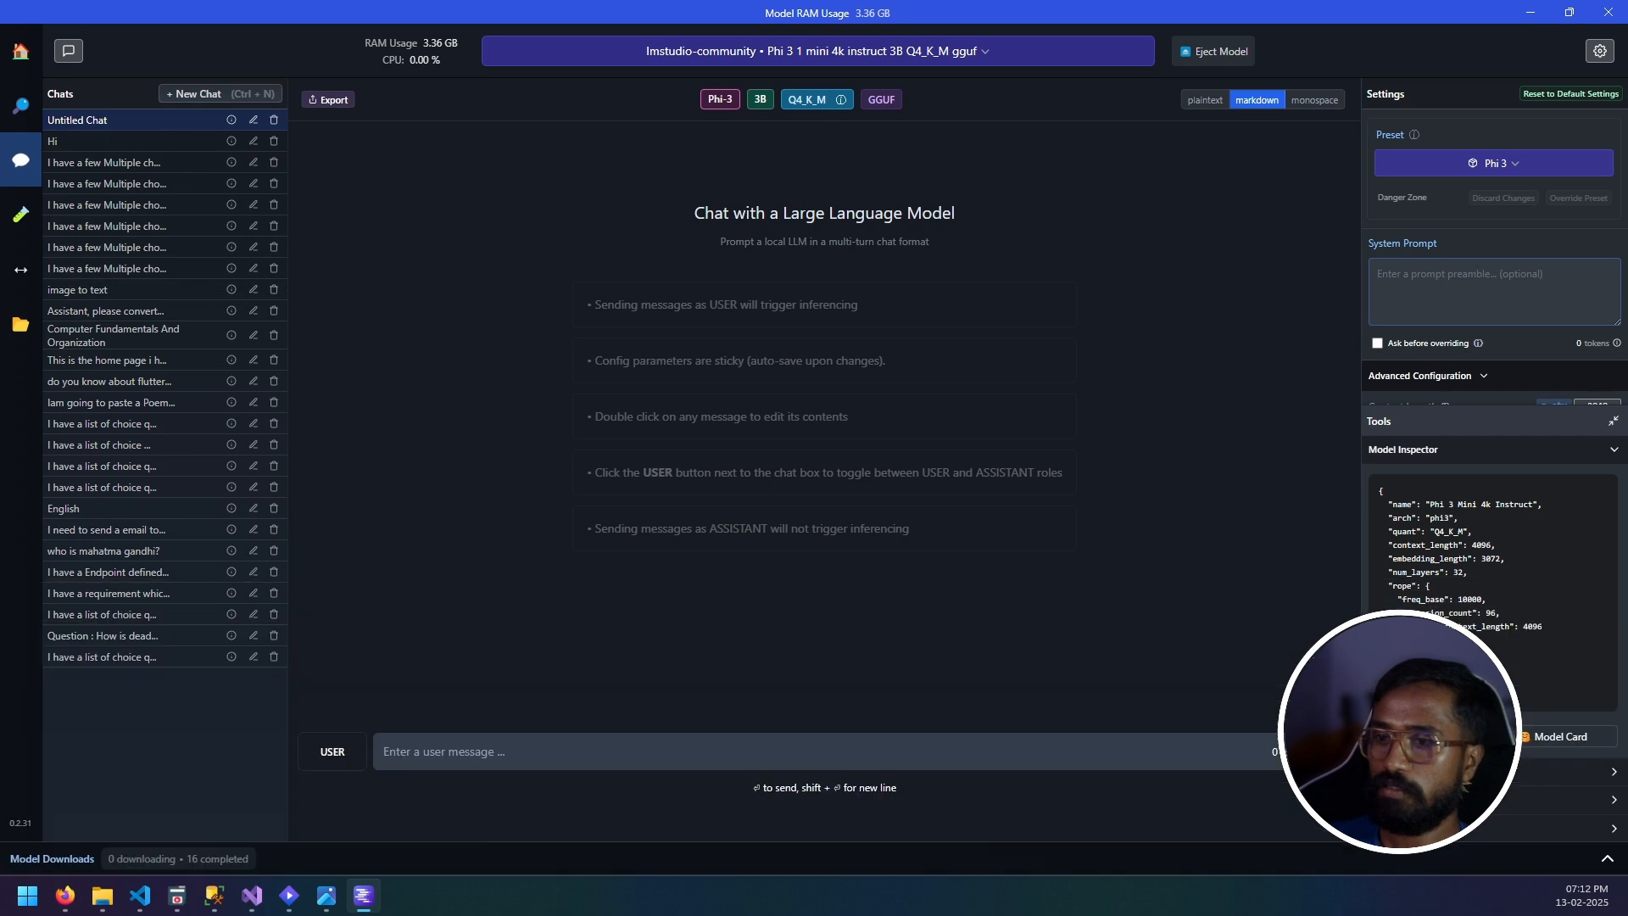
click(570, 746)
text(Hi)
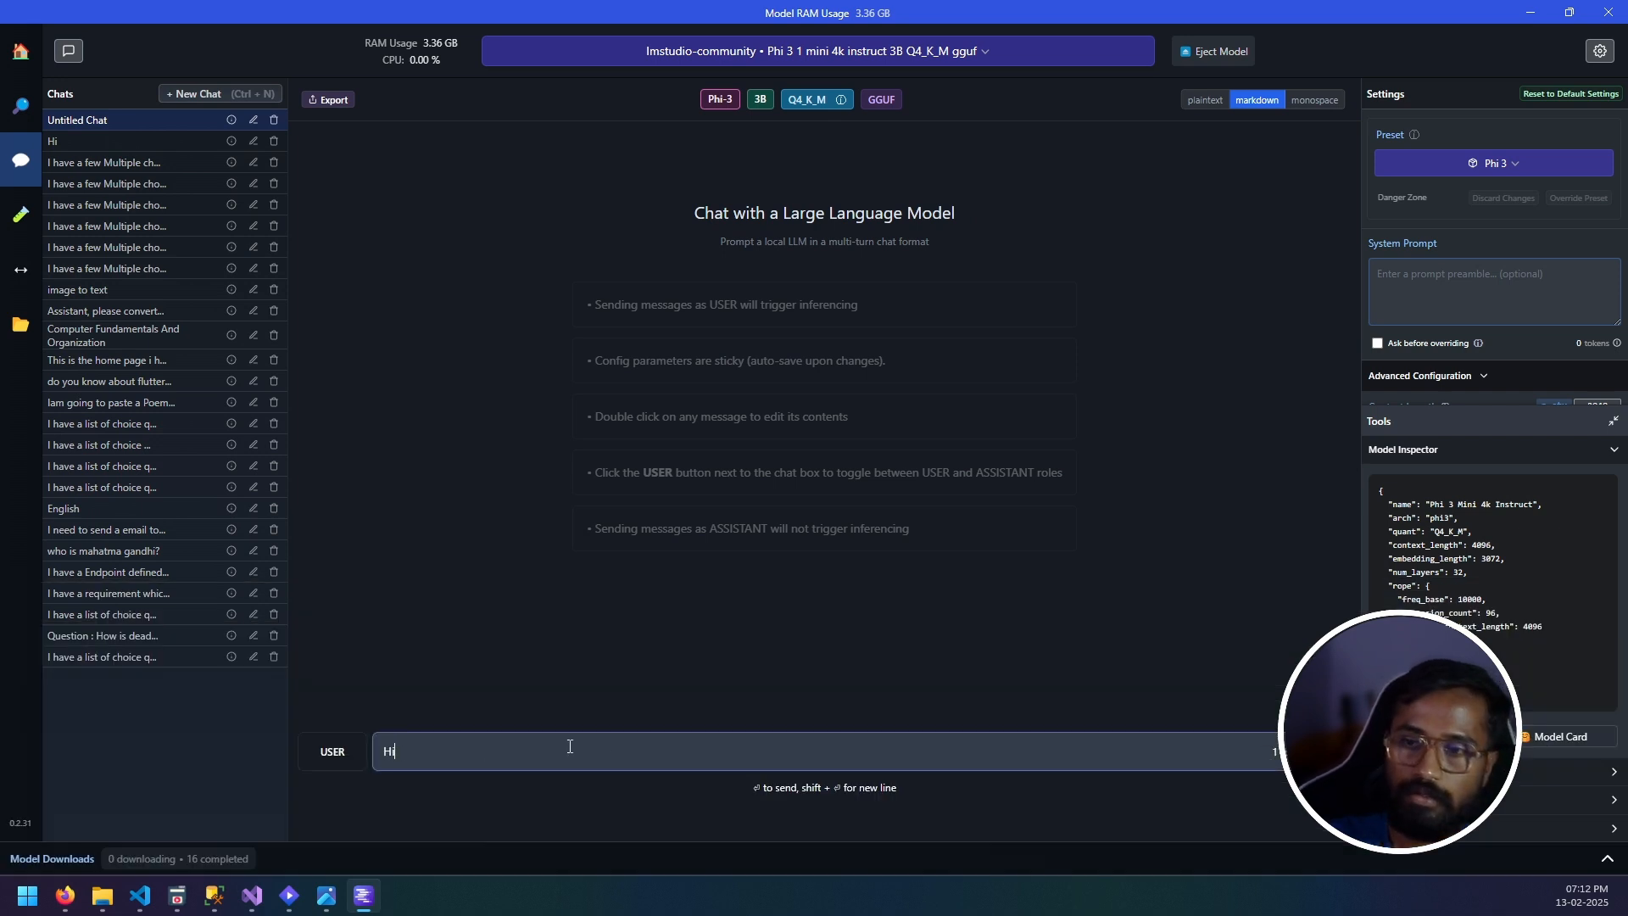
key(Return)
drag(559, 225, 375, 213)
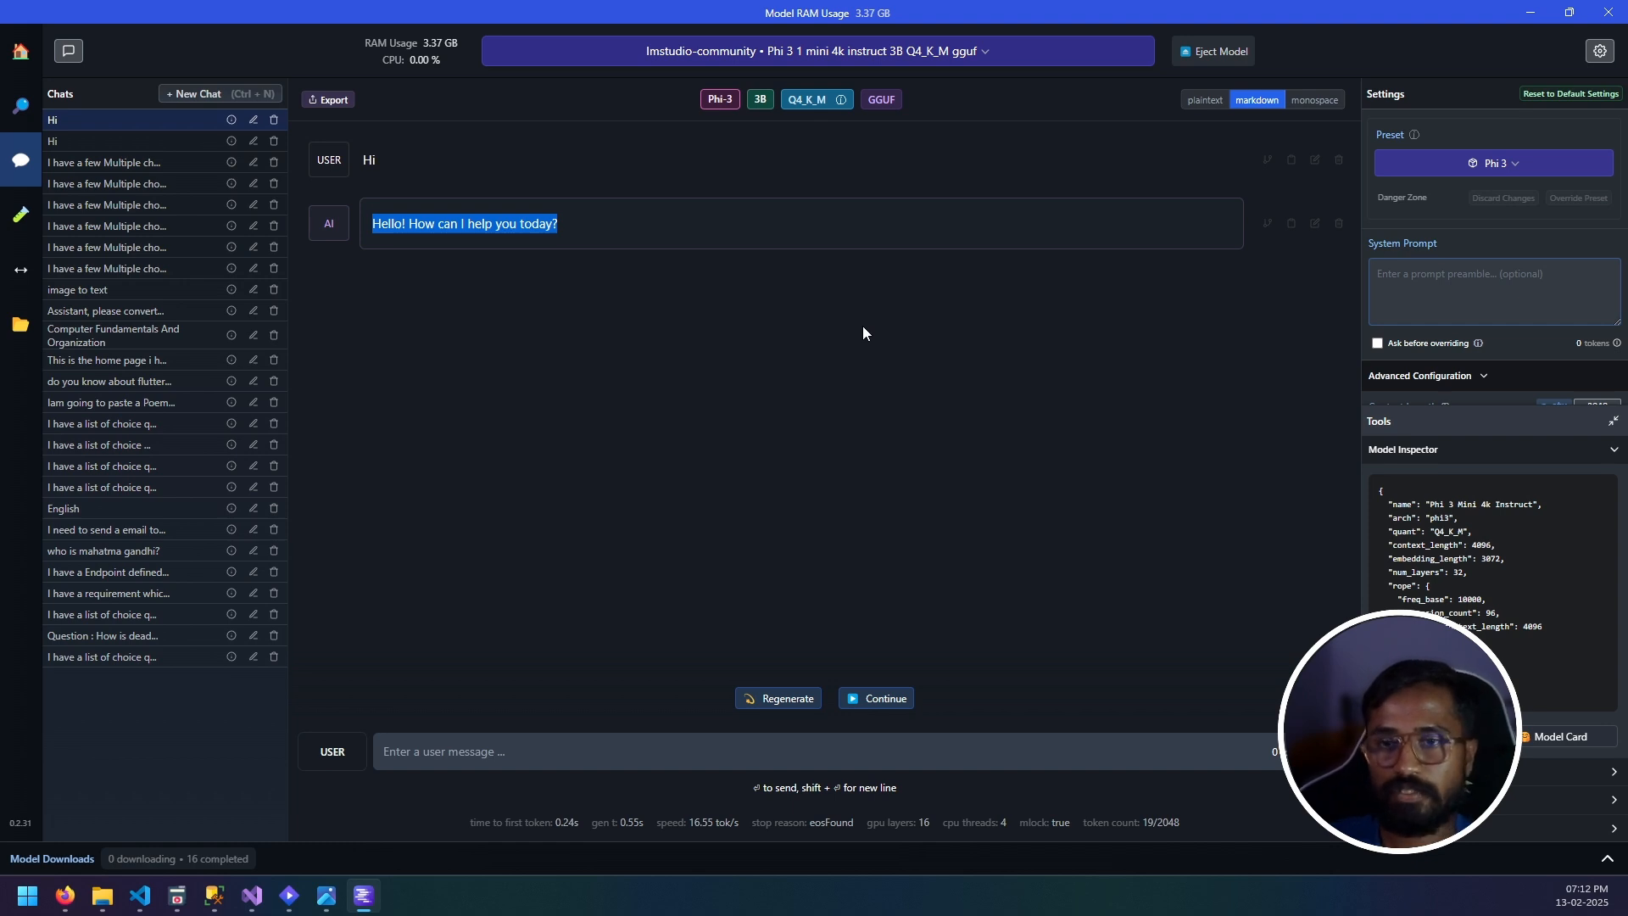
Switch to the Firefox window with the LM Studio page and run the downloaded AnythingLLM installer.
mouse_move(65, 896)
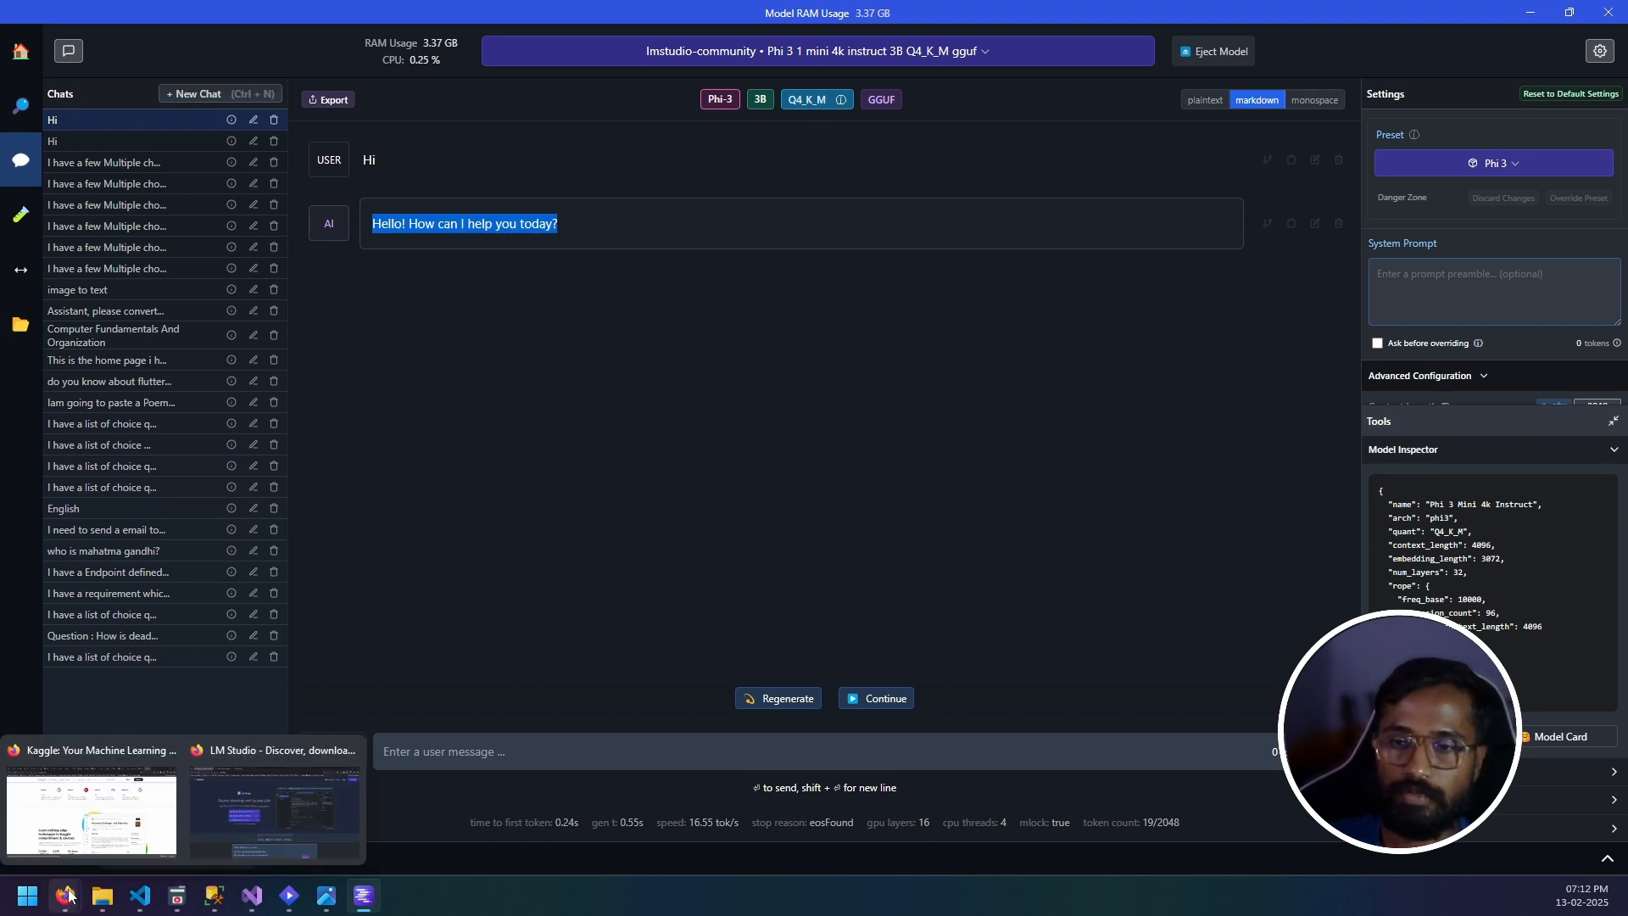
click(296, 822)
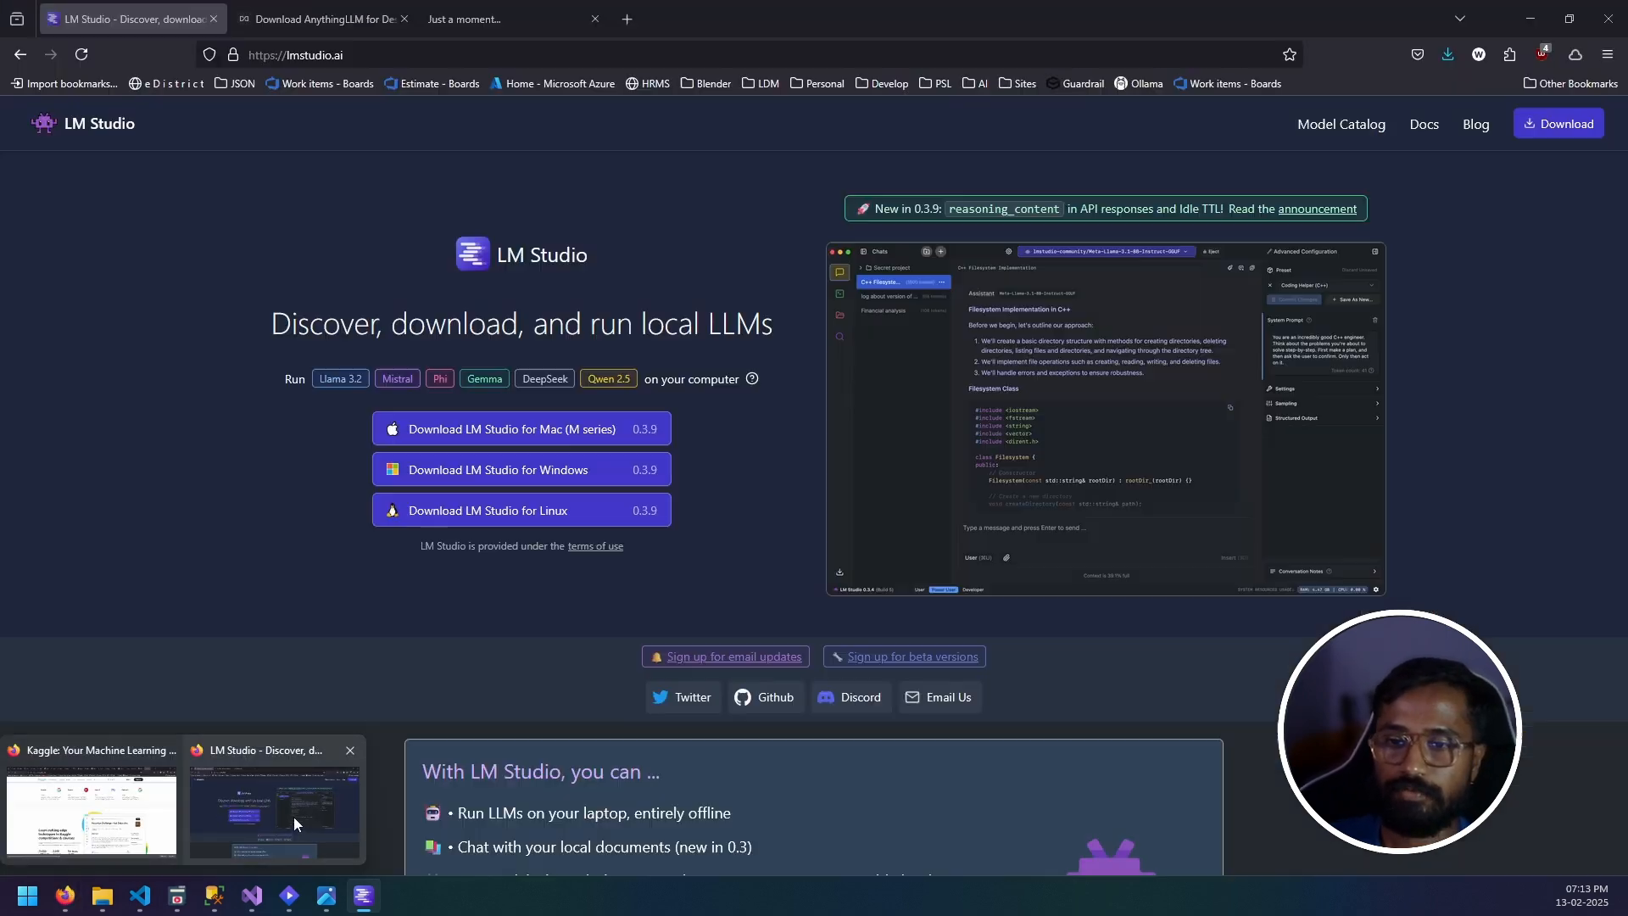
click(1448, 60)
click(1233, 99)
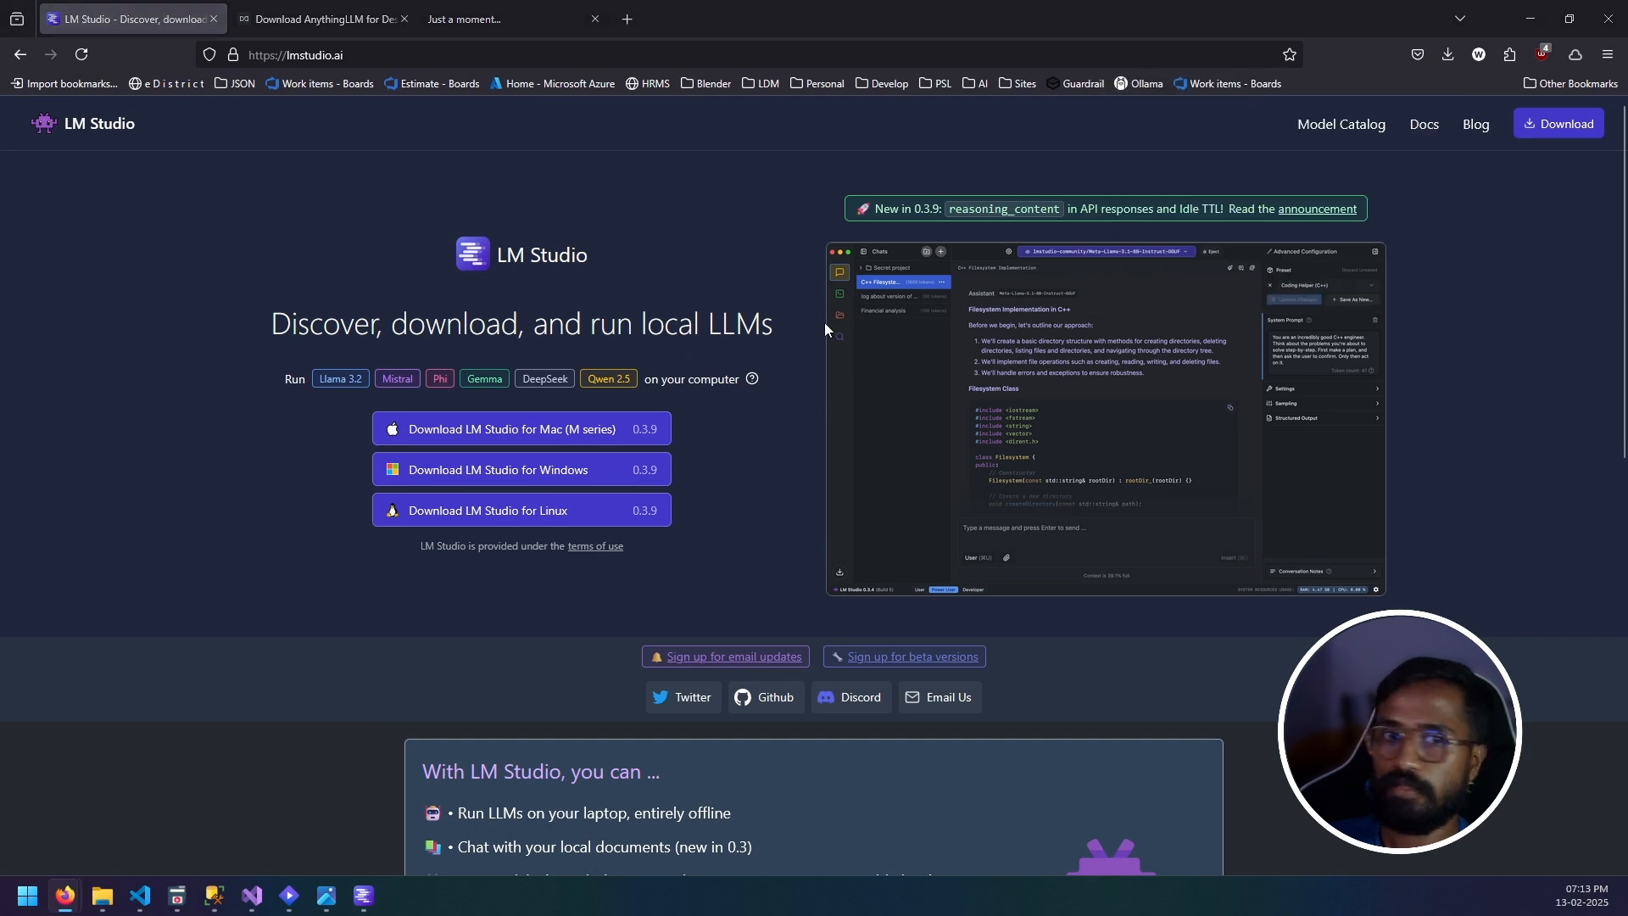
click(791, 297)
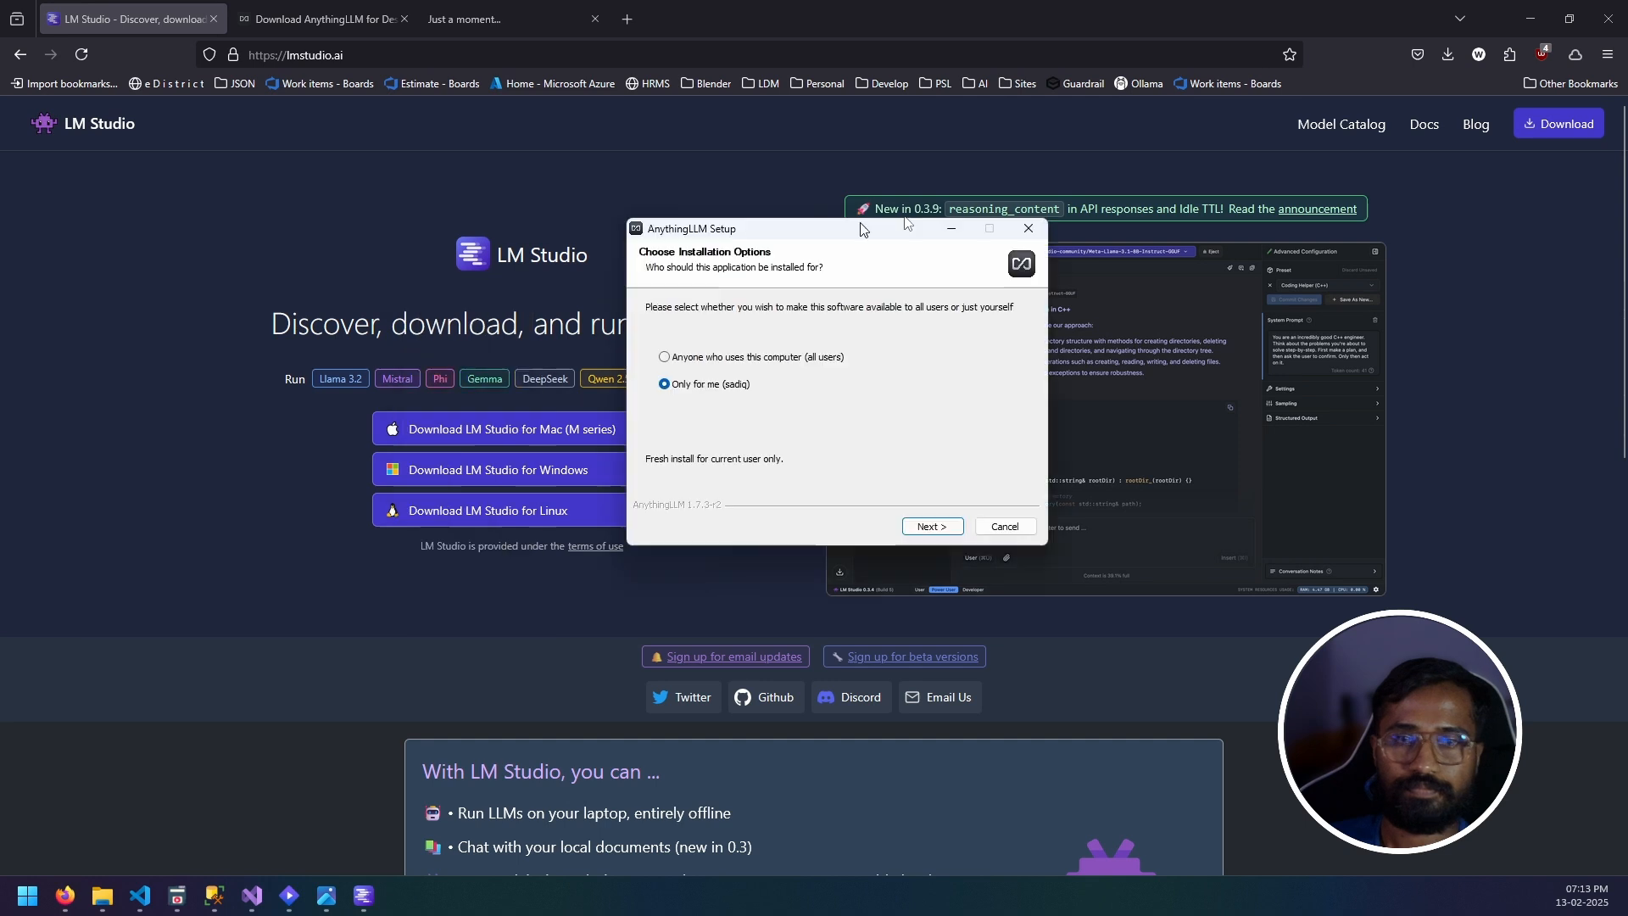
Install AnythingLLM for the current user only, keeping the suggested destination folder.
click(1067, 496)
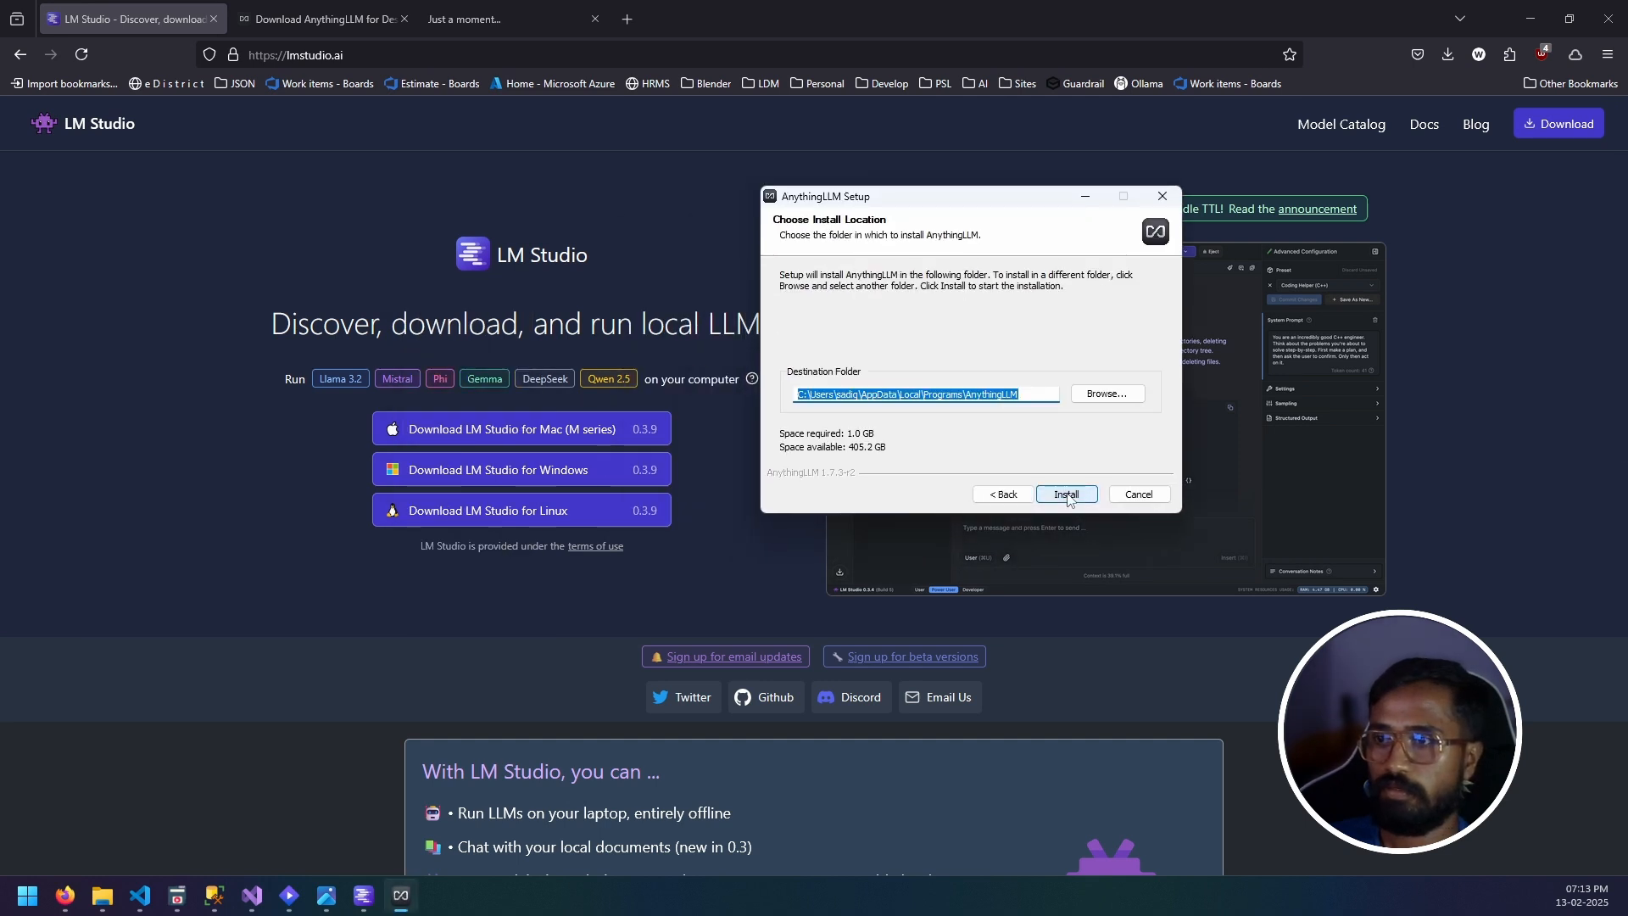
click(1068, 496)
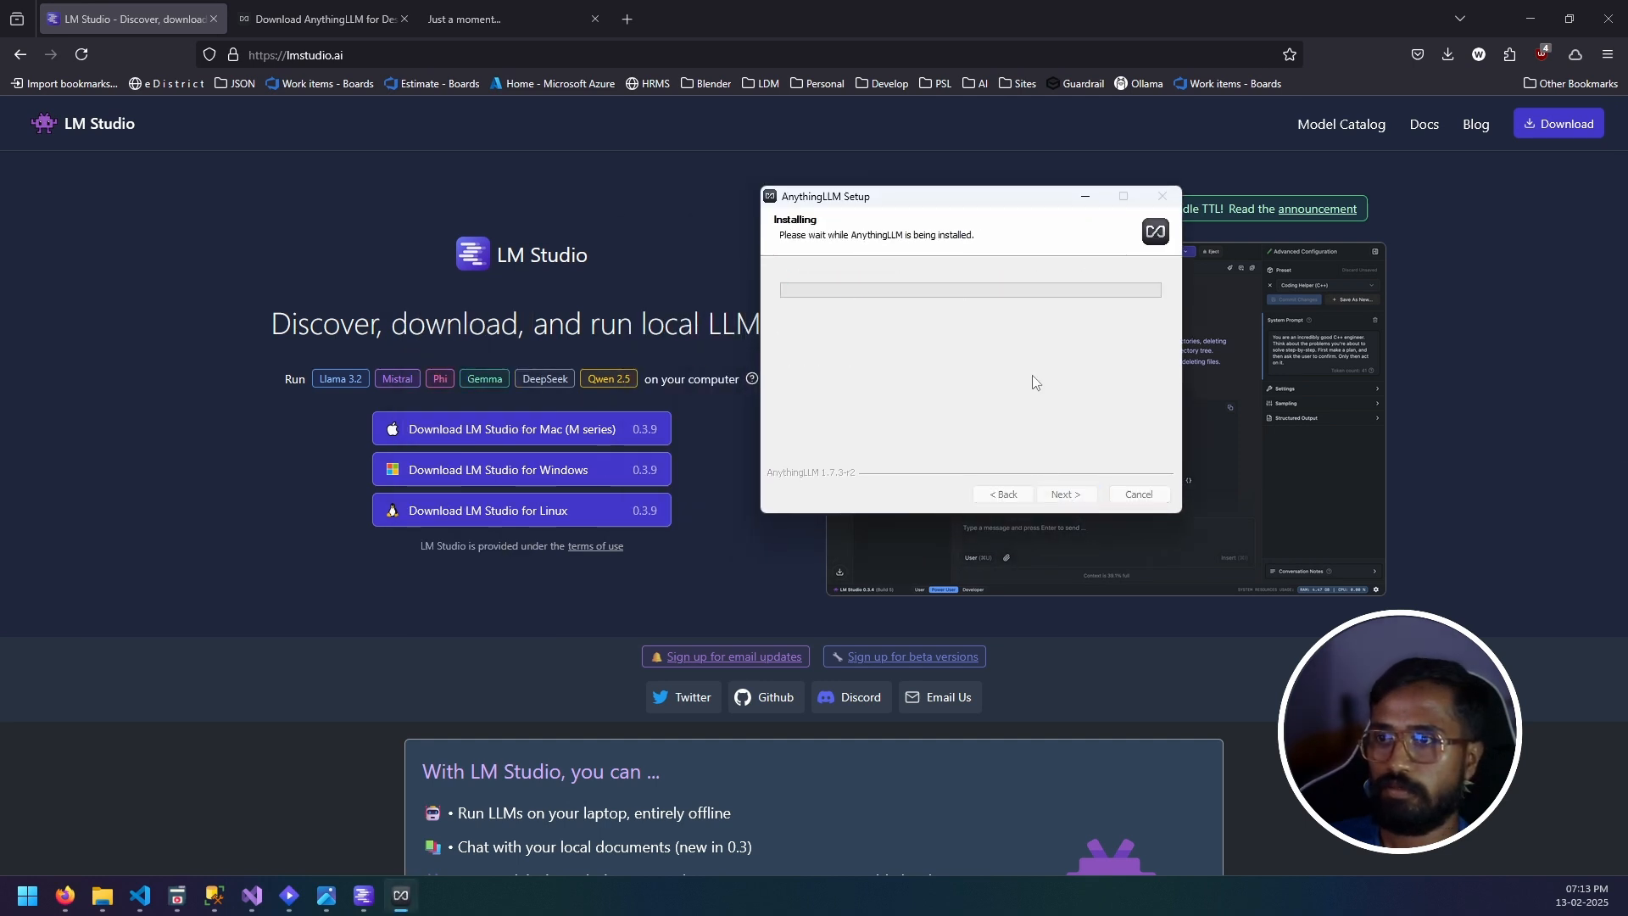
drag(912, 201, 778, 251)
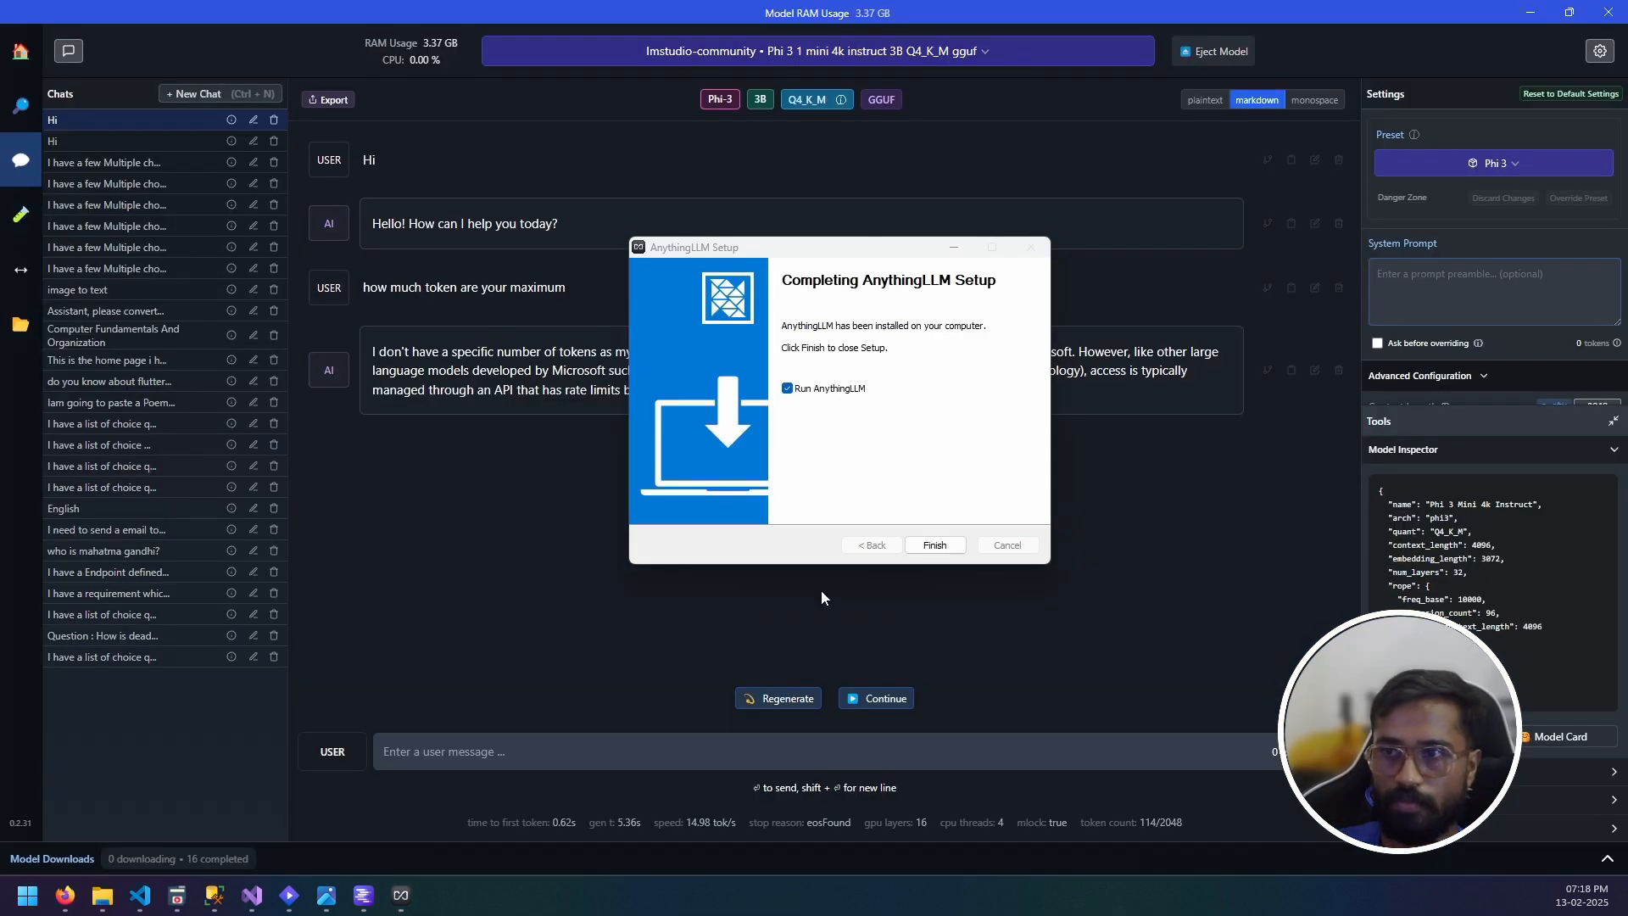
Finish the setup with Run AnythingLLM enabled and allow the app public and private network access through Windows Firewall.
click(950, 550)
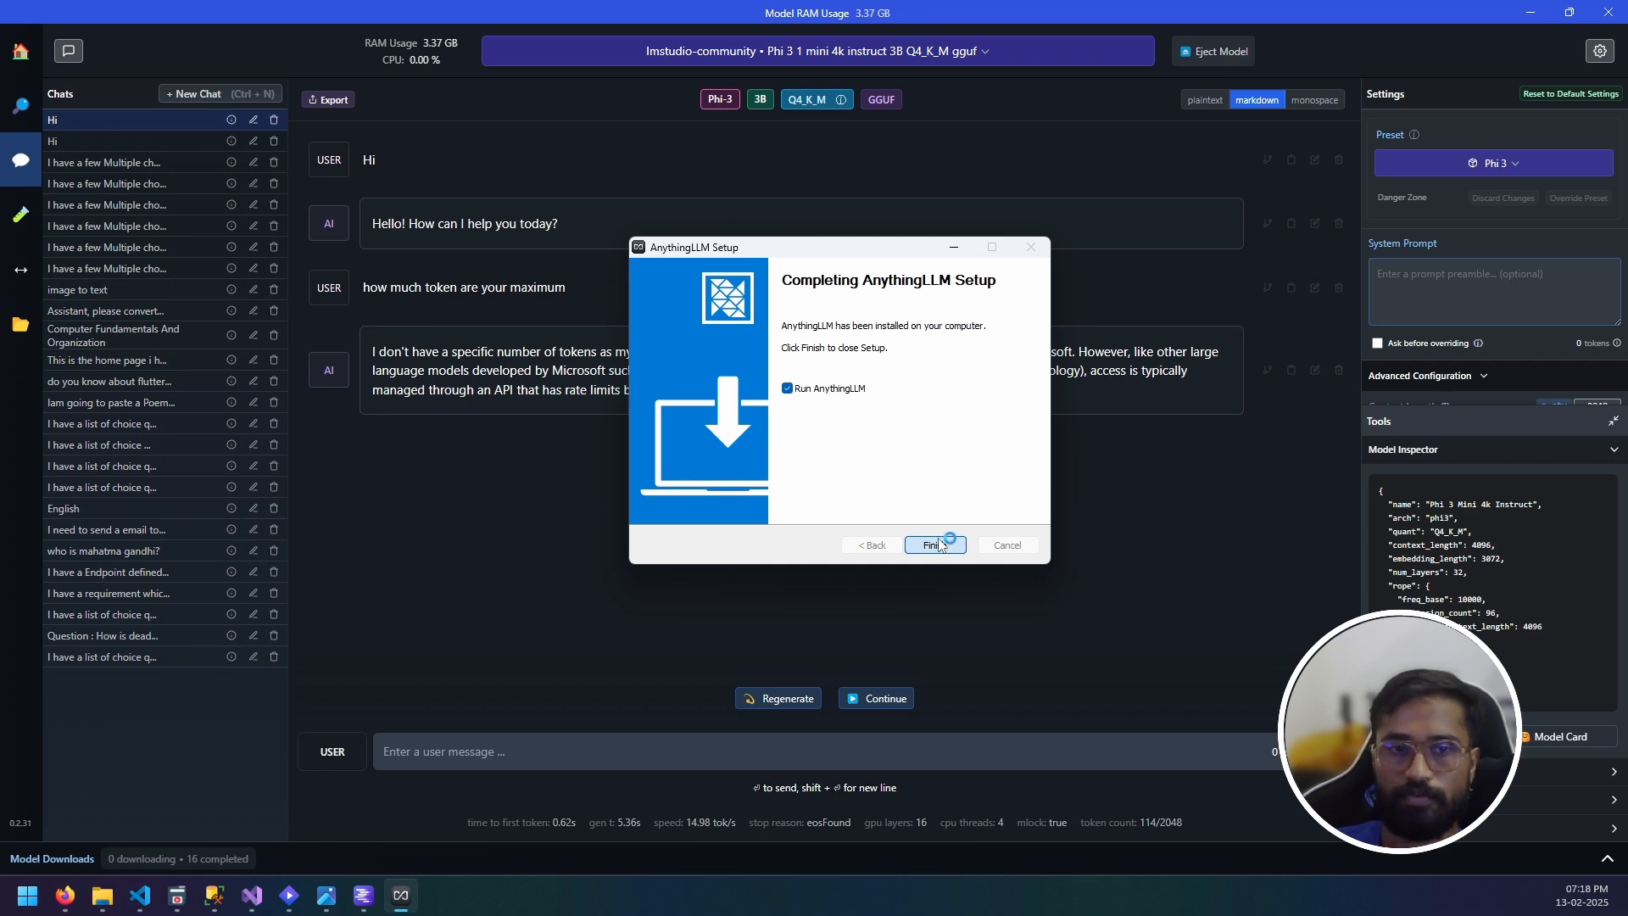
click(940, 545)
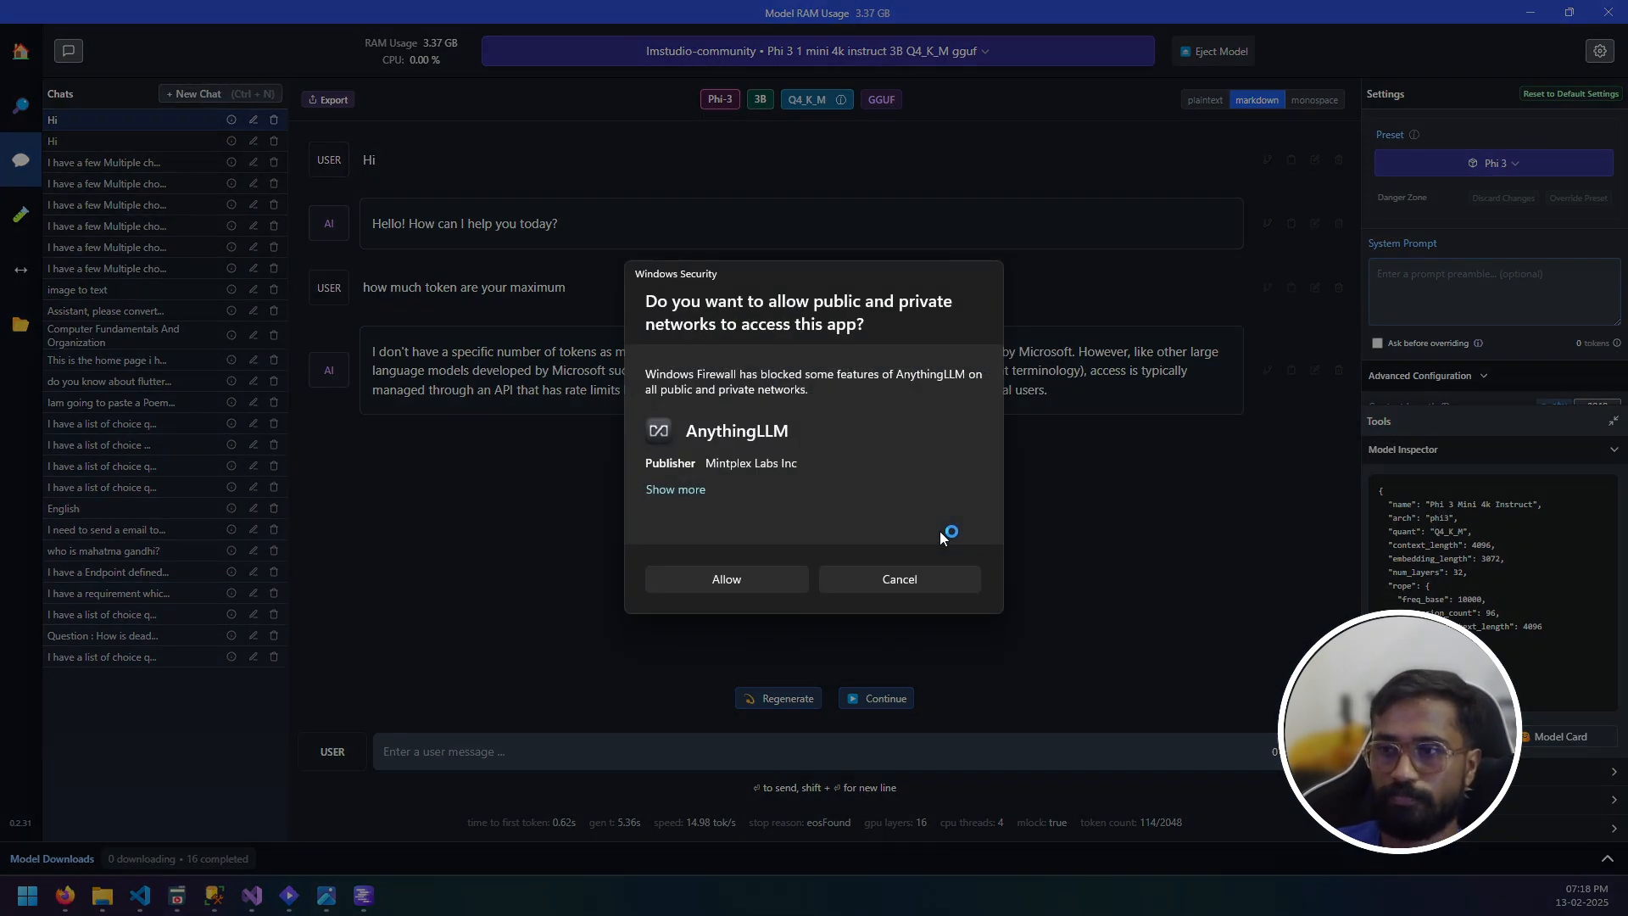
click(728, 581)
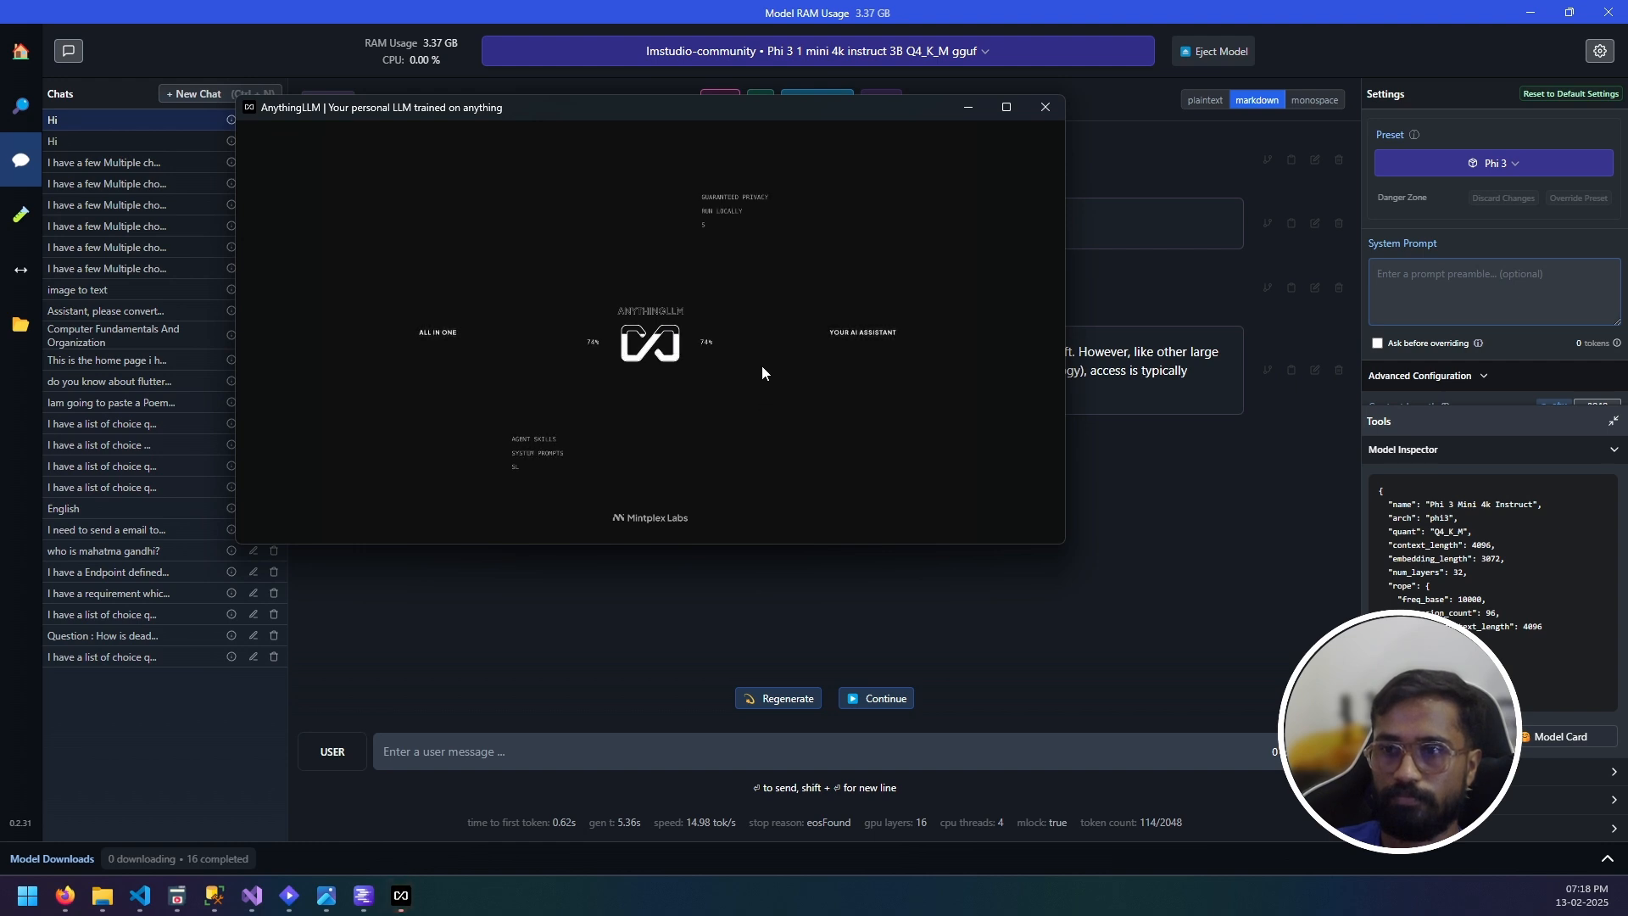
drag(731, 127, 883, 188)
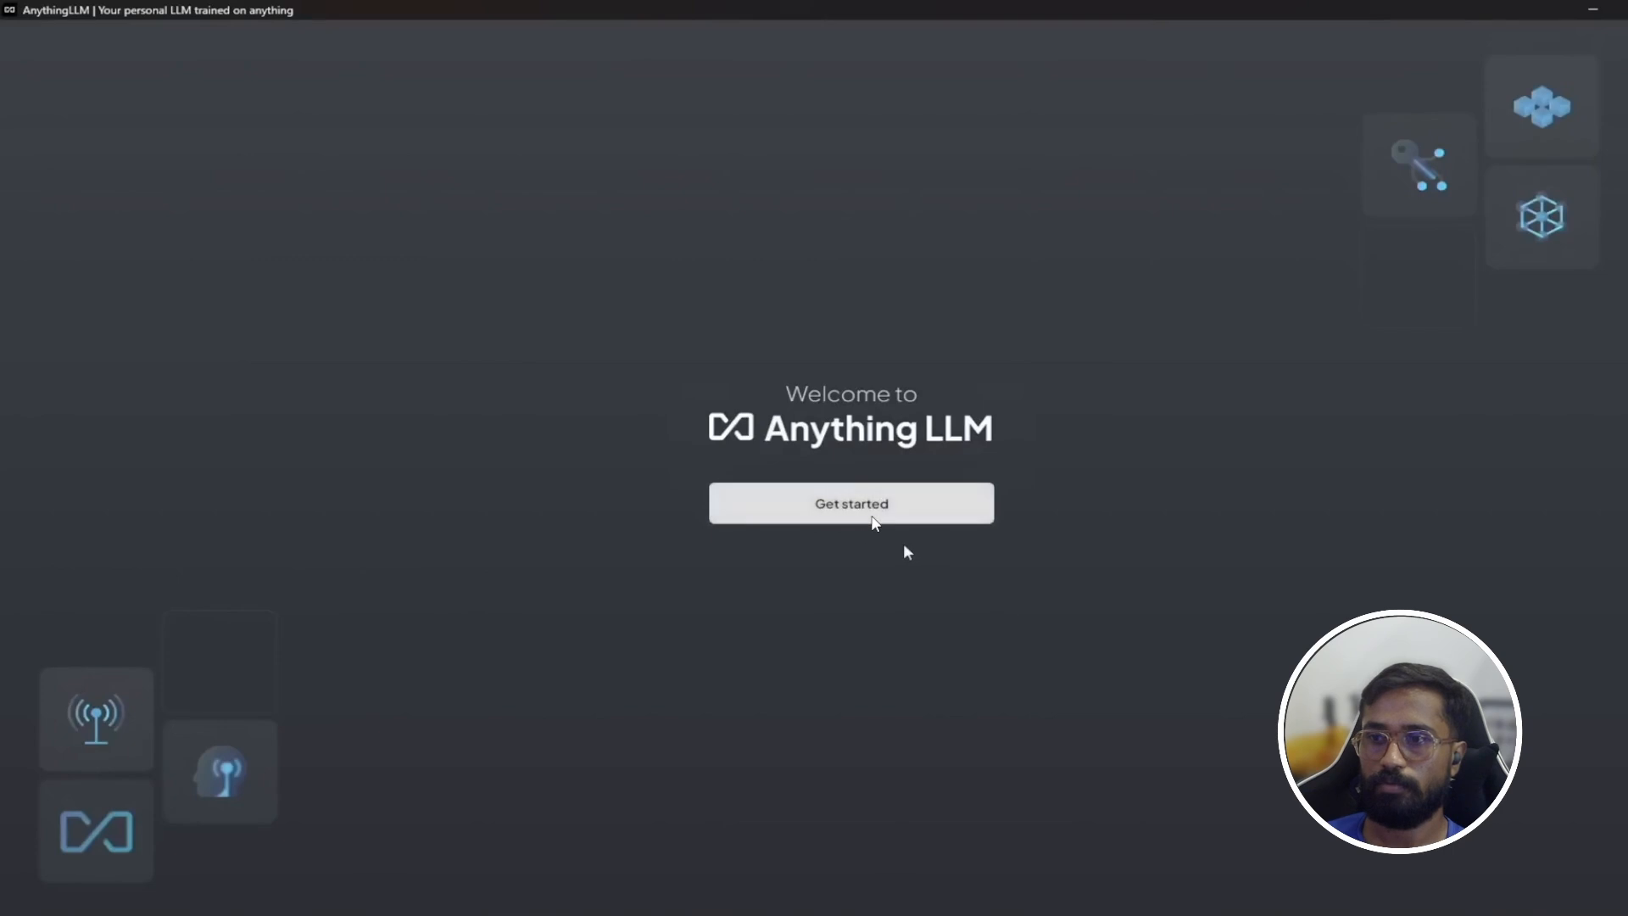
Begin the AnythingLLM onboarding, search the LLM providers for LM, and choose LM Studio.
click(883, 514)
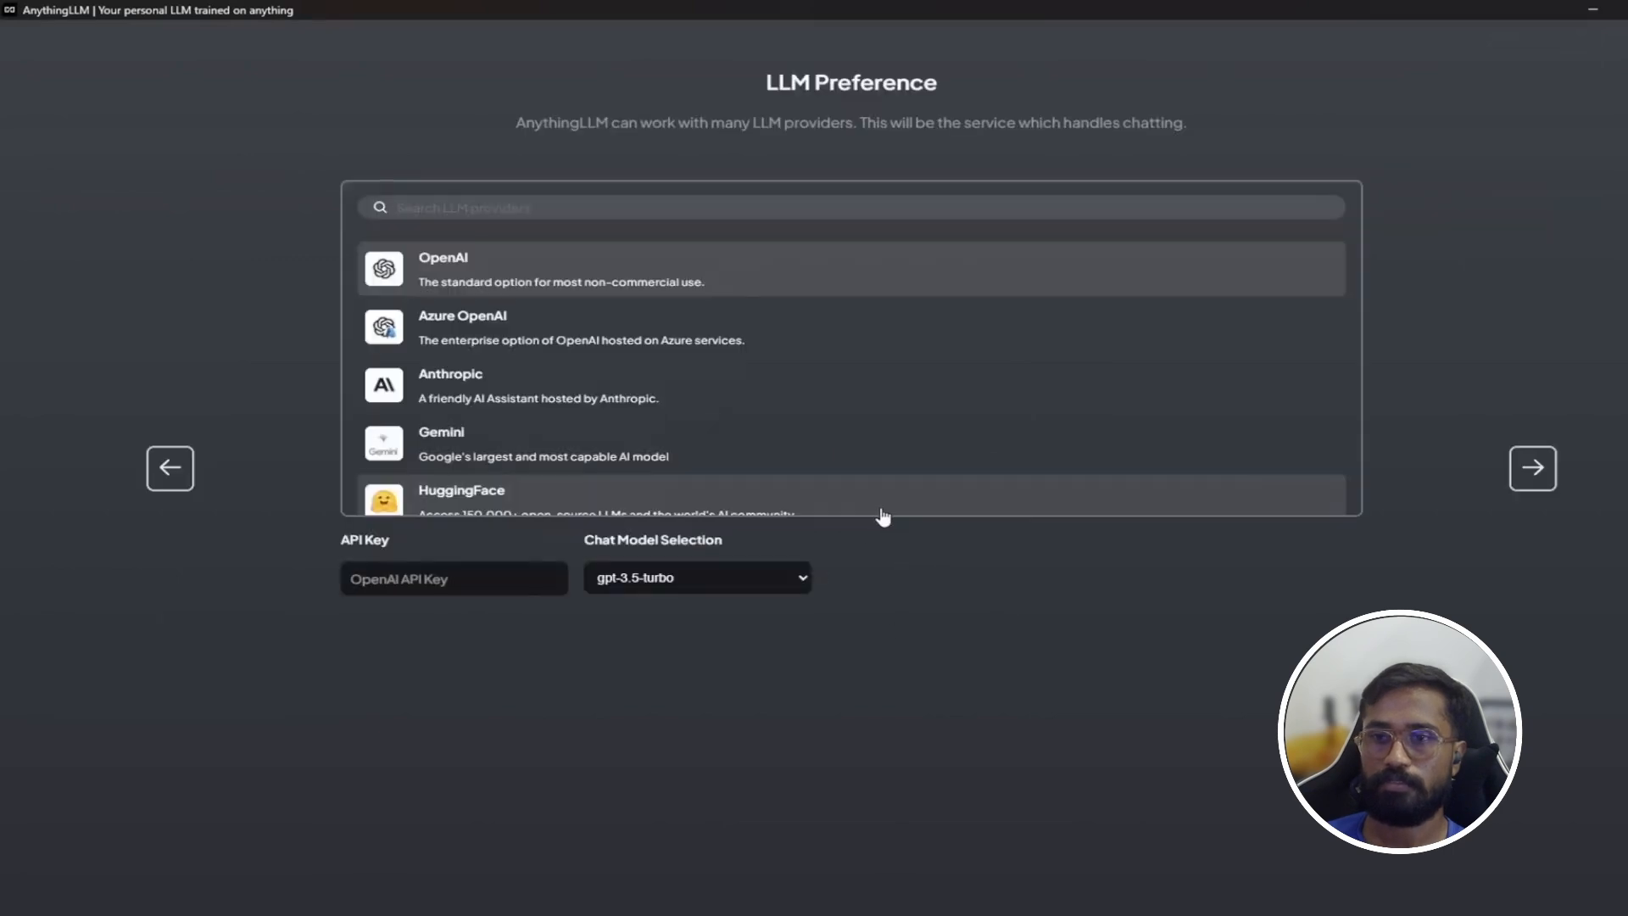
text(LM)
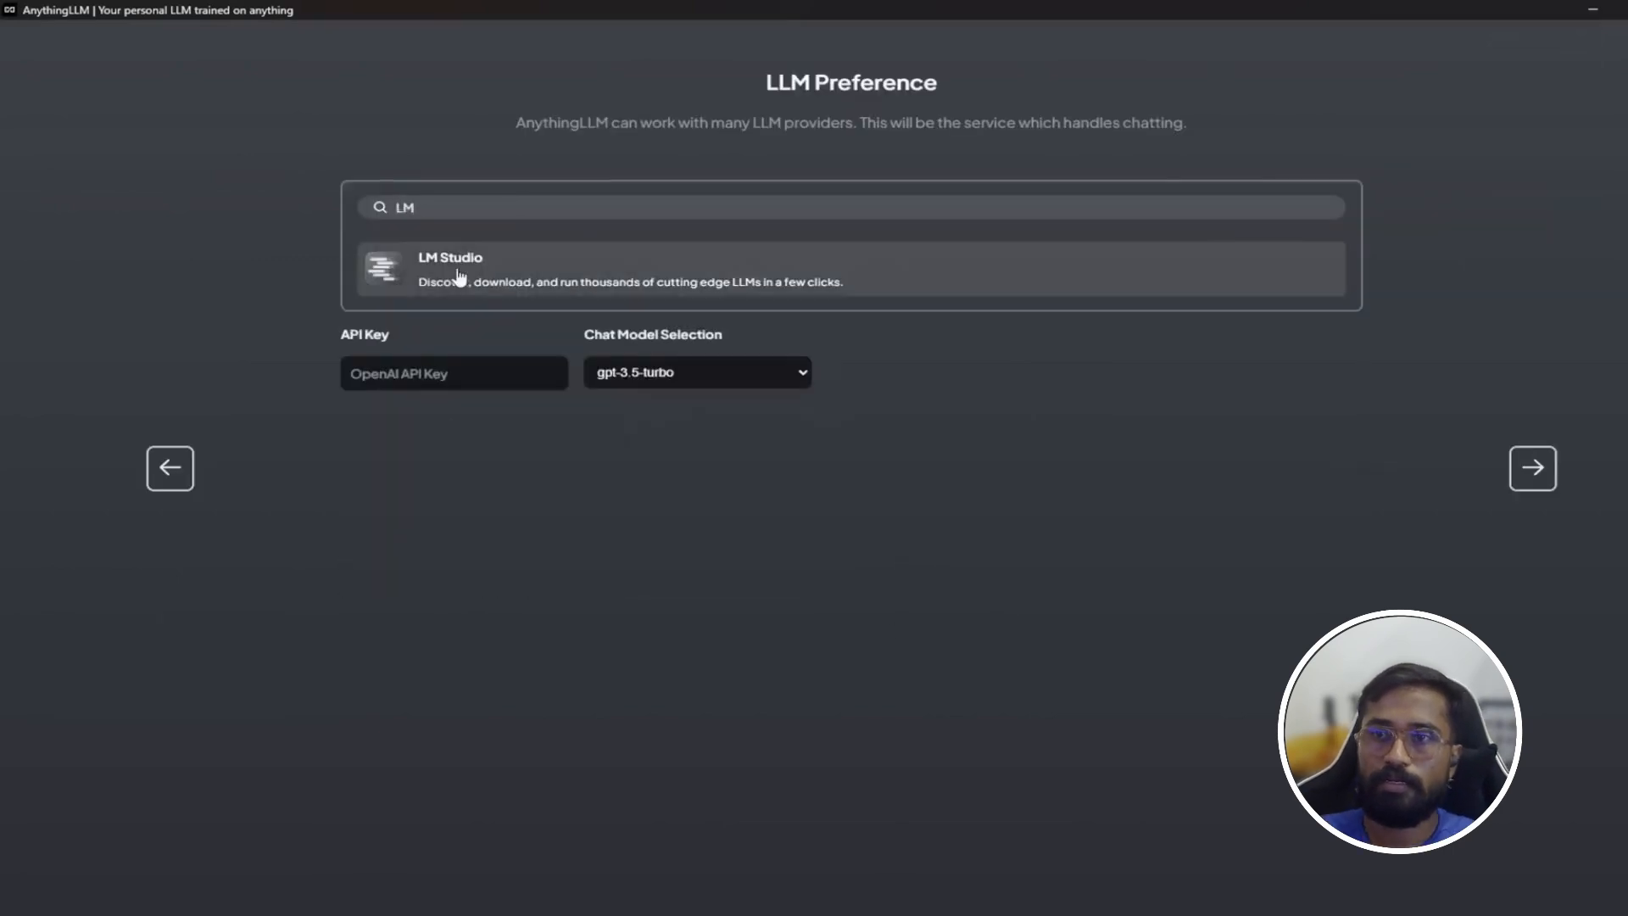
click(463, 278)
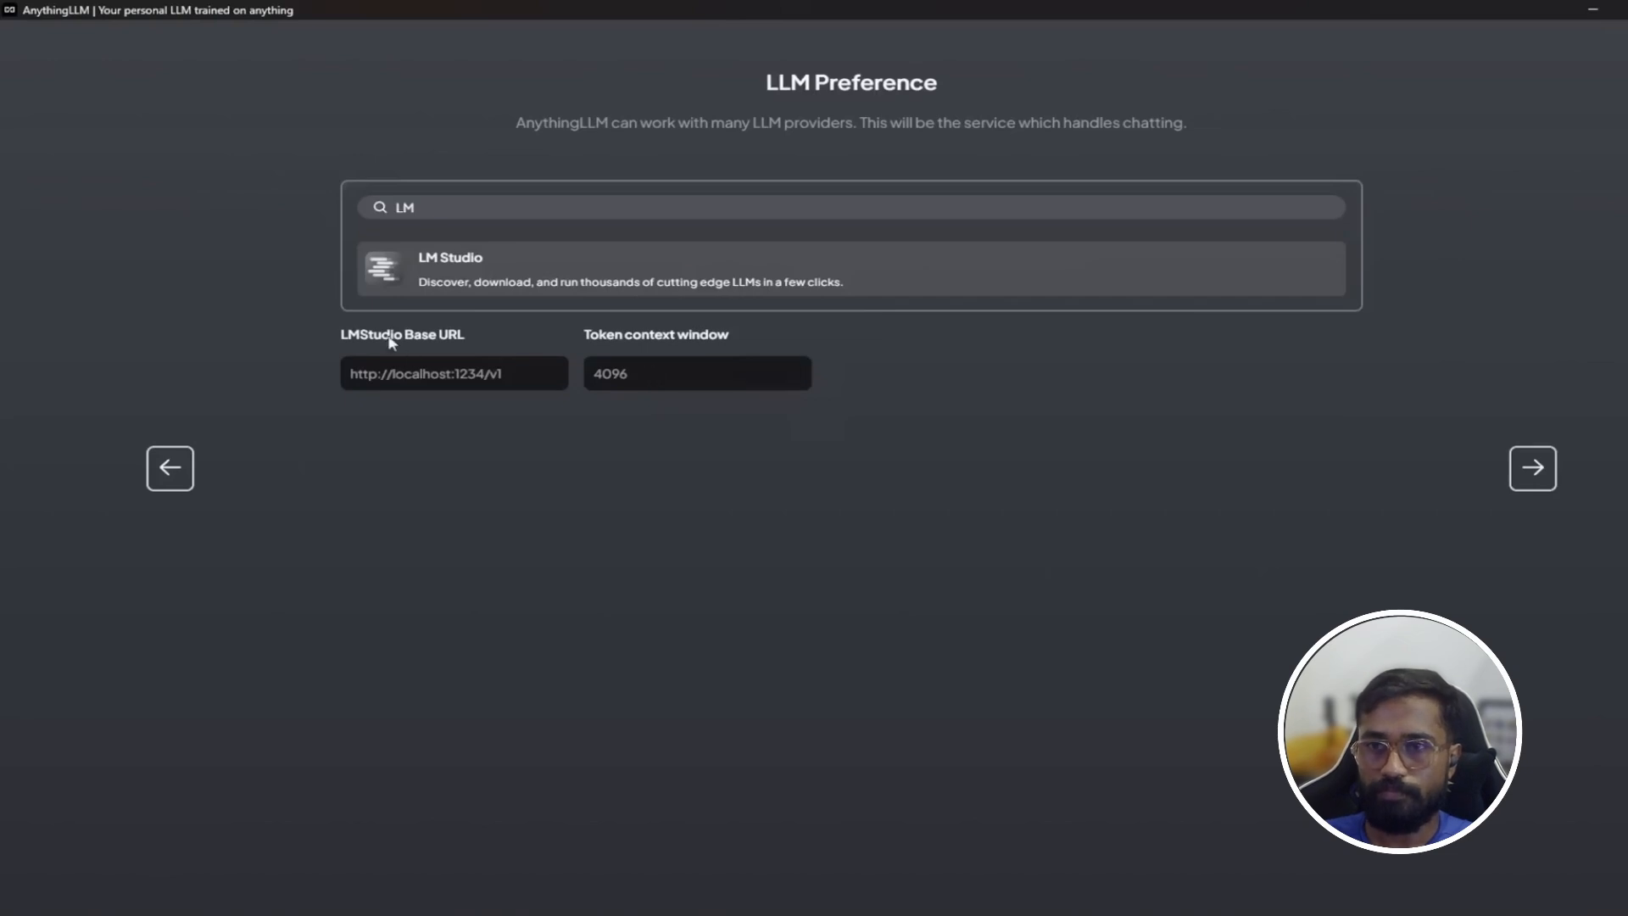
Switch to LM Studio, open its local inference server page, and load TheBloke mistral instruct v0 1 7B Q4_K_S as the server model.
click(557, 915)
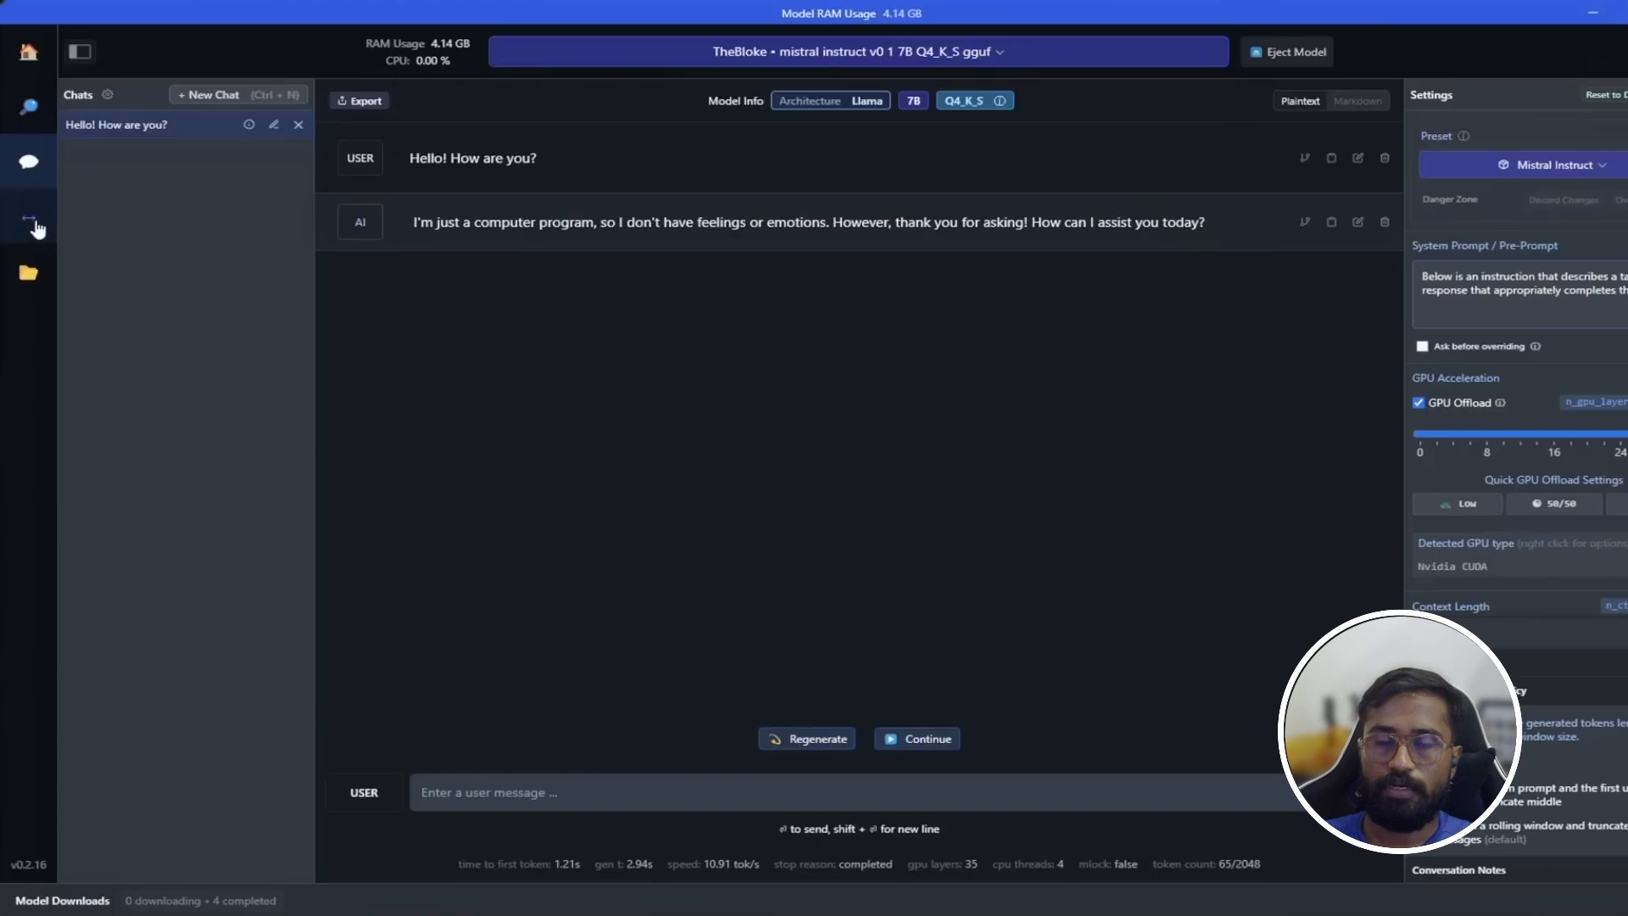
click(24, 227)
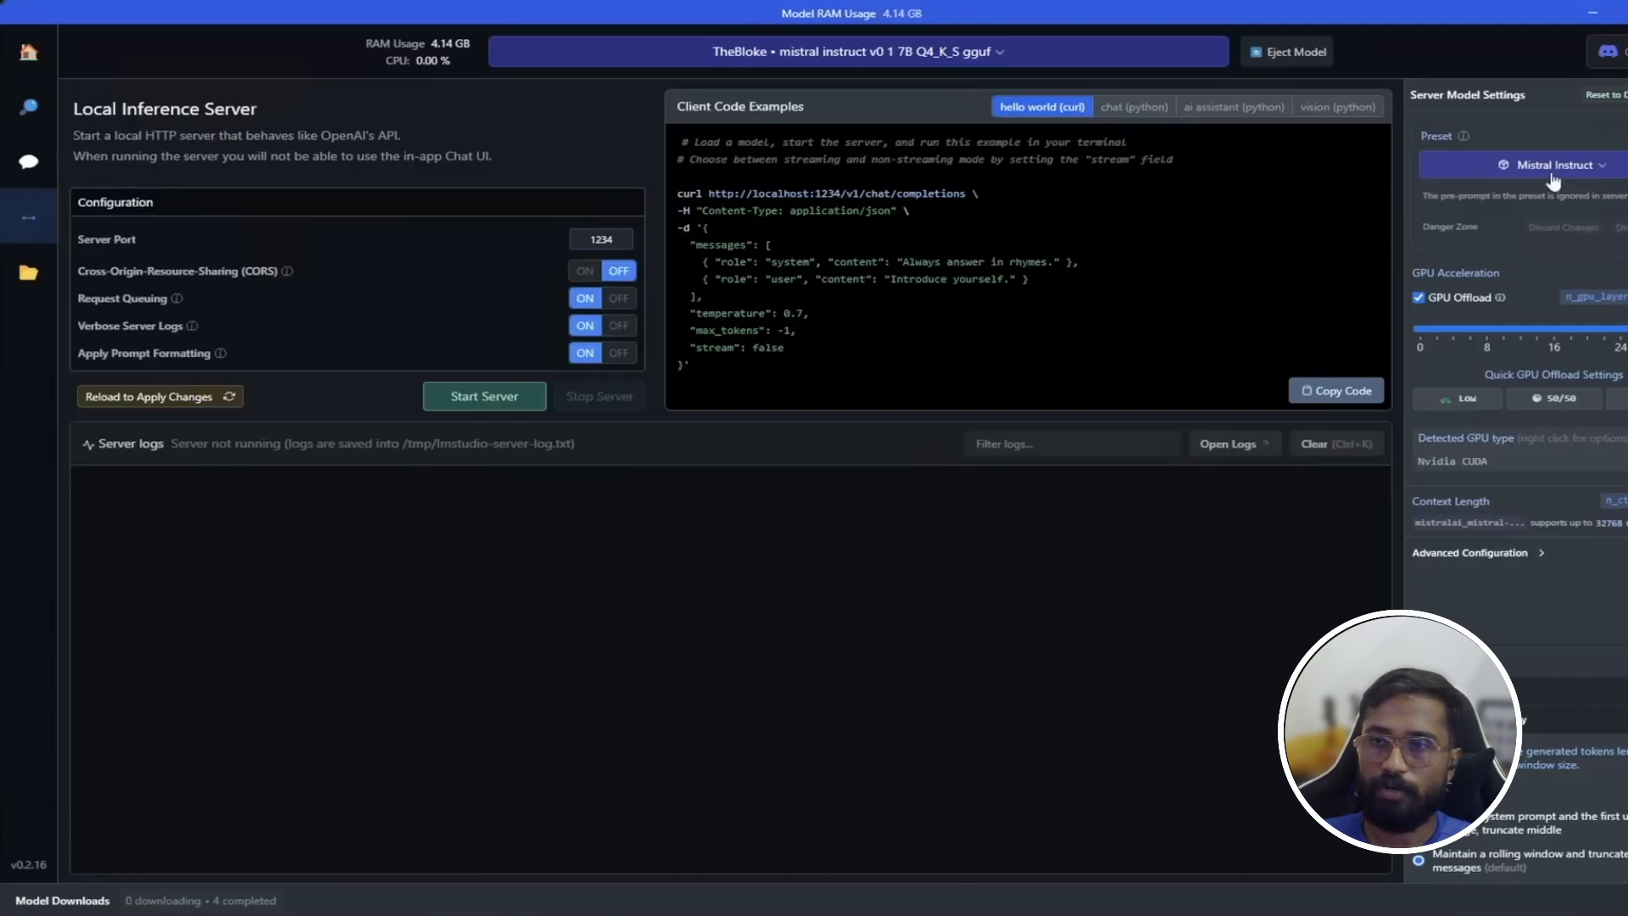
click(991, 53)
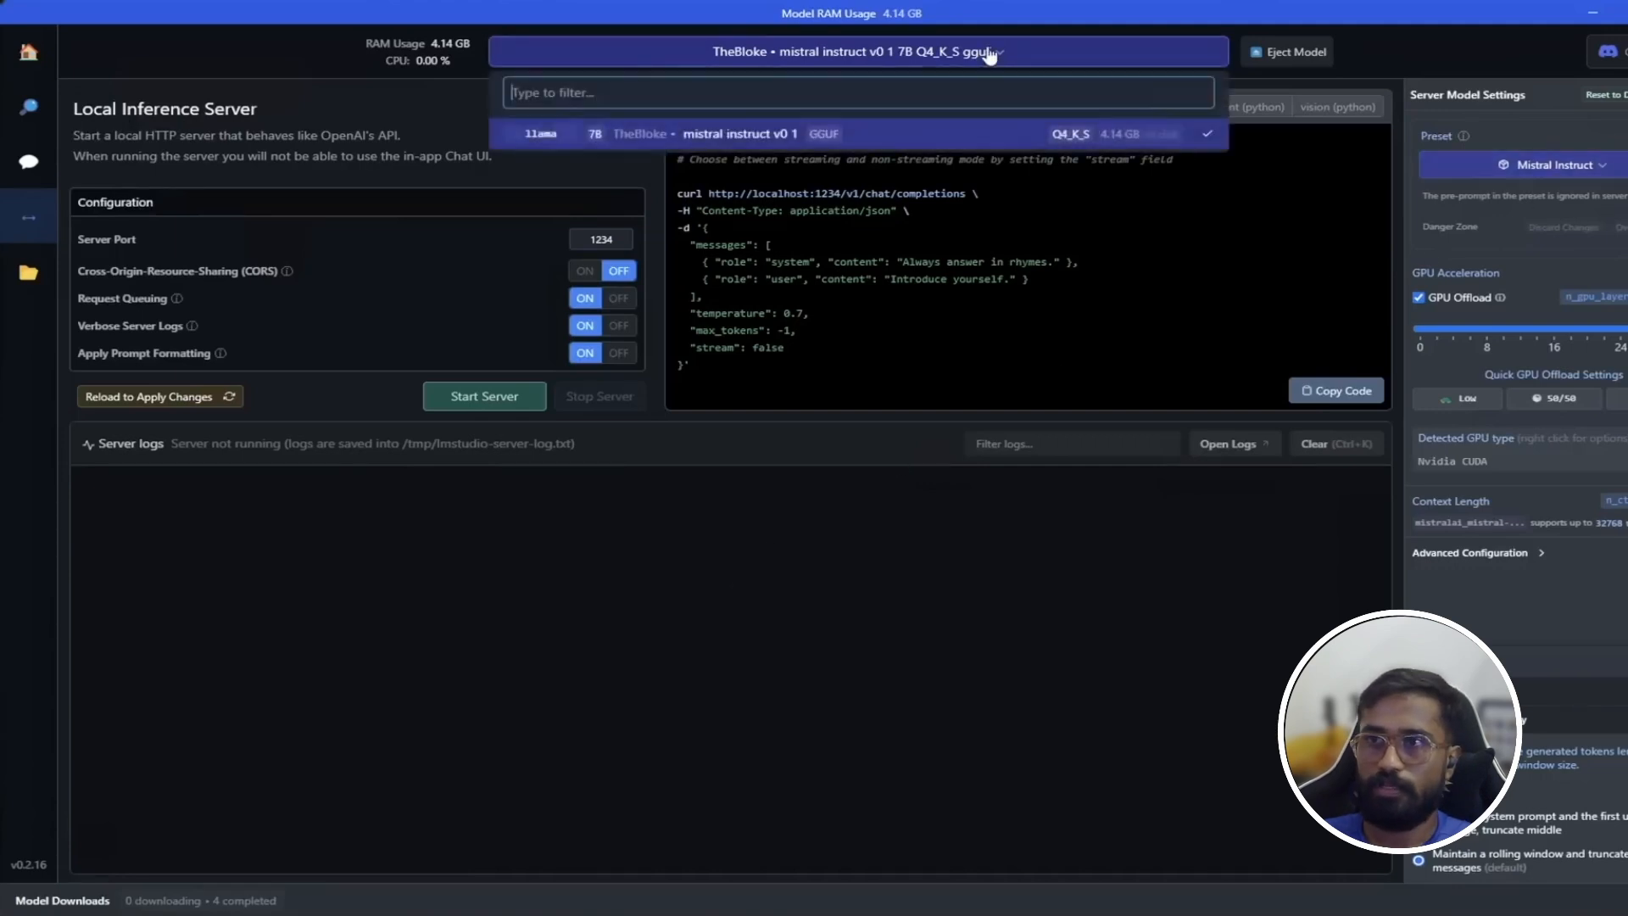
click(647, 133)
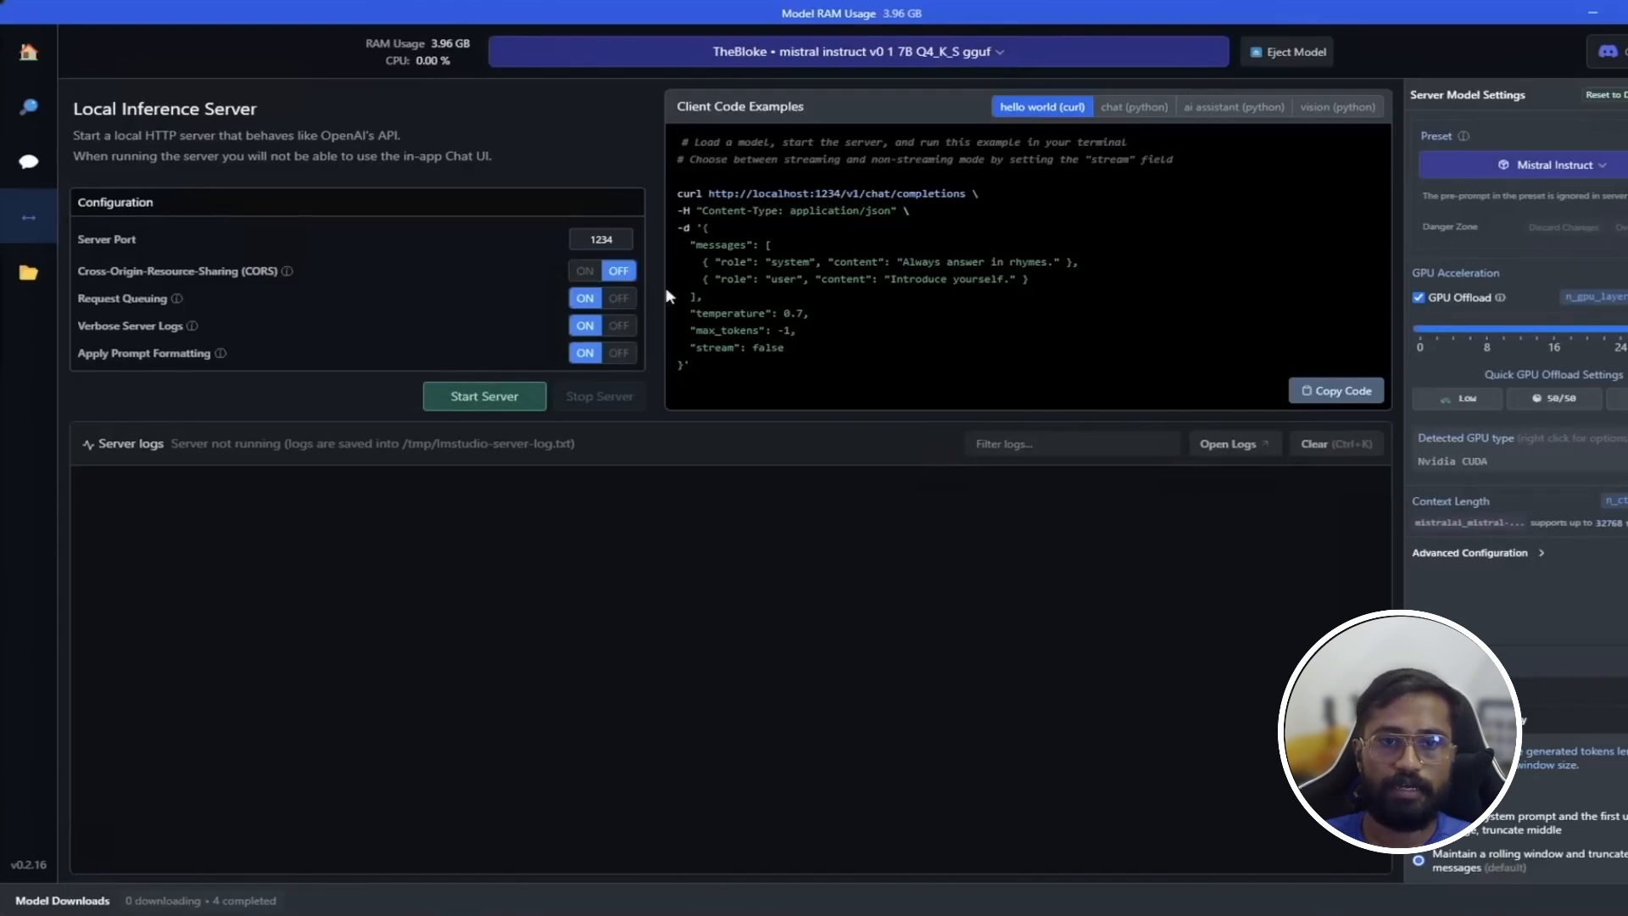
Start the local inference server on port 1234, keeping the default CORS, request queuing, verbose log and prompt formatting settings.
double_click(612, 241)
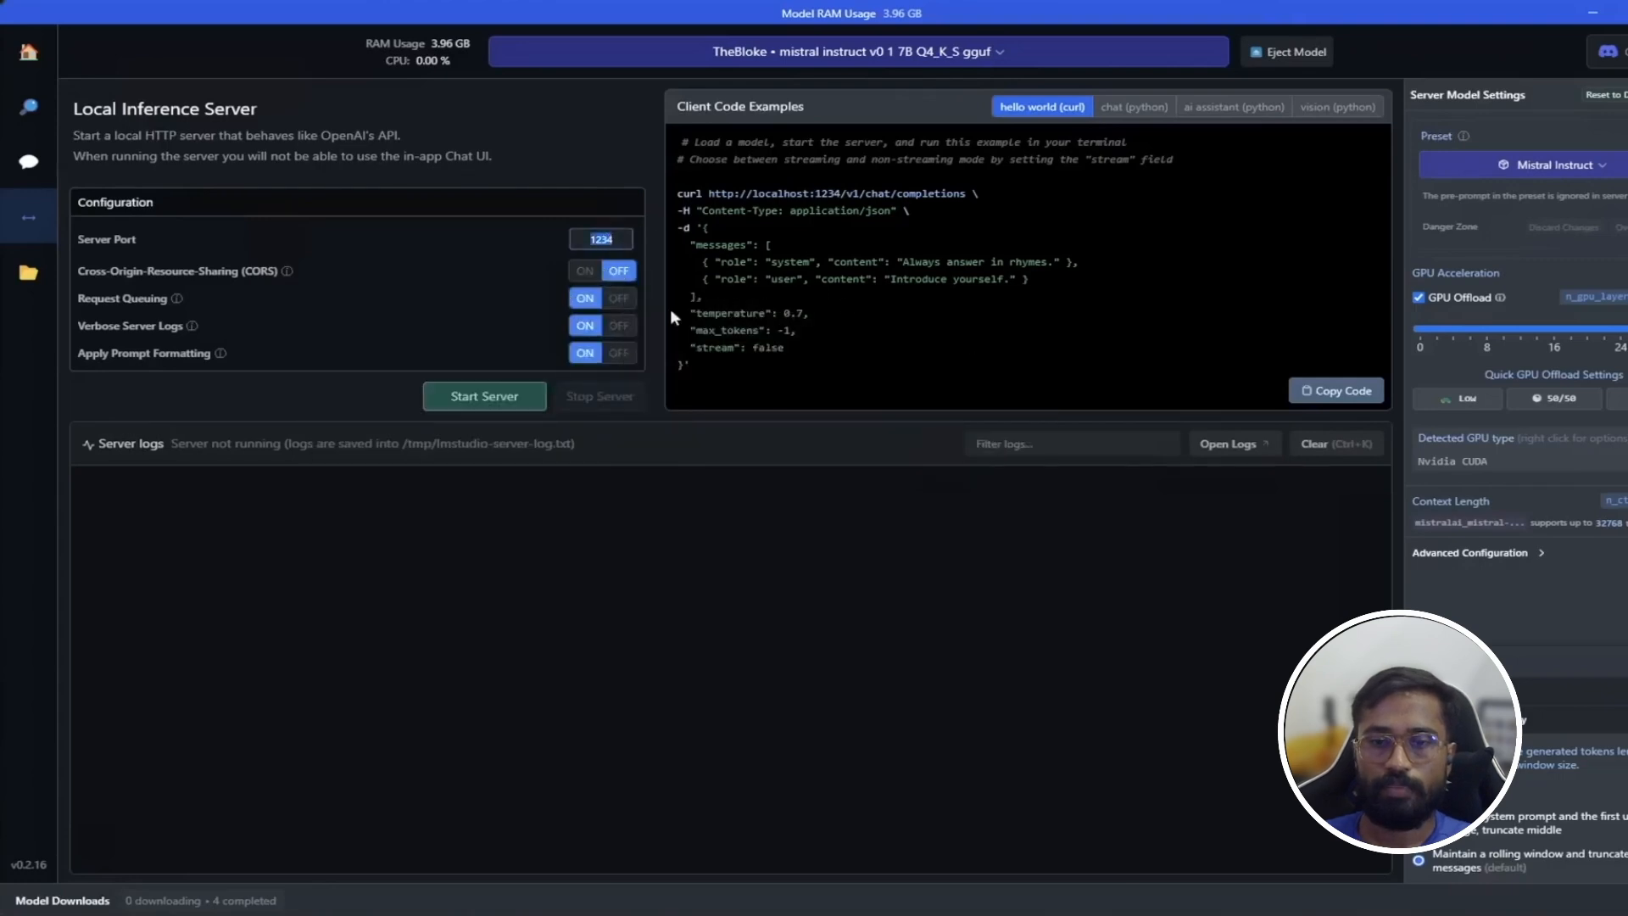
mouse_move(623, 273)
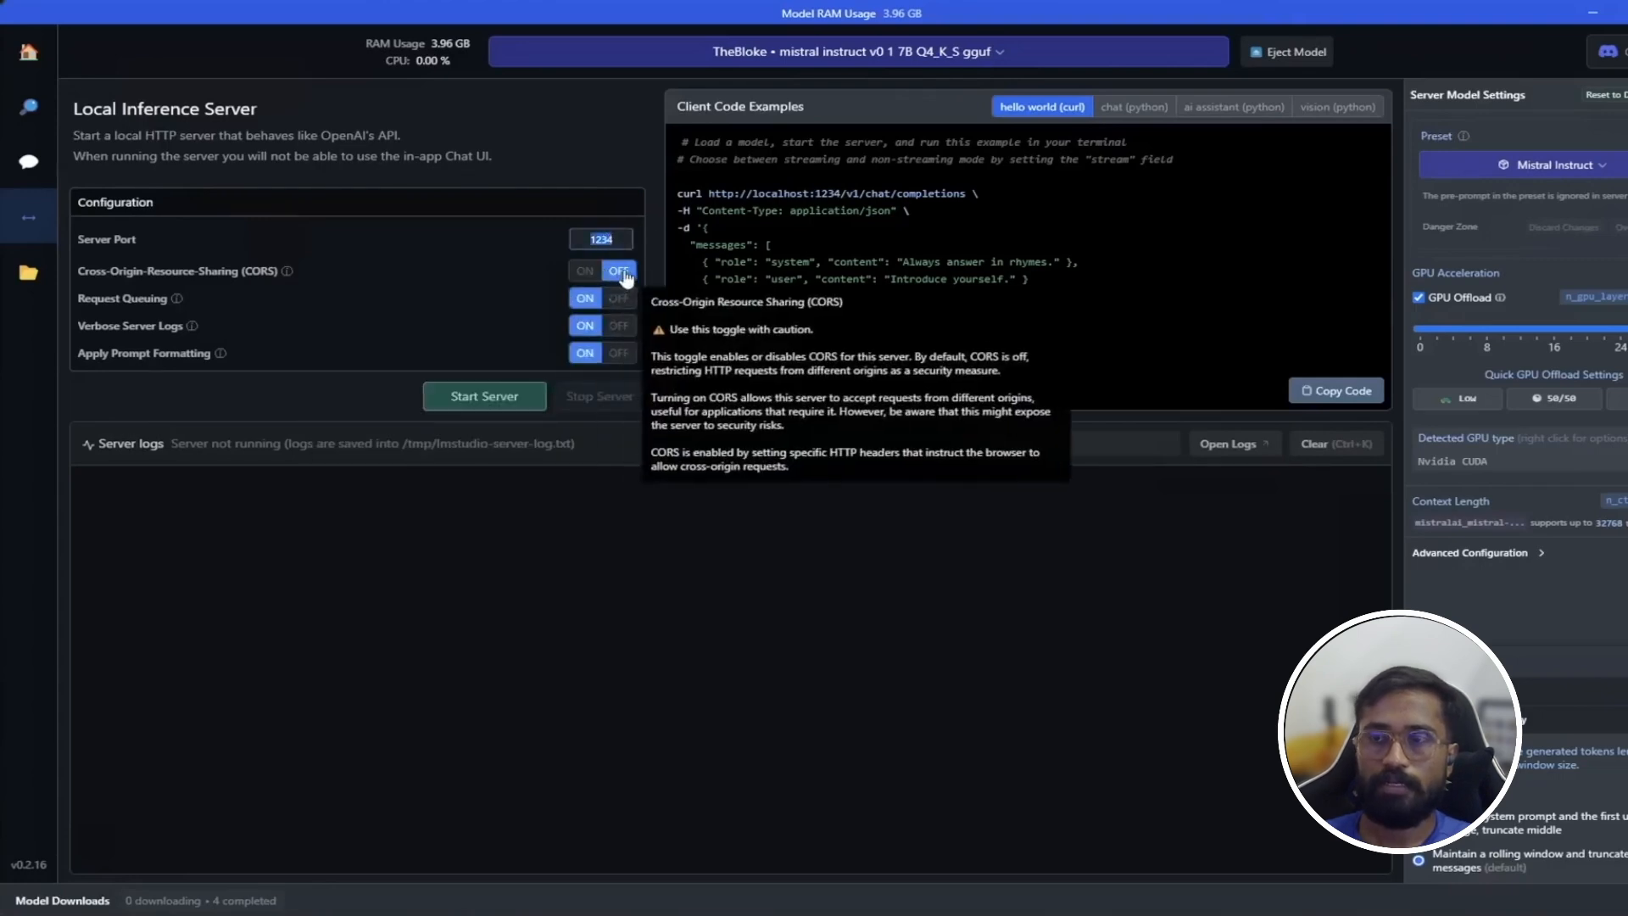
mouse_move(583, 307)
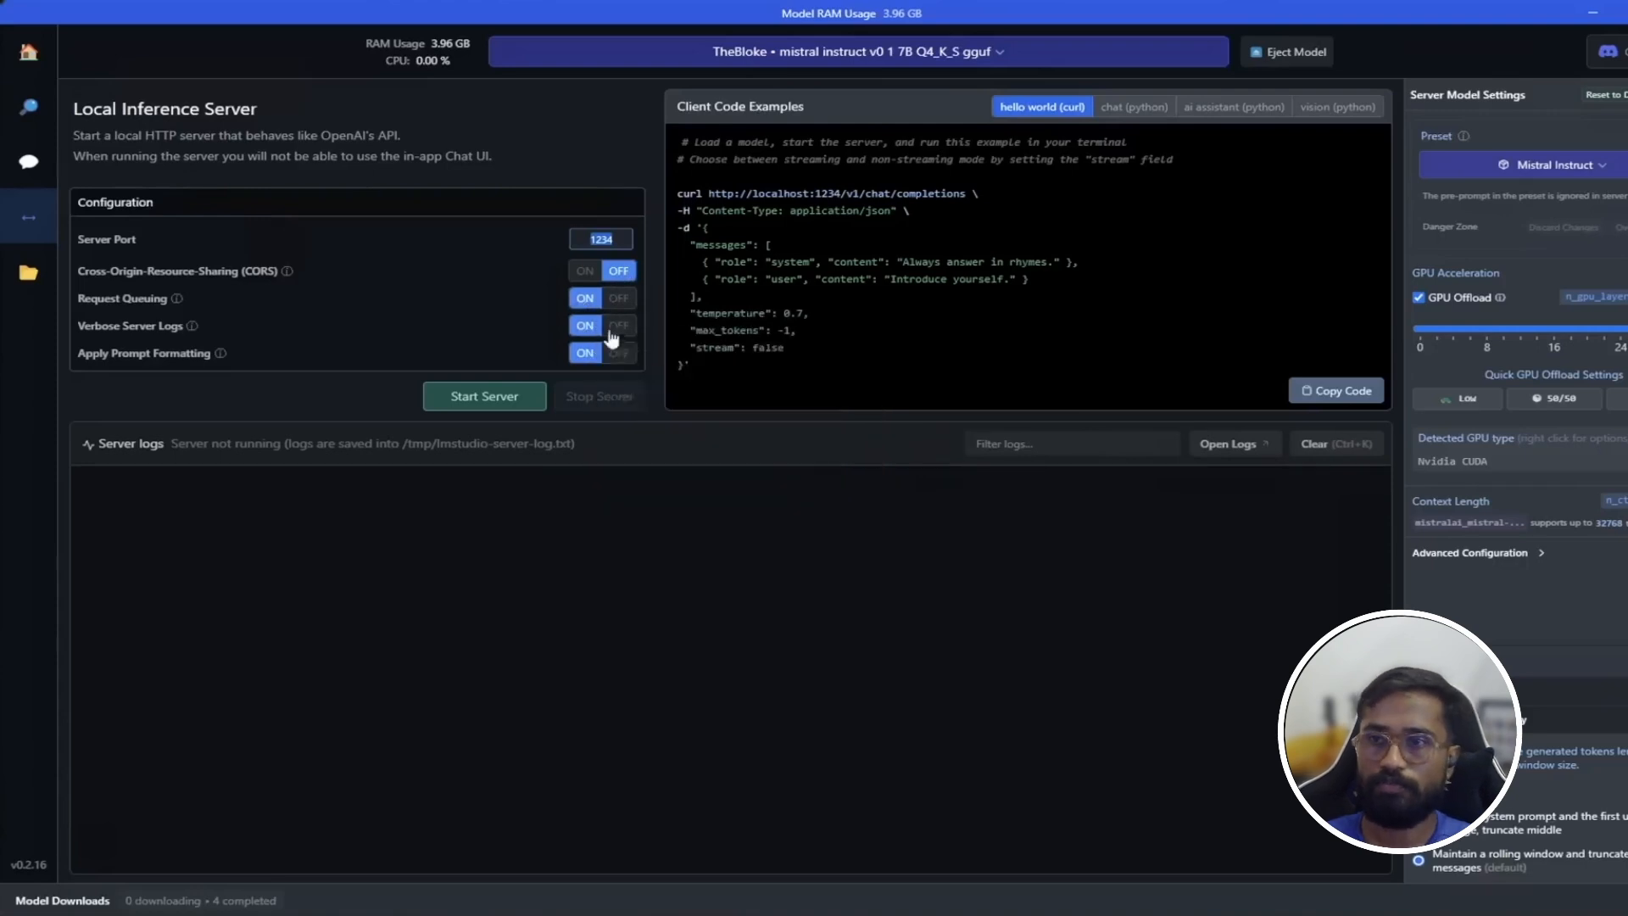
mouse_move(586, 356)
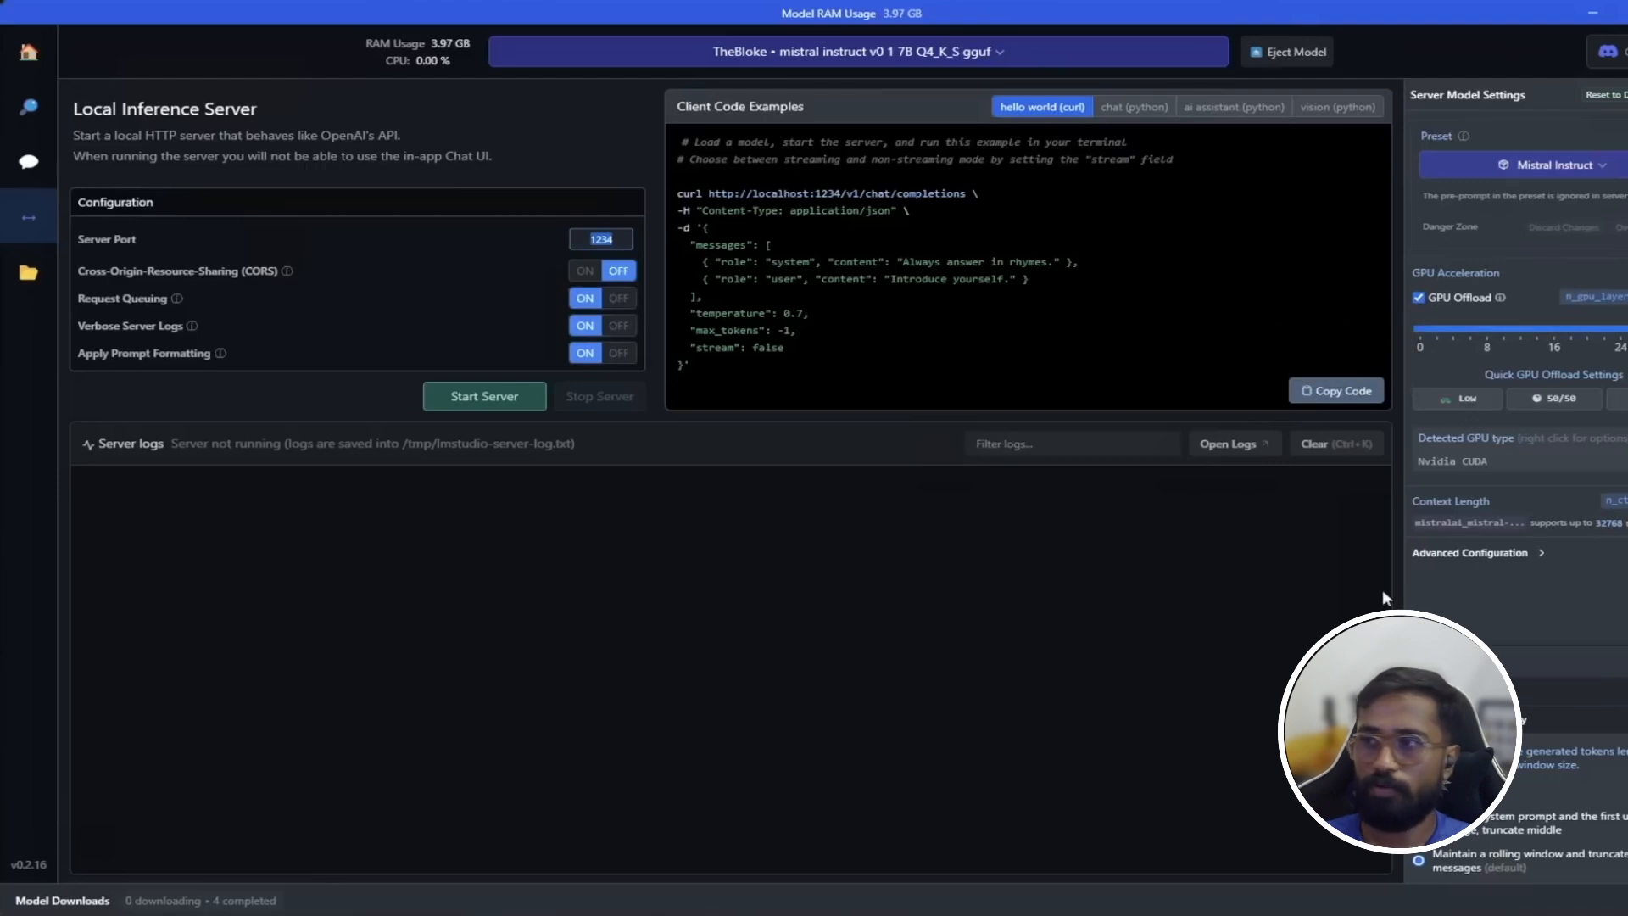
click(519, 398)
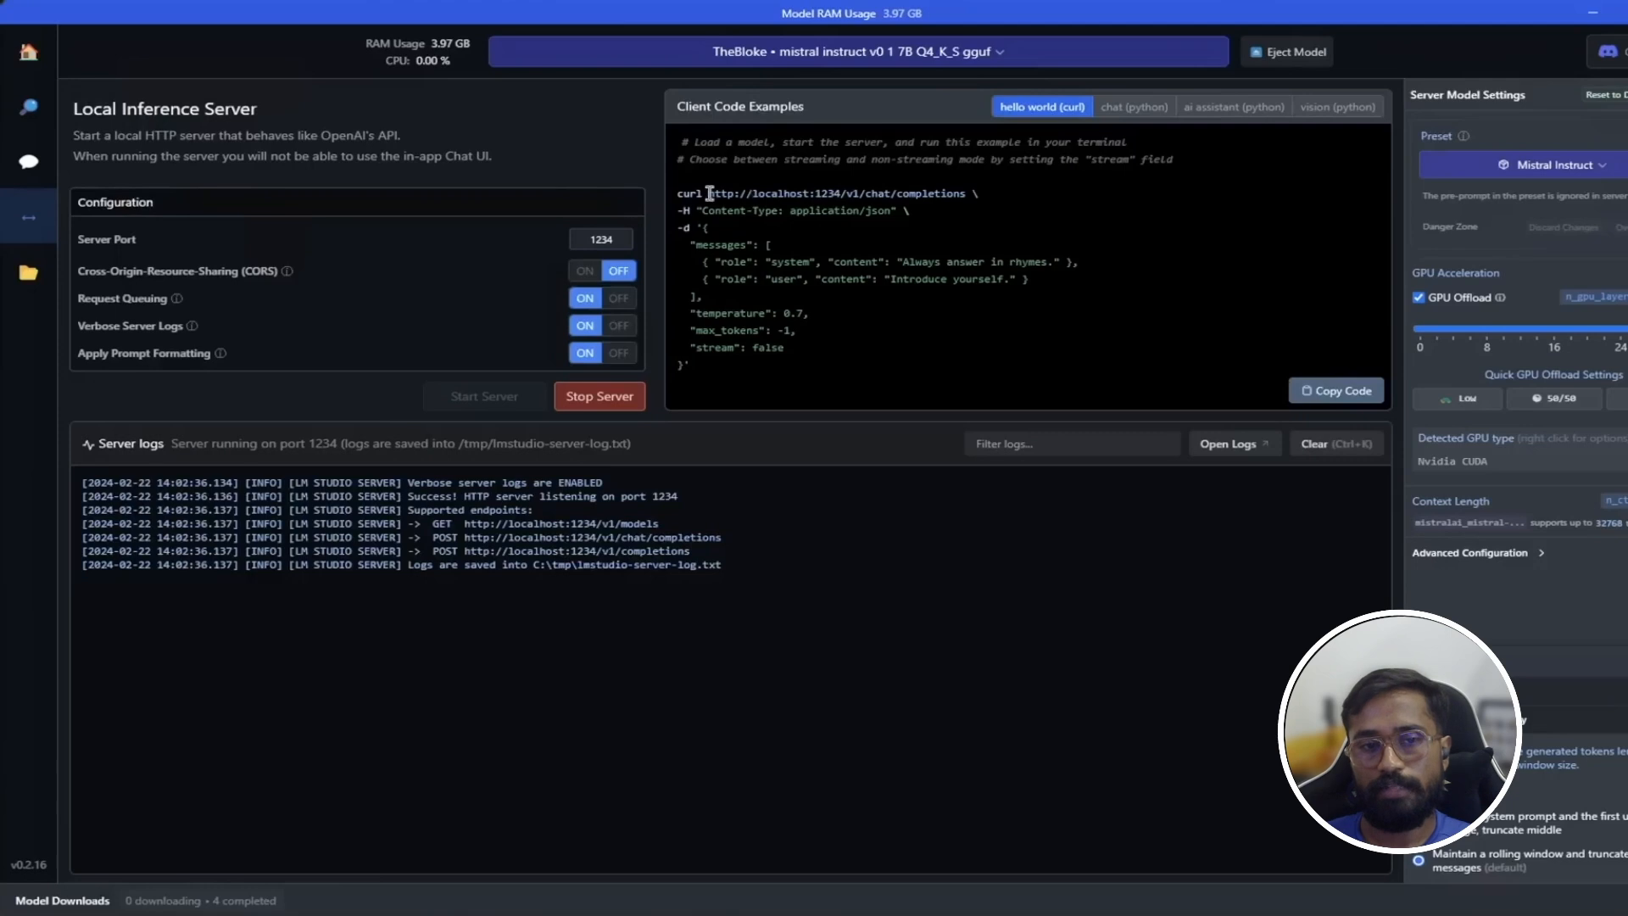
drag(710, 193, 859, 192)
key(ctrl+c)
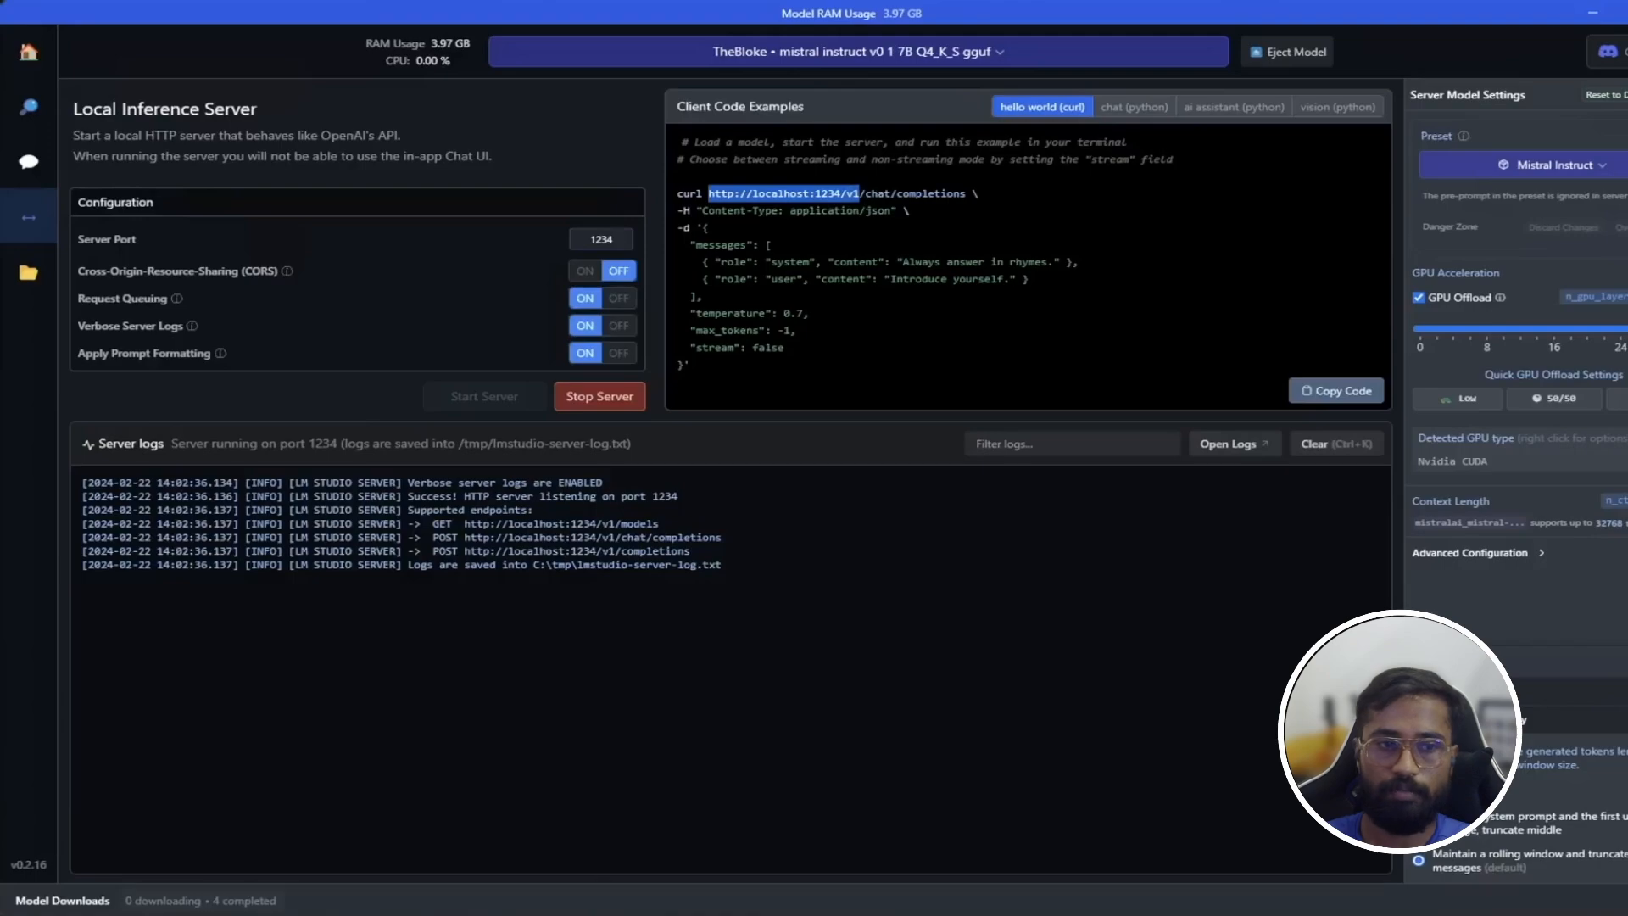
key(alt+Tab)
click(509, 368)
key(ctrl+v)
Set the token context window to 4096 and save the LLM preference by continuing.
click(680, 382)
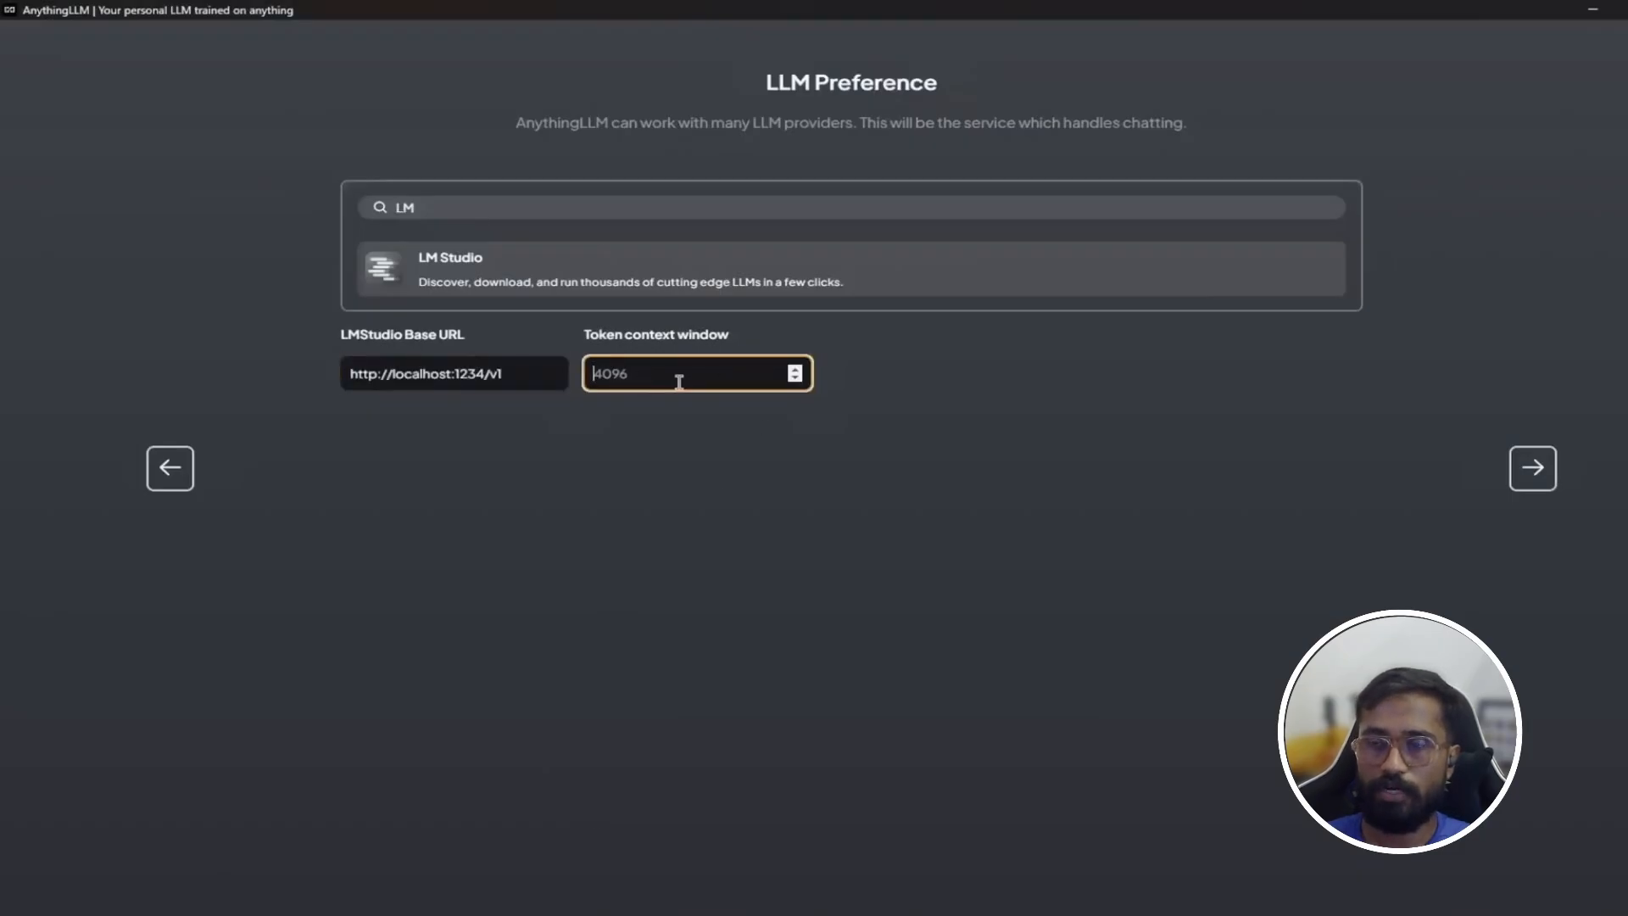
text(4096)
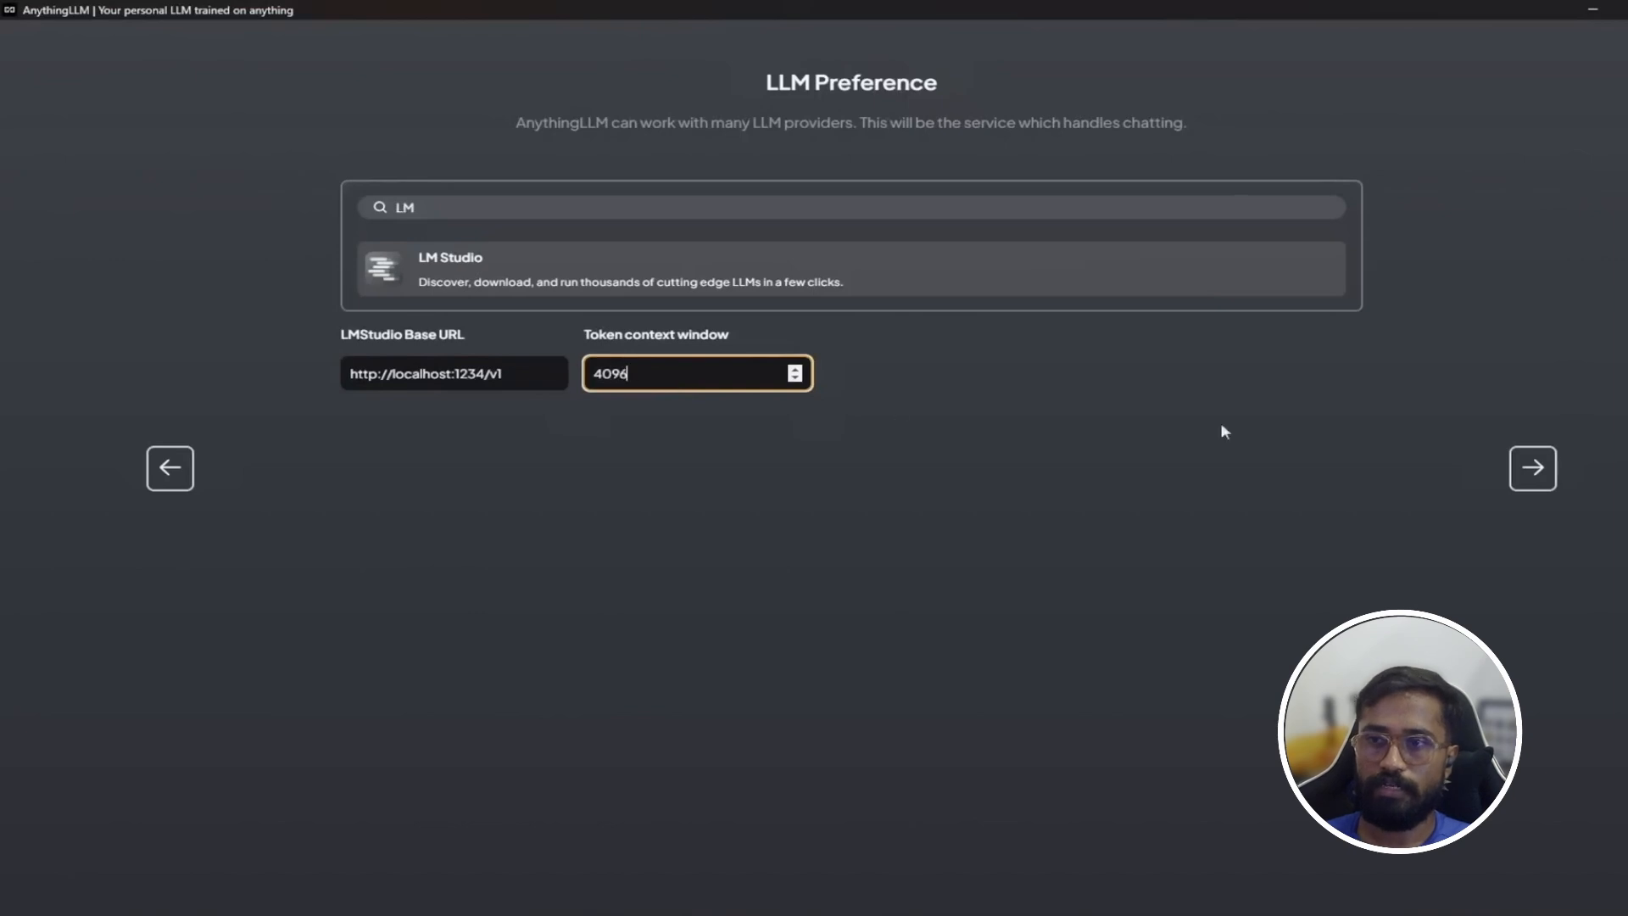
click(1532, 467)
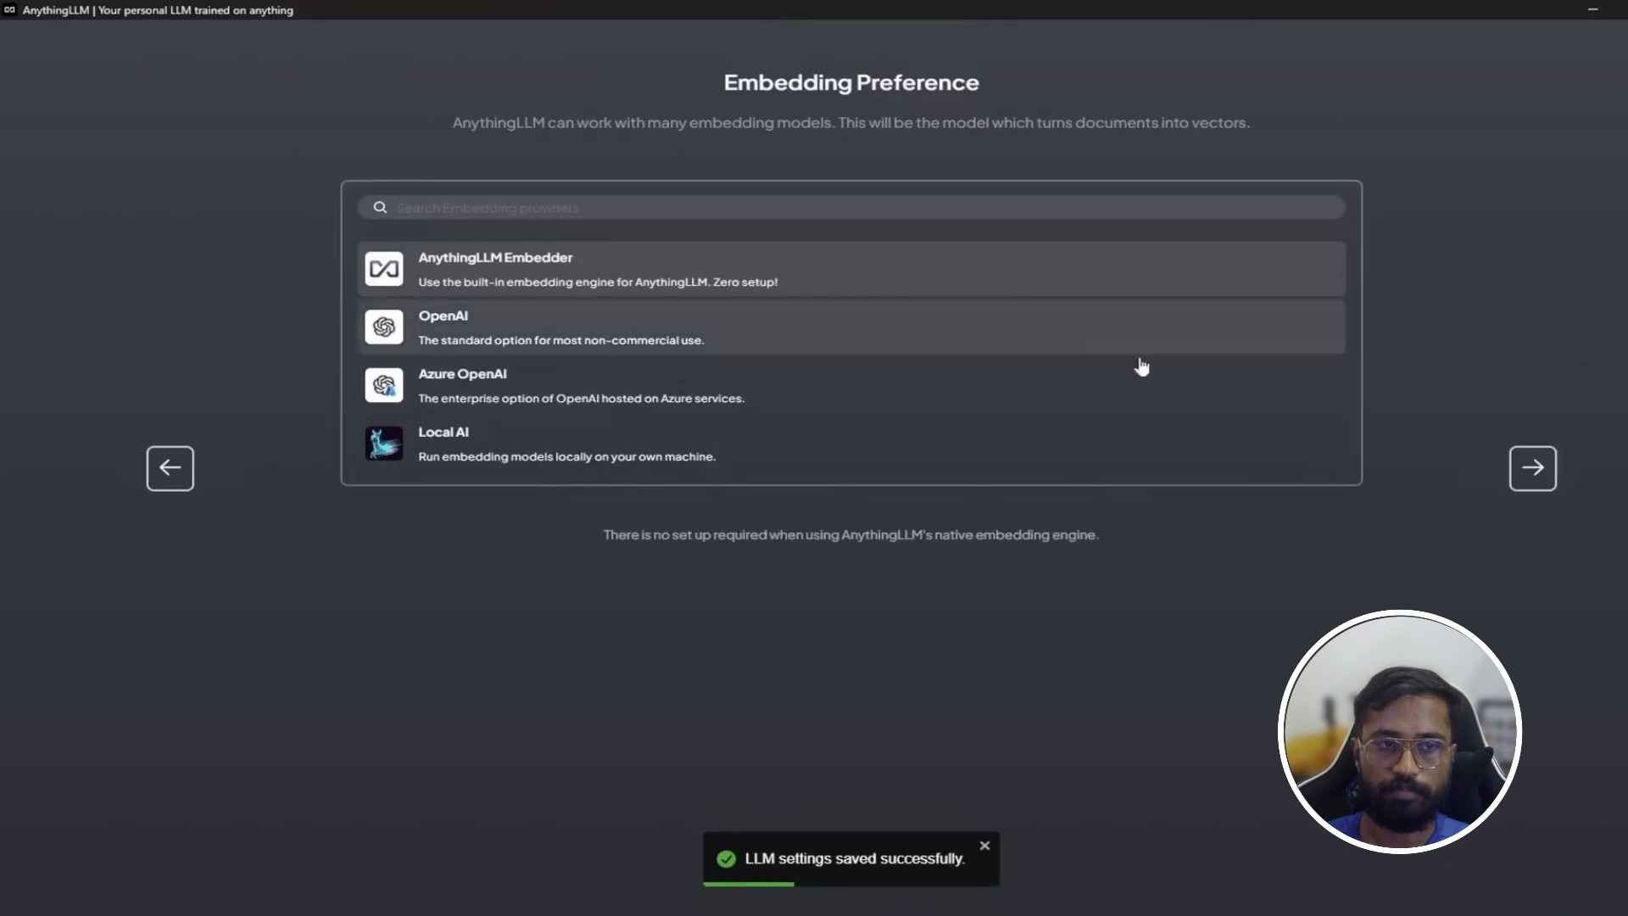
Accept AnythingLLM Embedder for embedding and LanceDB as the vector database, and continue past the data handling summary.
click(1524, 474)
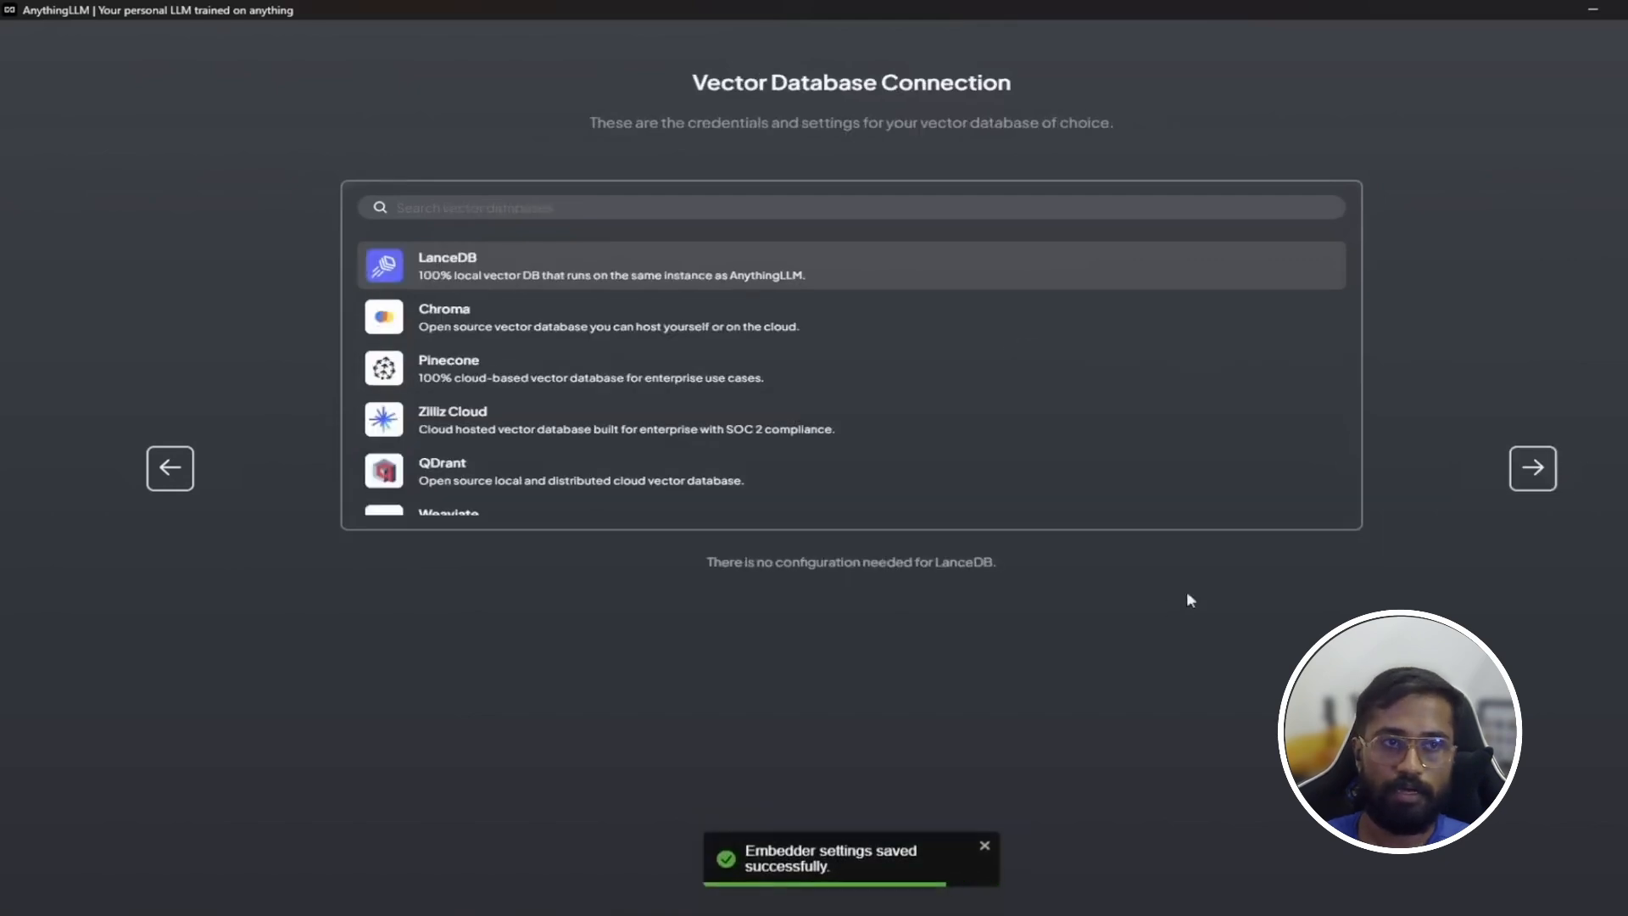
click(1535, 481)
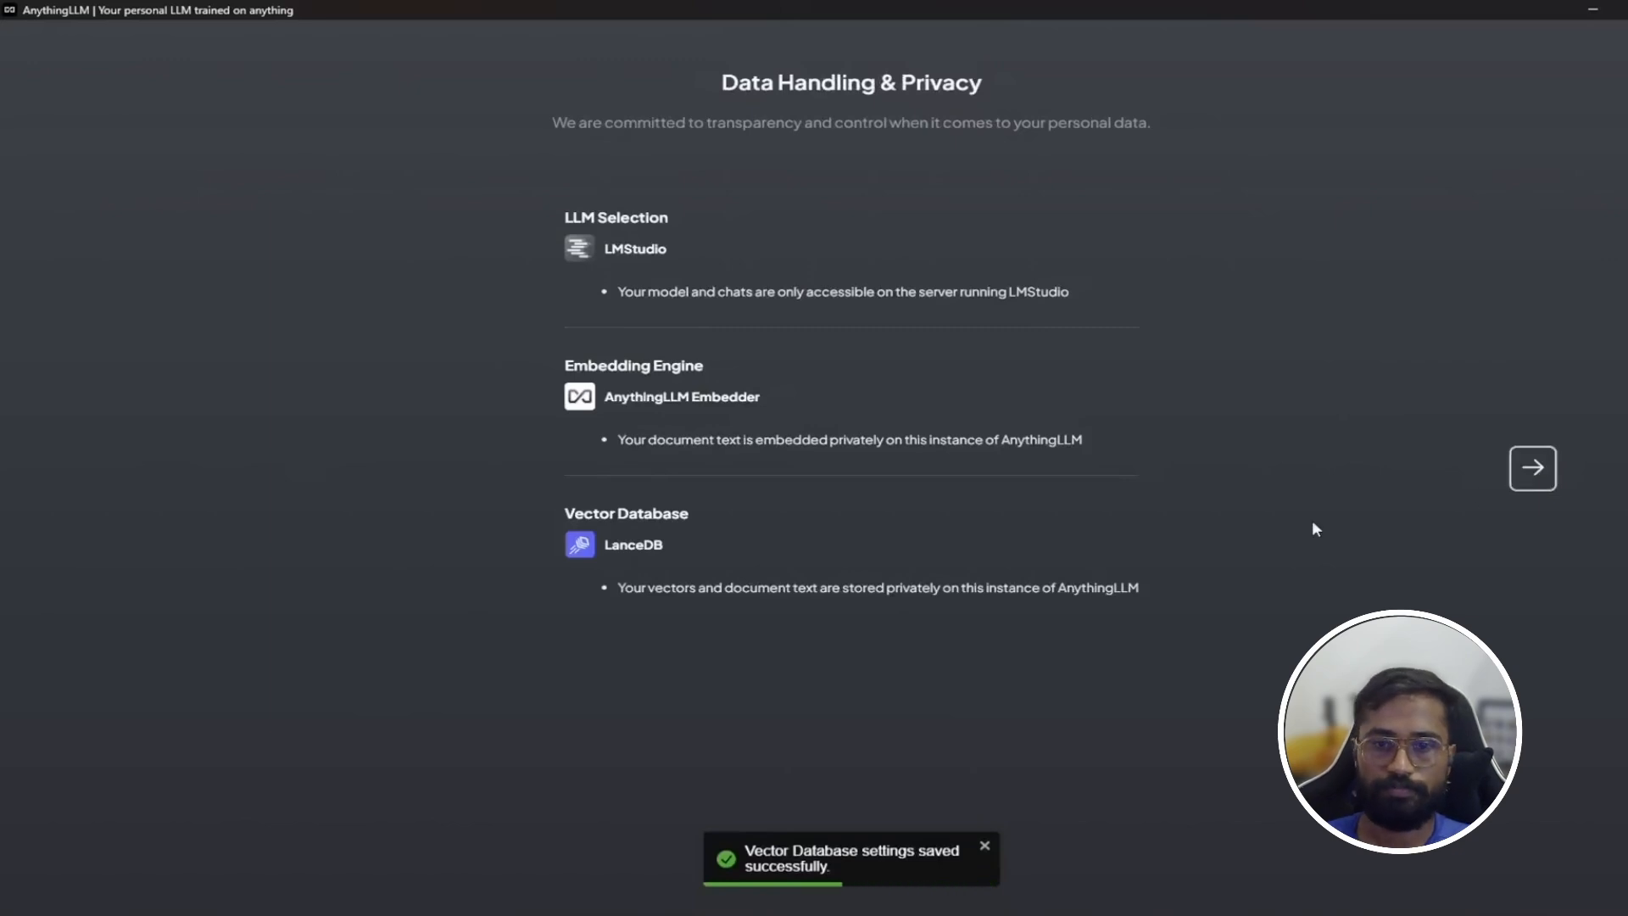
click(1533, 468)
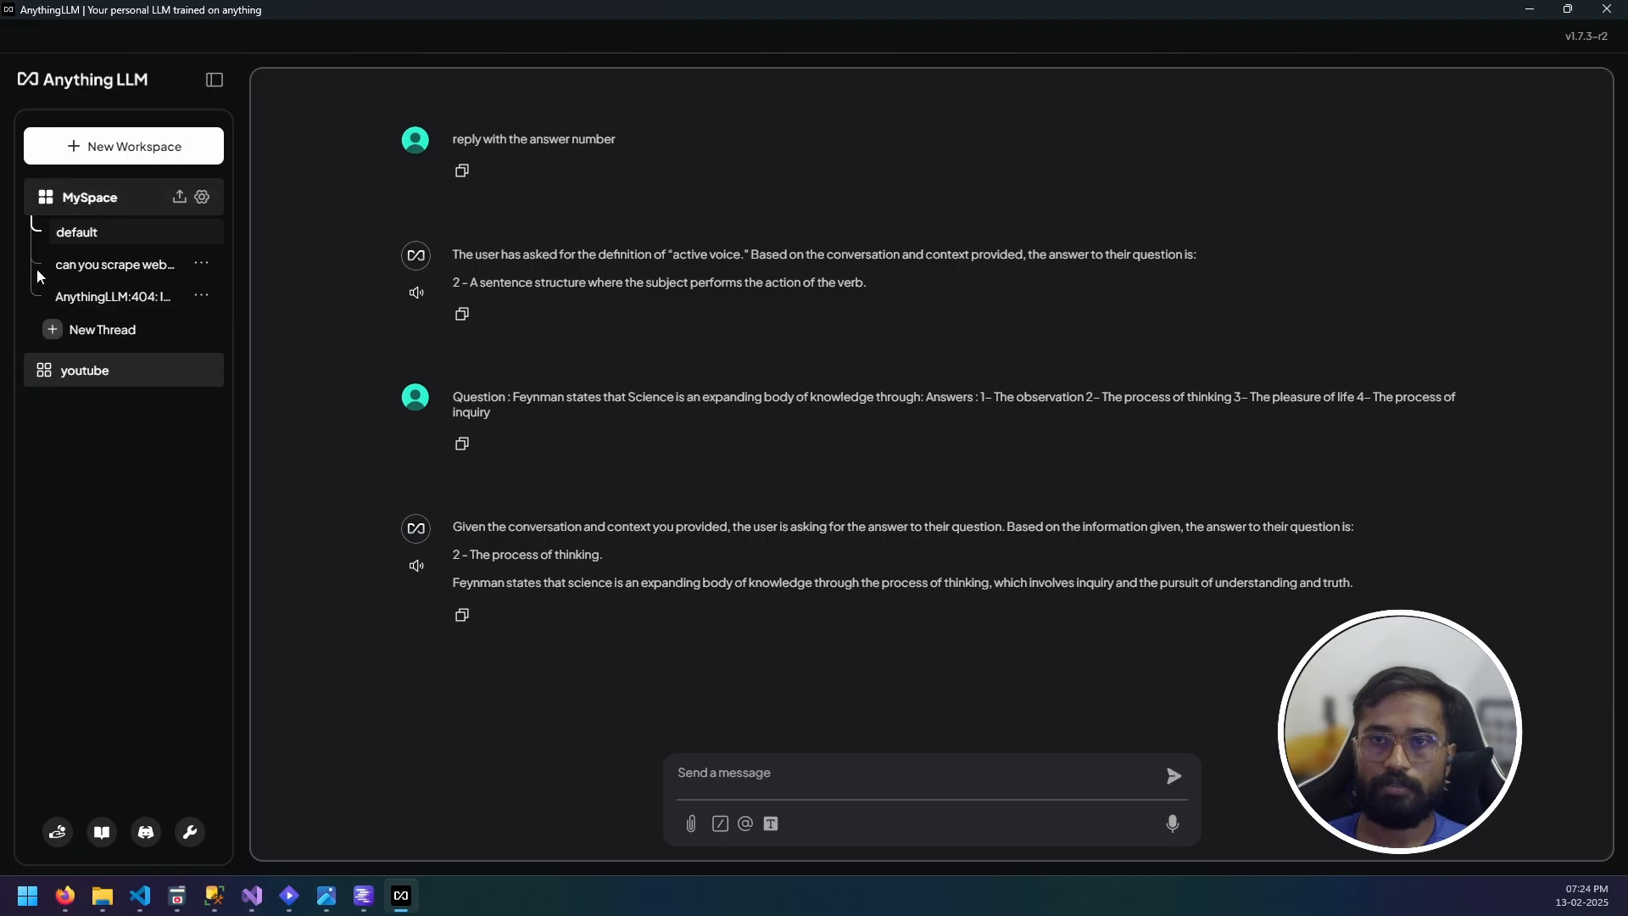
Create a new workspace named AnythingLLM.
click(87, 369)
click(124, 146)
click(658, 483)
text(An)
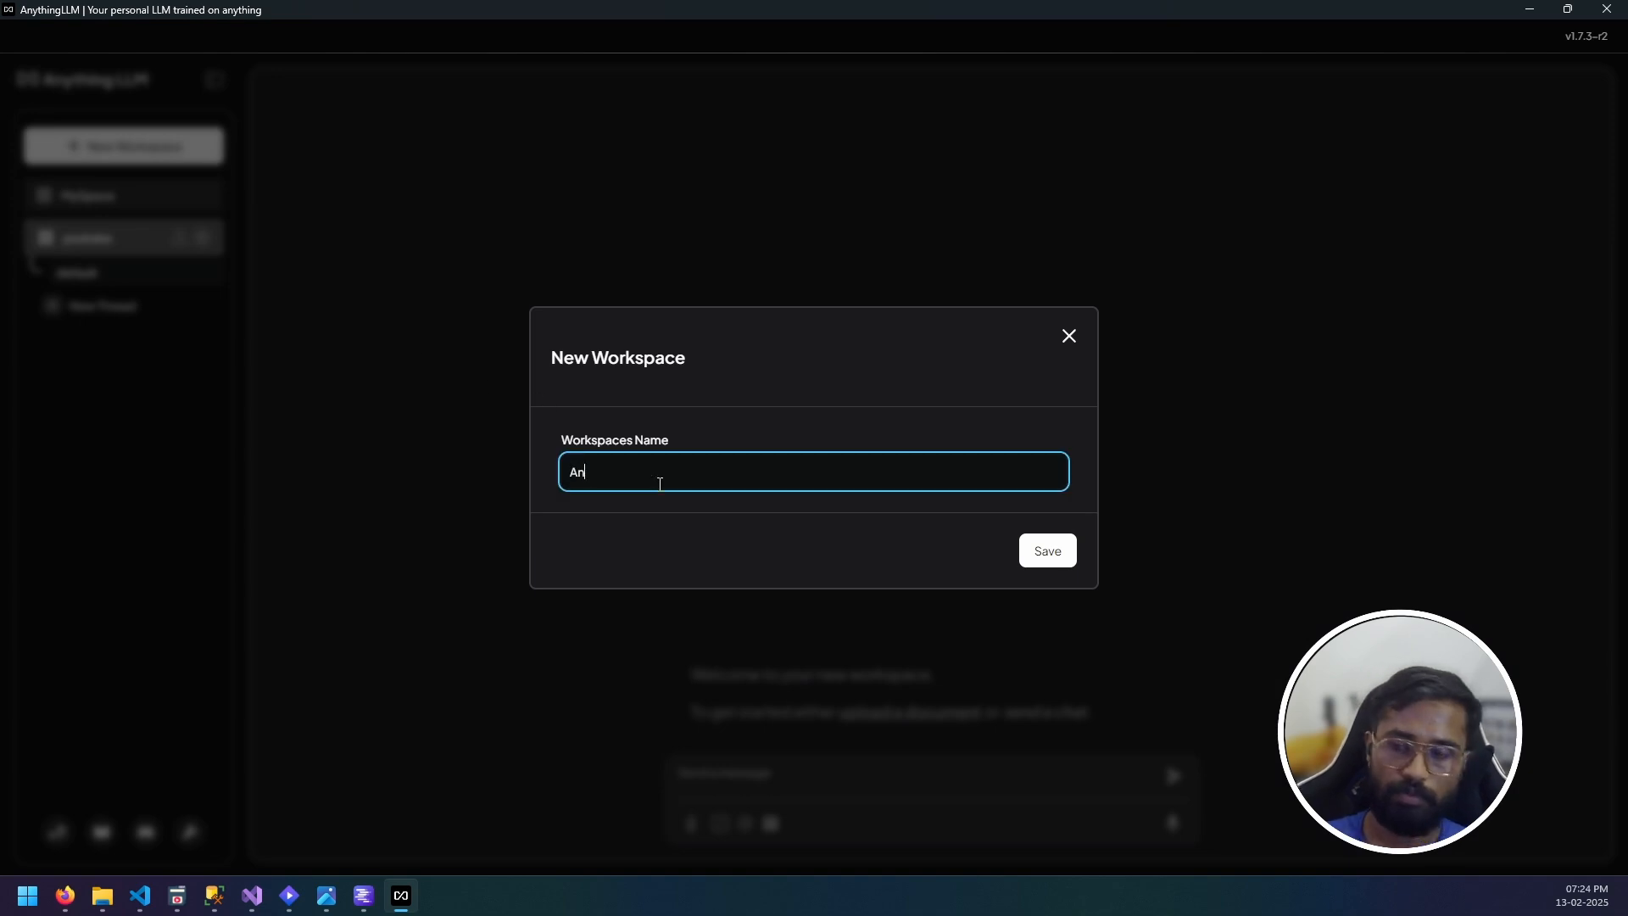
text(ythingLLM)
key(Return)
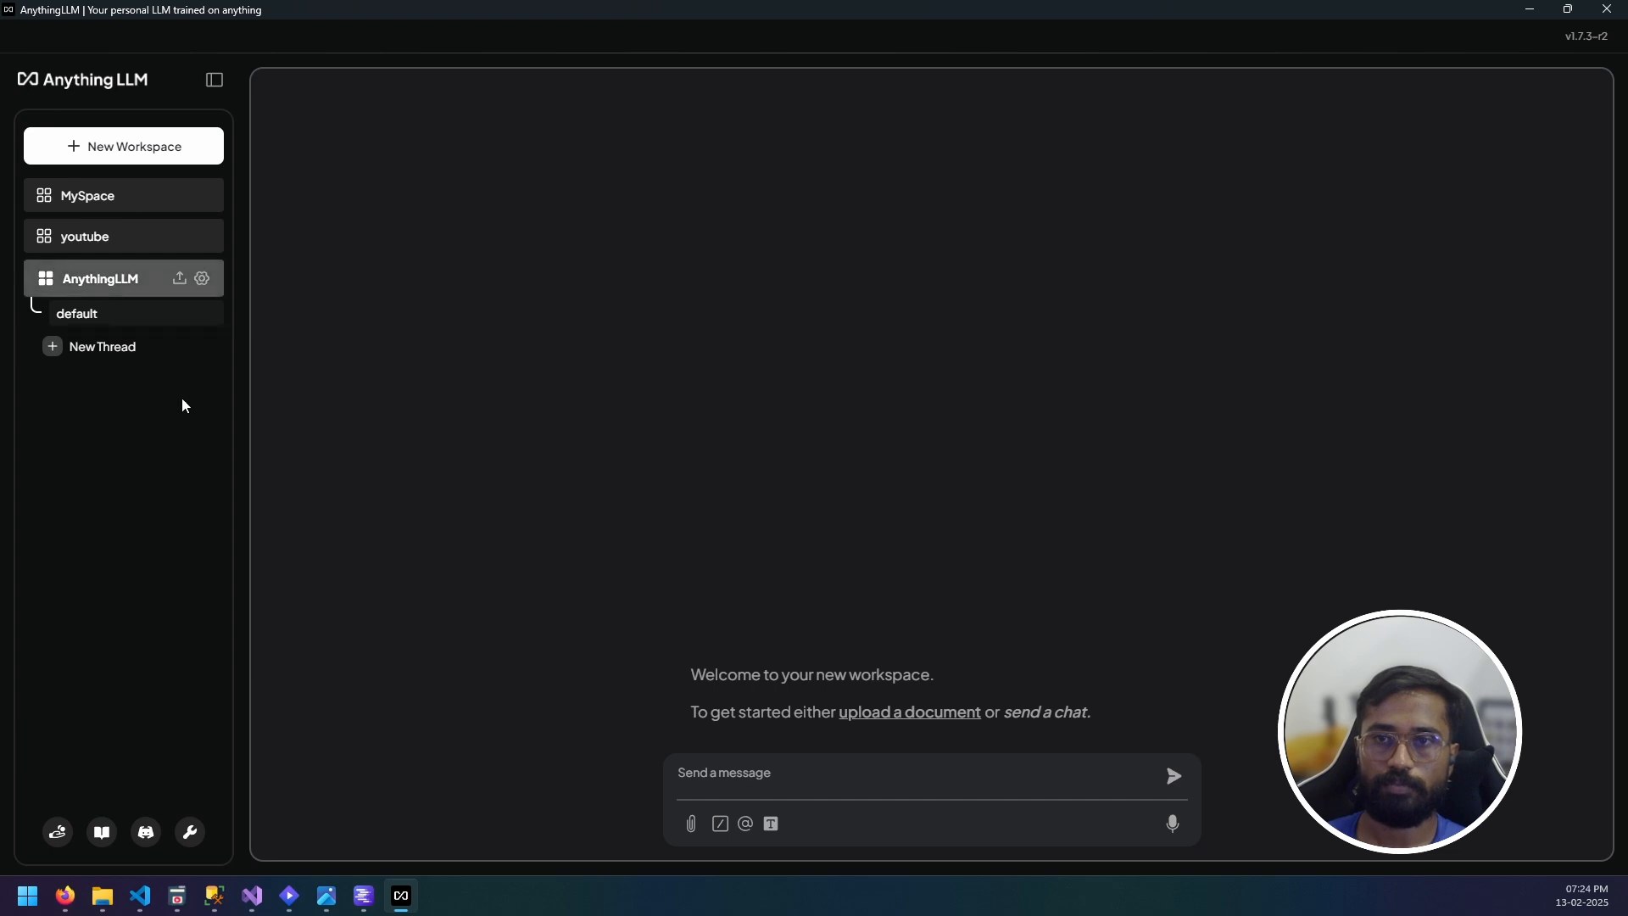
Open the AnythingLLM workspace's chat settings and check its LLM provider and the available chat models.
click(202, 280)
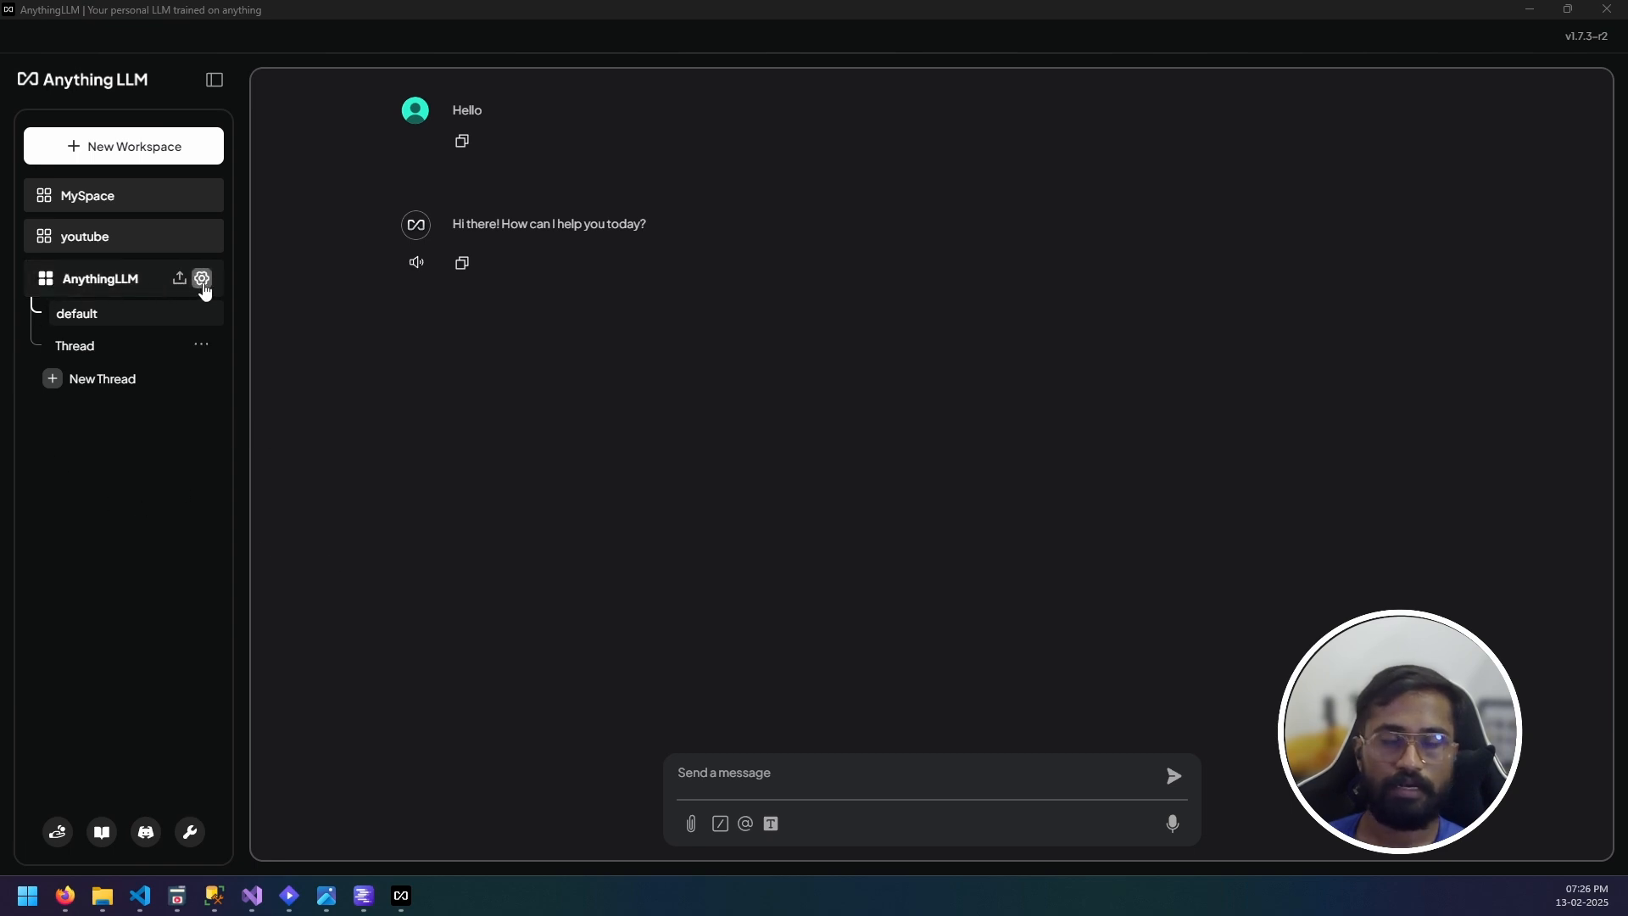
click(203, 282)
click(542, 100)
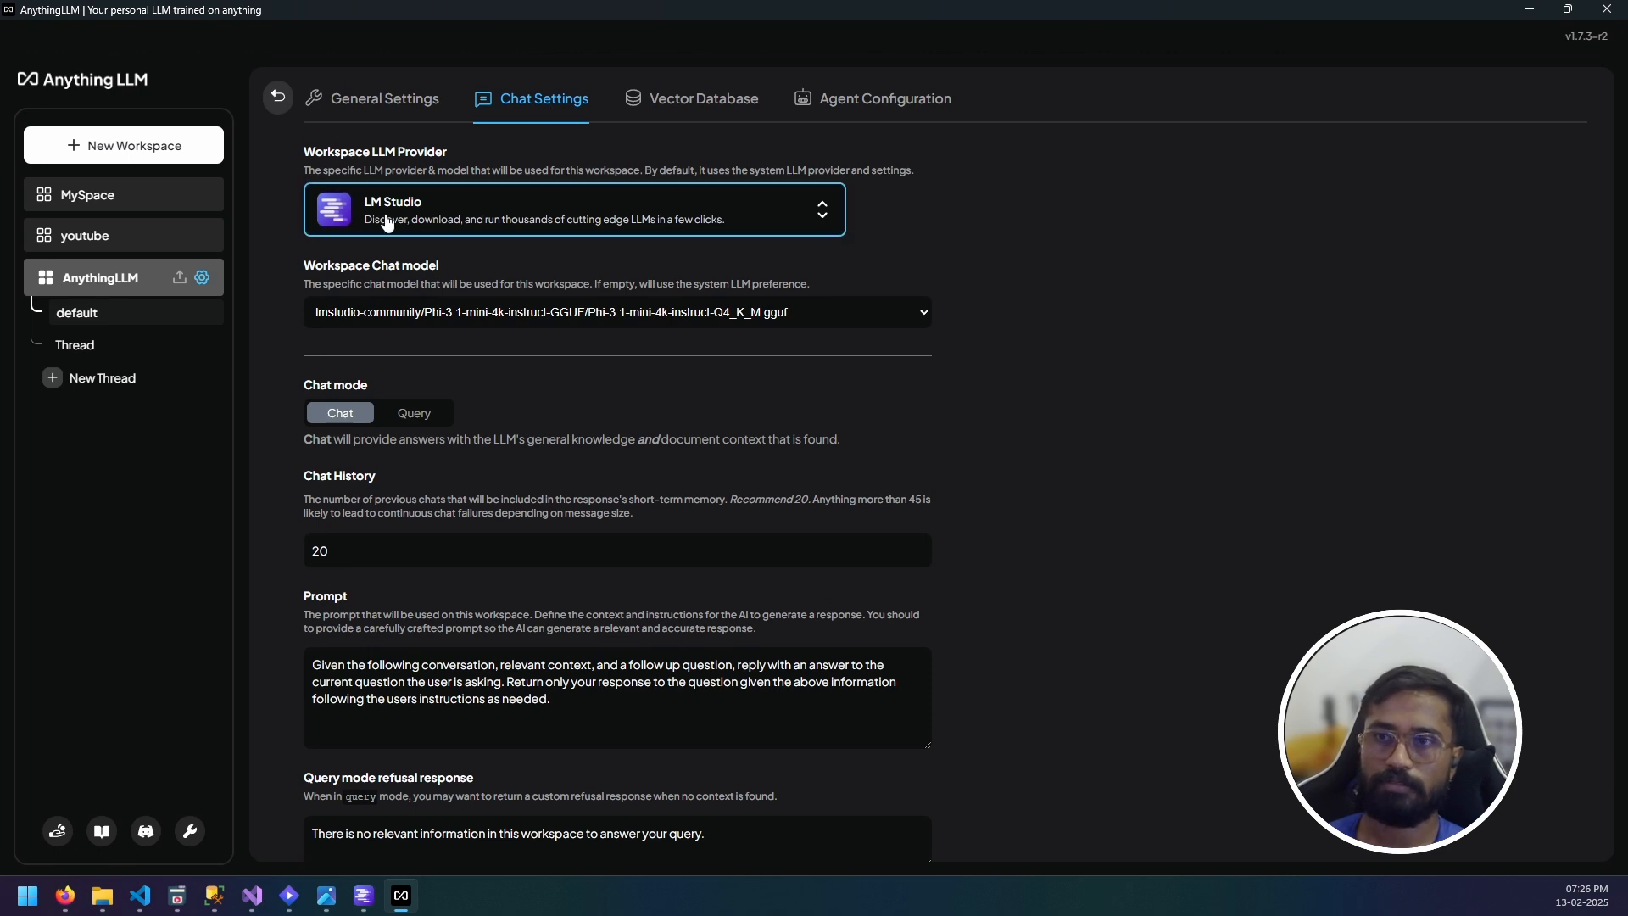
click(403, 313)
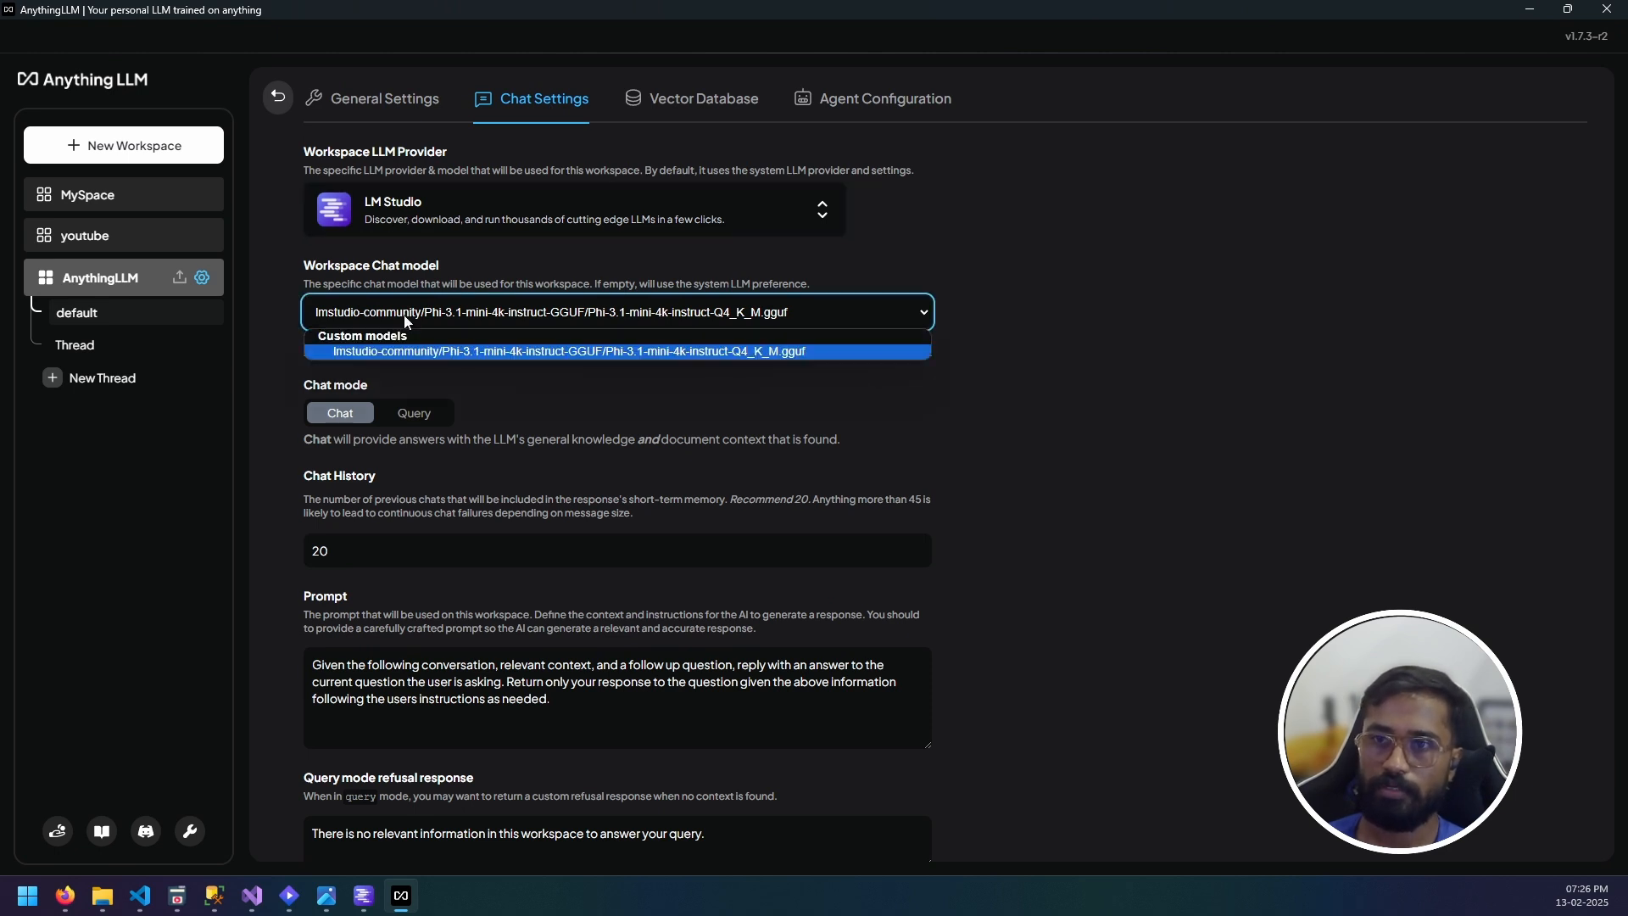
click(404, 313)
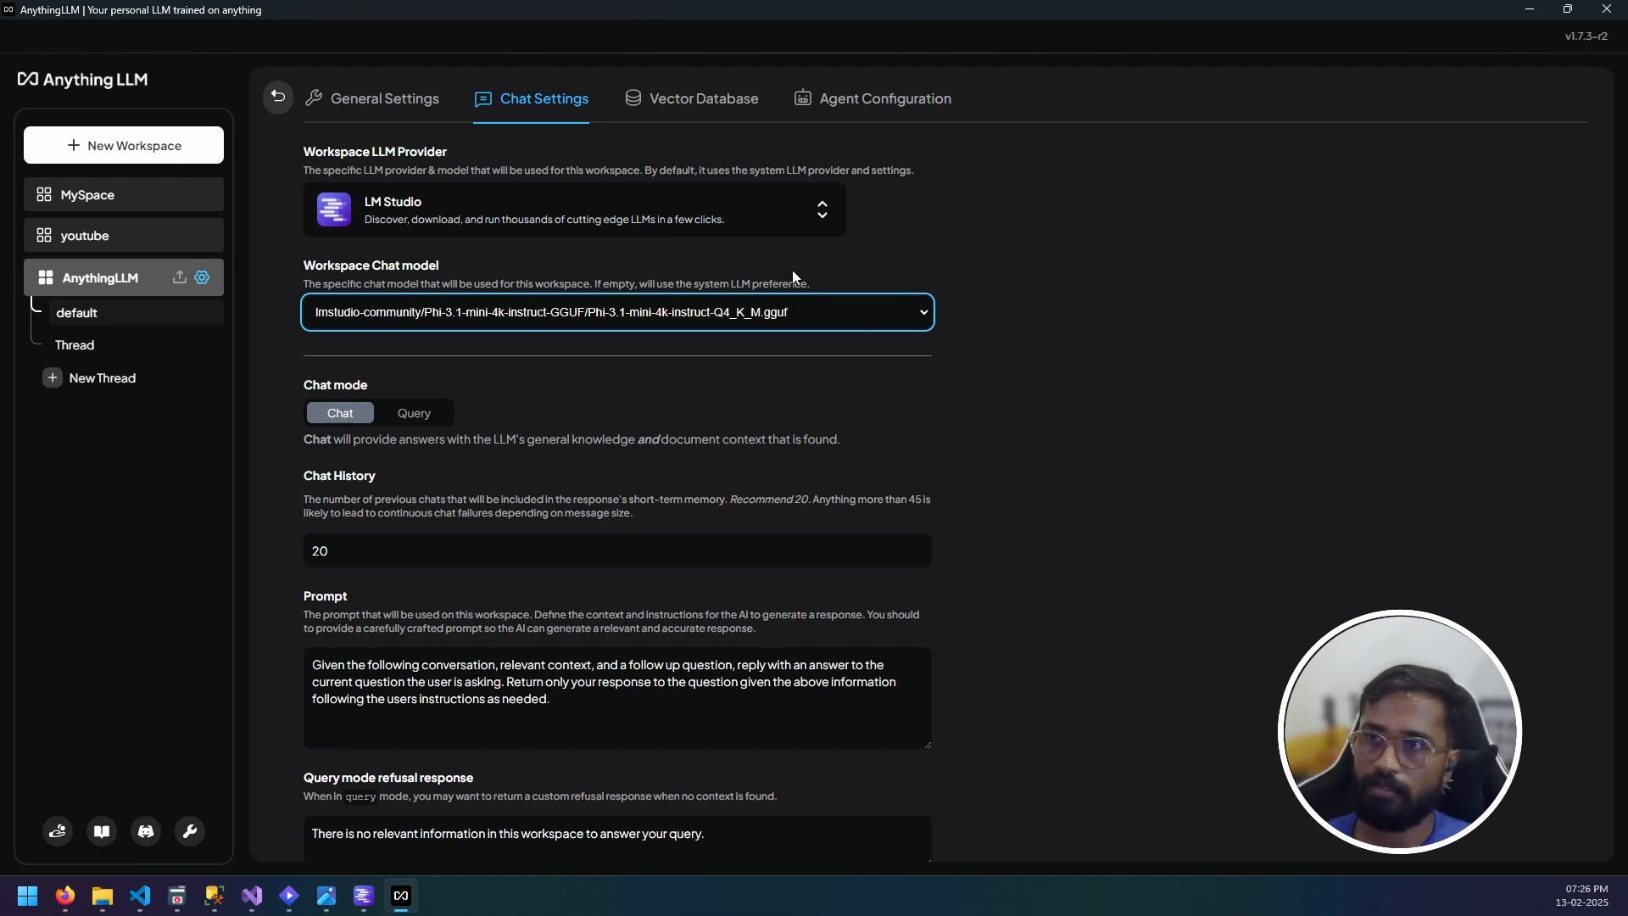
Look through the workspace's agent configuration, vector database and remaining chat settings.
click(874, 100)
click(530, 106)
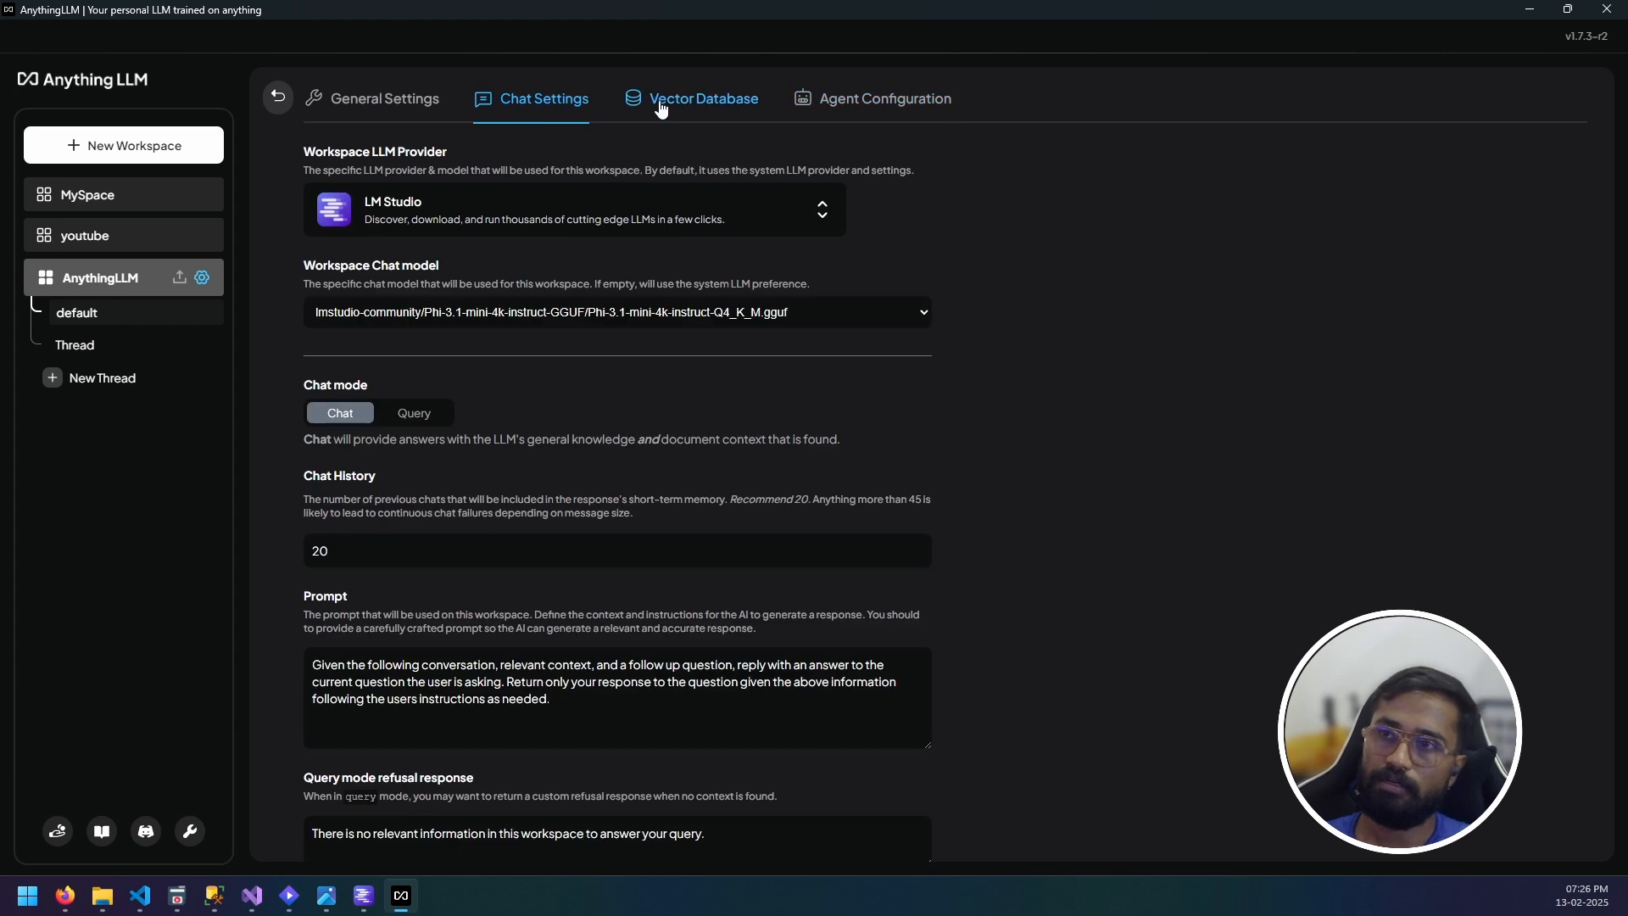
click(657, 100)
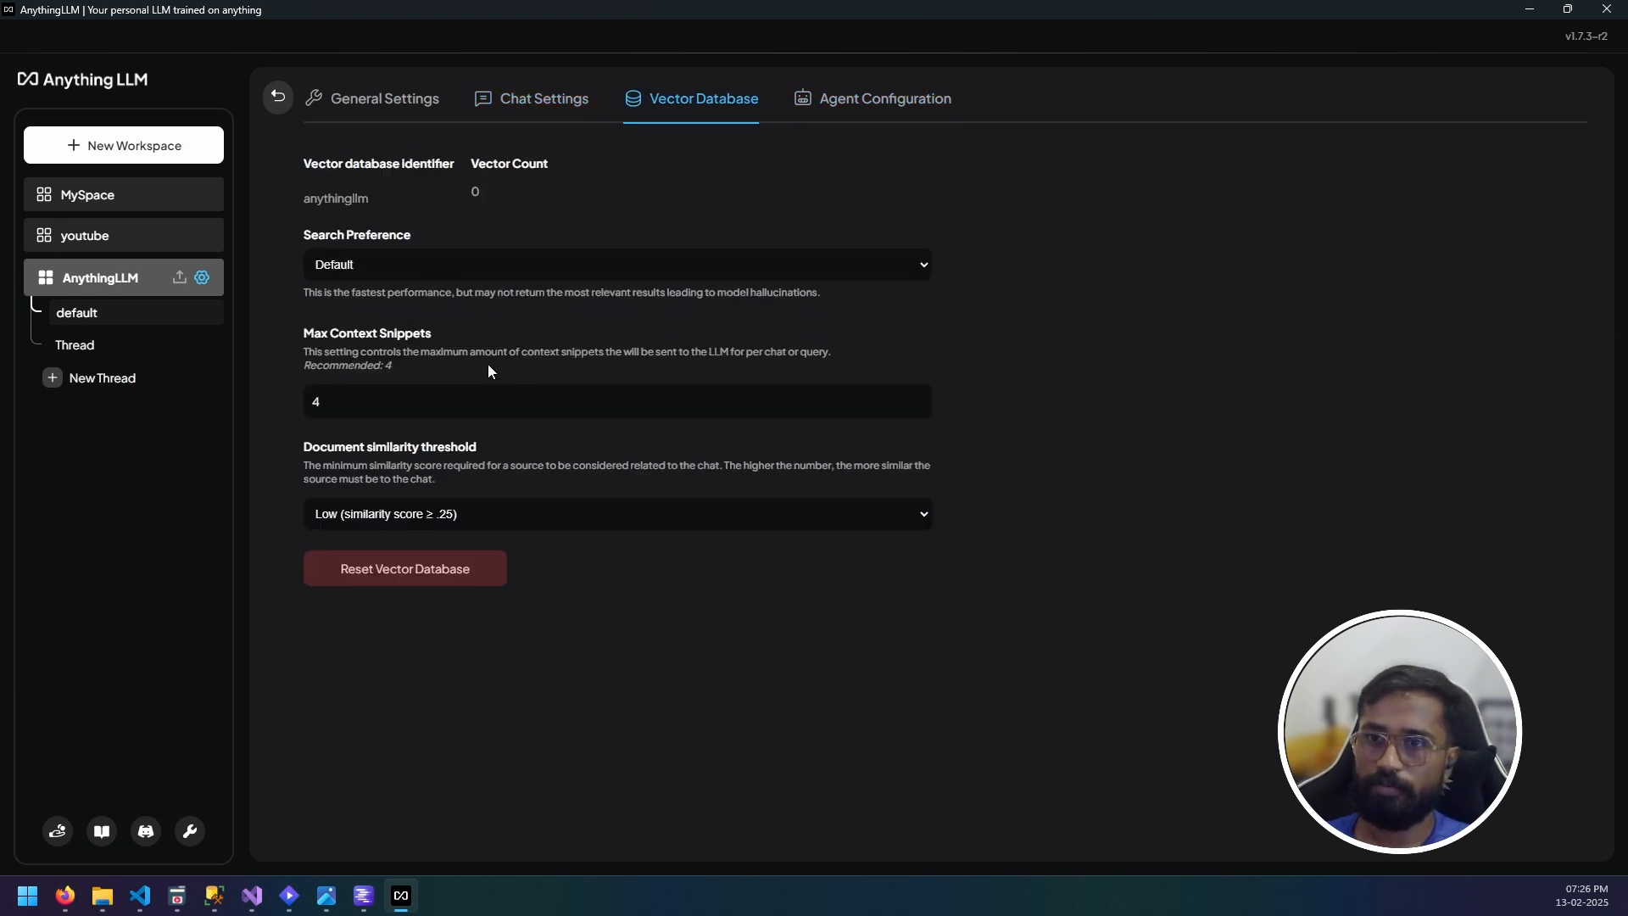
click(550, 99)
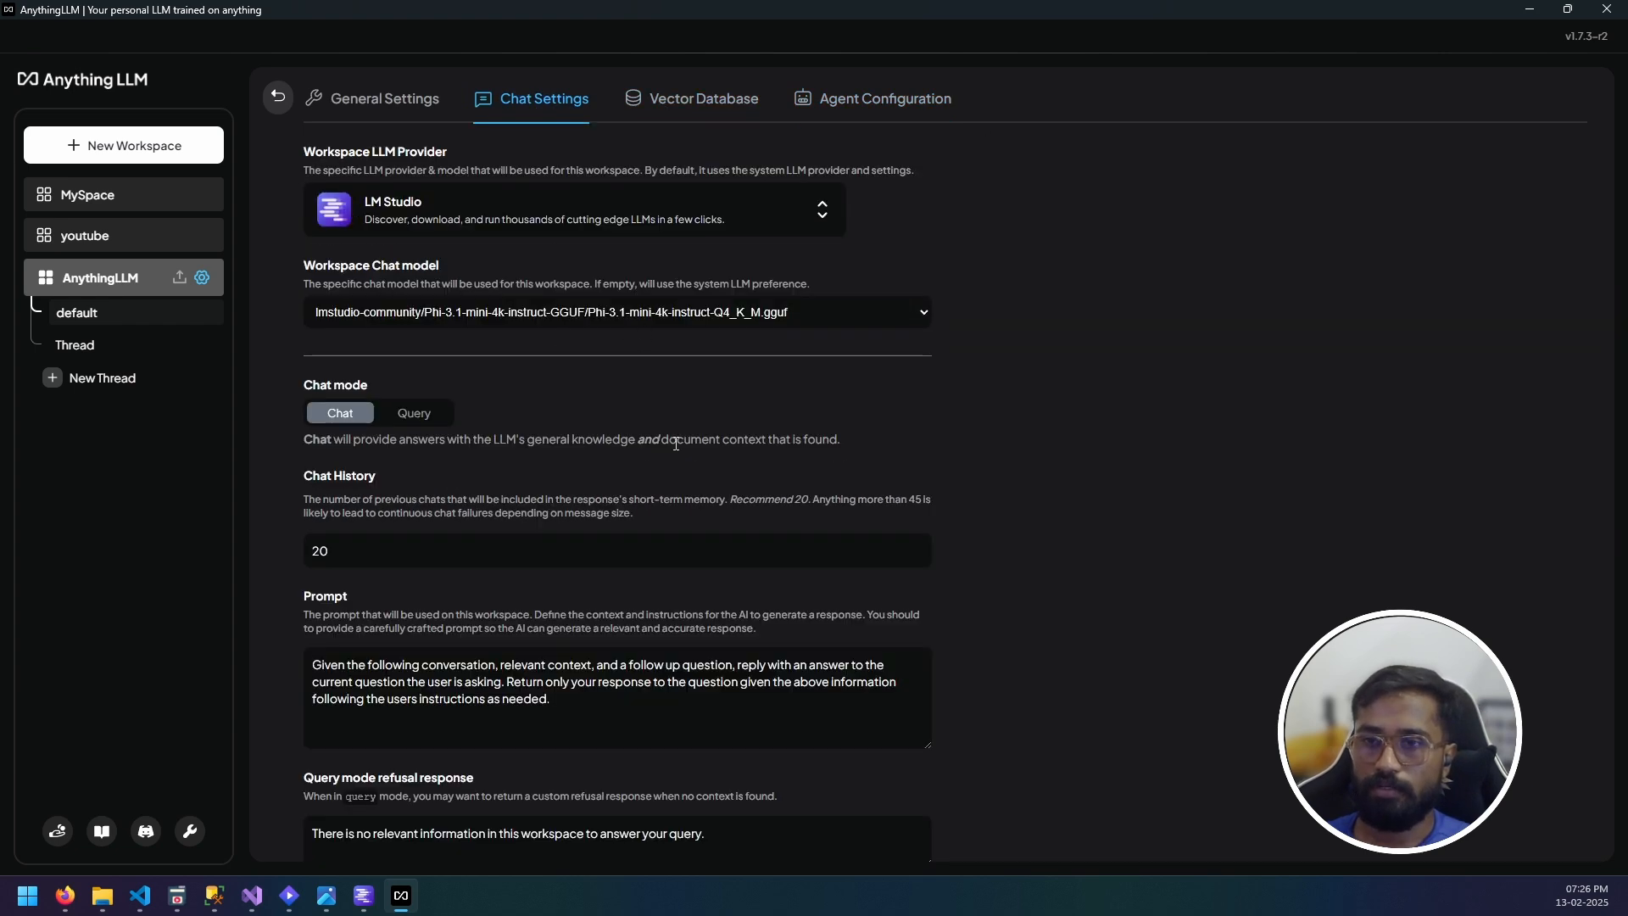
scroll(676, 443, down, 3)
scroll(1025, 642, up, 3)
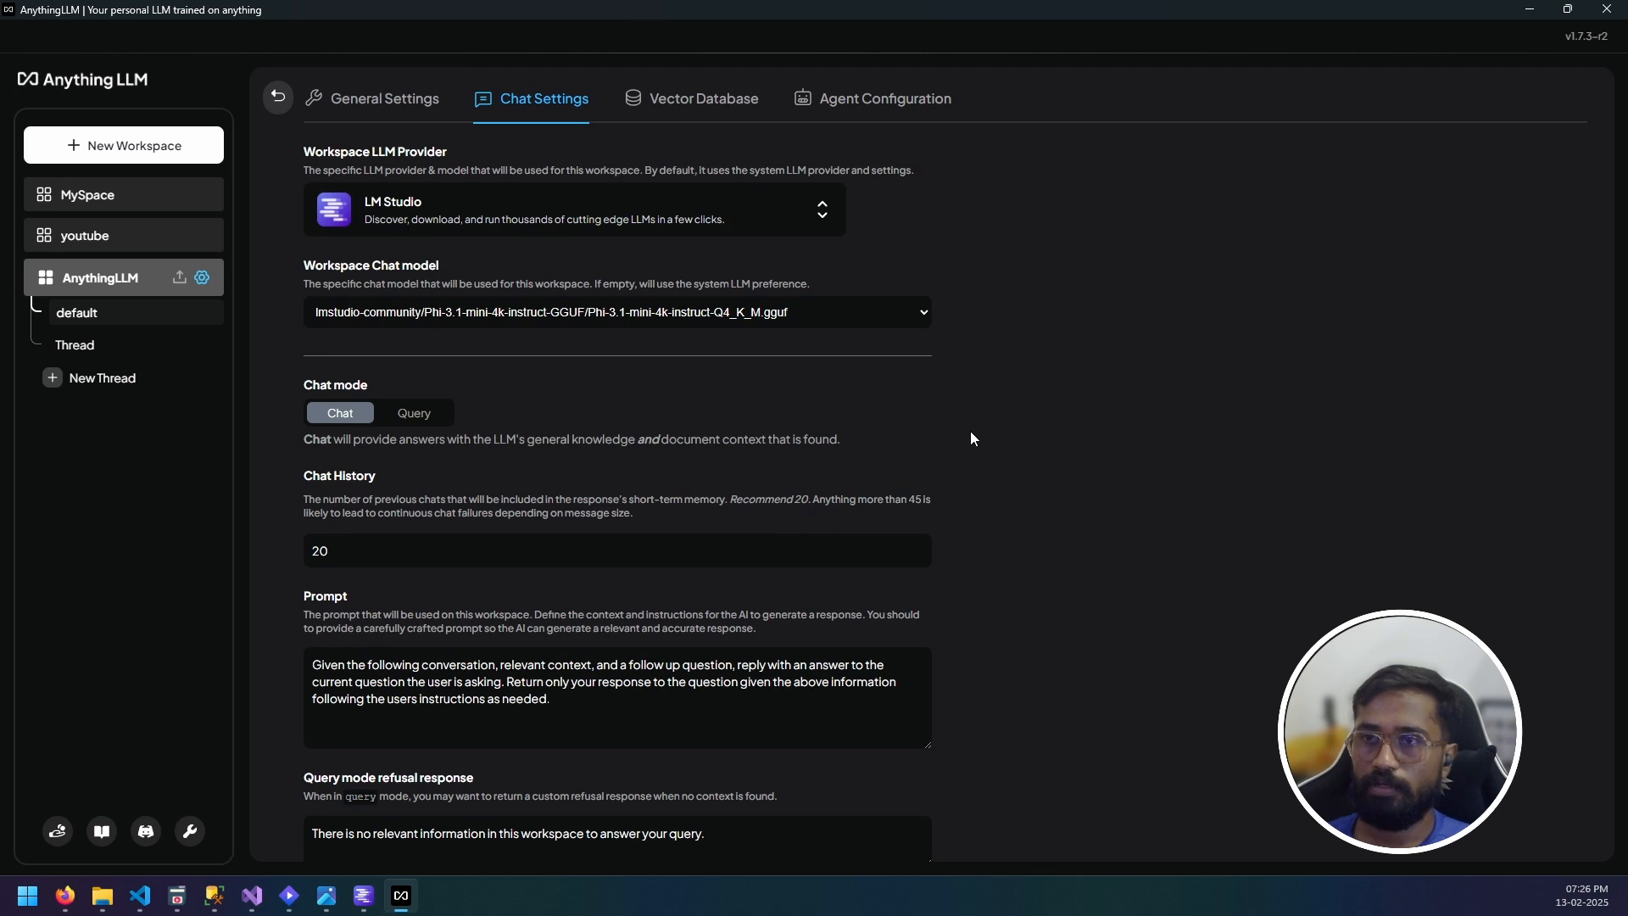
In the workspace's default thread, send a prompt asking for a sample html page for a photography friend, including the friend's photography business name.
click(114, 319)
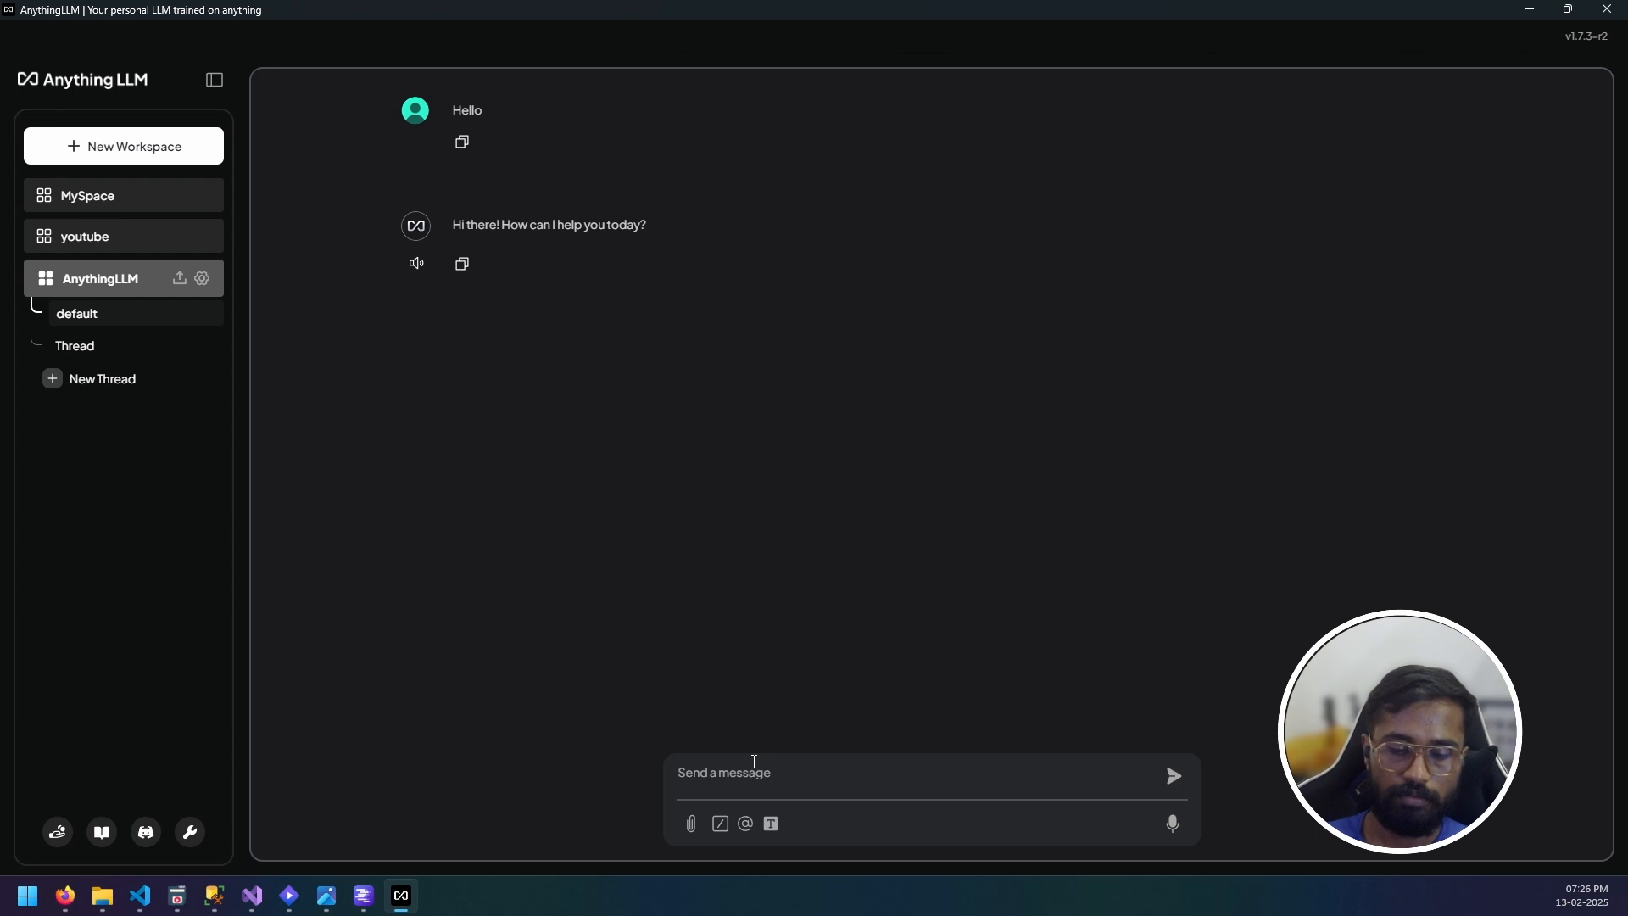
text(Can you careate)
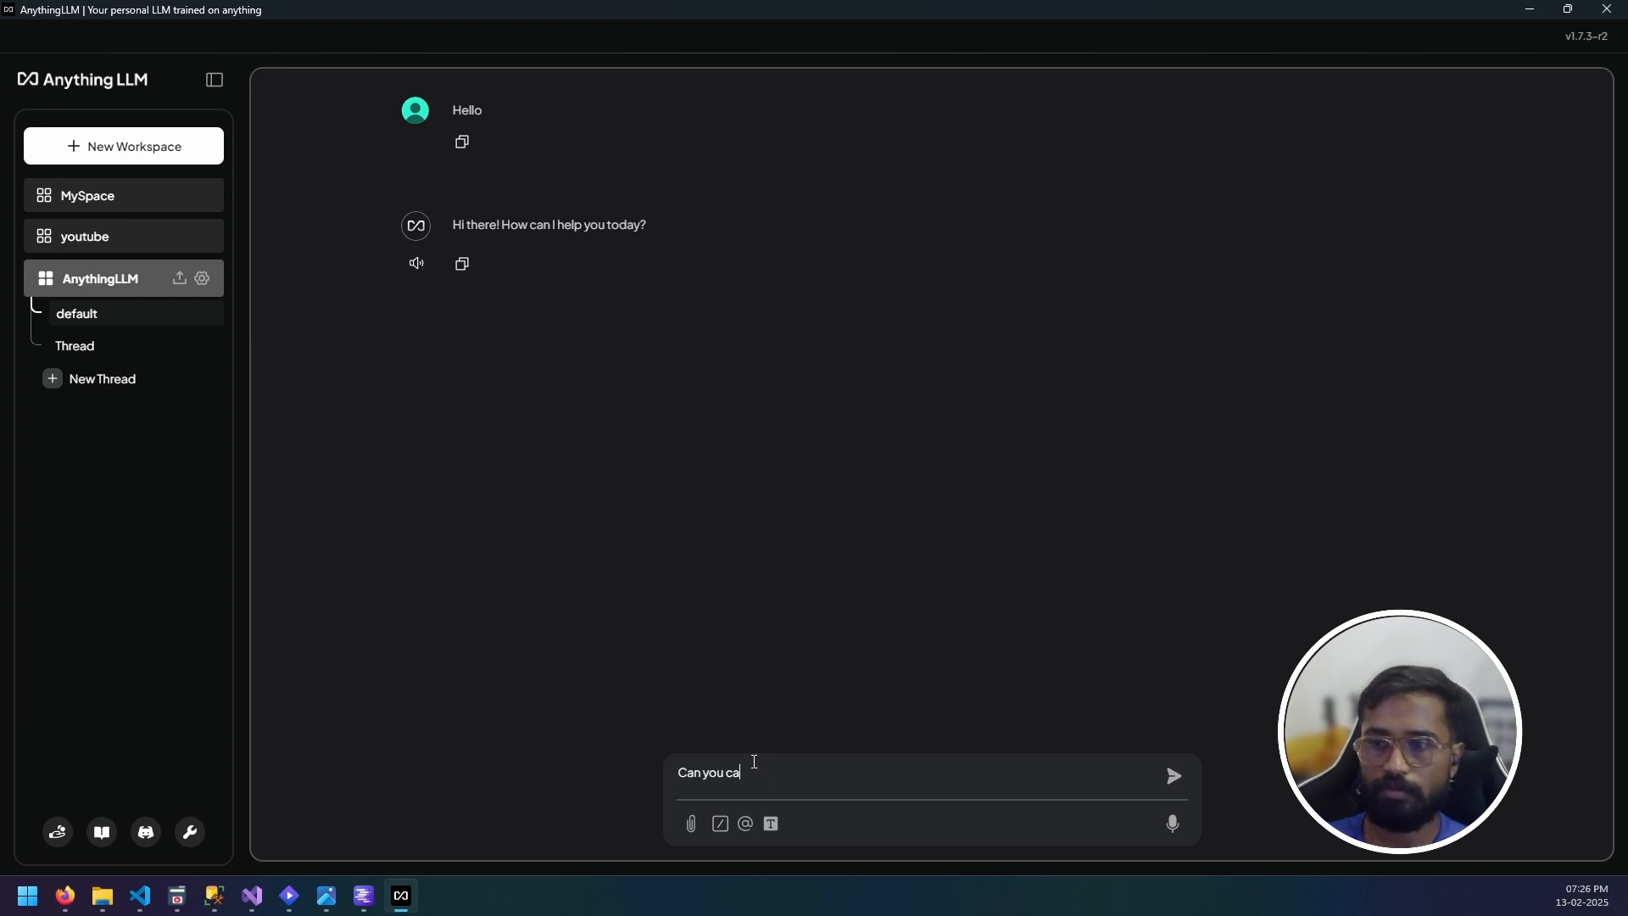
key(BackSpace)
key(BackSpace)
key(BackSpace)
key(BackSpace)
key(BackSpace)
text(reate a sample html pa)
key(BackSpace)
text(page for my photography)
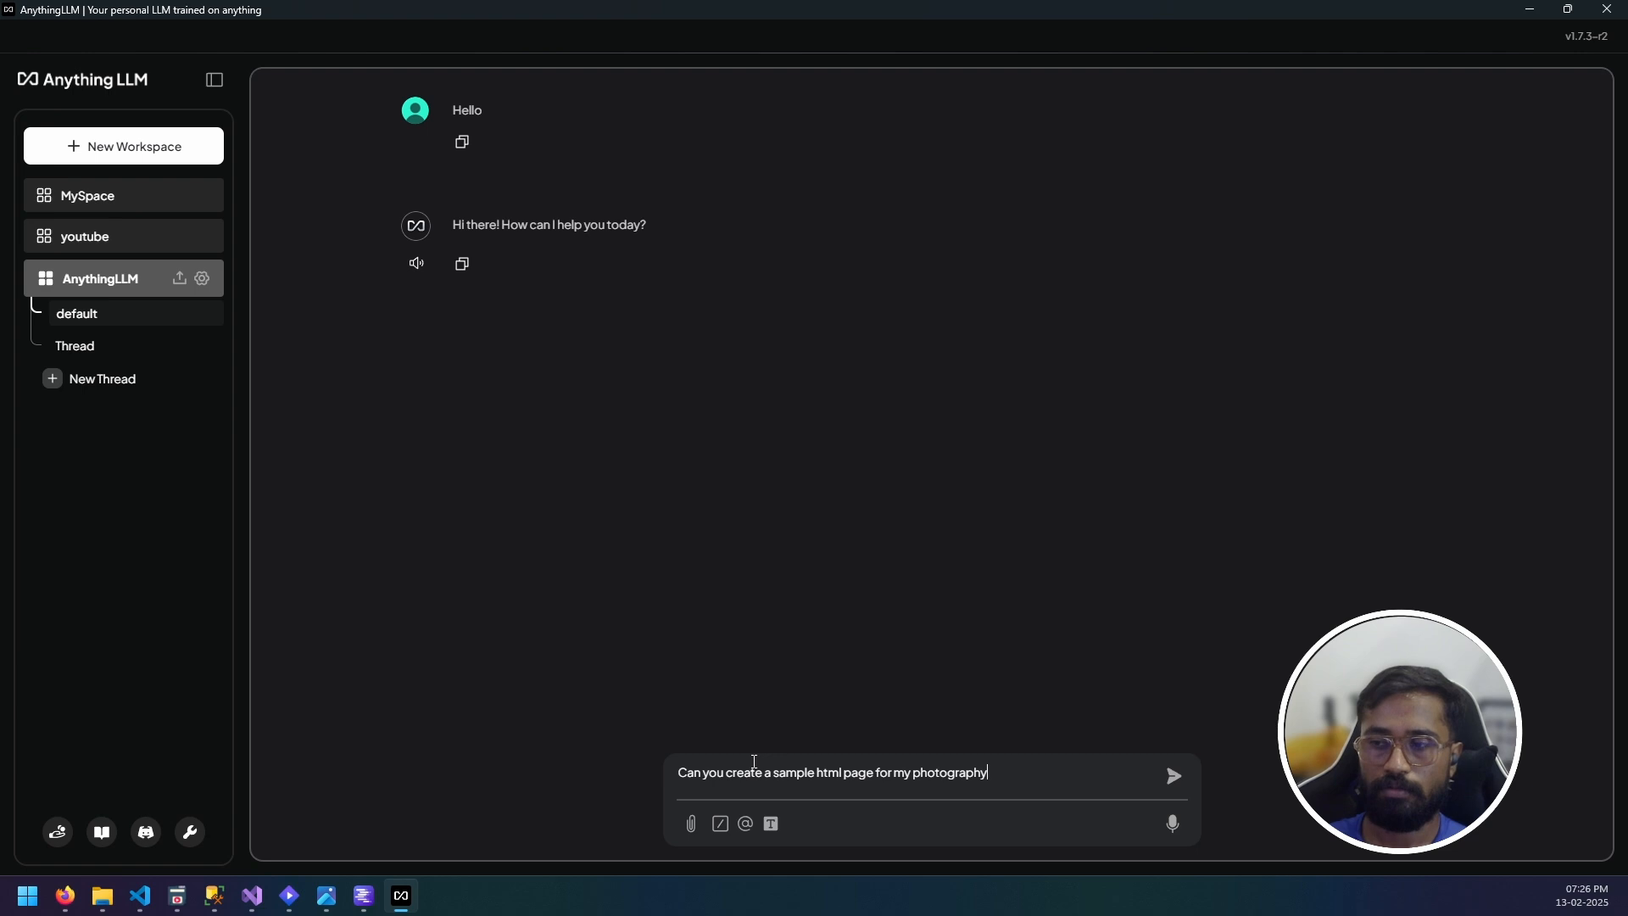
text( friend name Ashish photography)
key(Return)
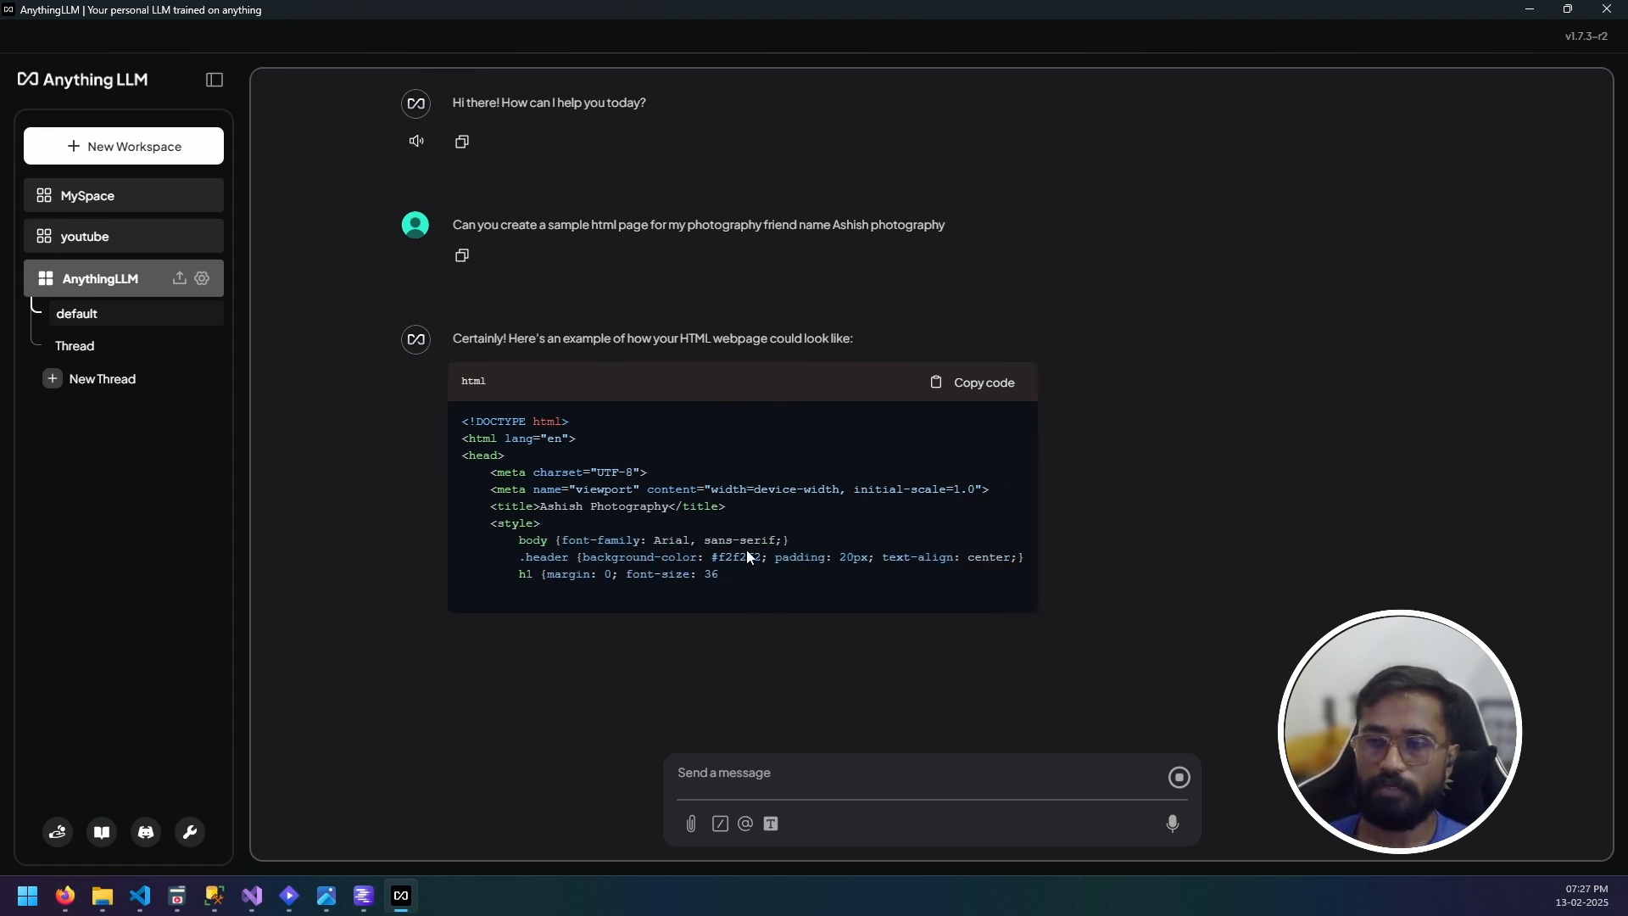
Switch to LM Studio and examine the server logs for the system prompt and user message of the chat request.
click(364, 895)
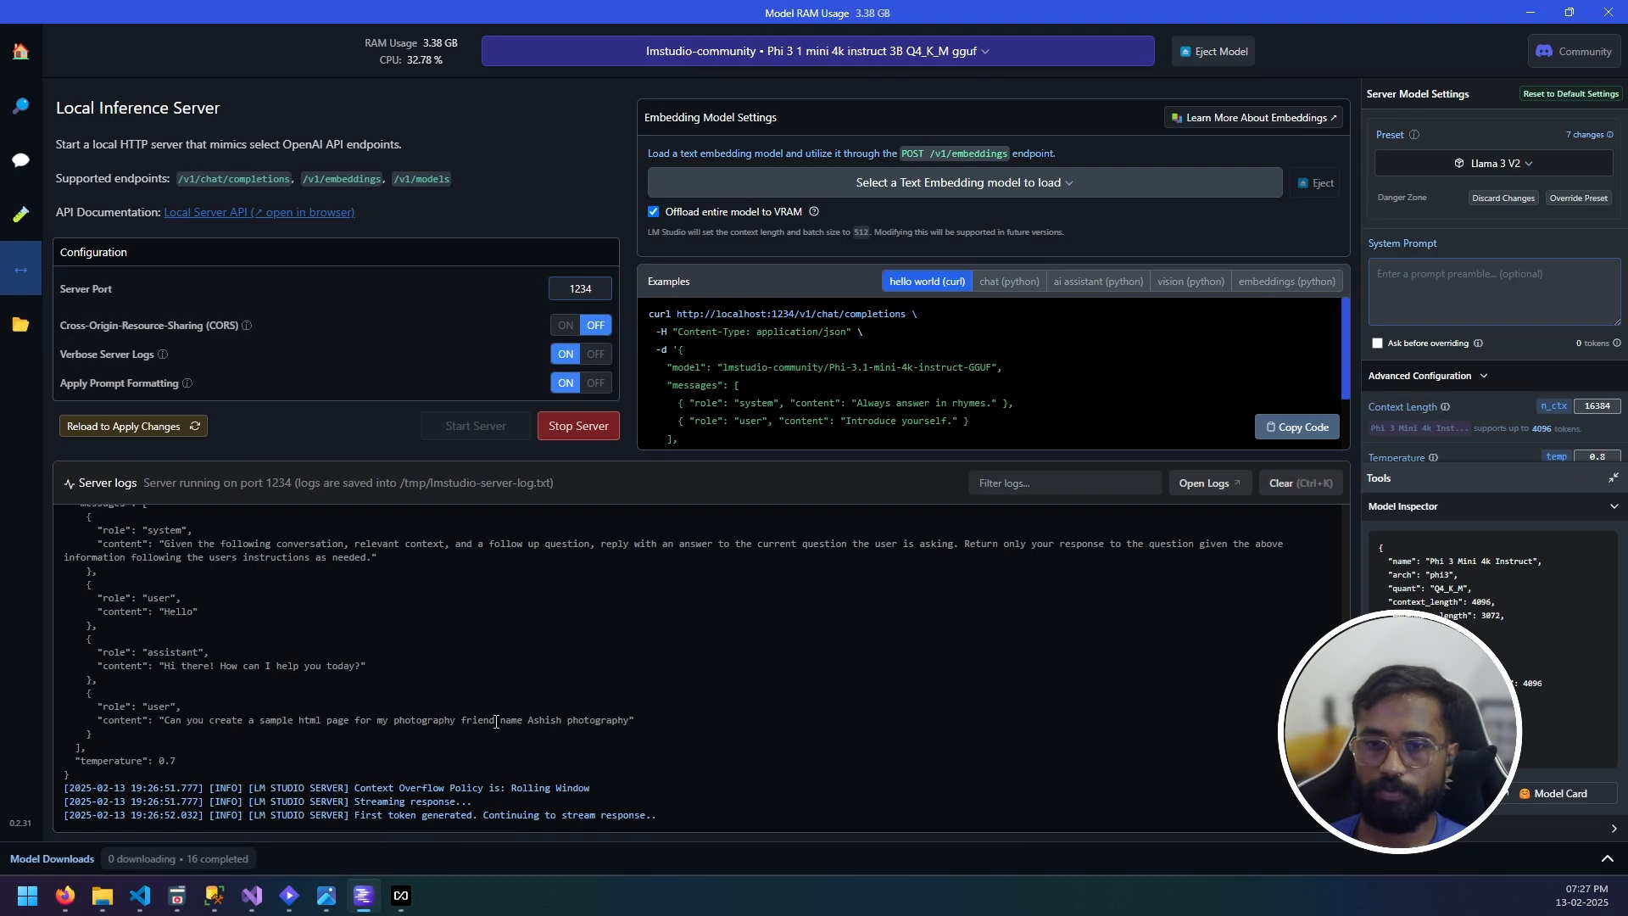
scroll(389, 692, up, 2)
scroll(387, 689, down, 2)
scroll(297, 717, up, 2)
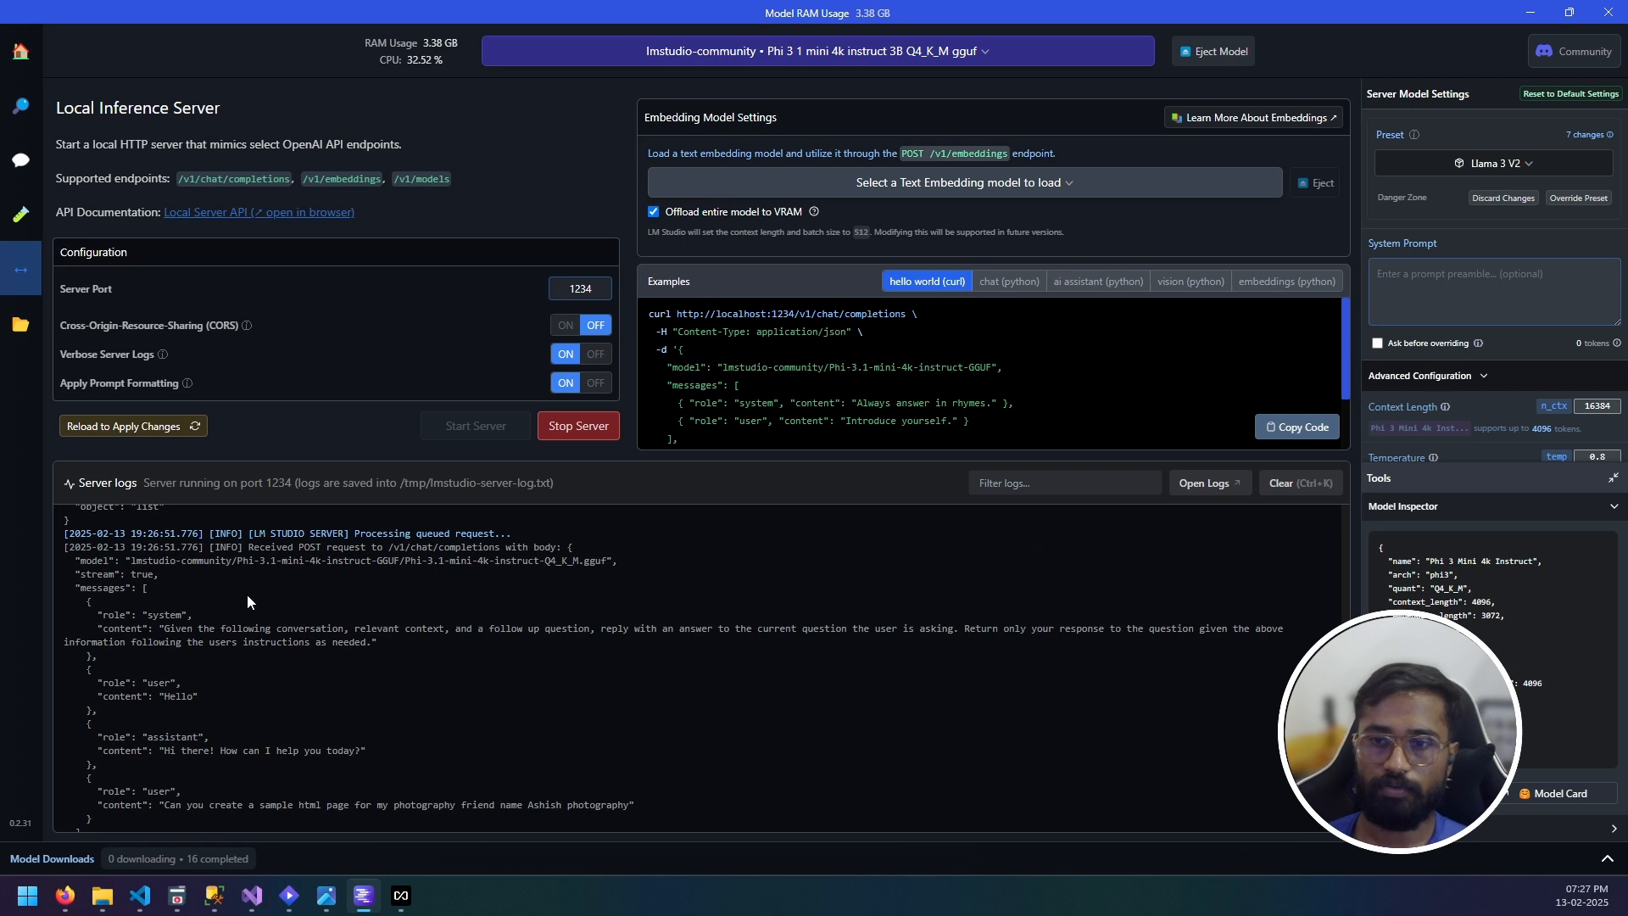
drag(166, 629, 378, 640)
scroll(379, 640, down, 2)
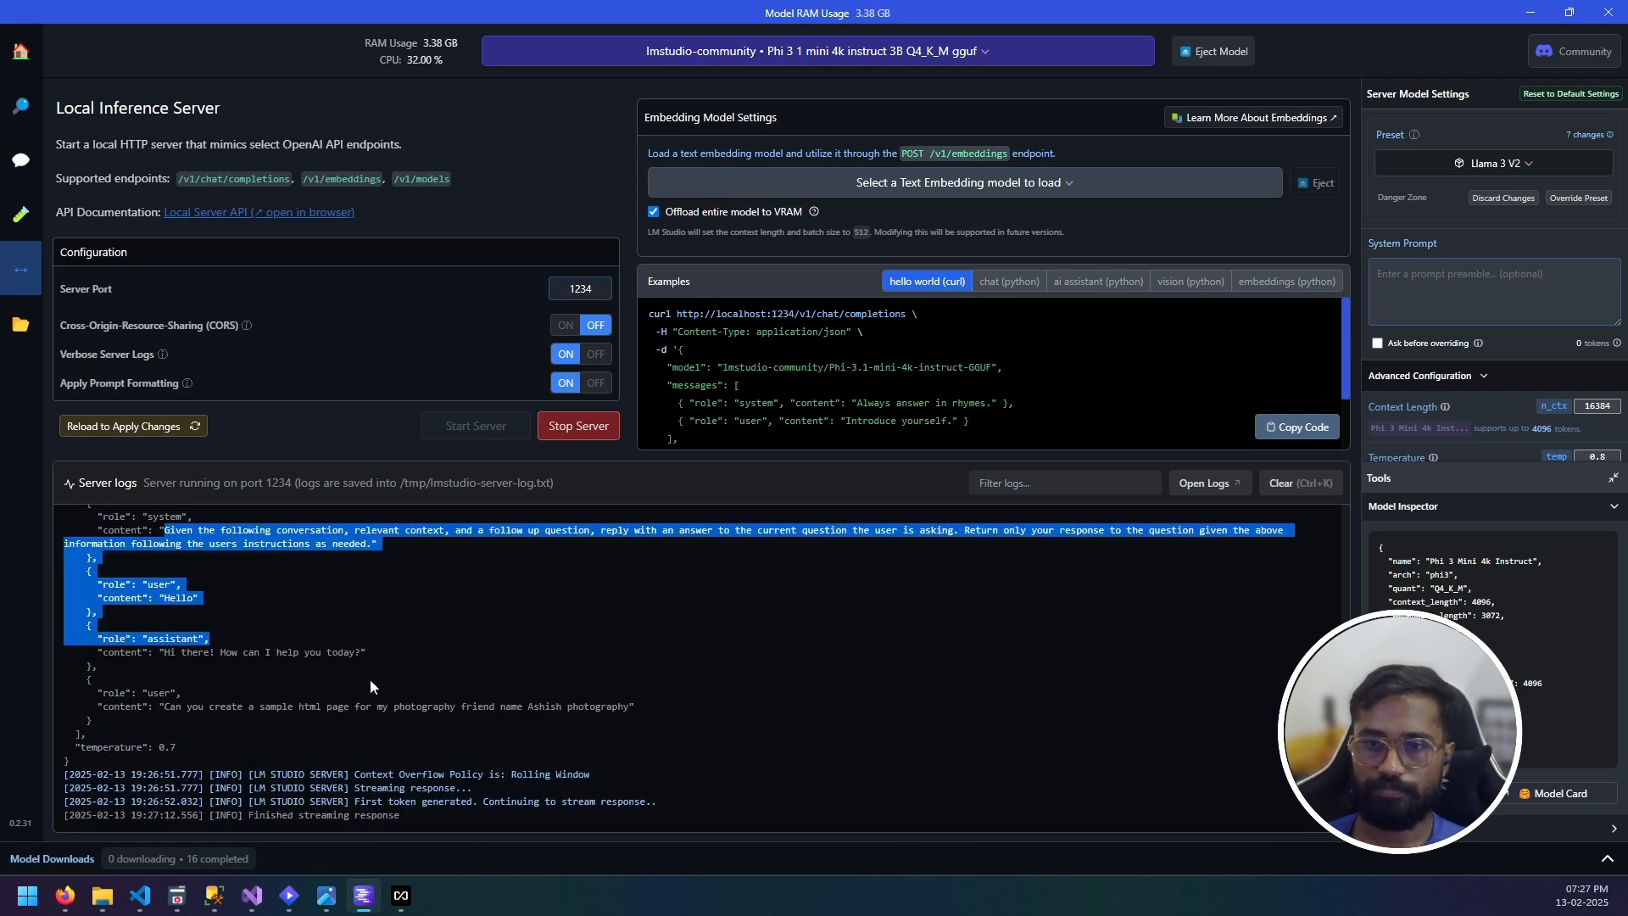
click(370, 680)
drag(176, 706, 582, 703)
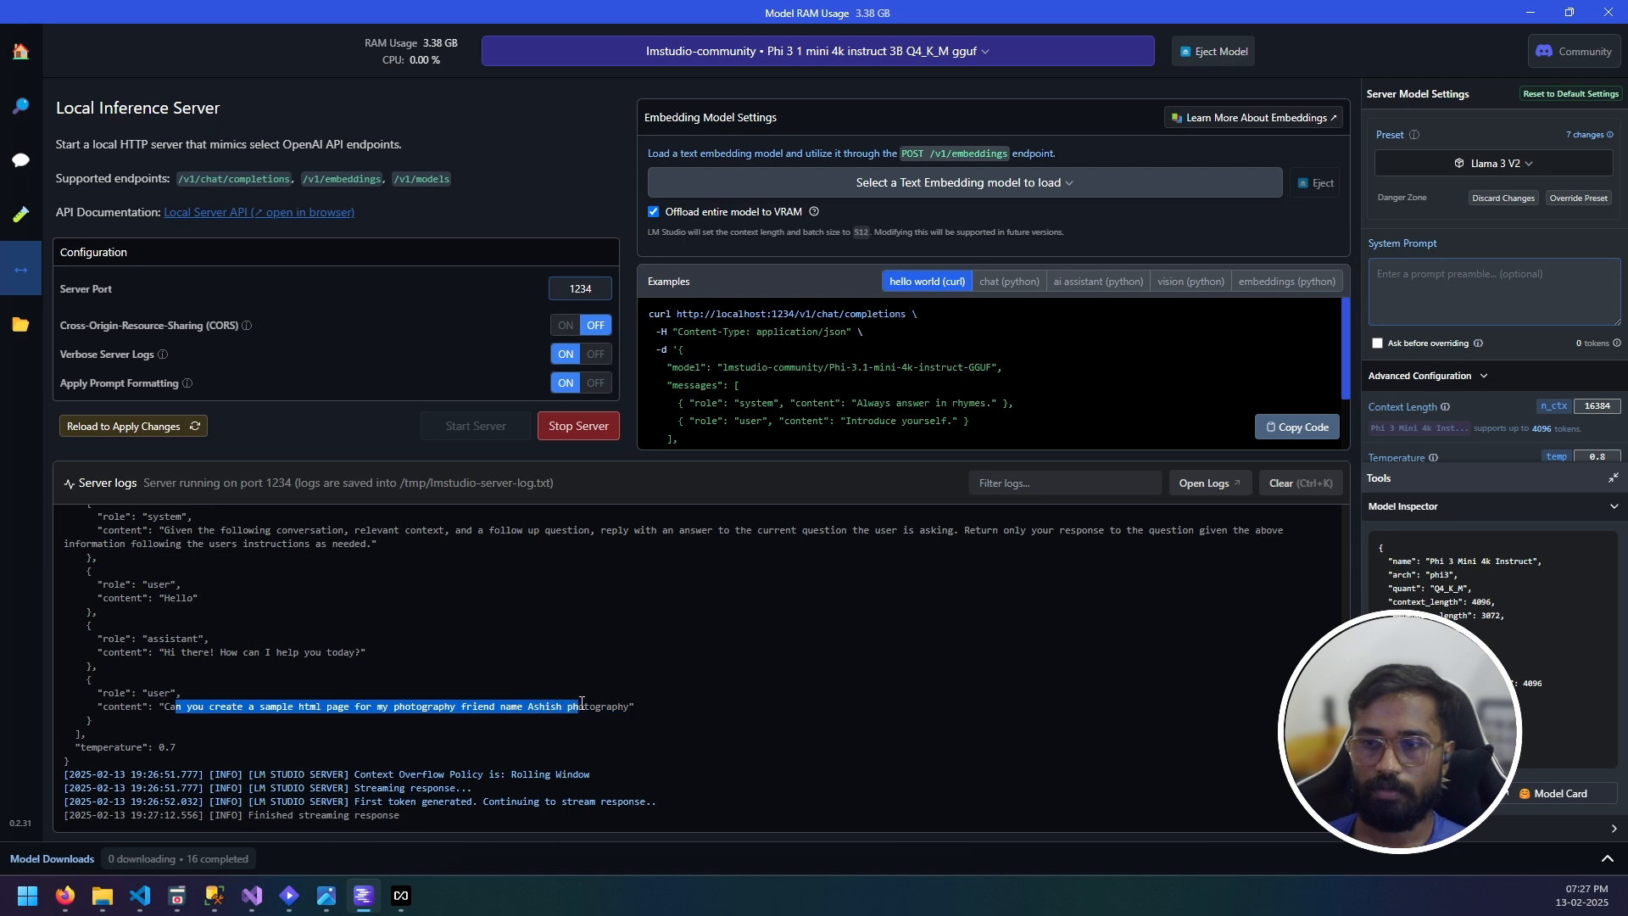
Return to AnythingLLM and review the generated HTML code in the chat response.
click(402, 896)
scroll(729, 528, up, 3)
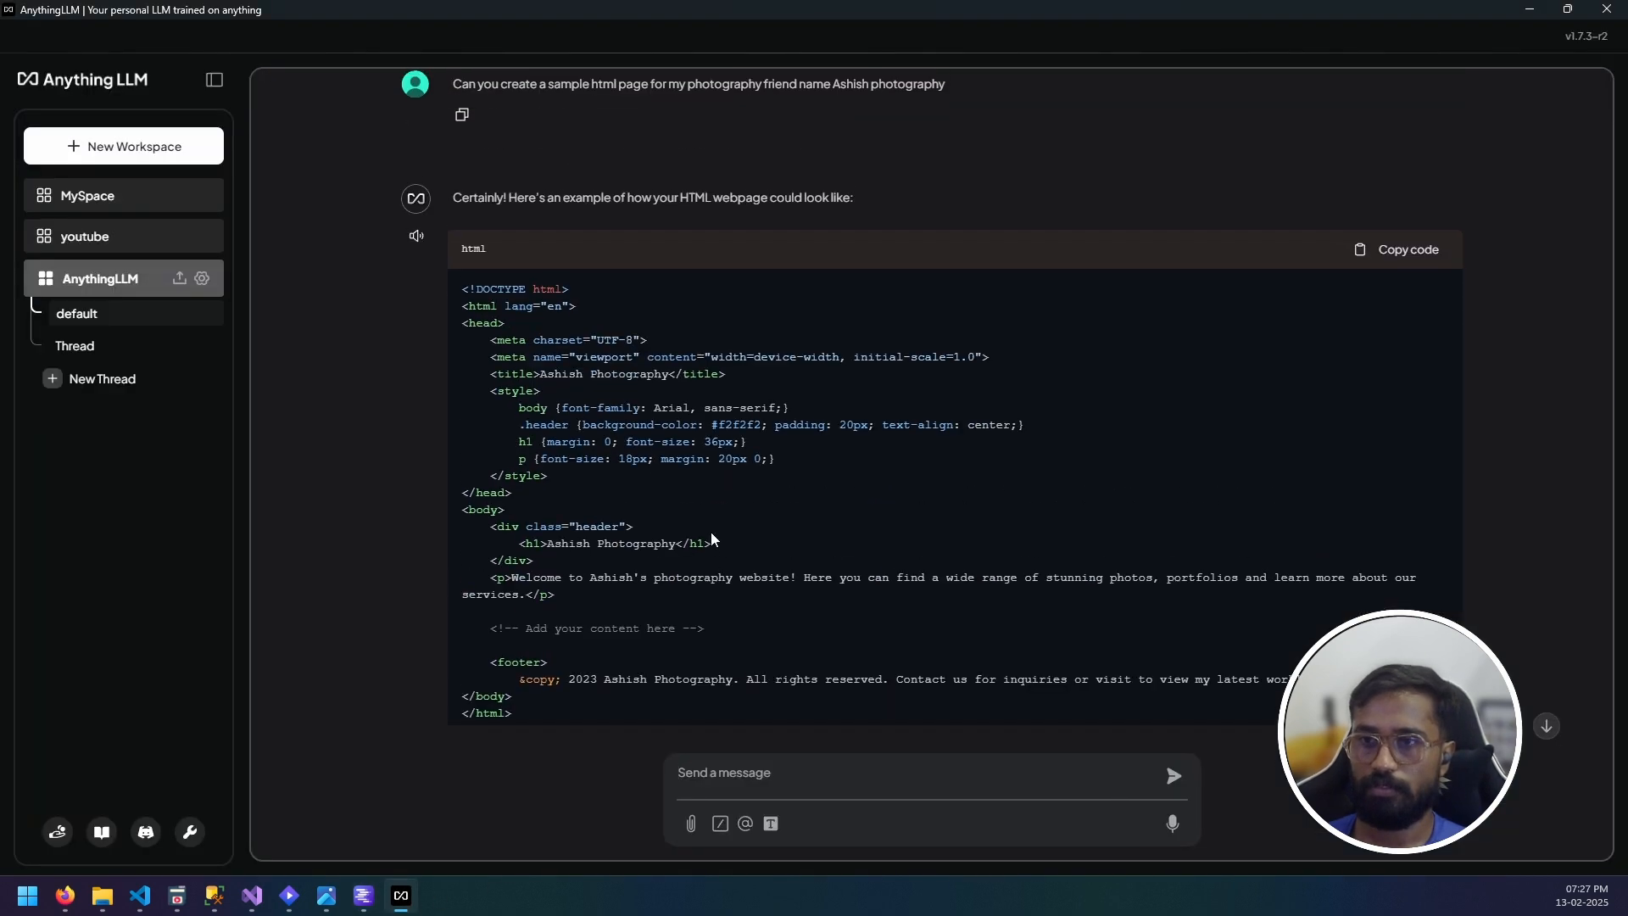
Finish reviewing the HTML response, then look through the workspace's agent and chat settings and the instance's vector database provider options.
scroll(711, 518, down, 2)
scroll(712, 518, down, 1)
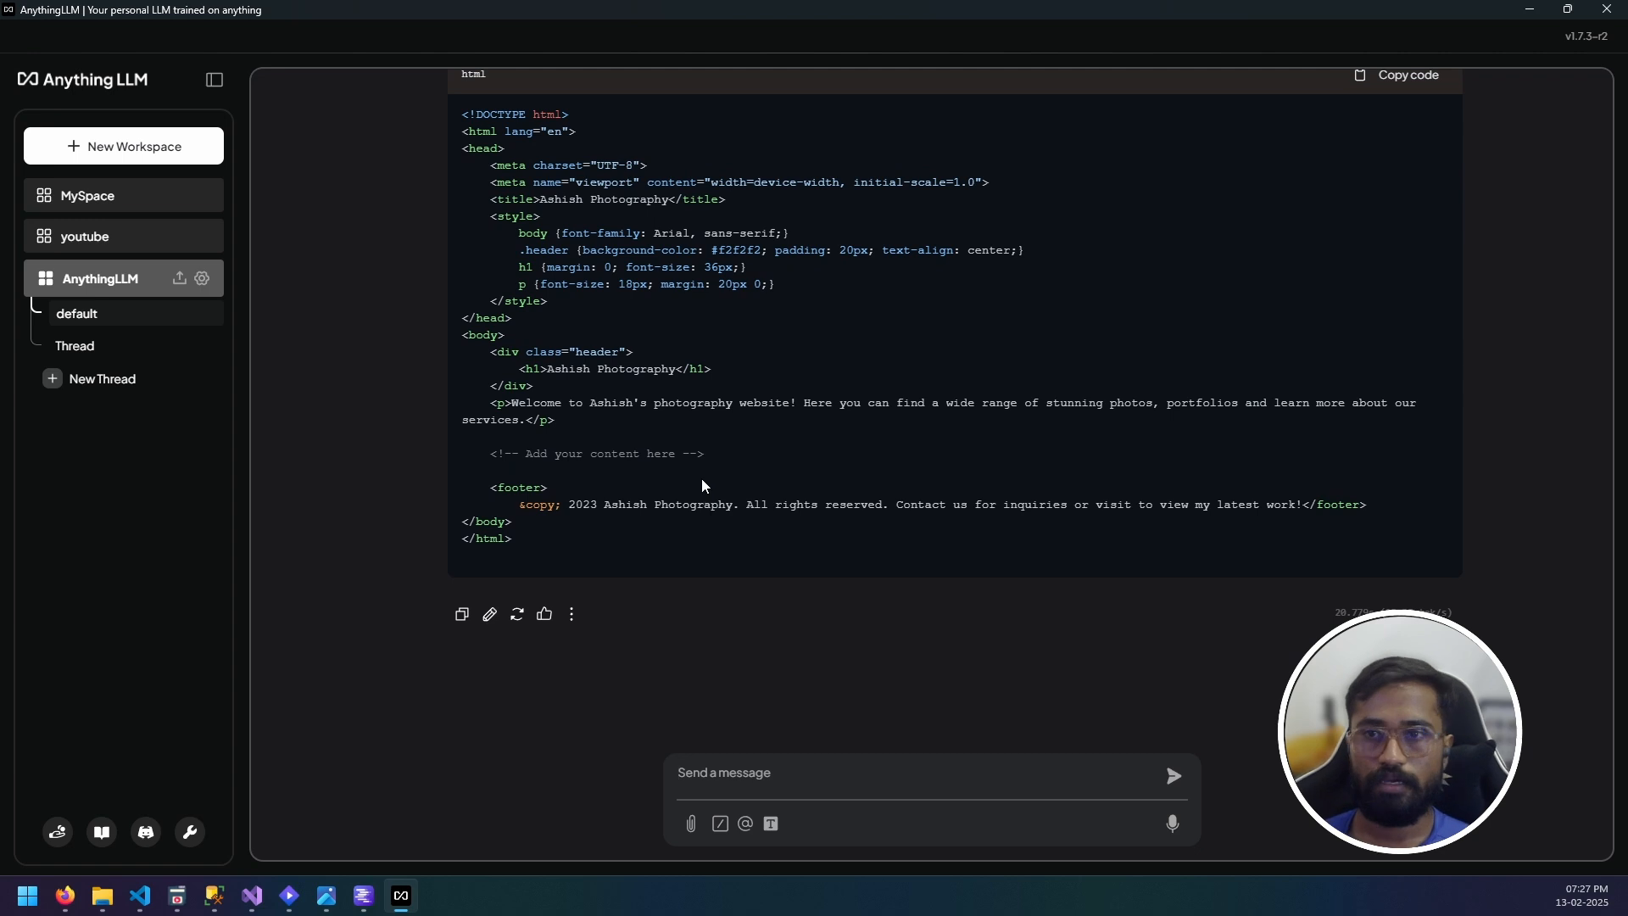
click(202, 278)
click(827, 103)
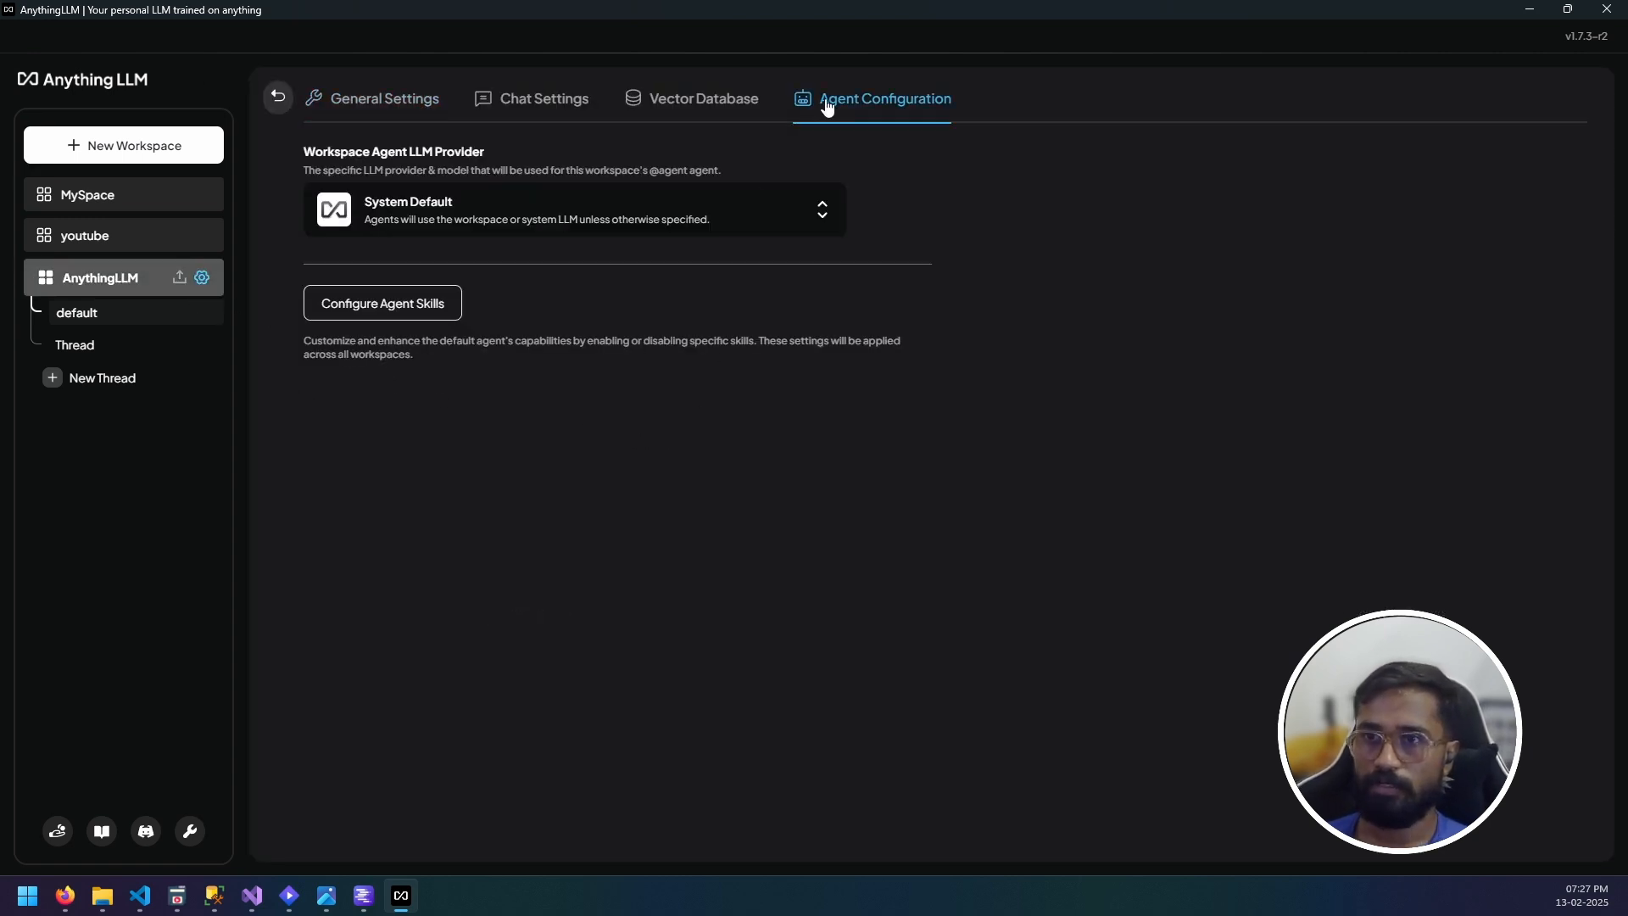
click(573, 107)
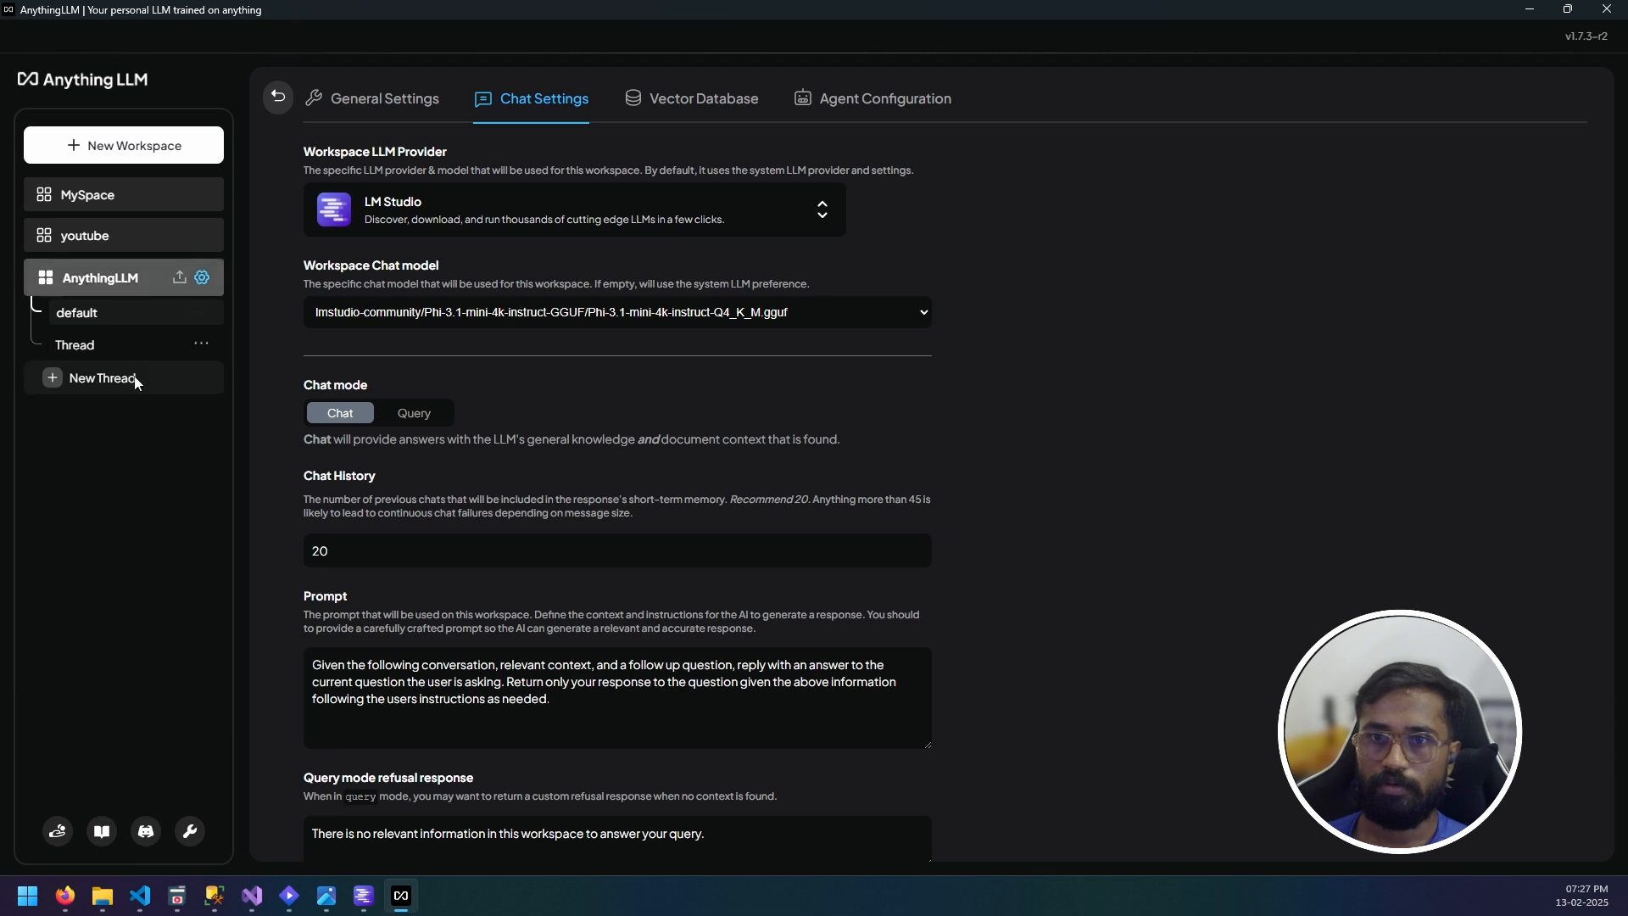
click(190, 832)
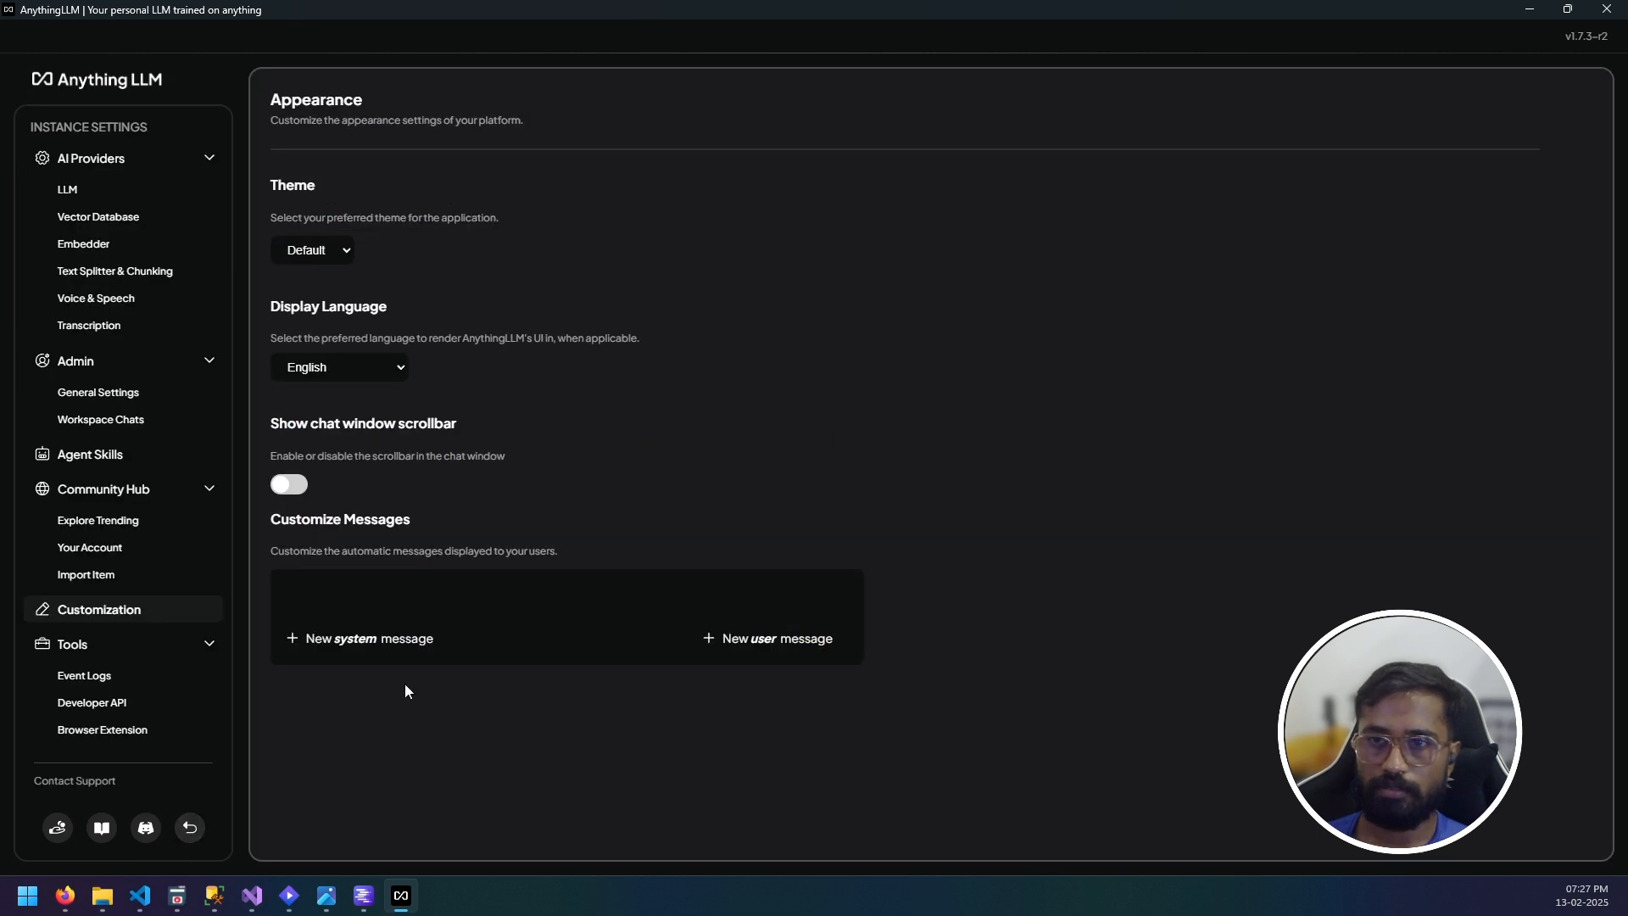
click(110, 219)
click(419, 244)
click(532, 575)
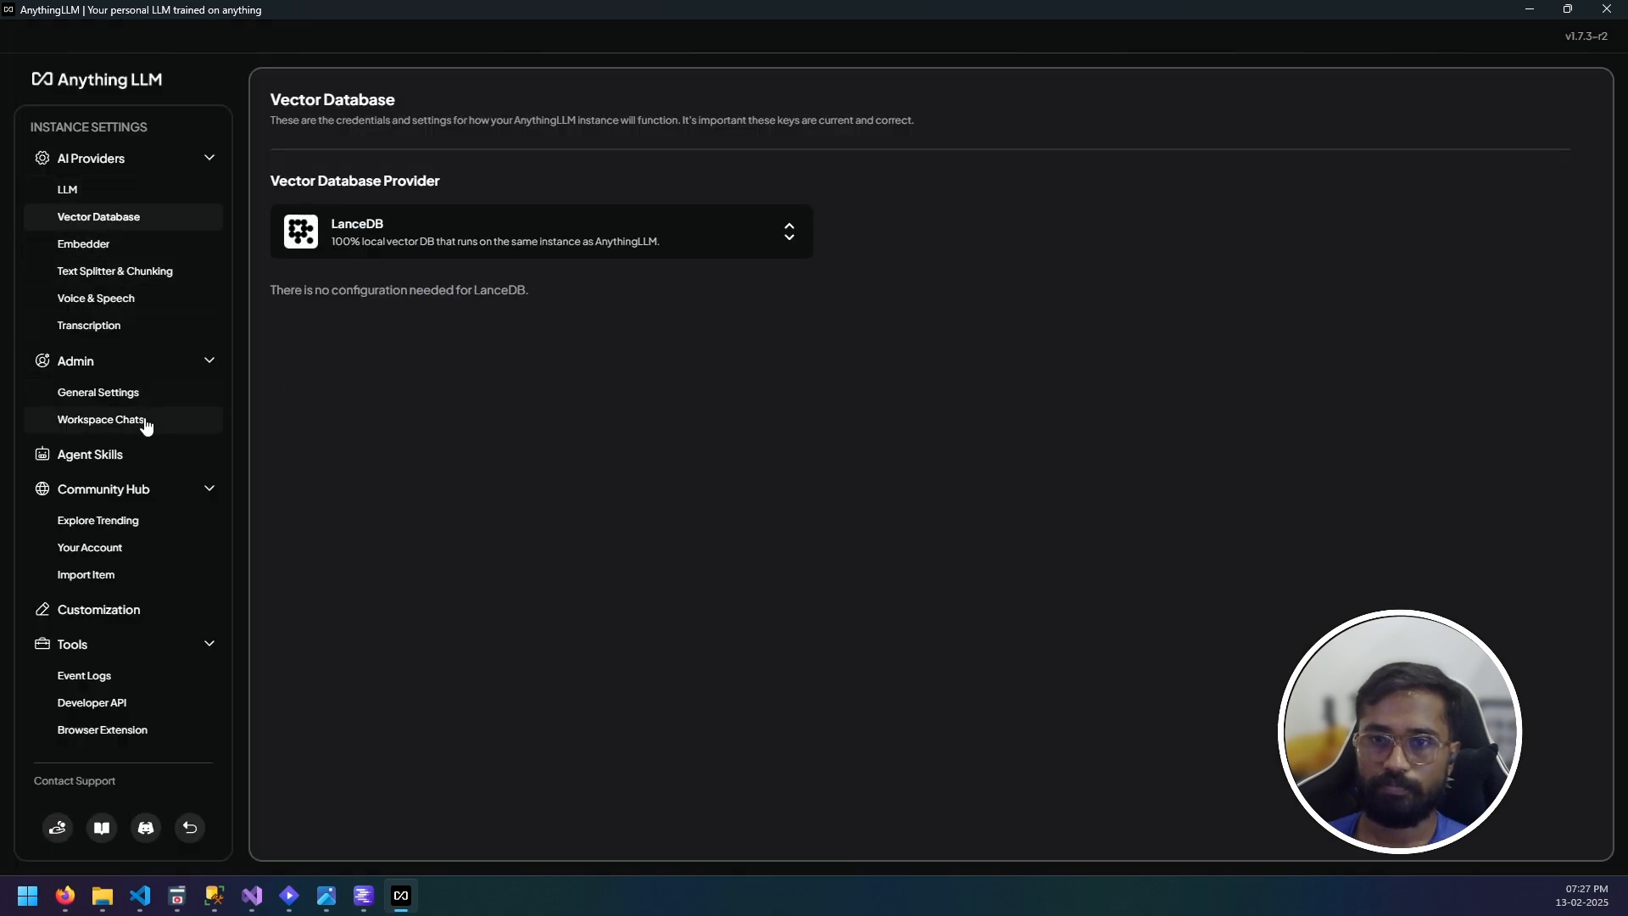
In the instance's agent skills, set the Web Search skill's provider to Google Search Engine.
click(124, 462)
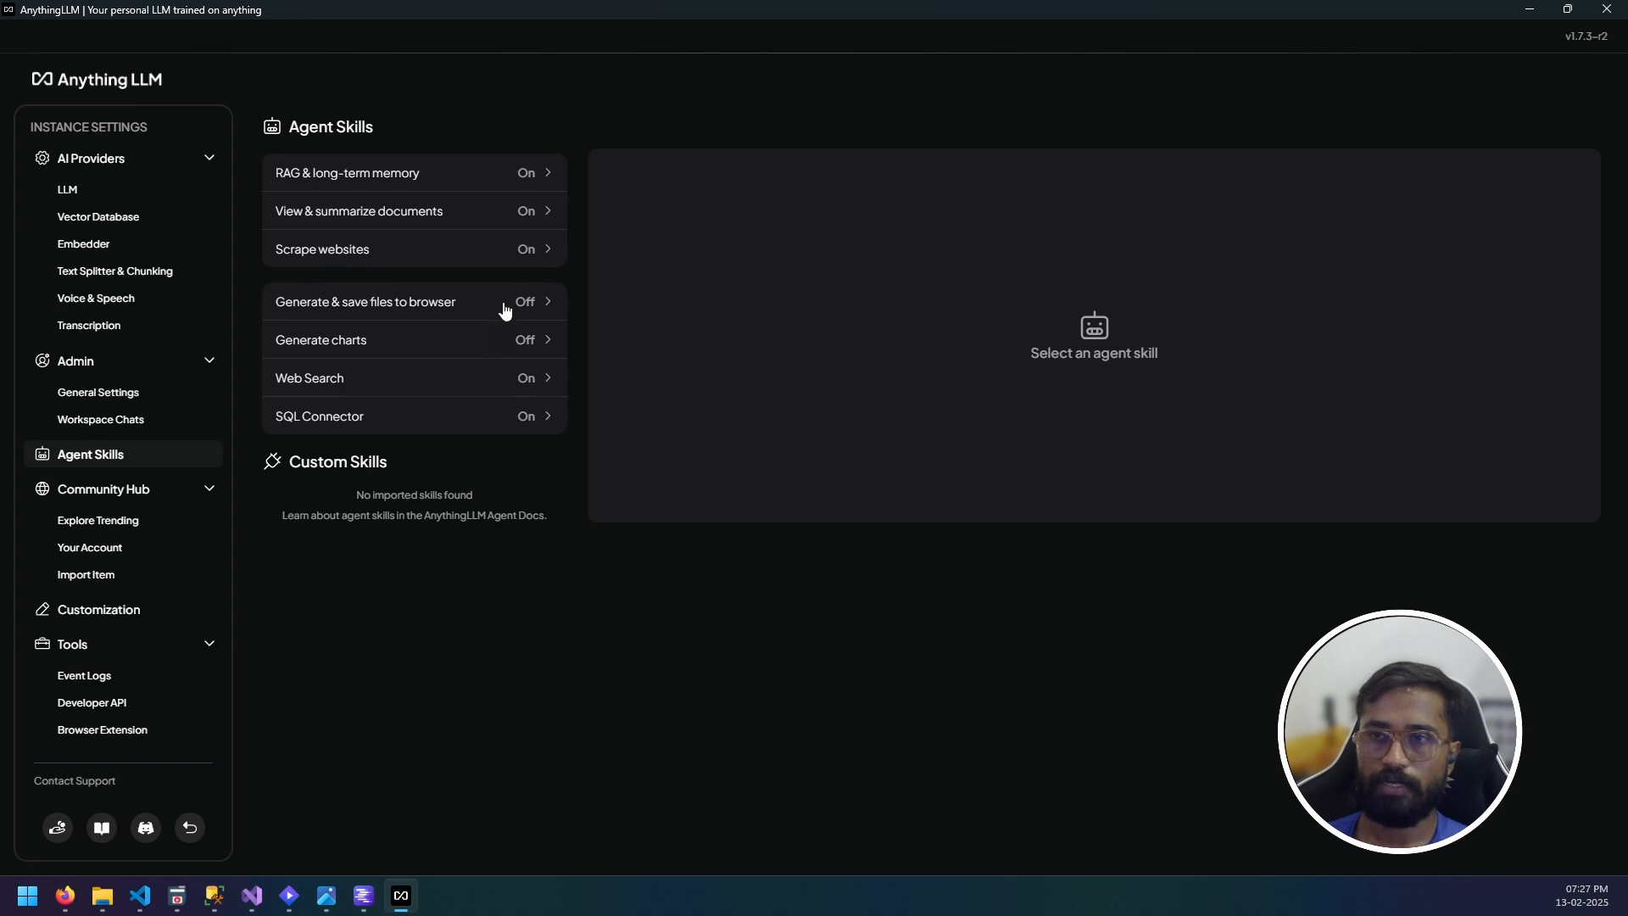
click(471, 383)
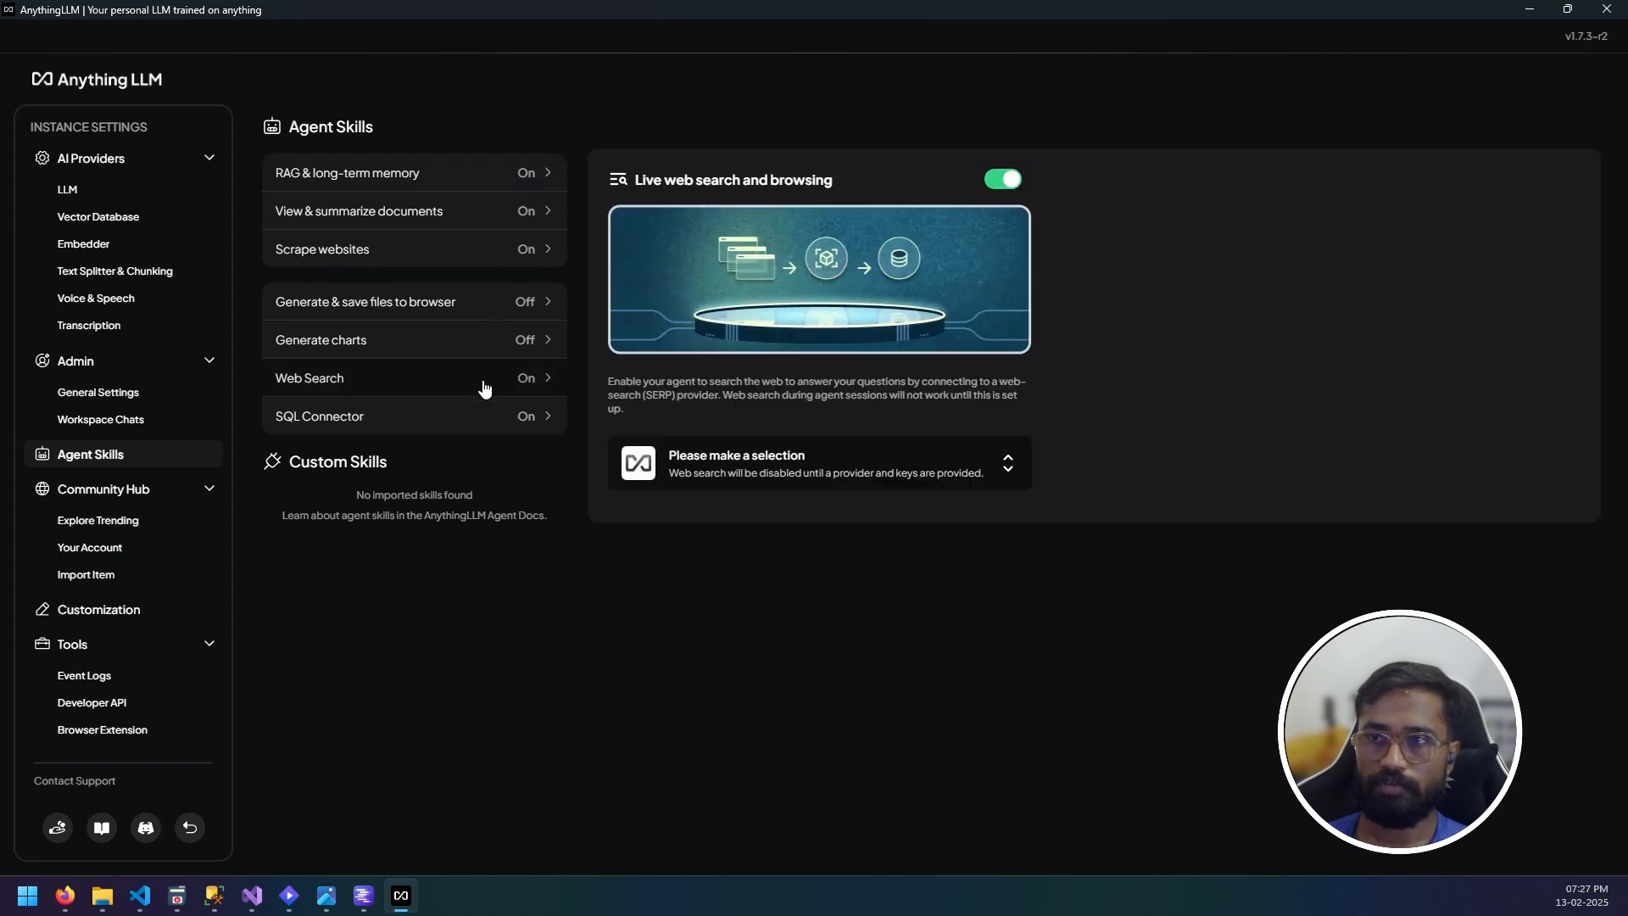
click(765, 480)
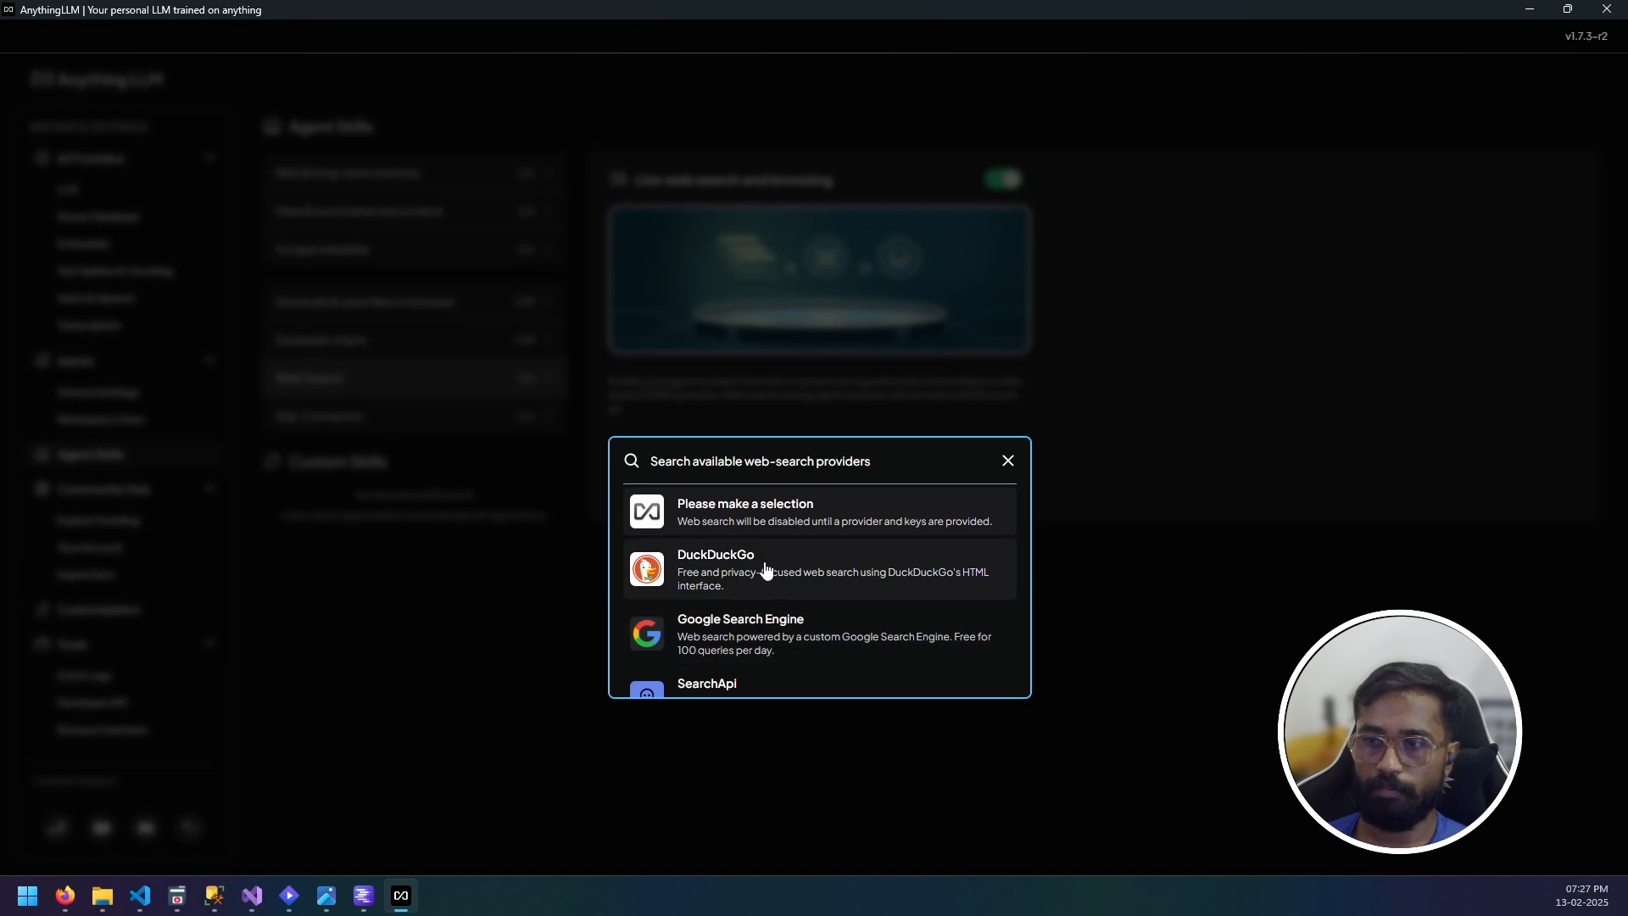
scroll(763, 571, down, 4)
scroll(761, 650, up, 3)
scroll(761, 650, up, 1)
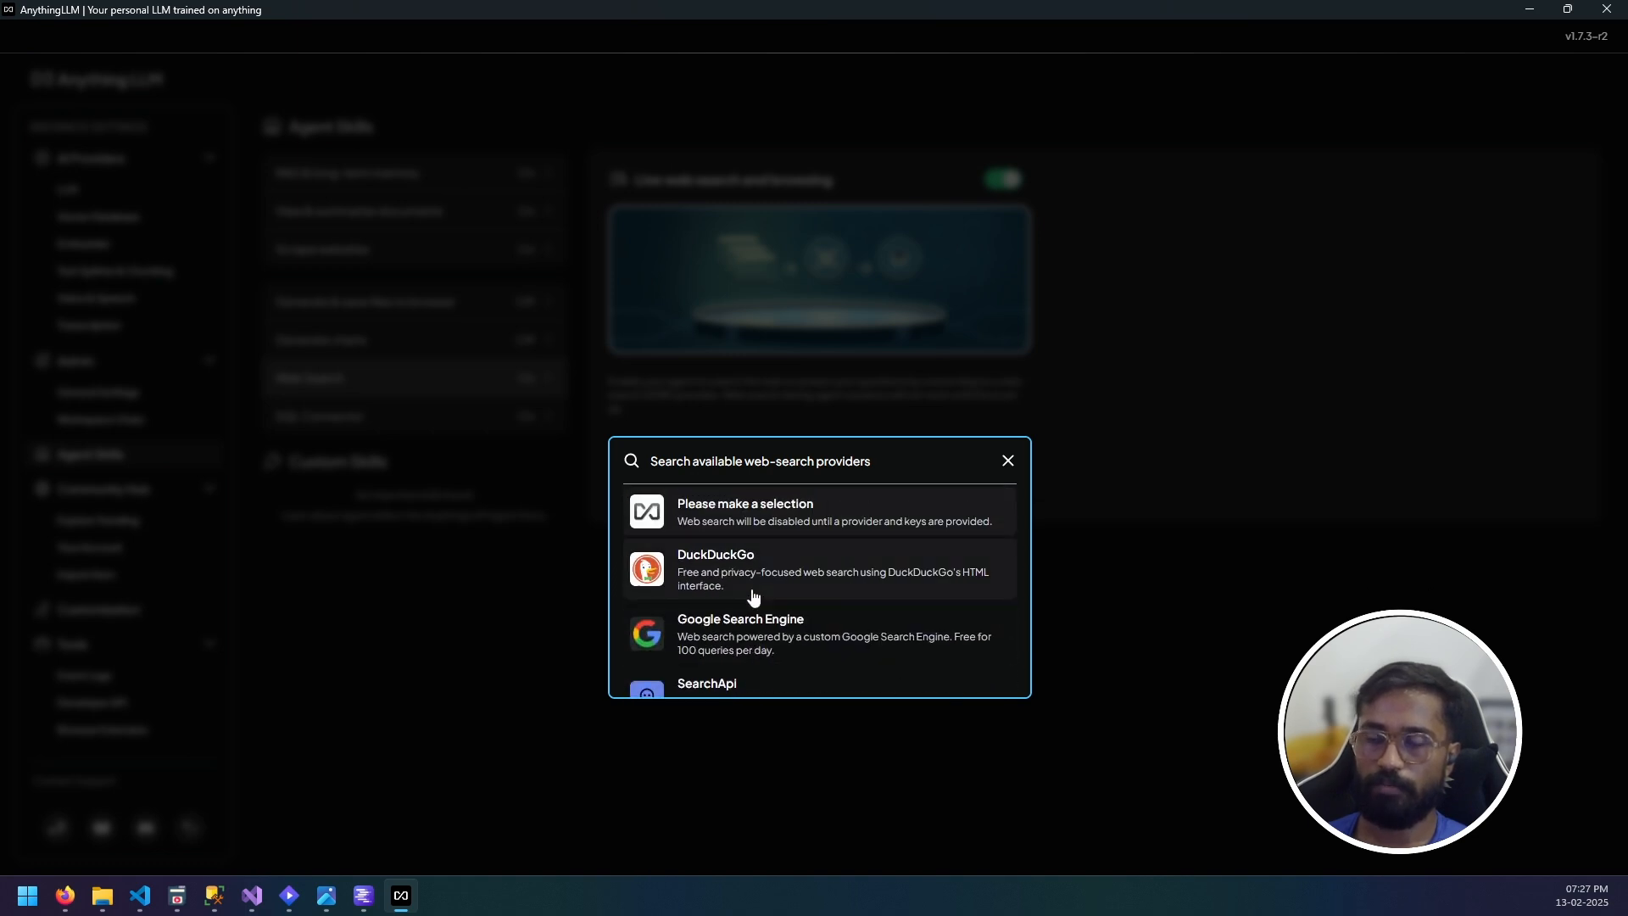
click(781, 644)
scroll(772, 569, down, 1)
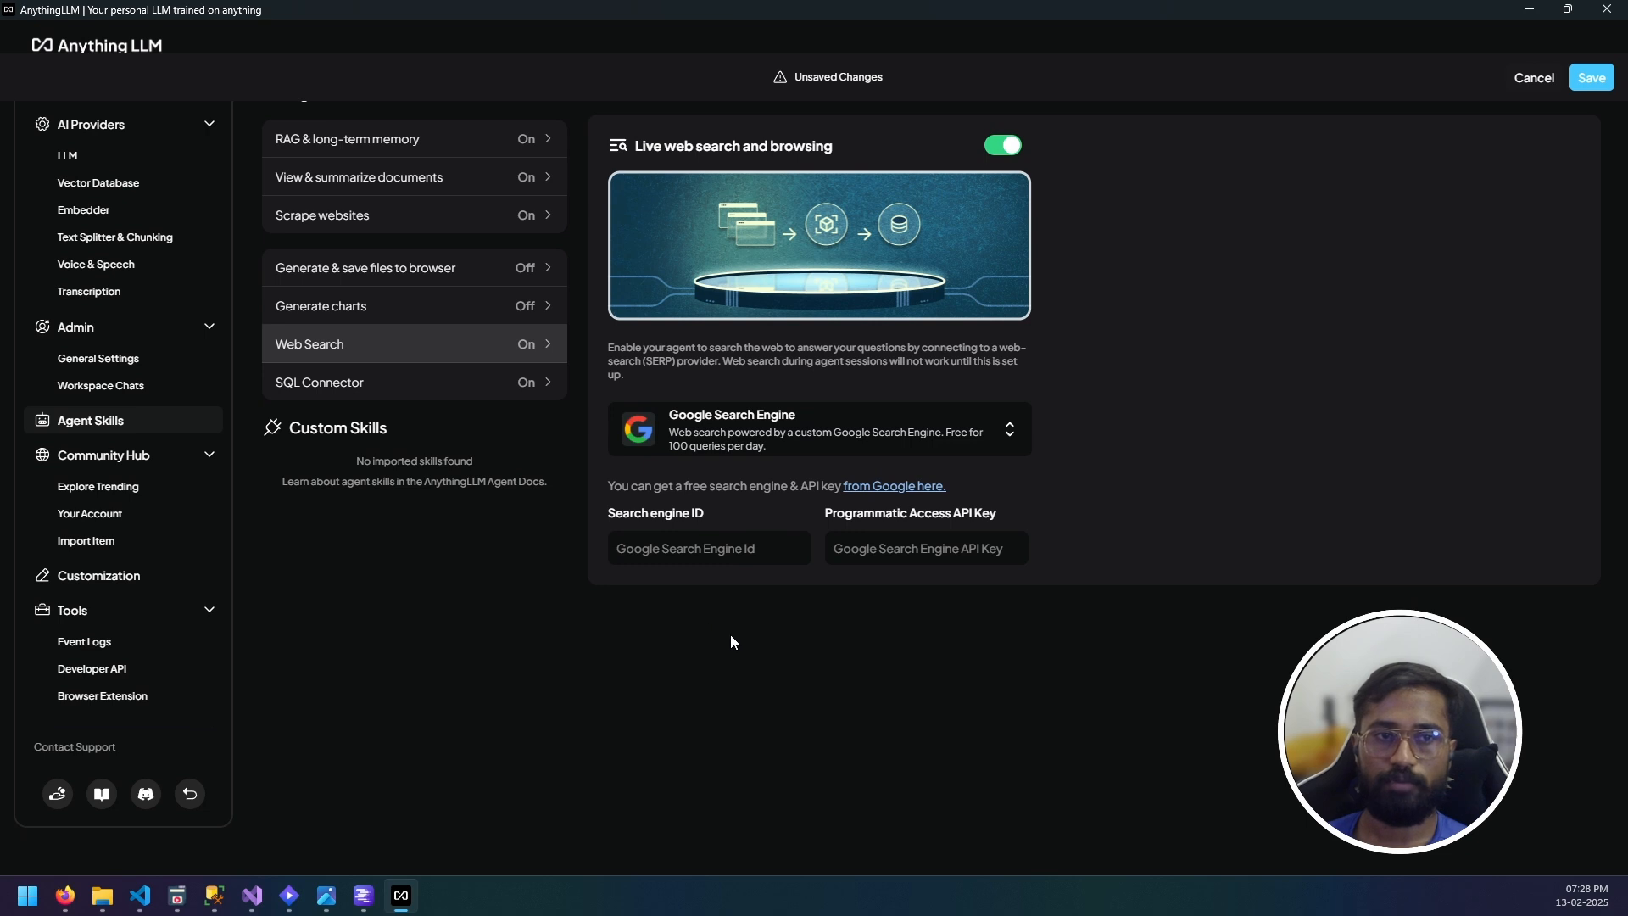
From the Google link, create a programmable search engine named anythingllm that searches the entire web with image search enabled.
click(862, 491)
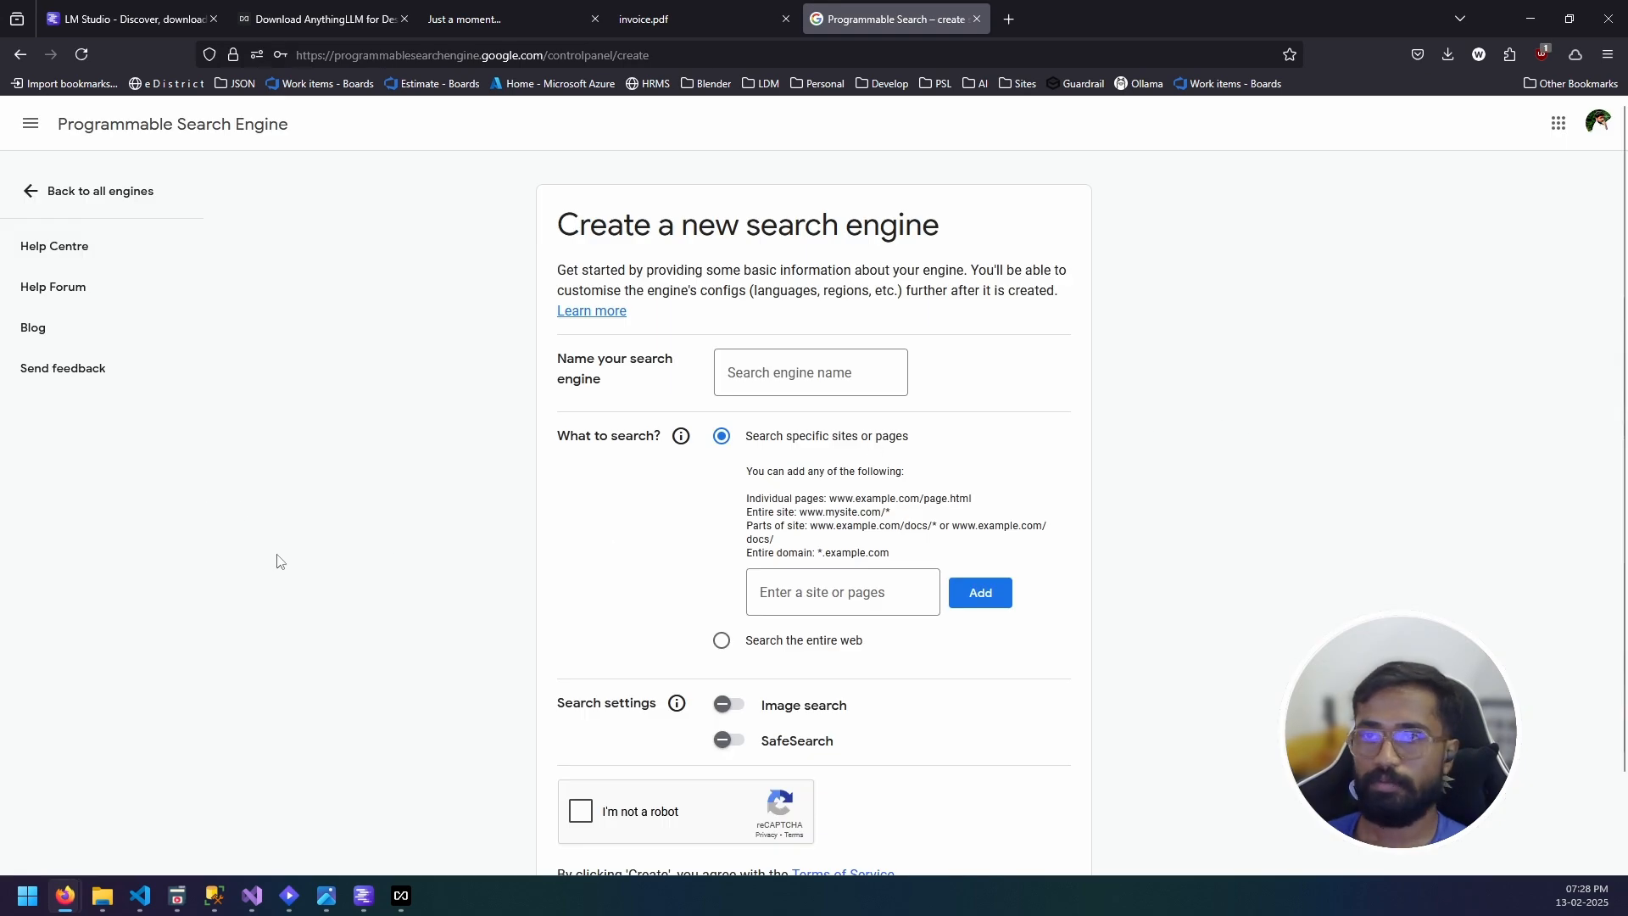
click(861, 356)
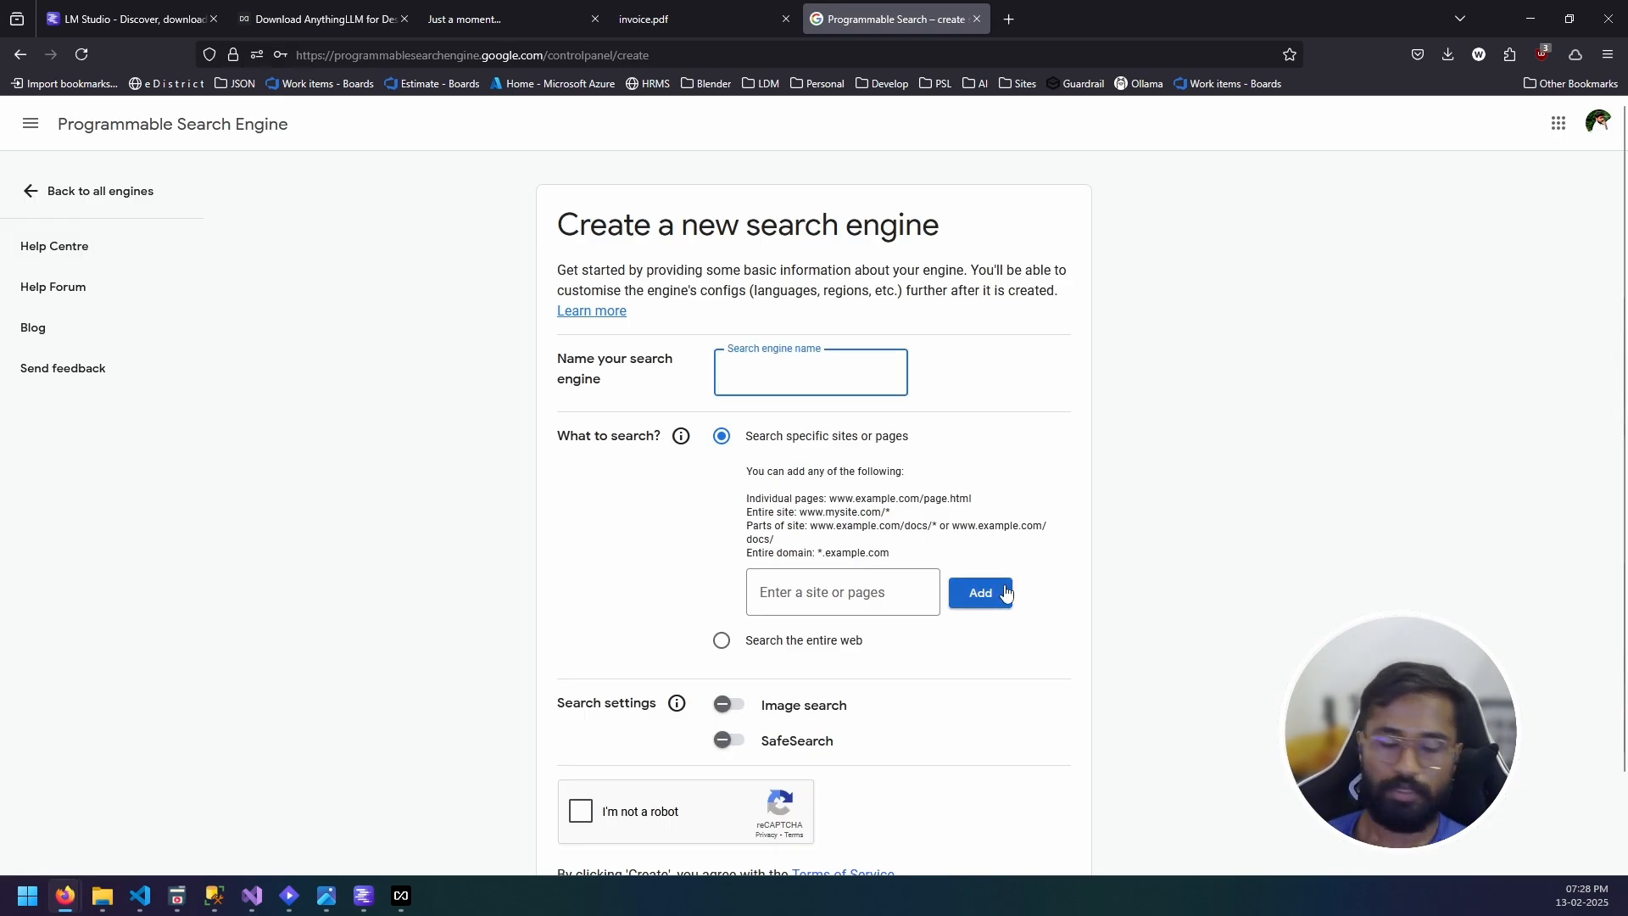
text(anythingllm)
click(775, 646)
scroll(773, 640, down, 2)
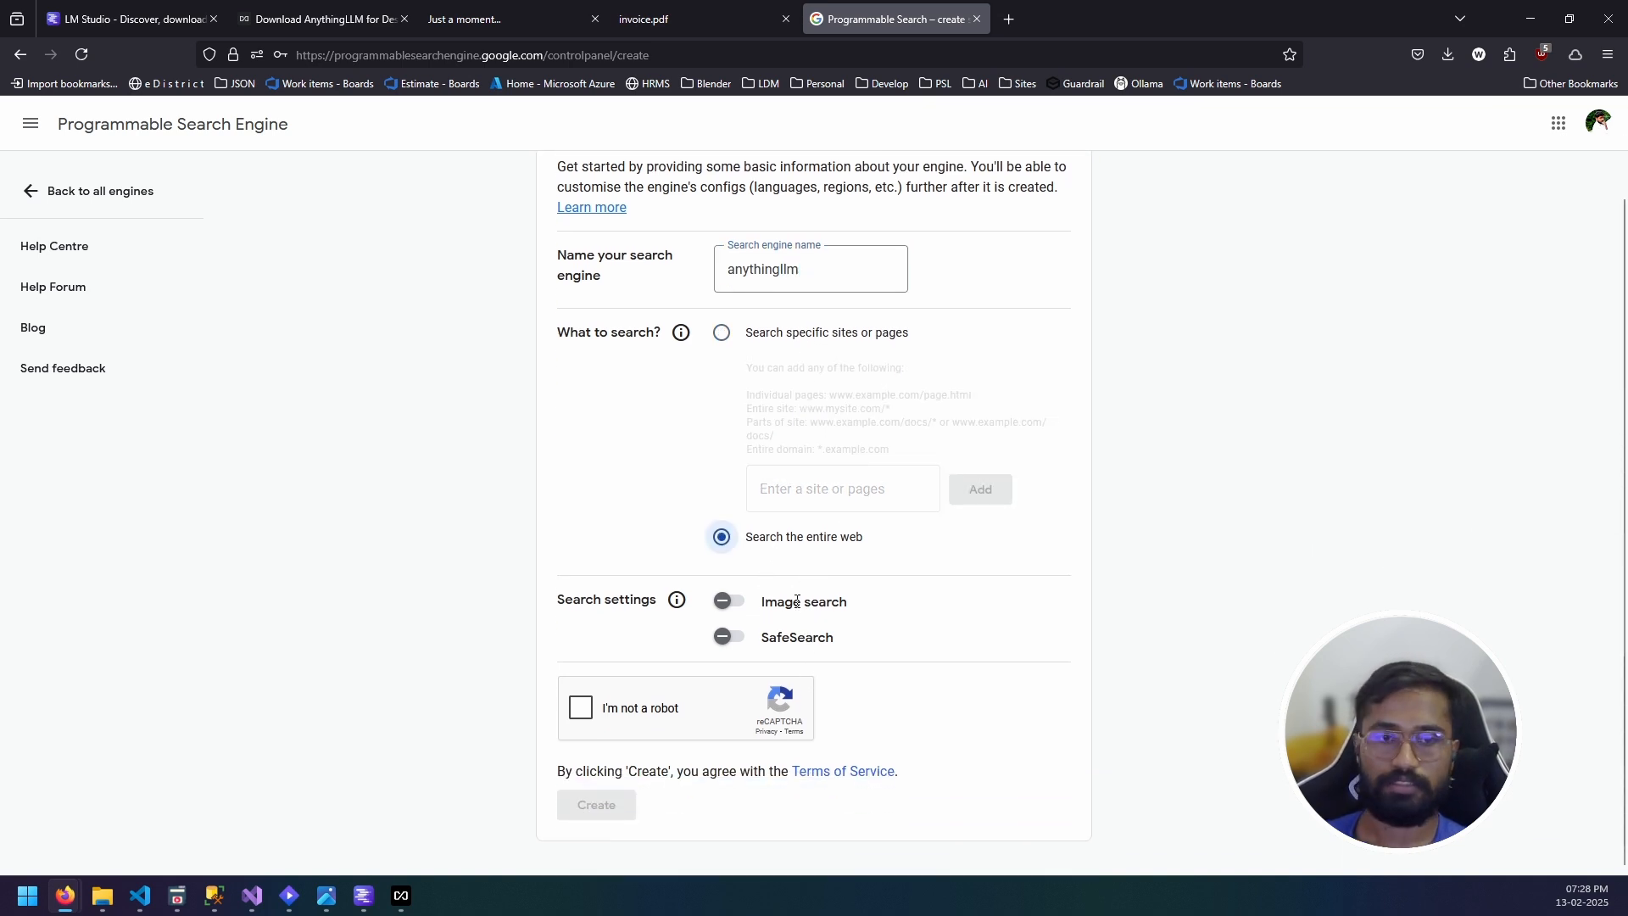
click(730, 607)
click(581, 711)
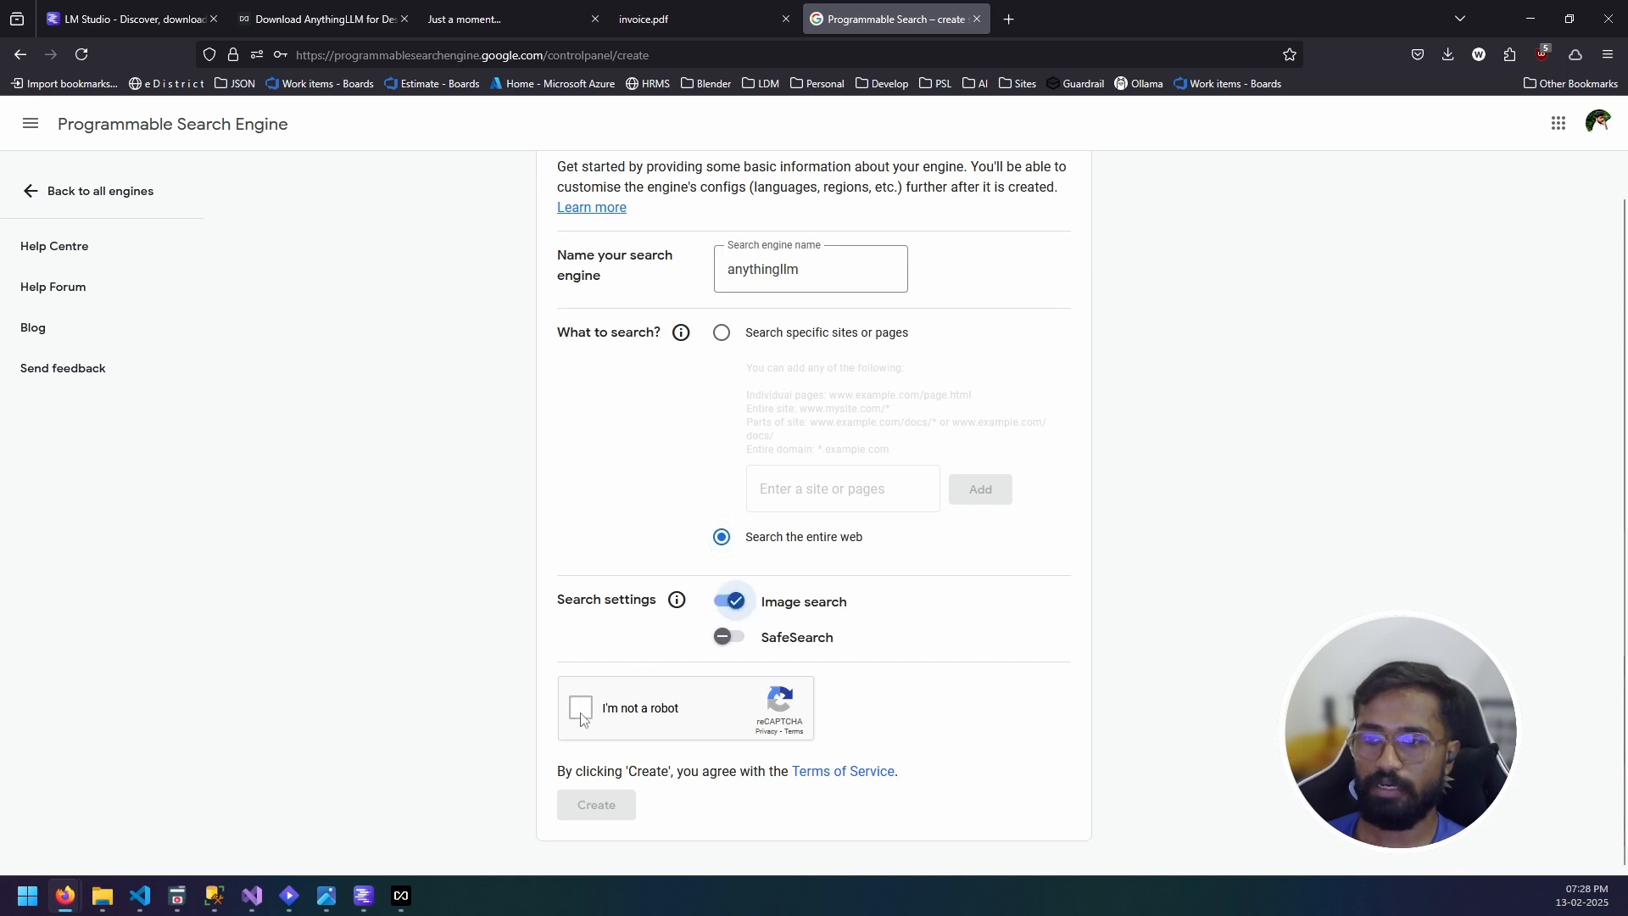
click(580, 814)
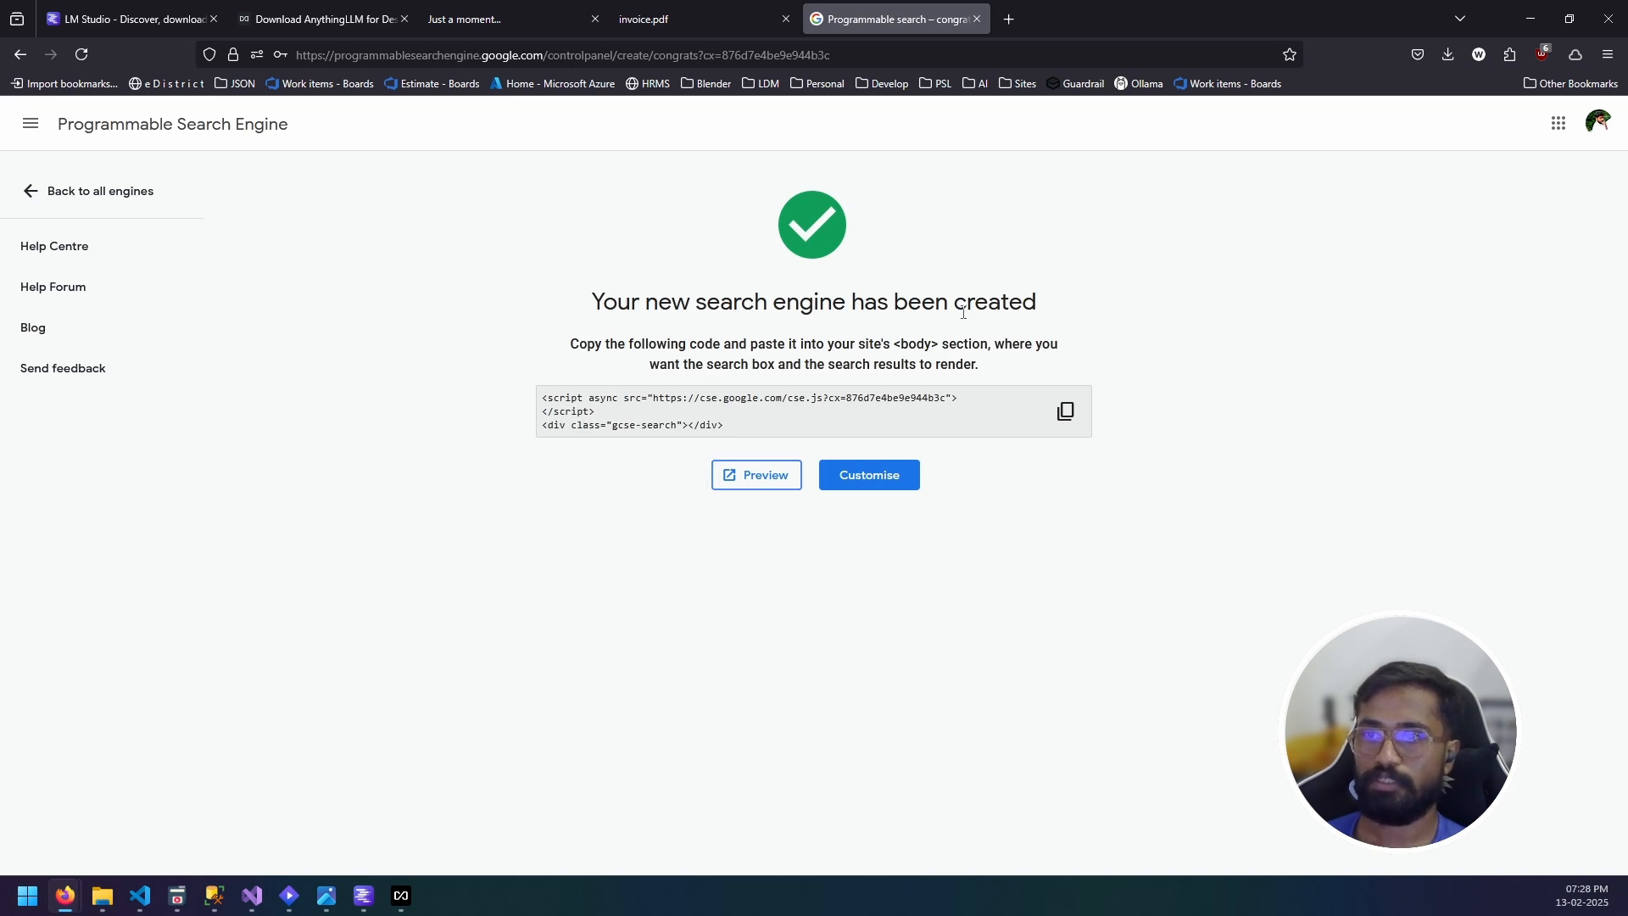
Open the new engine's programmatic access settings and go to the Custom Search JSON API getting-started guide.
click(870, 475)
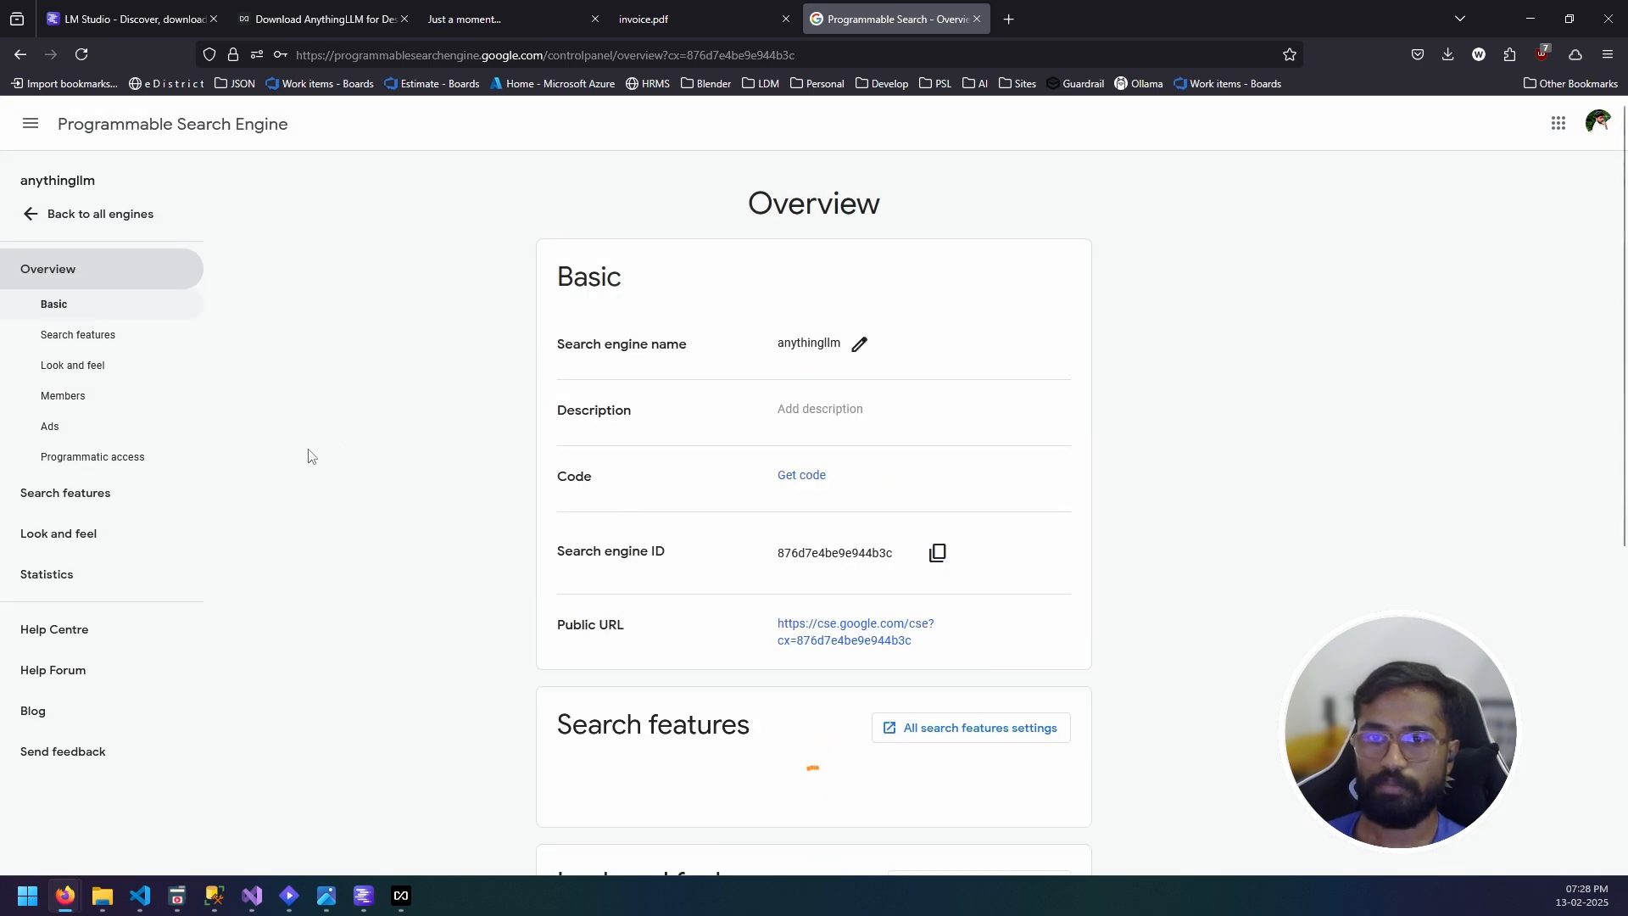
click(123, 458)
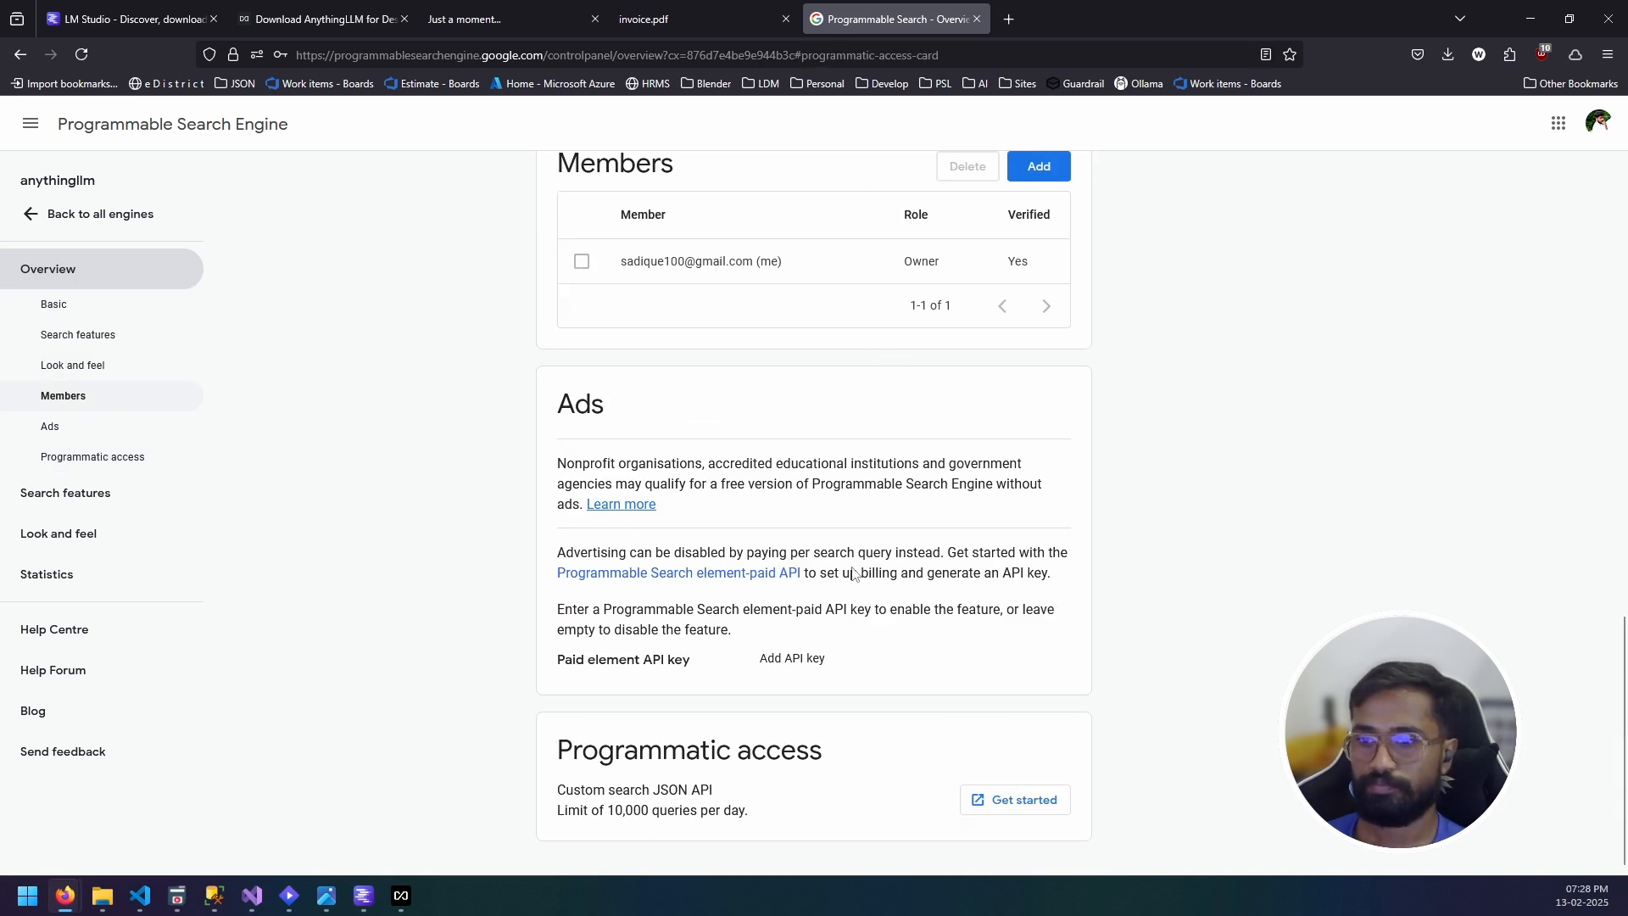
drag(556, 790, 715, 795)
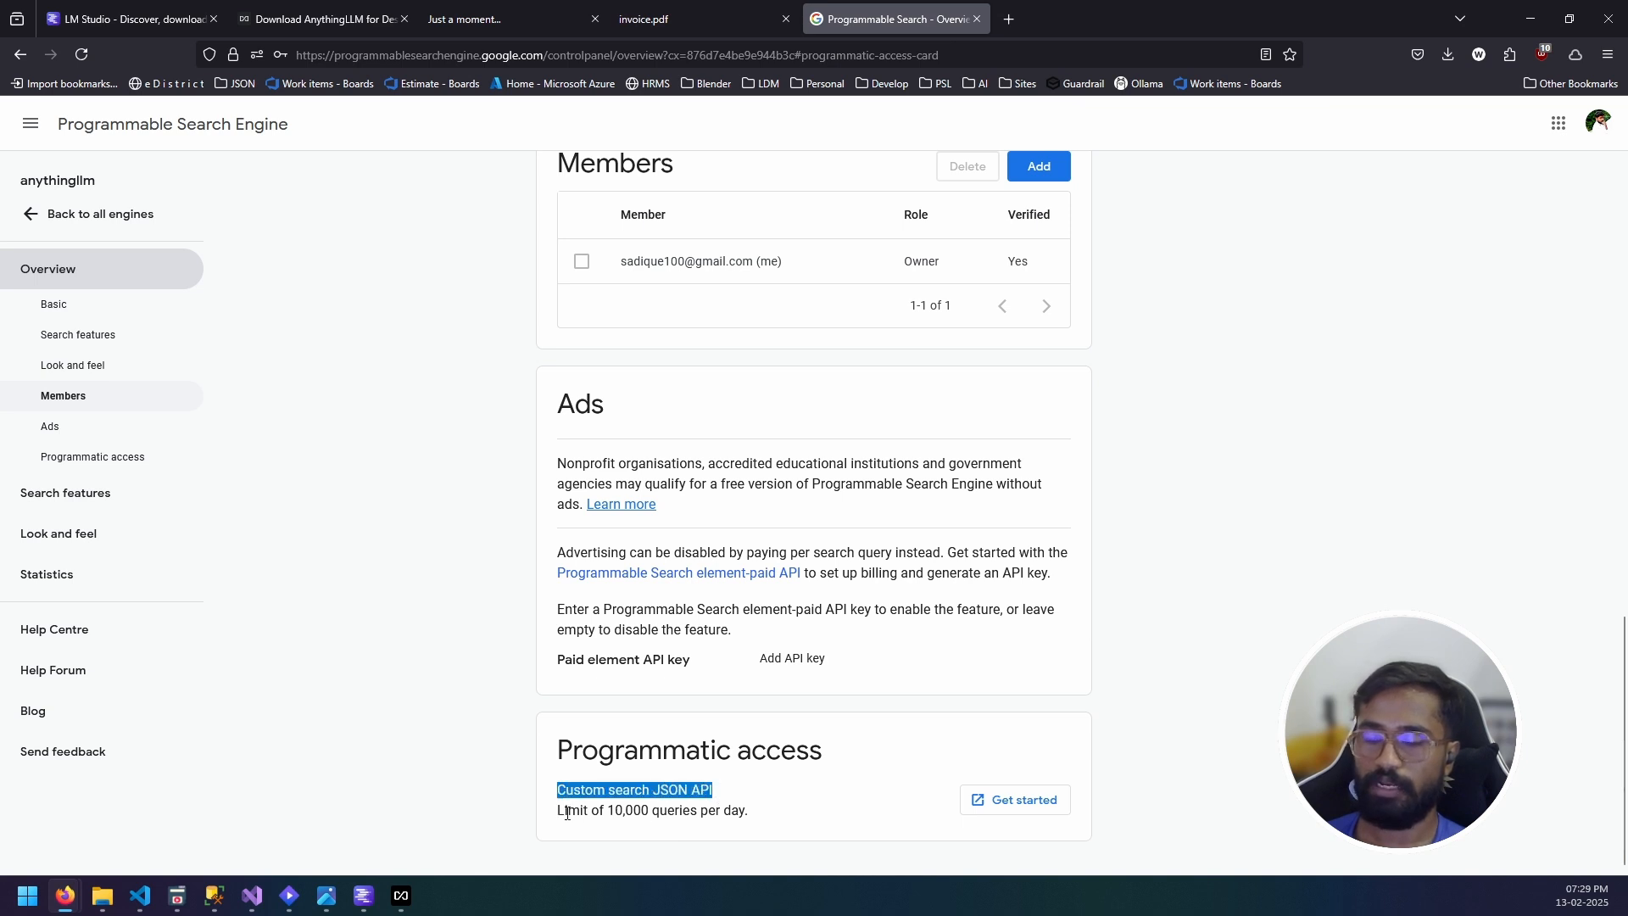
drag(608, 811, 651, 811)
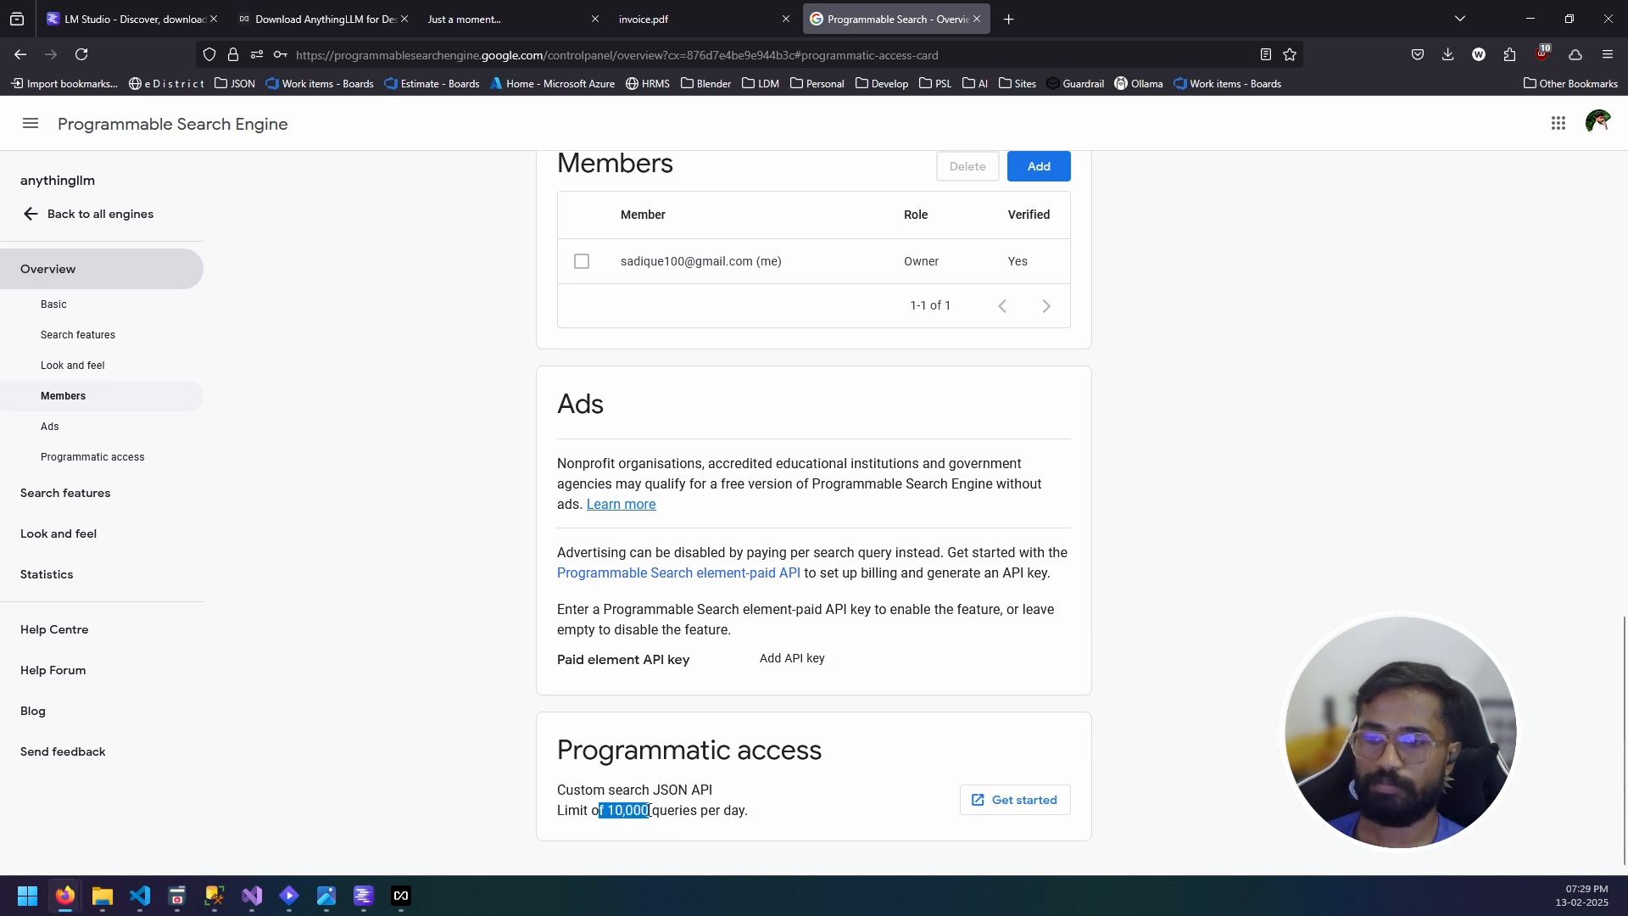
click(1060, 805)
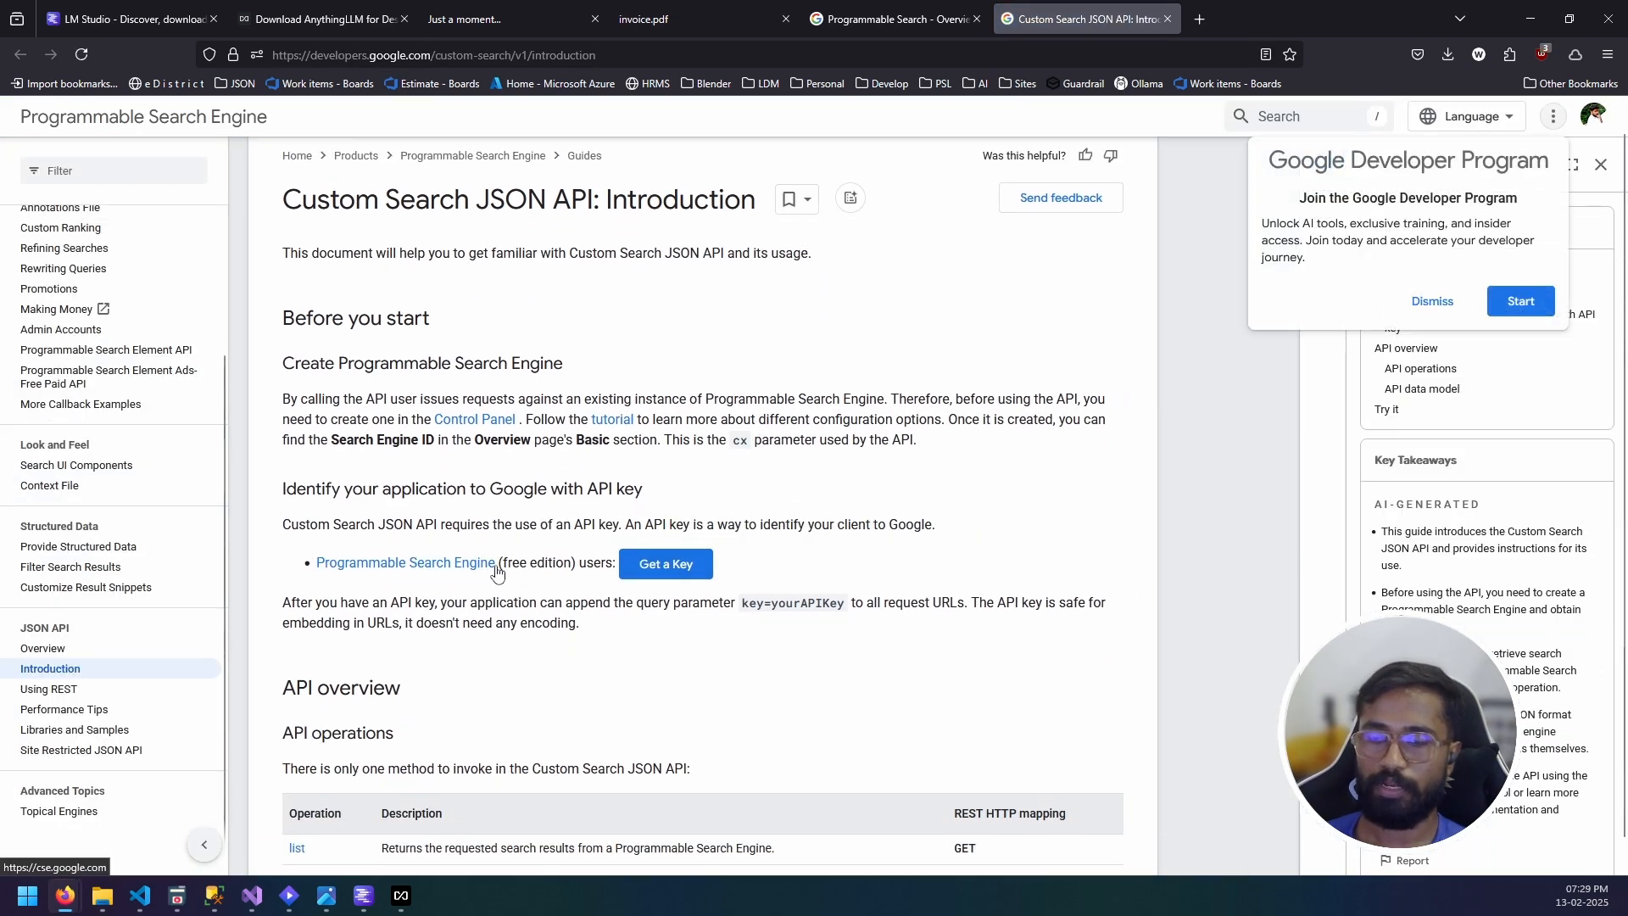
Request a Custom Search API key under a new project named localllm, agreeing to the terms of service.
click(662, 565)
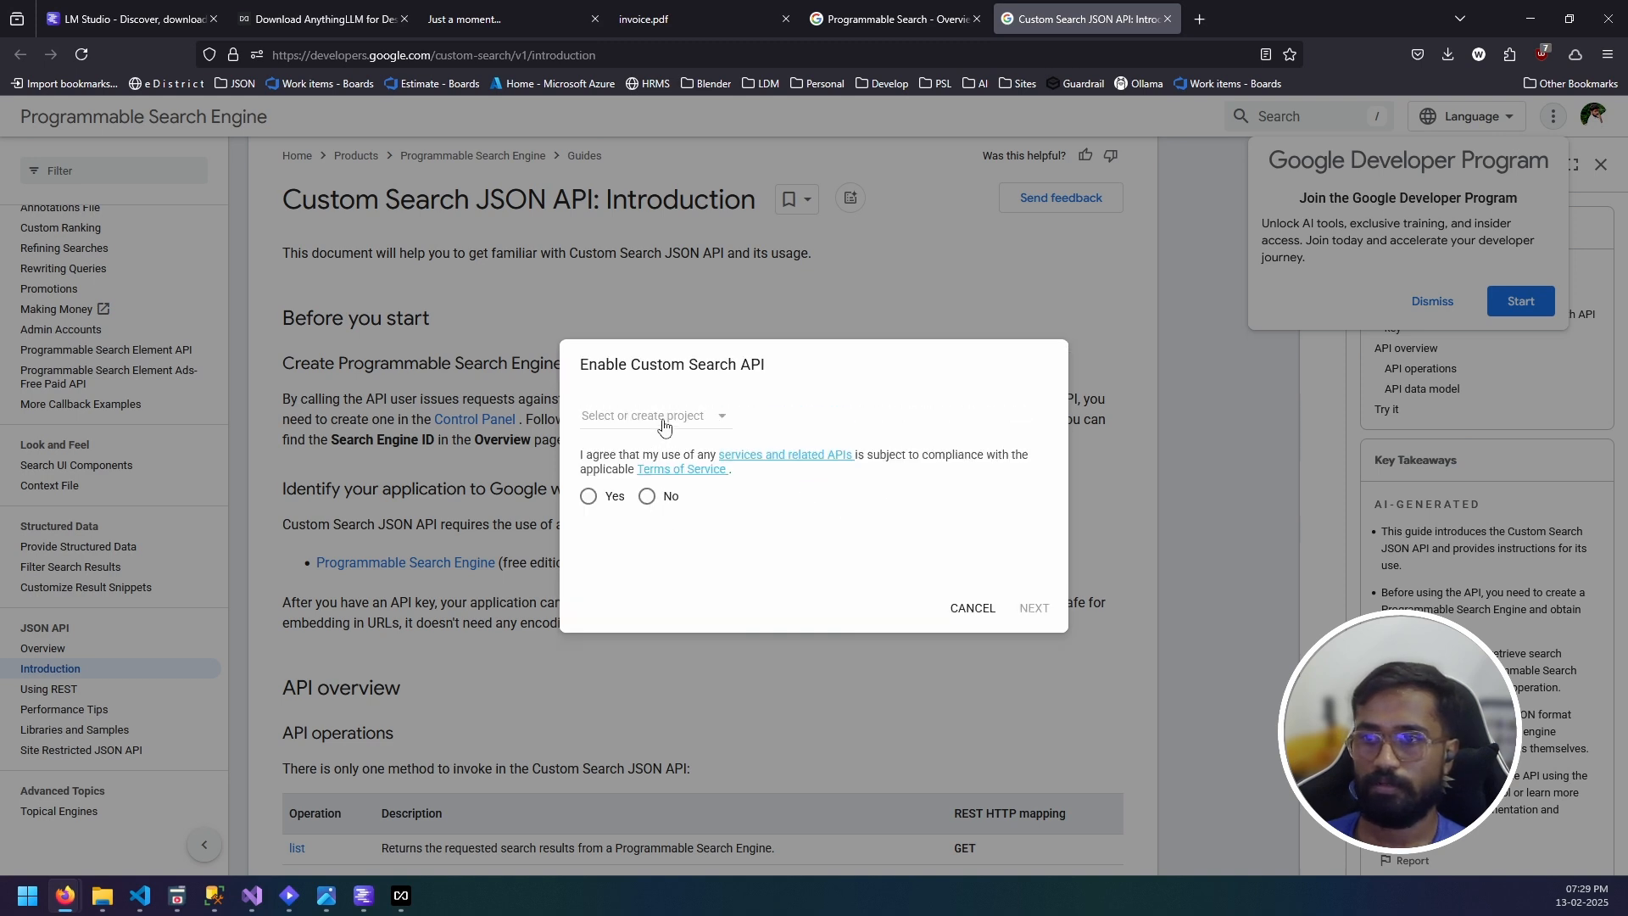
click(664, 424)
scroll(663, 464, down, 2)
click(657, 396)
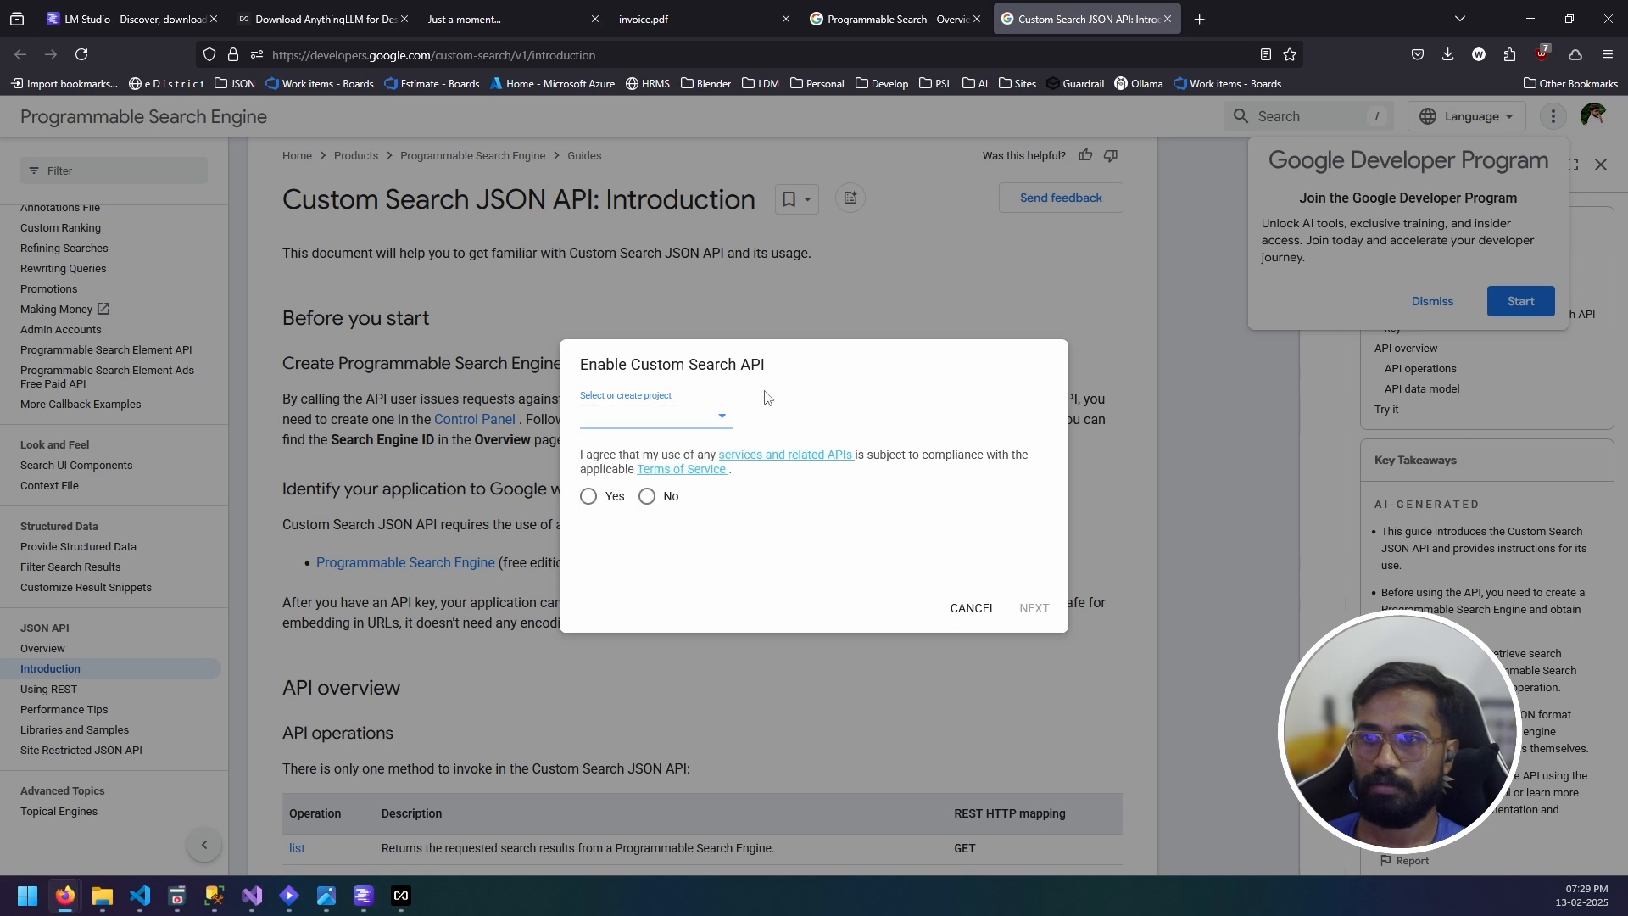
click(634, 419)
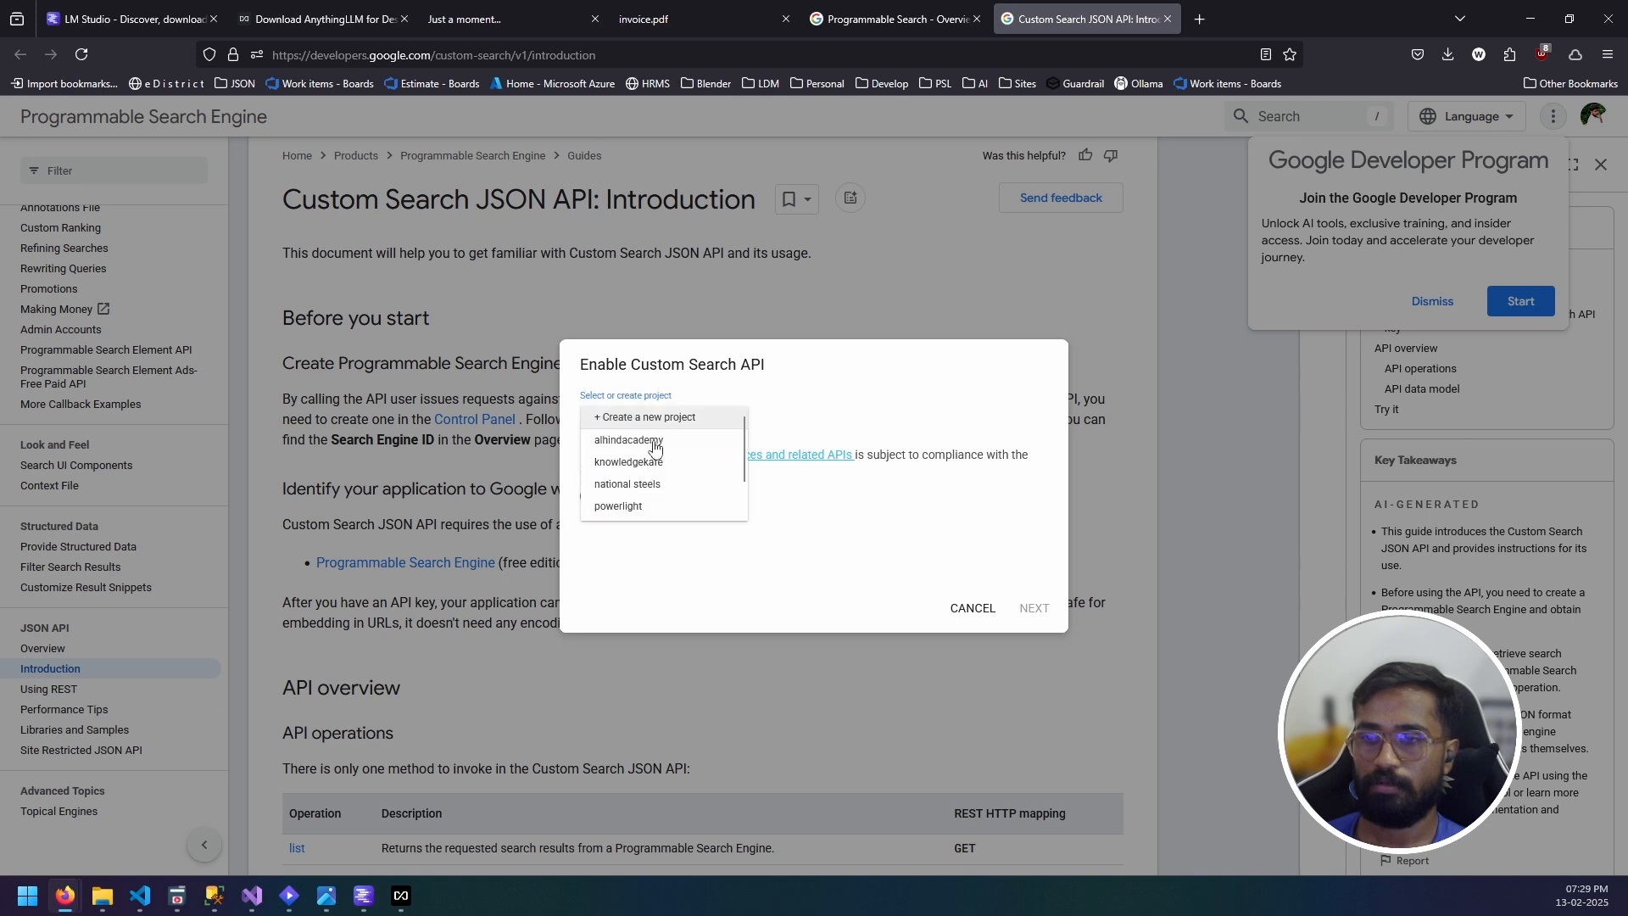
click(654, 422)
drag(654, 426, 510, 413)
text(localllm)
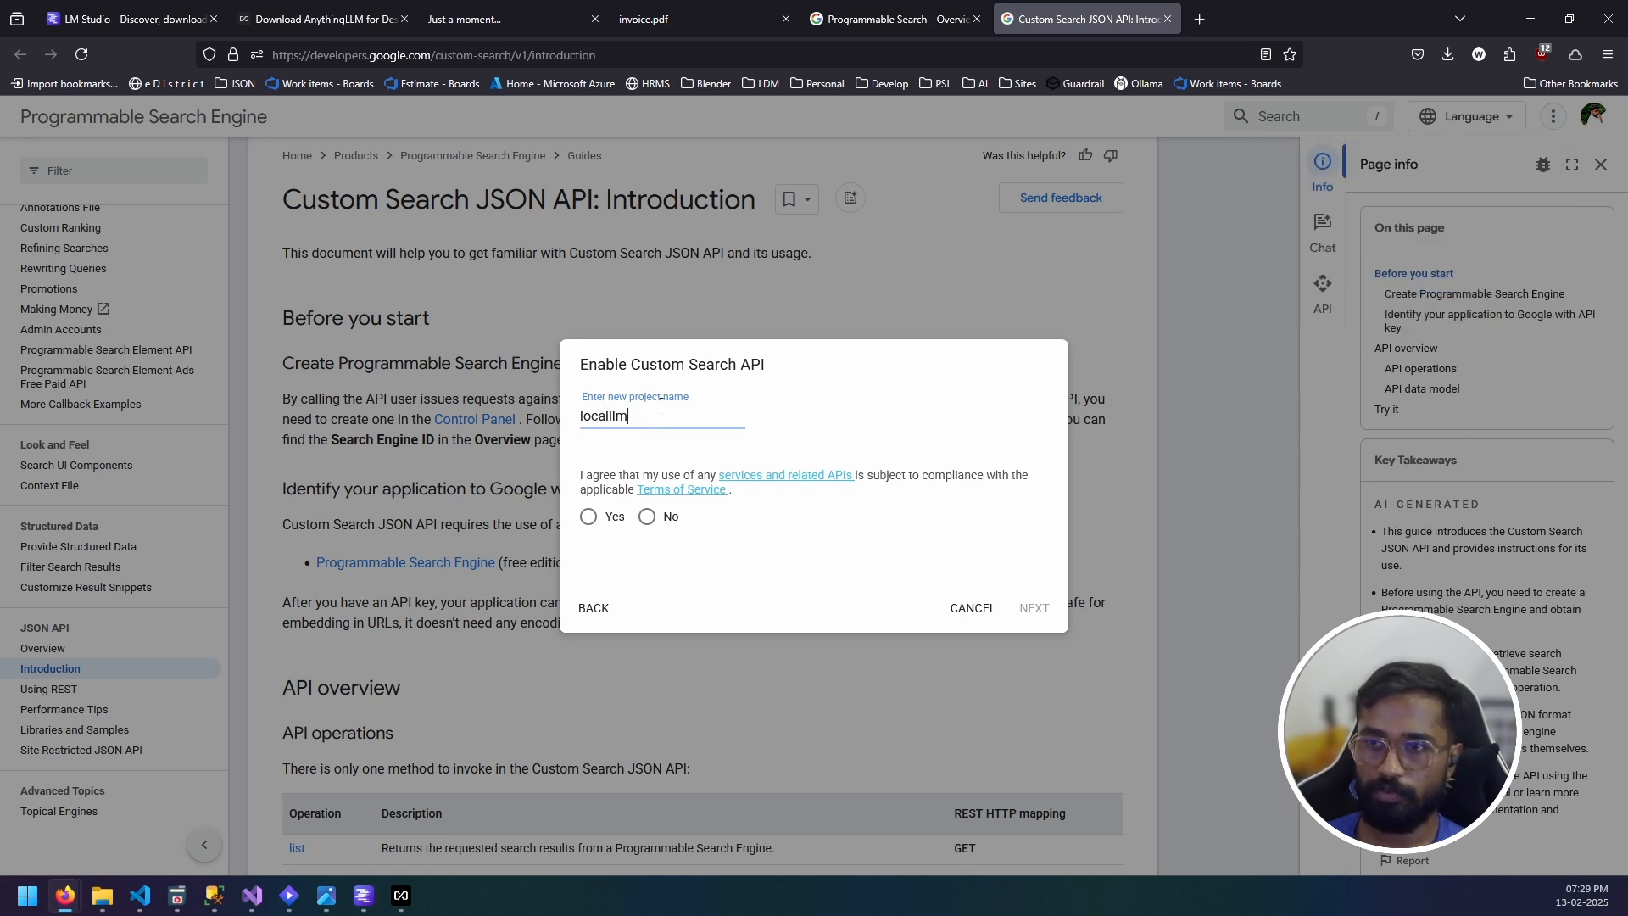
click(591, 518)
click(1024, 612)
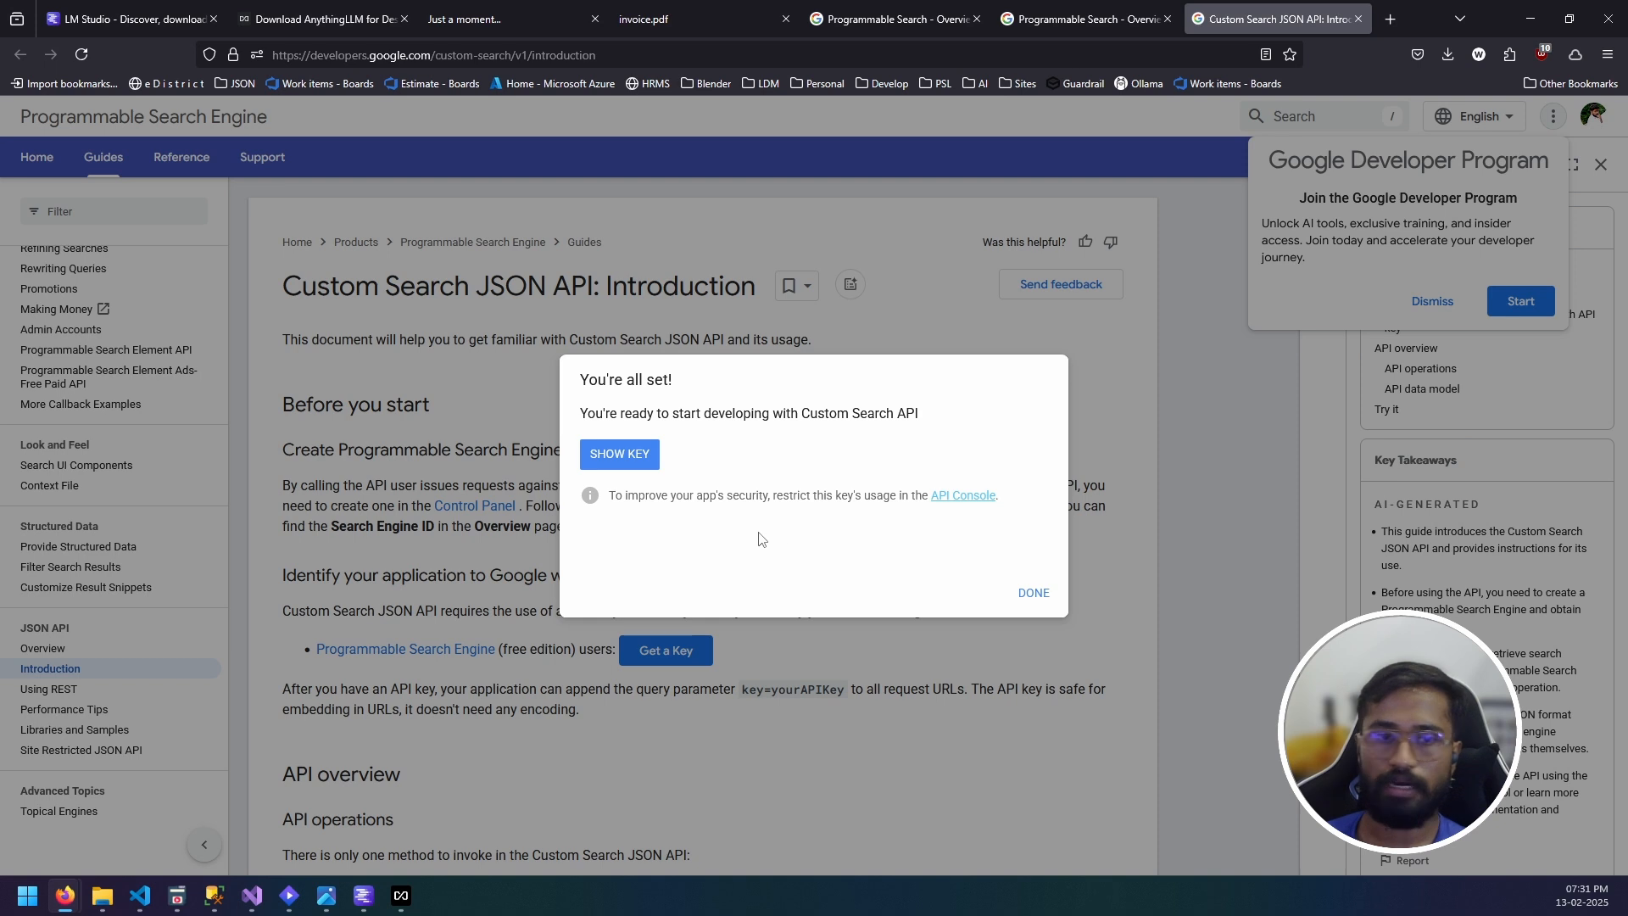
Reveal and copy the generated API key, then paste it into AnythingLLM's Programmatic Access API Key field.
click(635, 467)
click(1010, 477)
click(1033, 593)
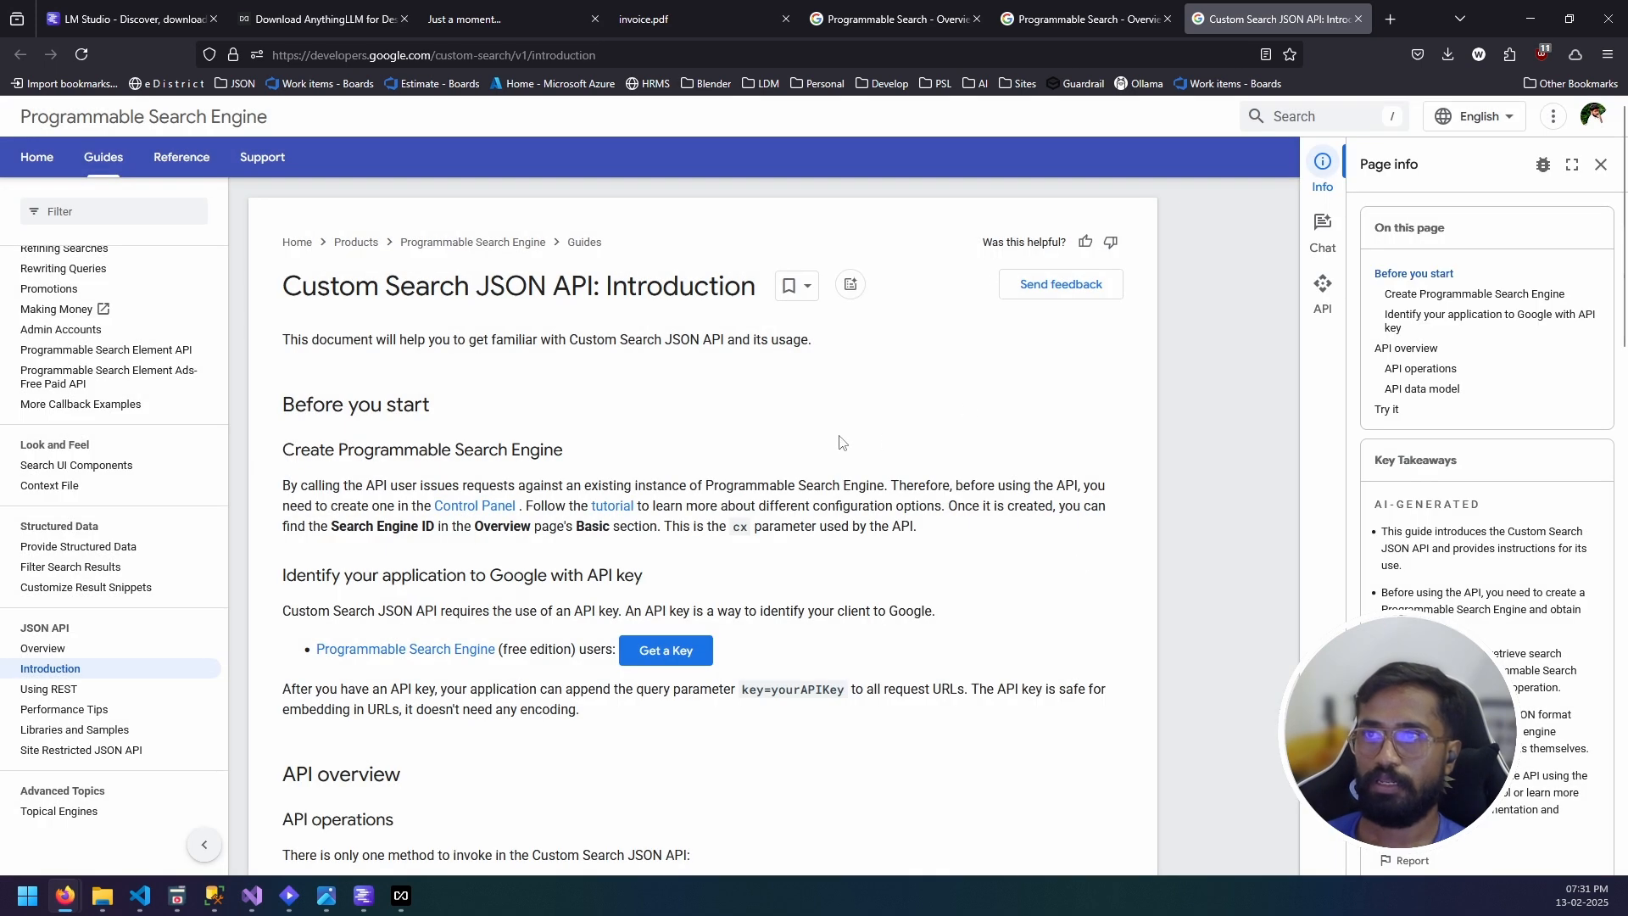
click(402, 896)
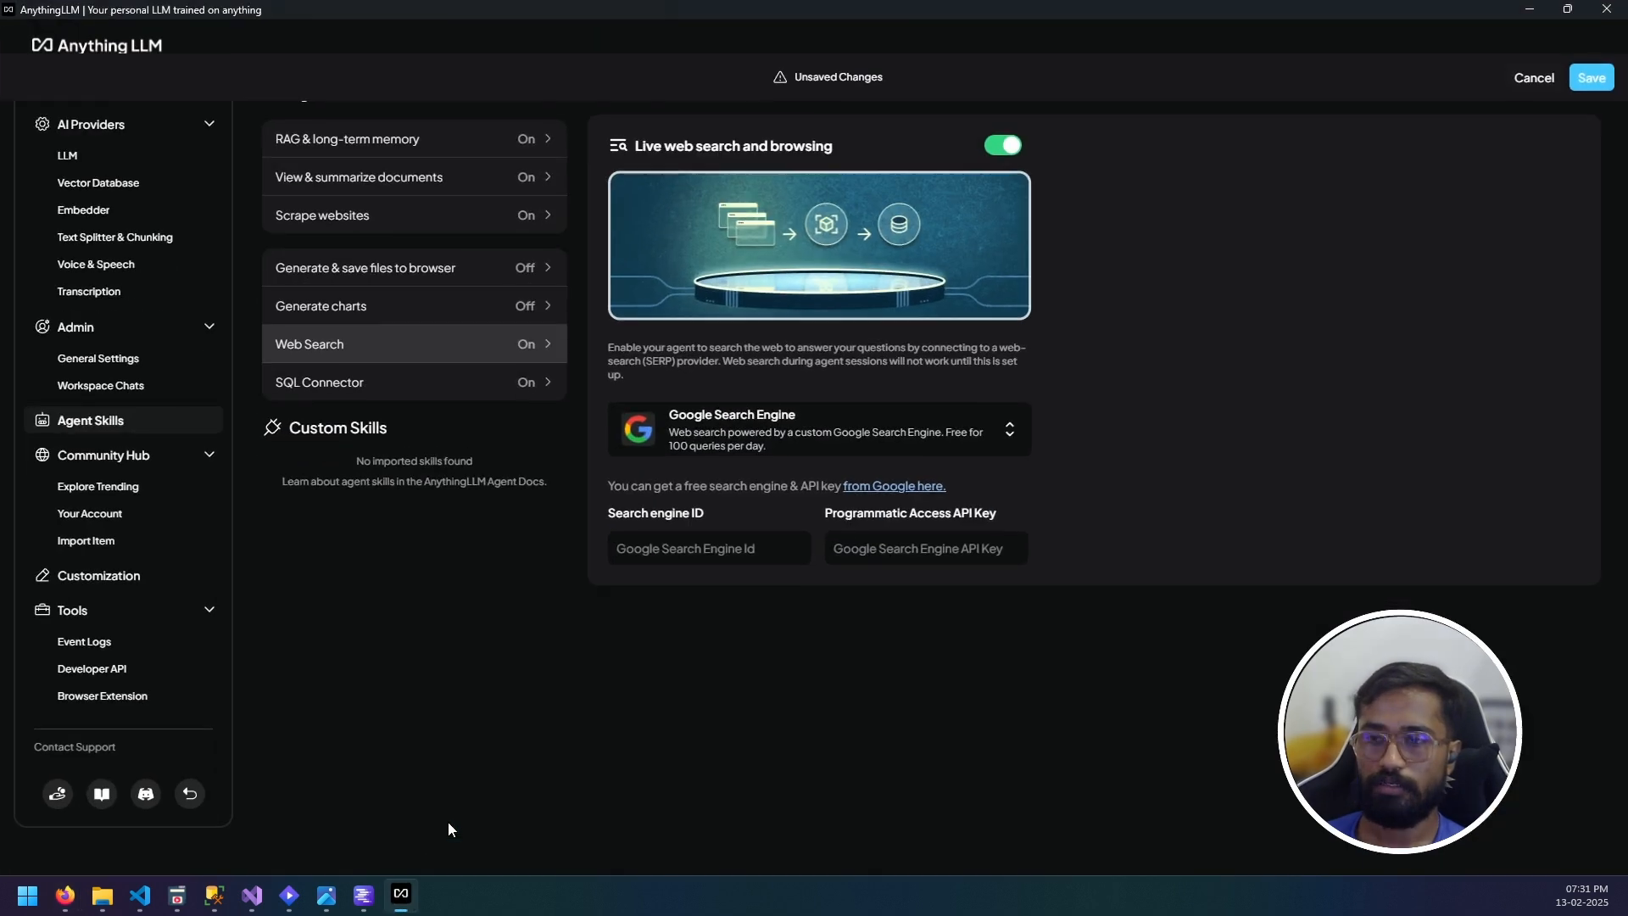
click(865, 560)
key(ctrl+v)
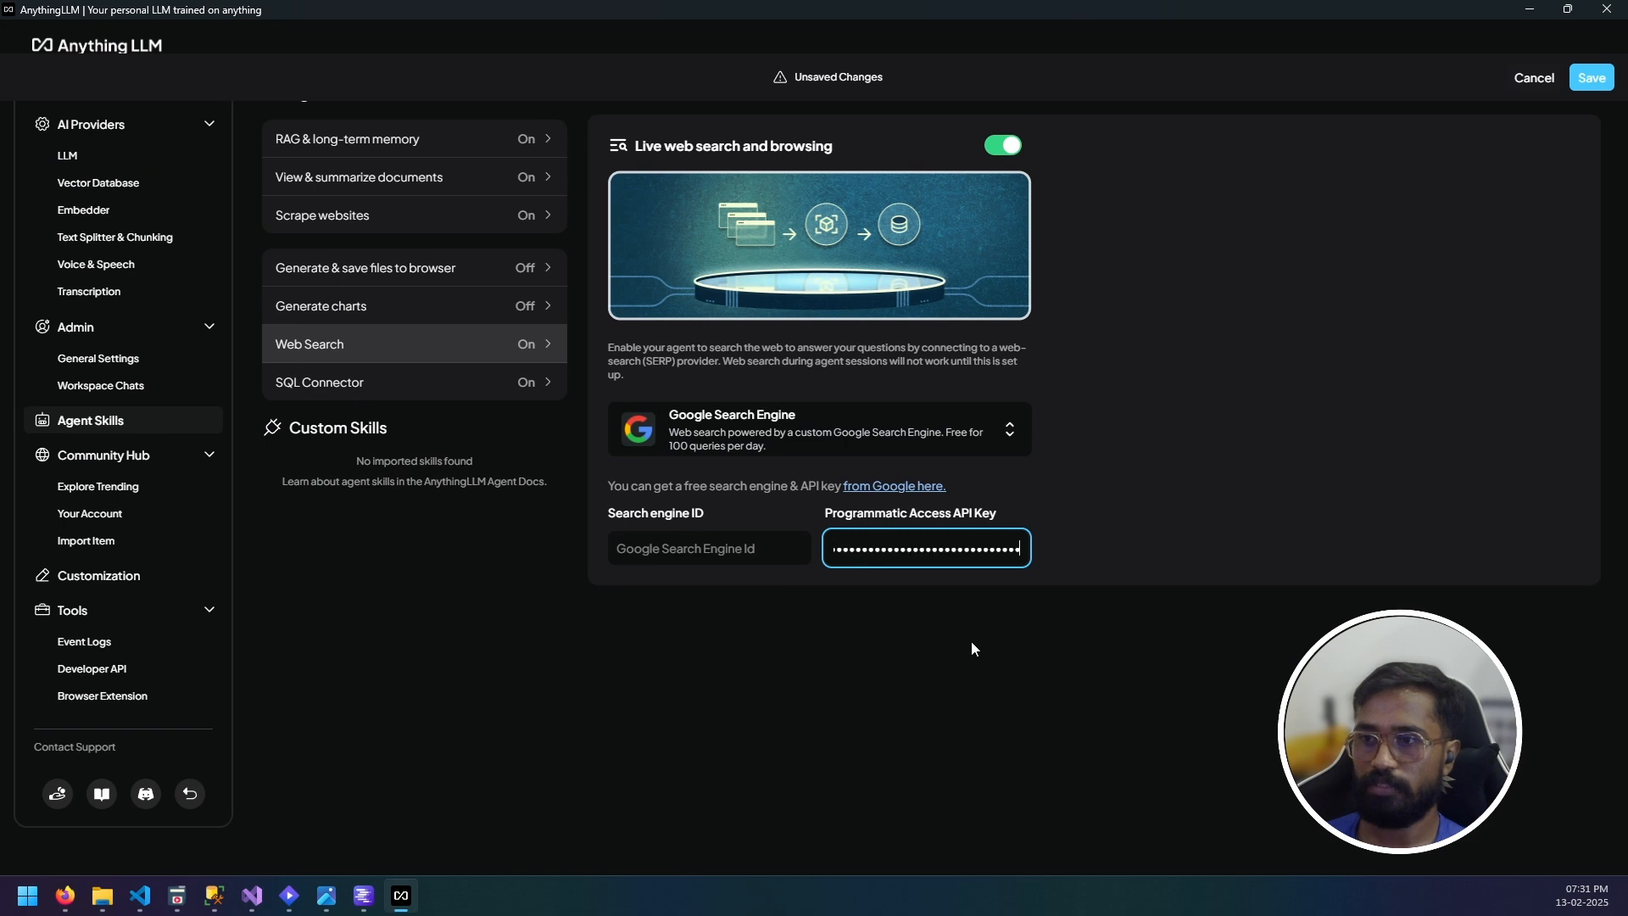
Switch to the browser and copy the Search engine ID from the anythingllm engine's overview page.
drag(709, 514, 616, 514)
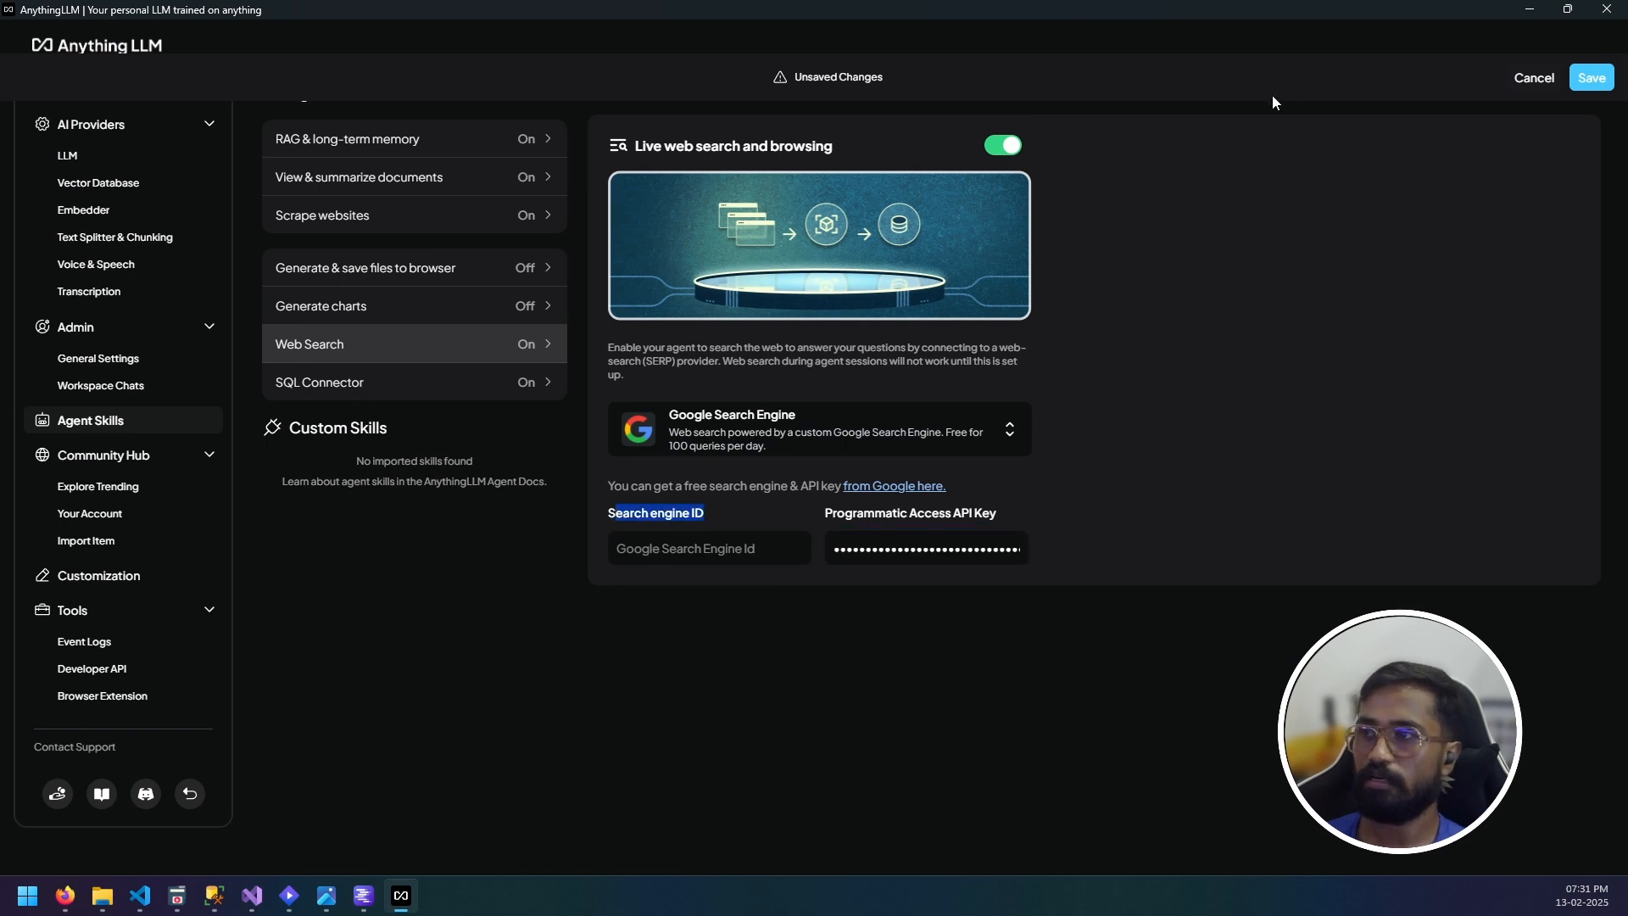
key(alt+Tab)
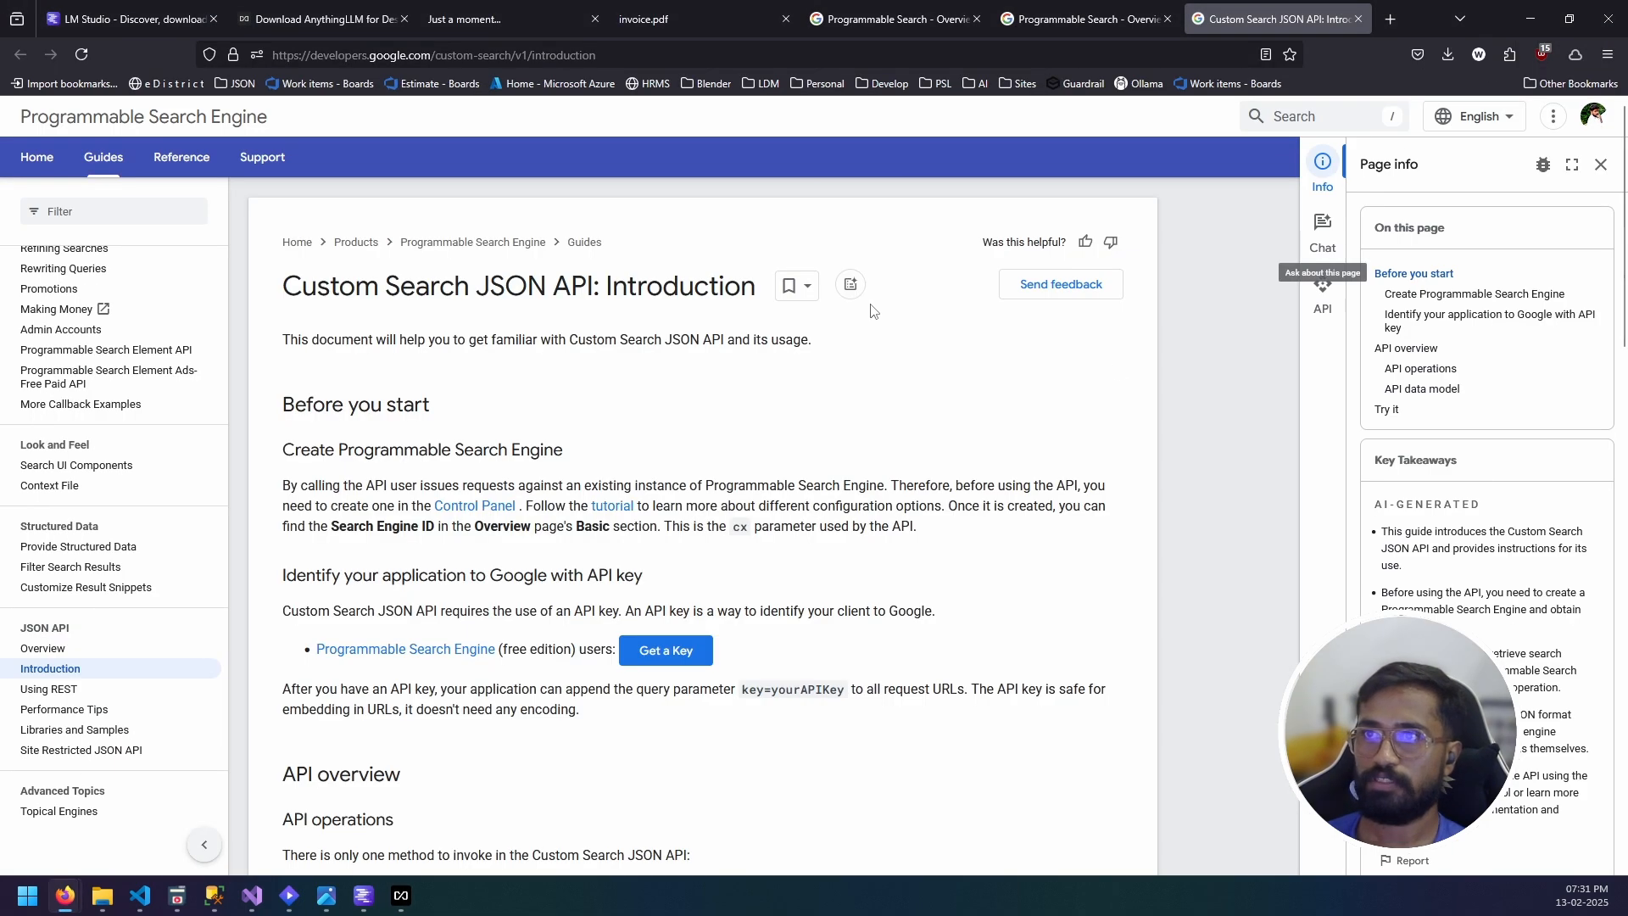
click(888, 22)
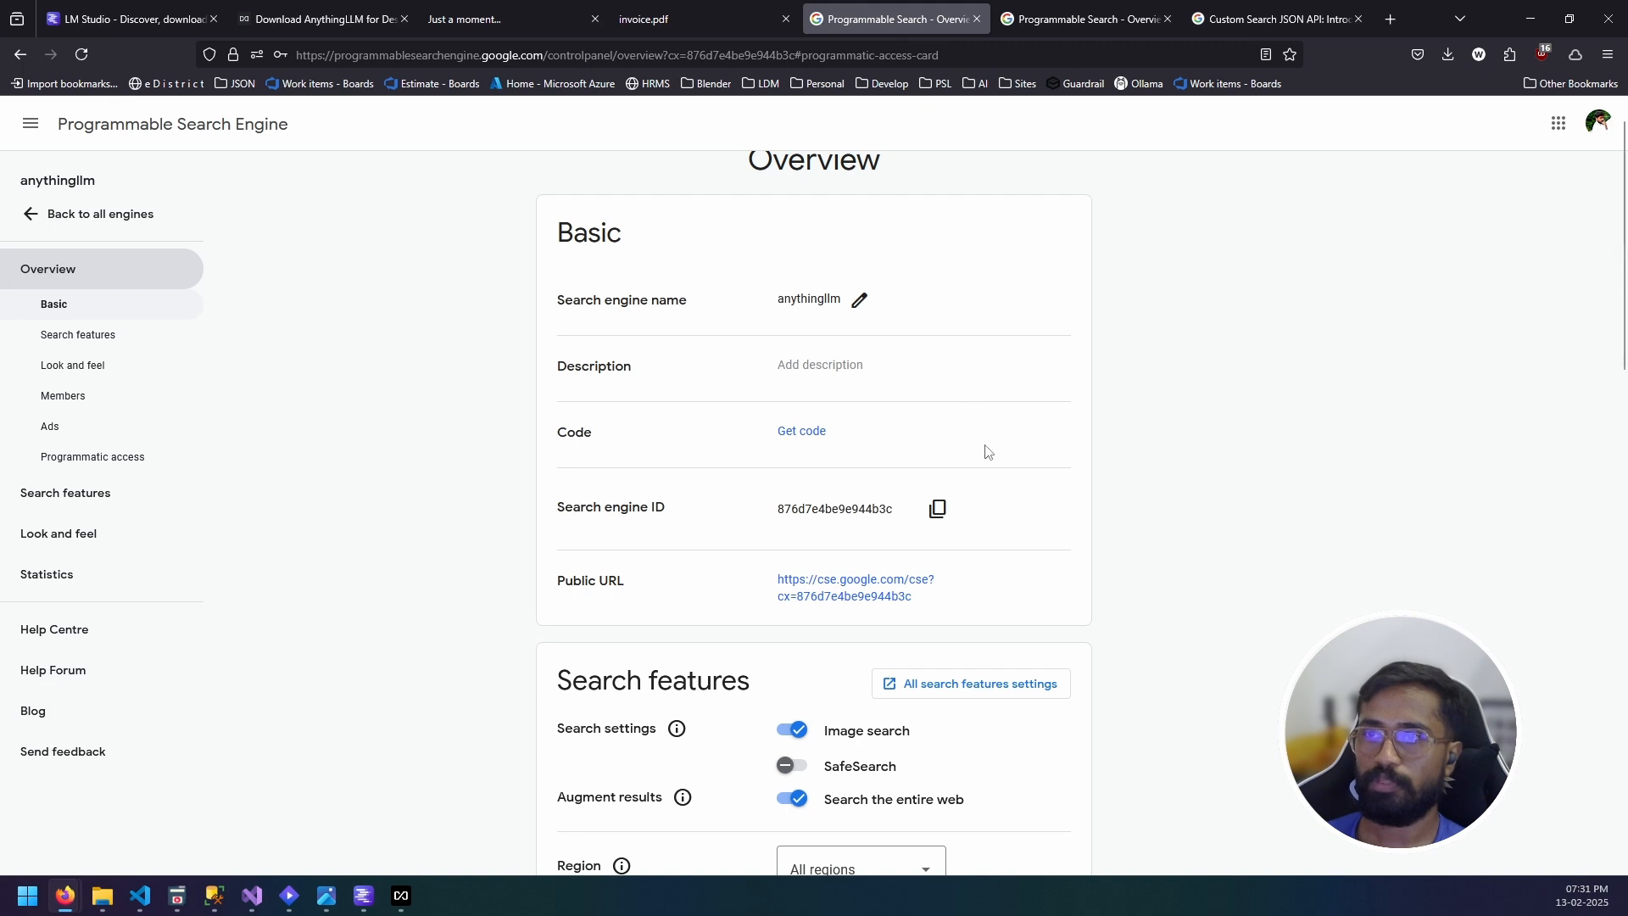
scroll(882, 229, down, 1)
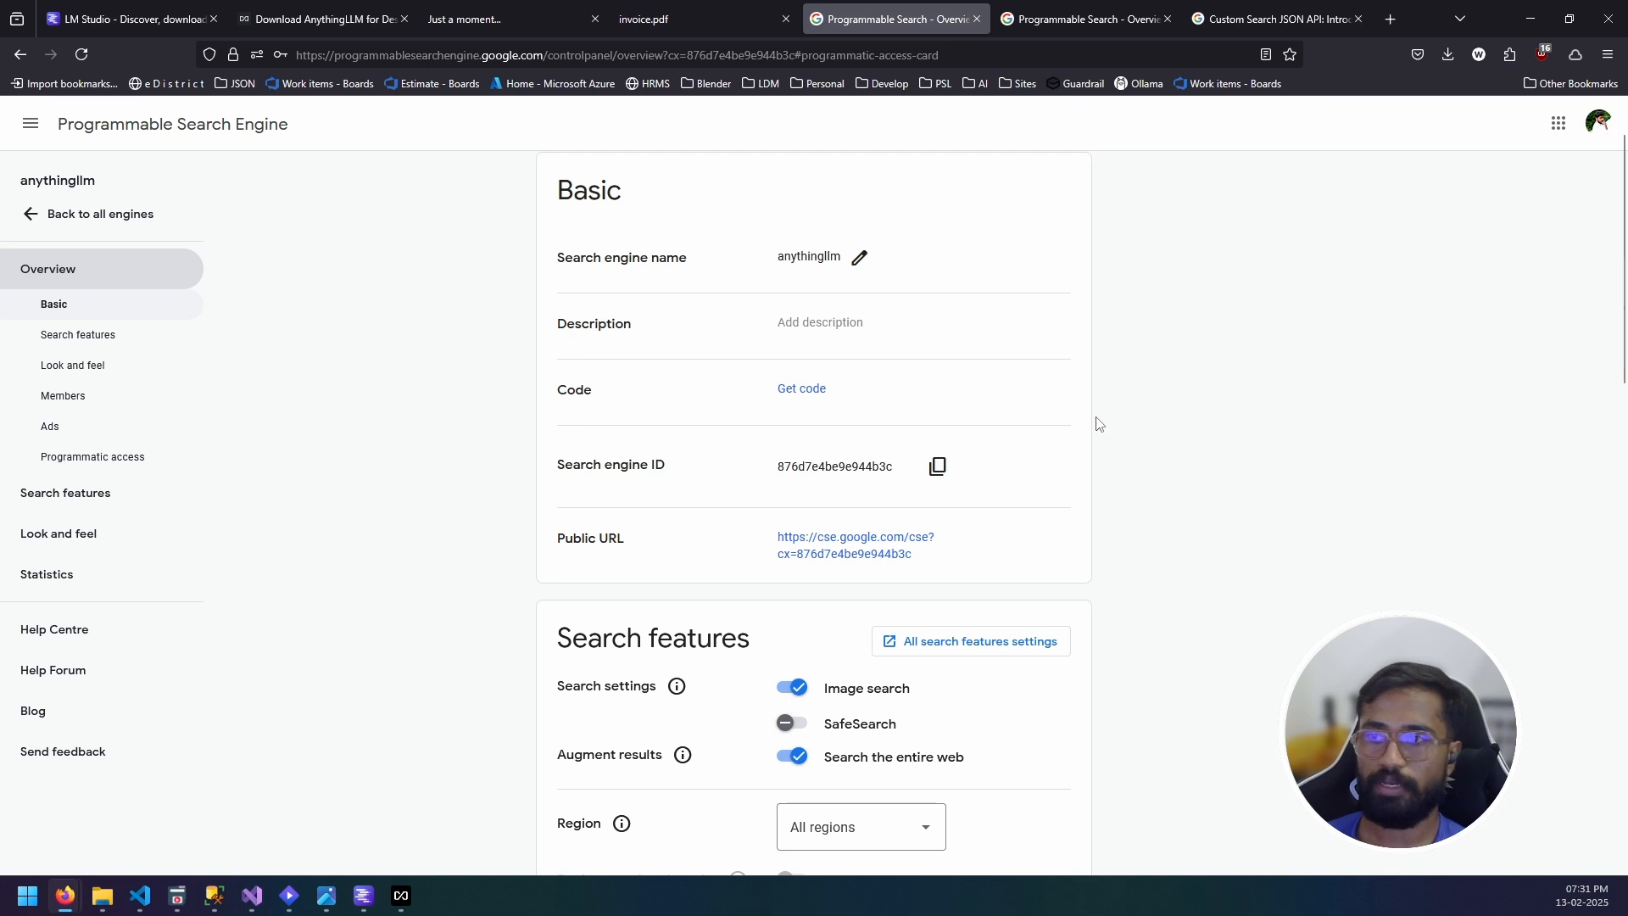
drag(662, 470, 555, 468)
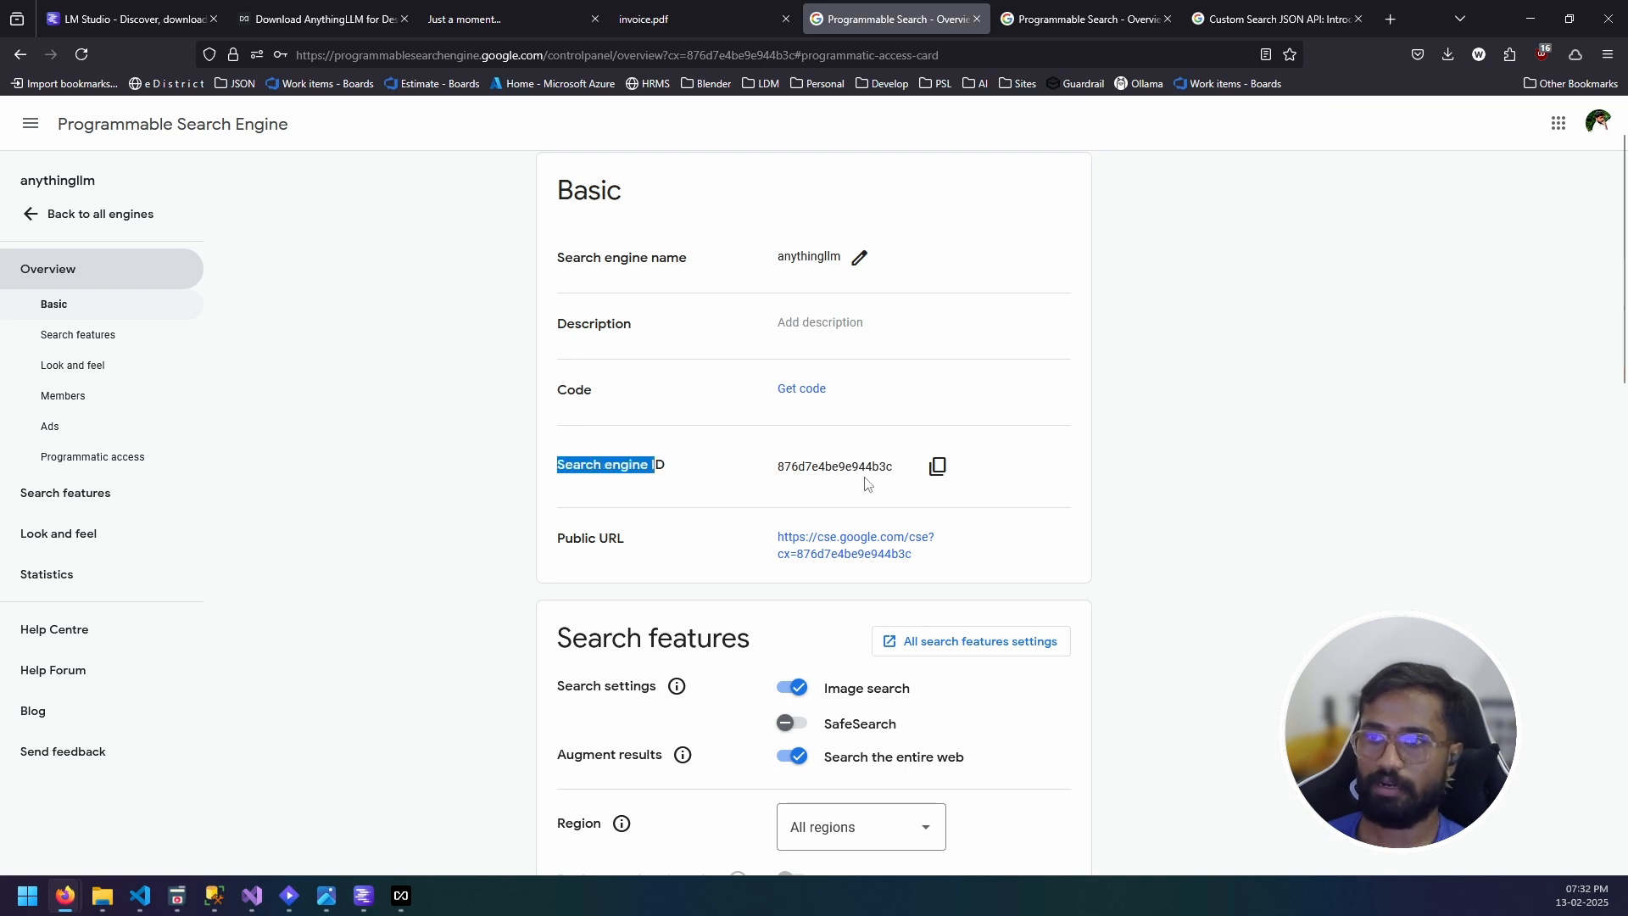
click(937, 467)
Return to AnythingLLM, paste the copied ID as the Web Search skill's Search engine ID, and save the changes.
click(401, 896)
click(678, 547)
key(ctrl+v)
click(820, 672)
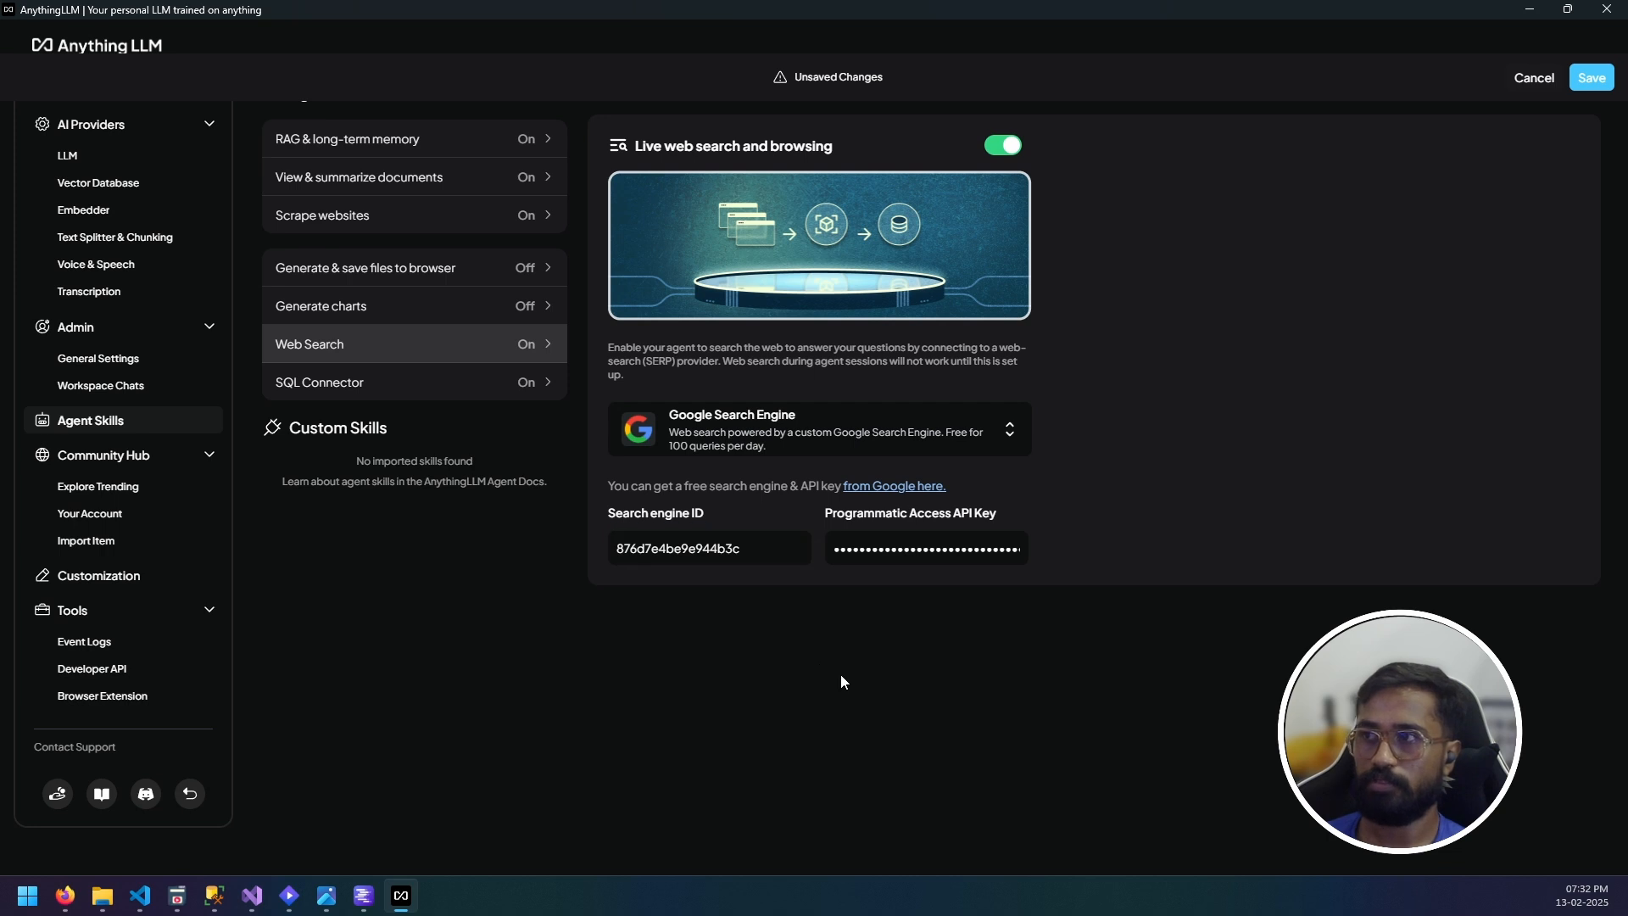
click(1591, 78)
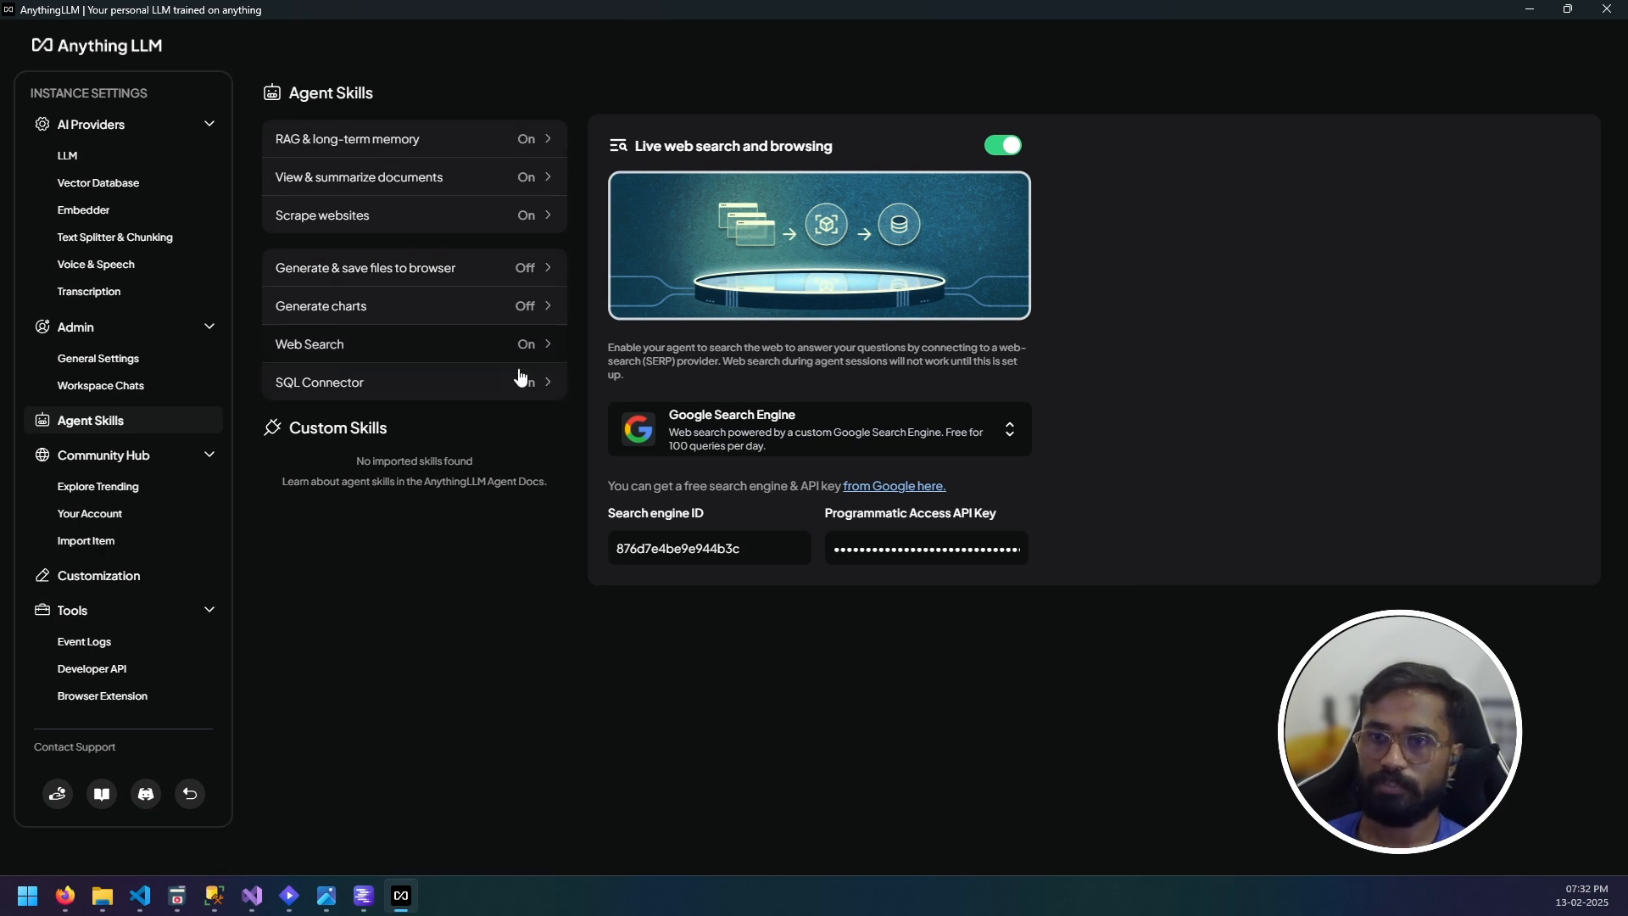
Review the SQL Connector skill's database connections and return from the instance settings to the workspaces.
click(446, 388)
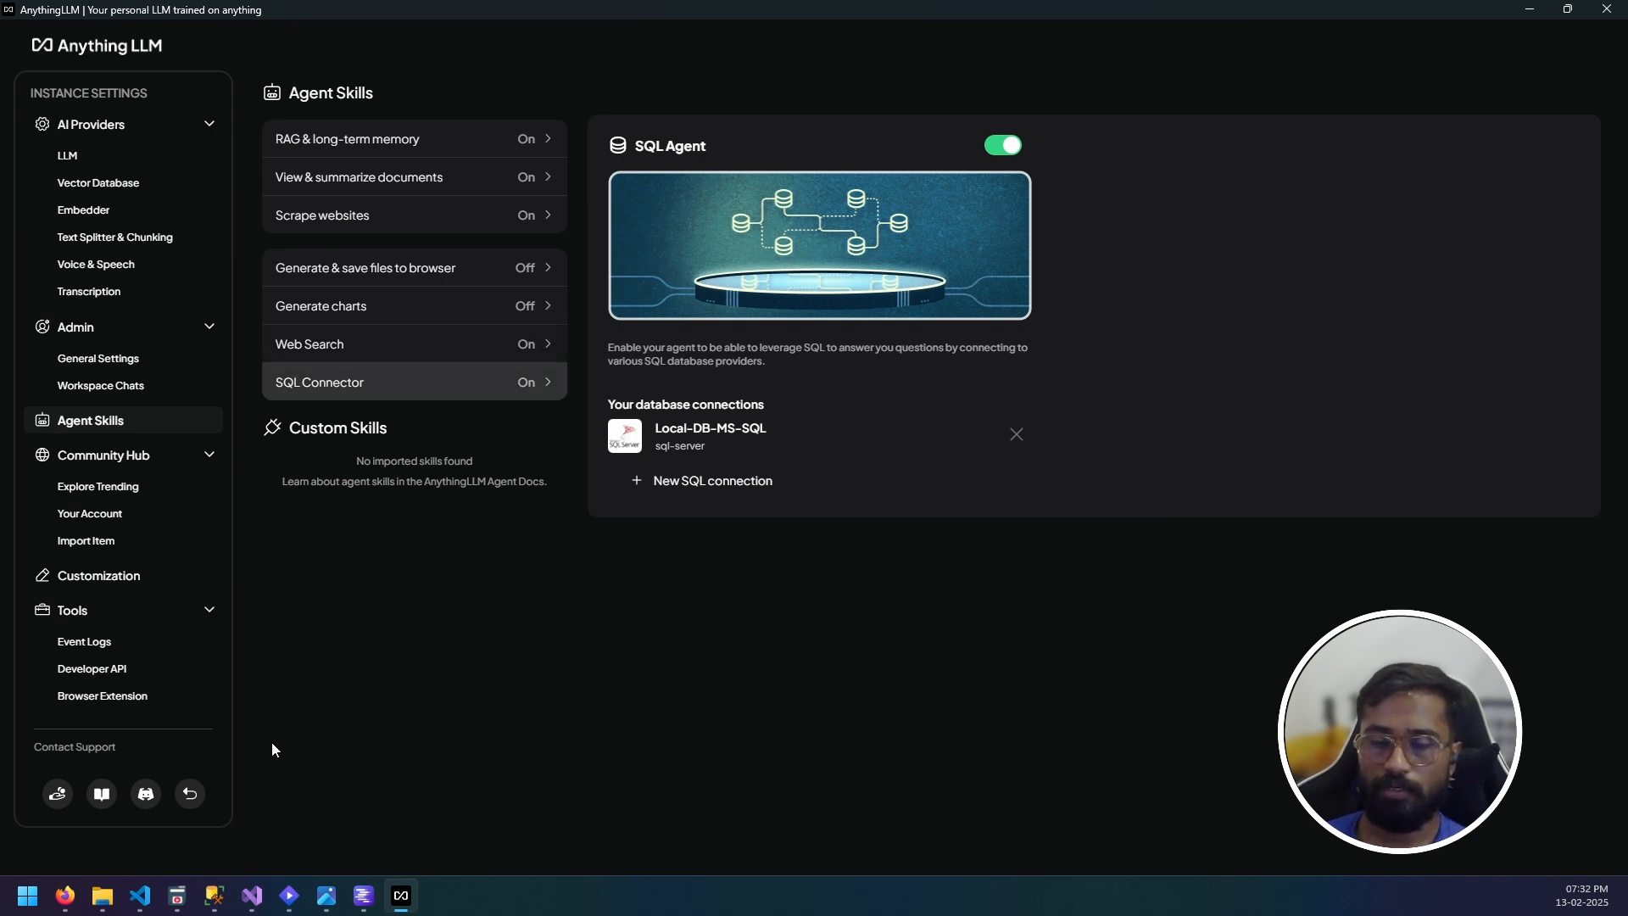
click(190, 794)
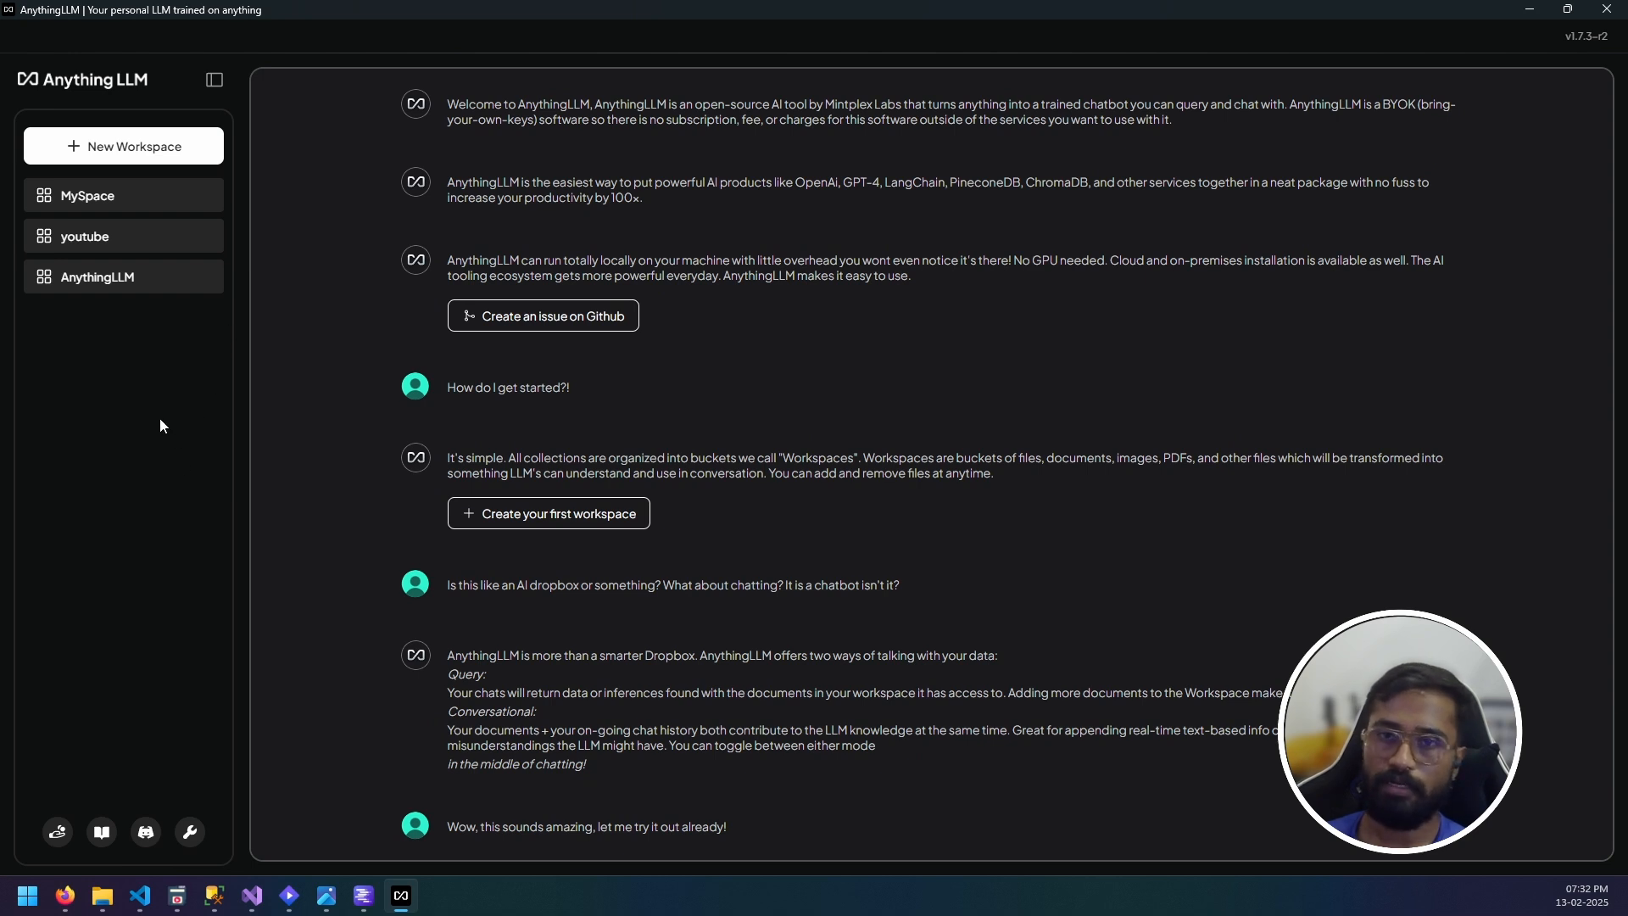
click(138, 241)
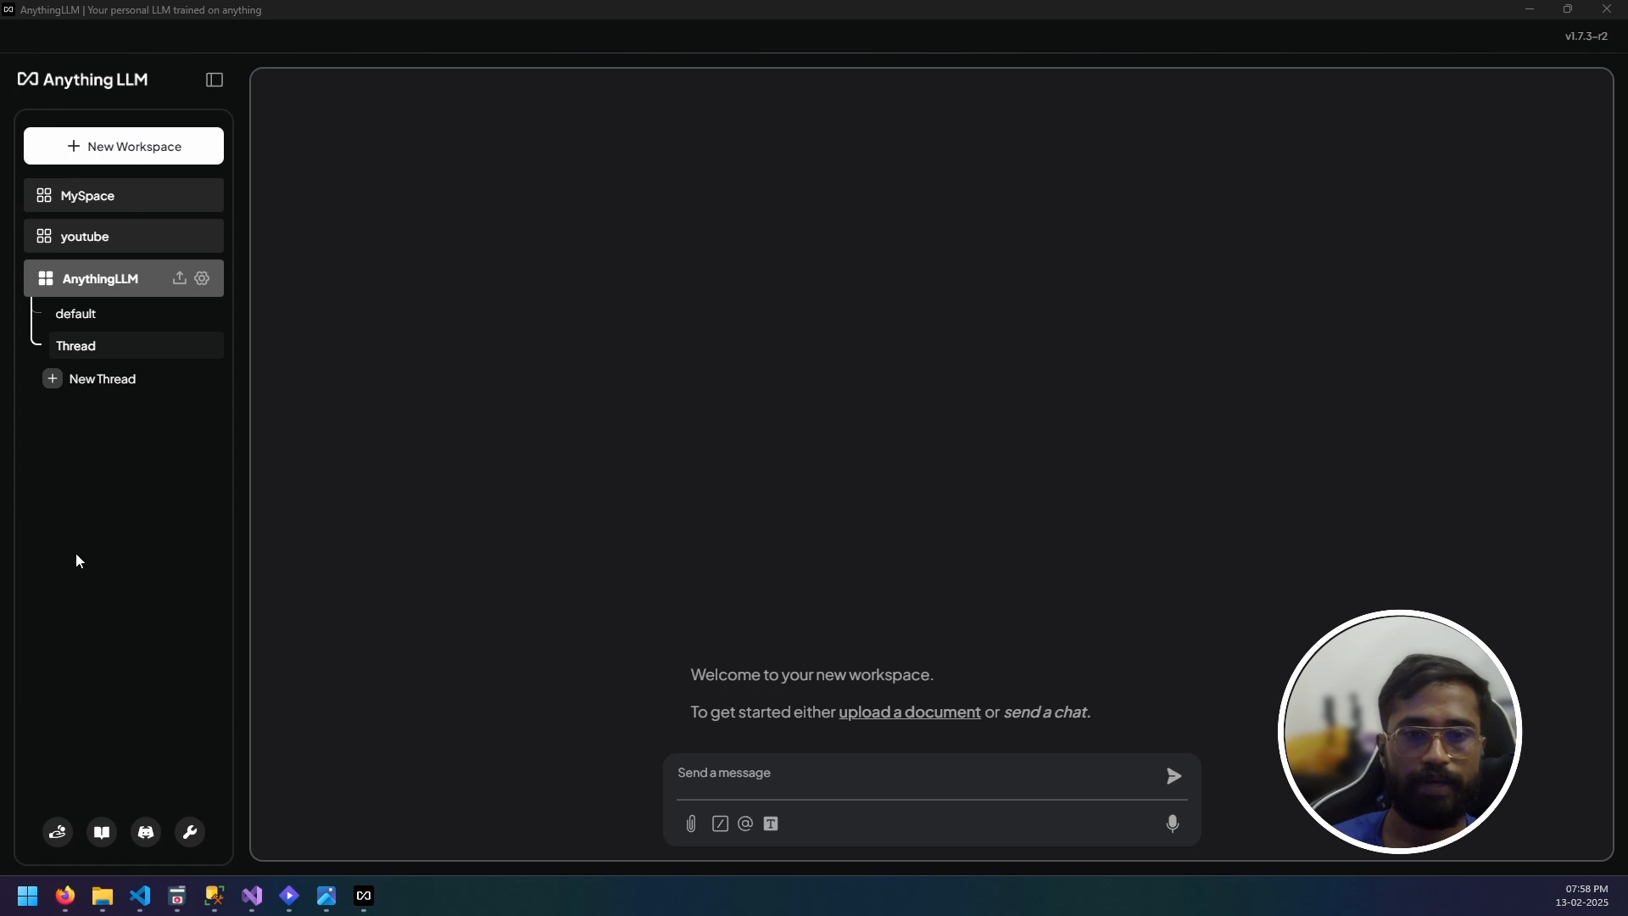
Check the Web Search skill's provider settings under Agent Skills and return to the AnythingLLM workspace.
click(202, 278)
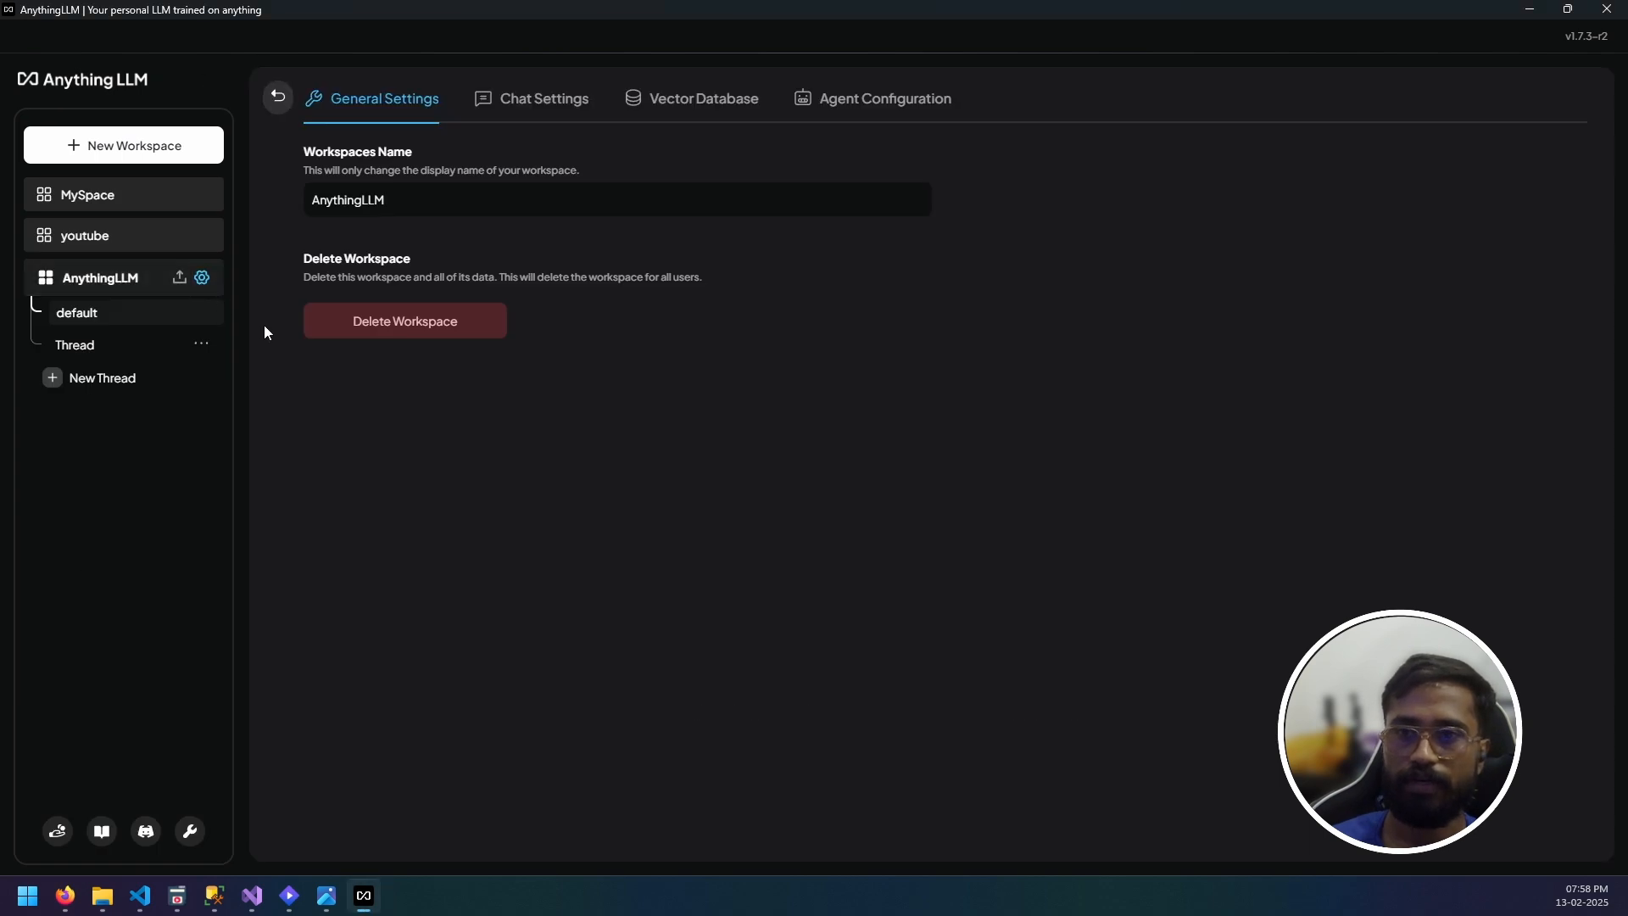
click(190, 830)
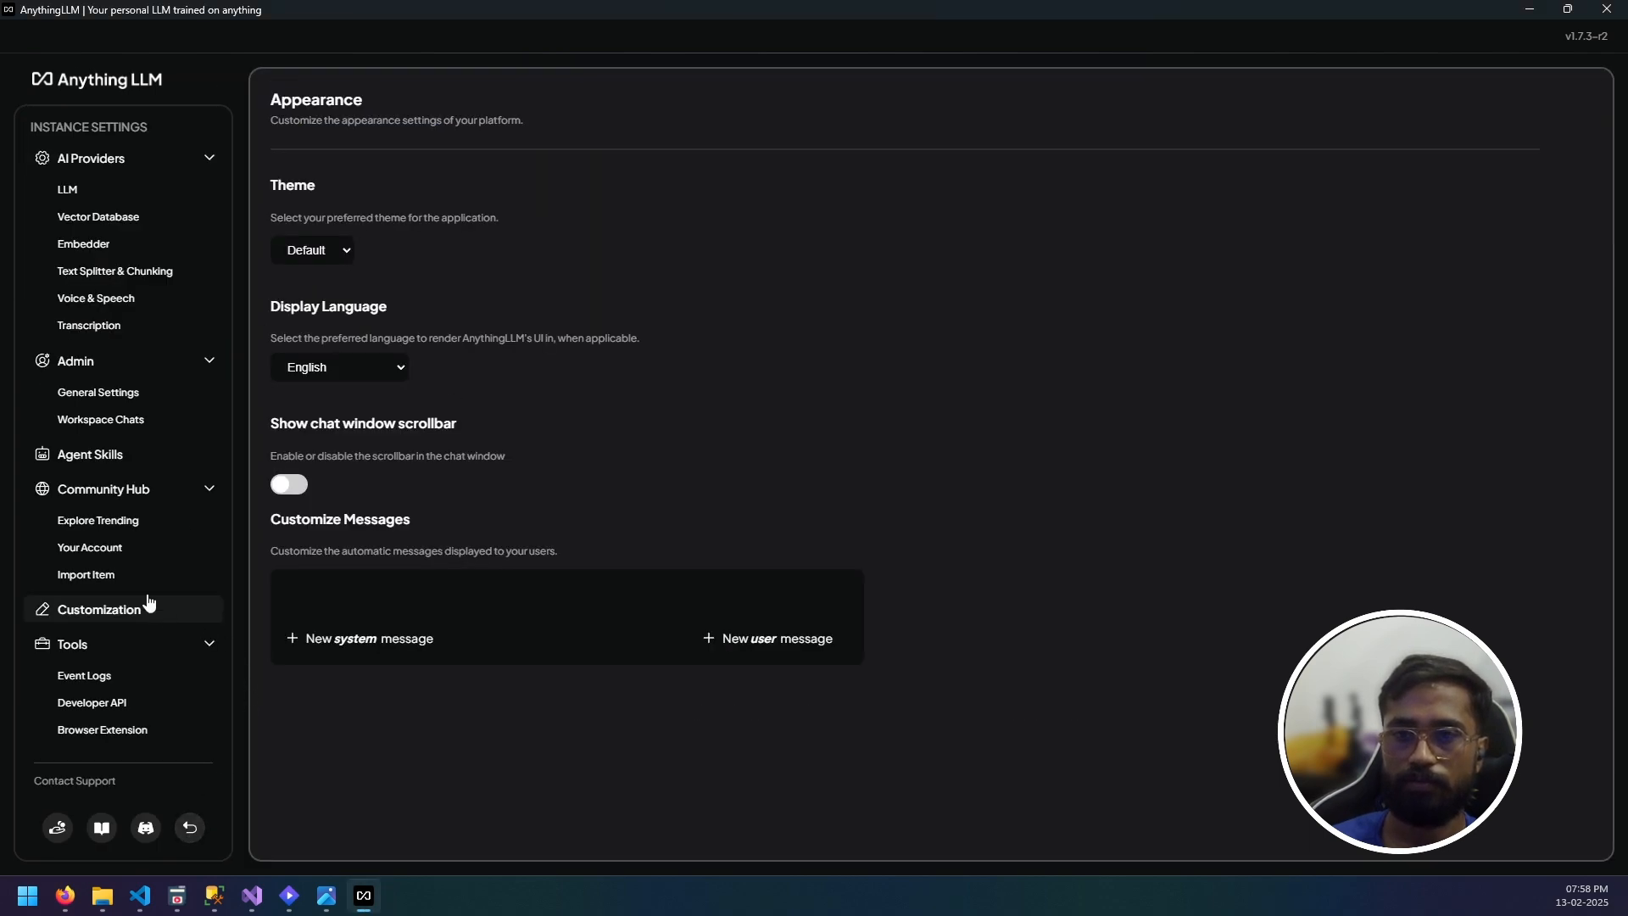
click(99, 456)
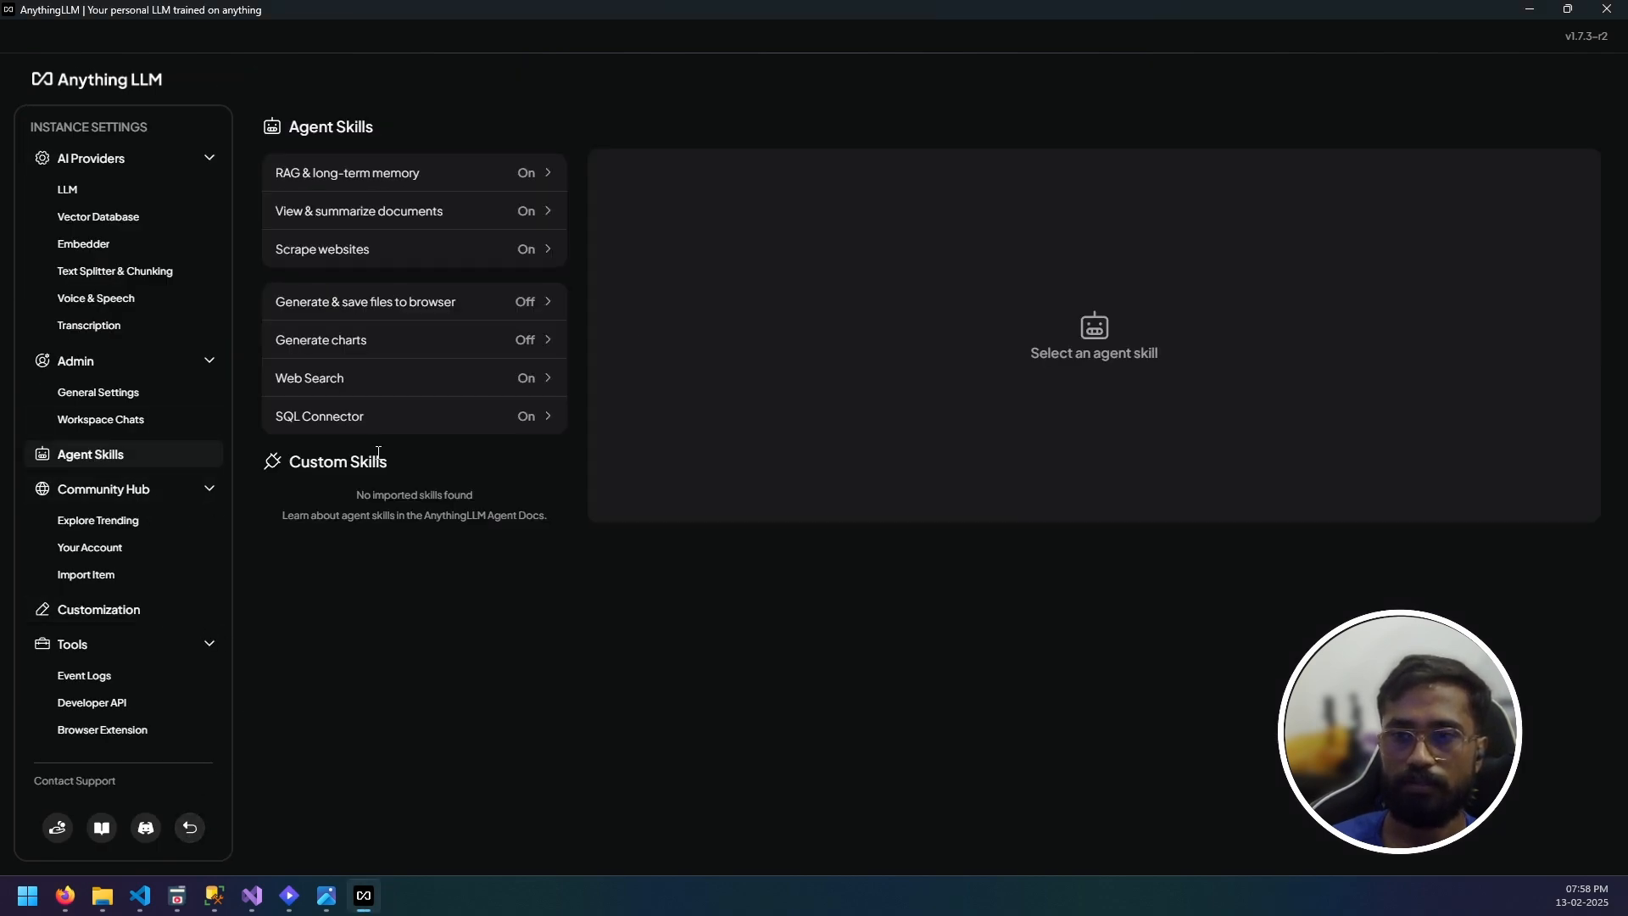
click(366, 378)
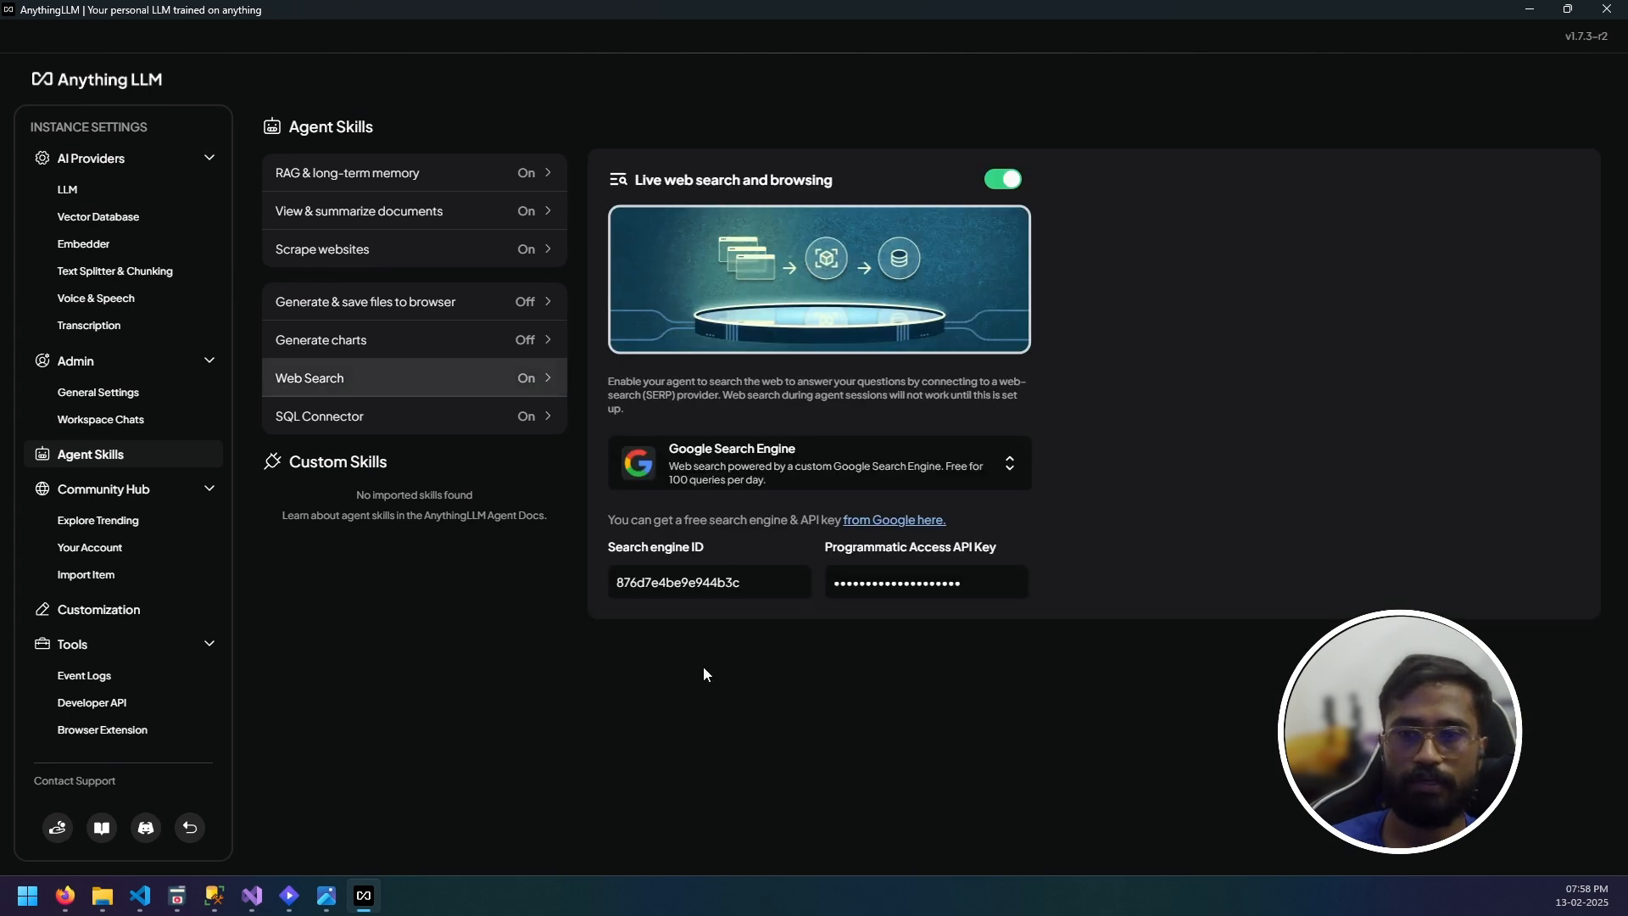
click(190, 826)
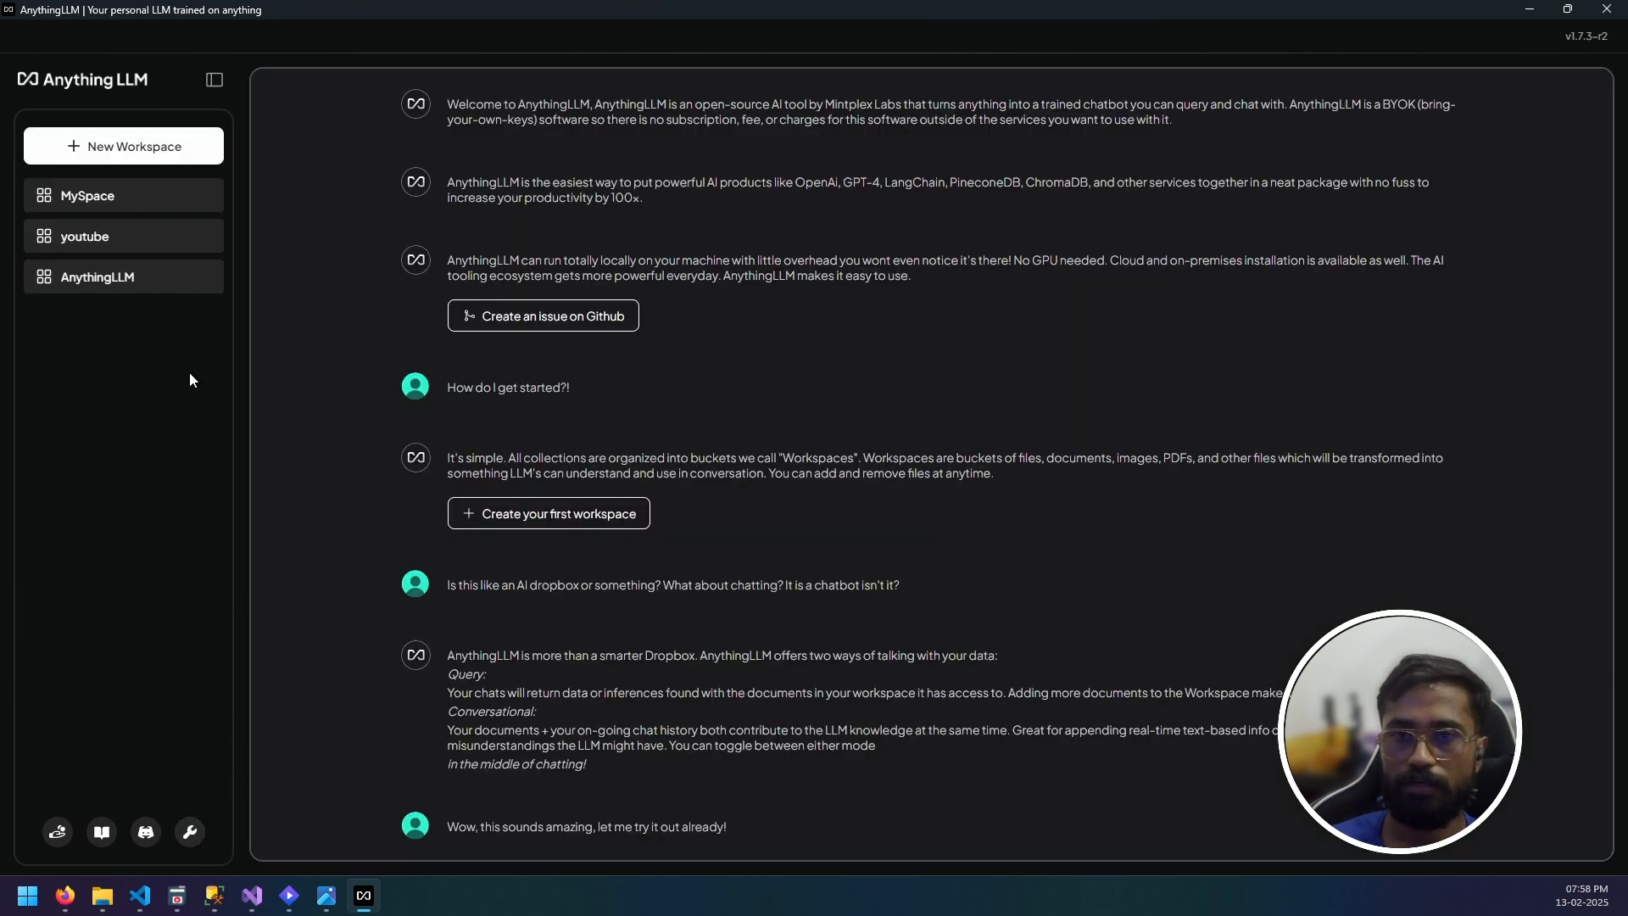
click(159, 282)
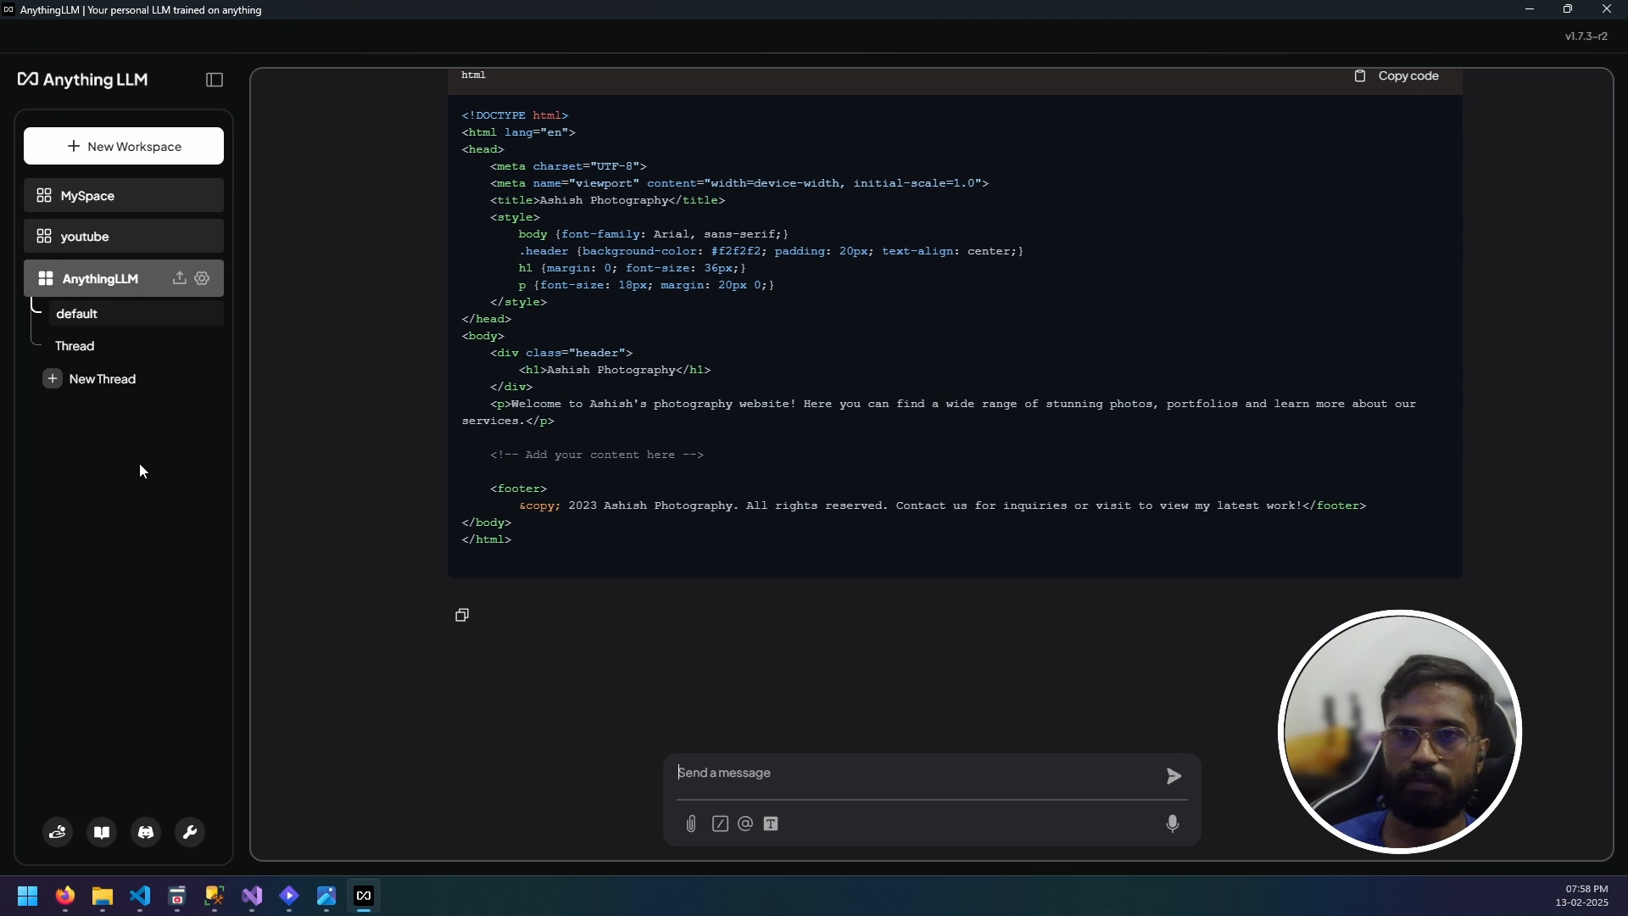
In the AnythingLLM workspace's agent configuration, select Groq as the Workspace Agent LLM Provider.
click(202, 278)
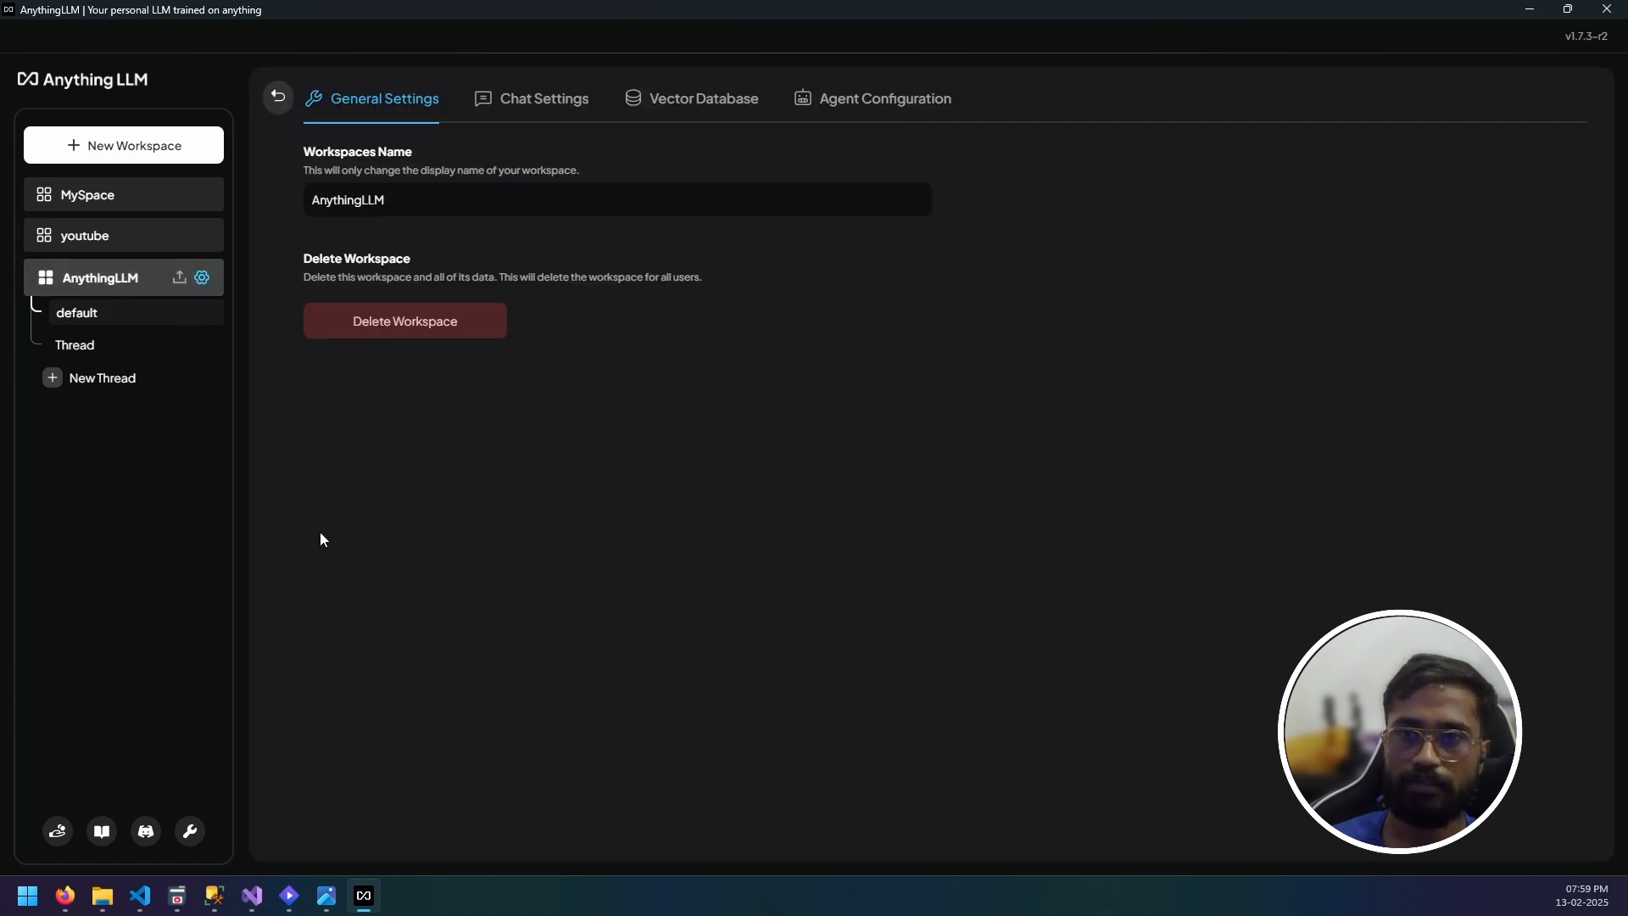
click(854, 101)
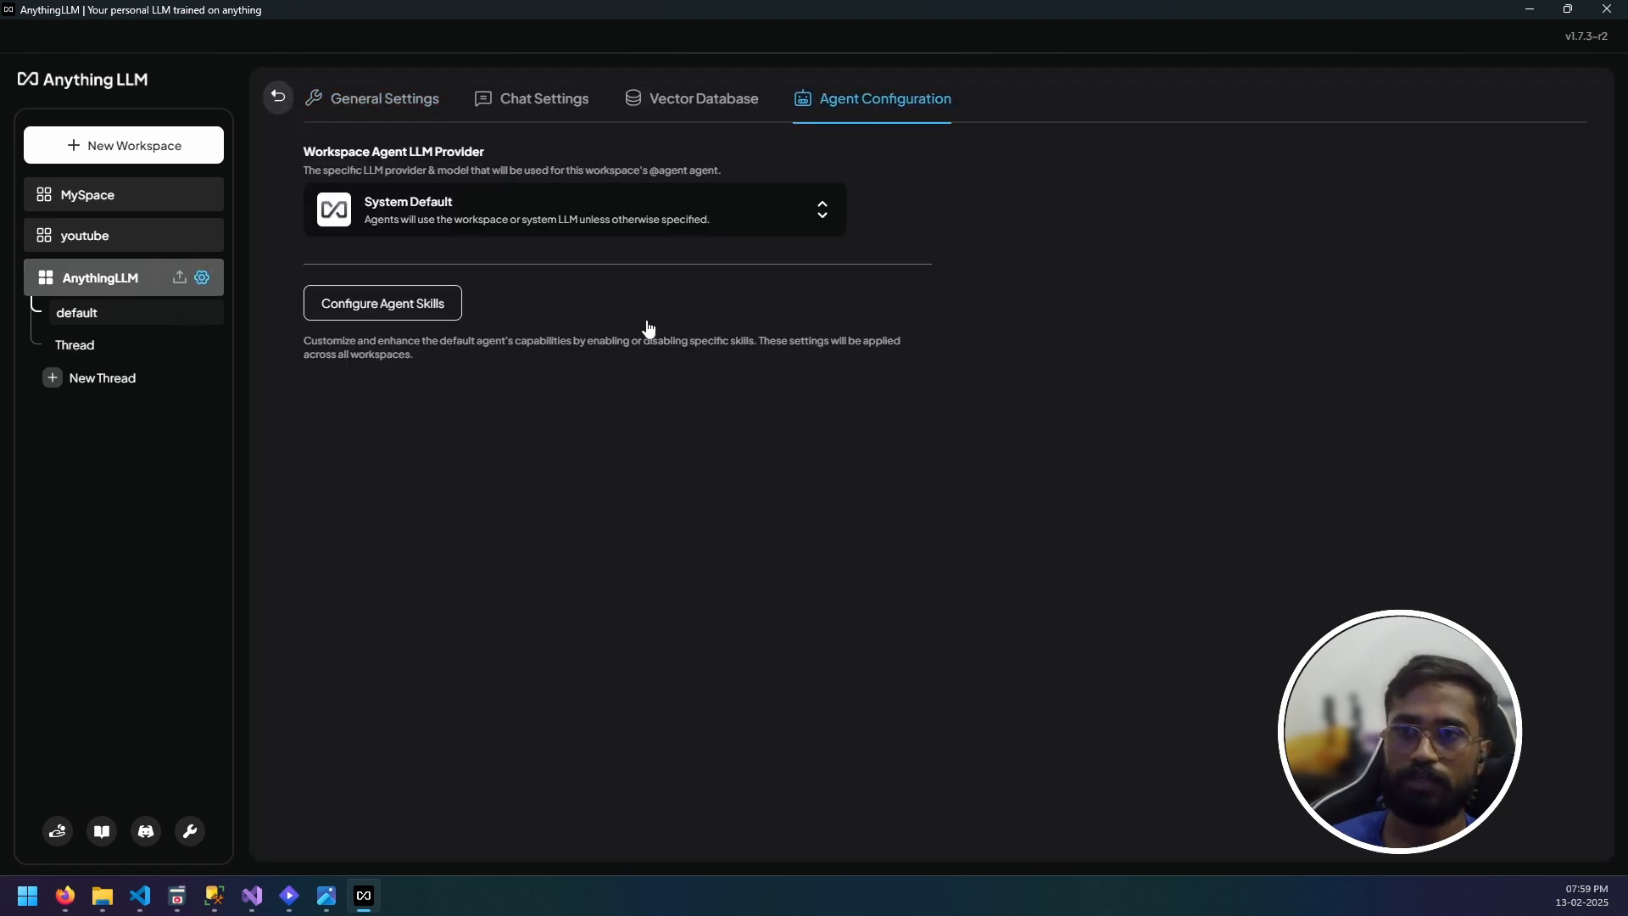
click(470, 226)
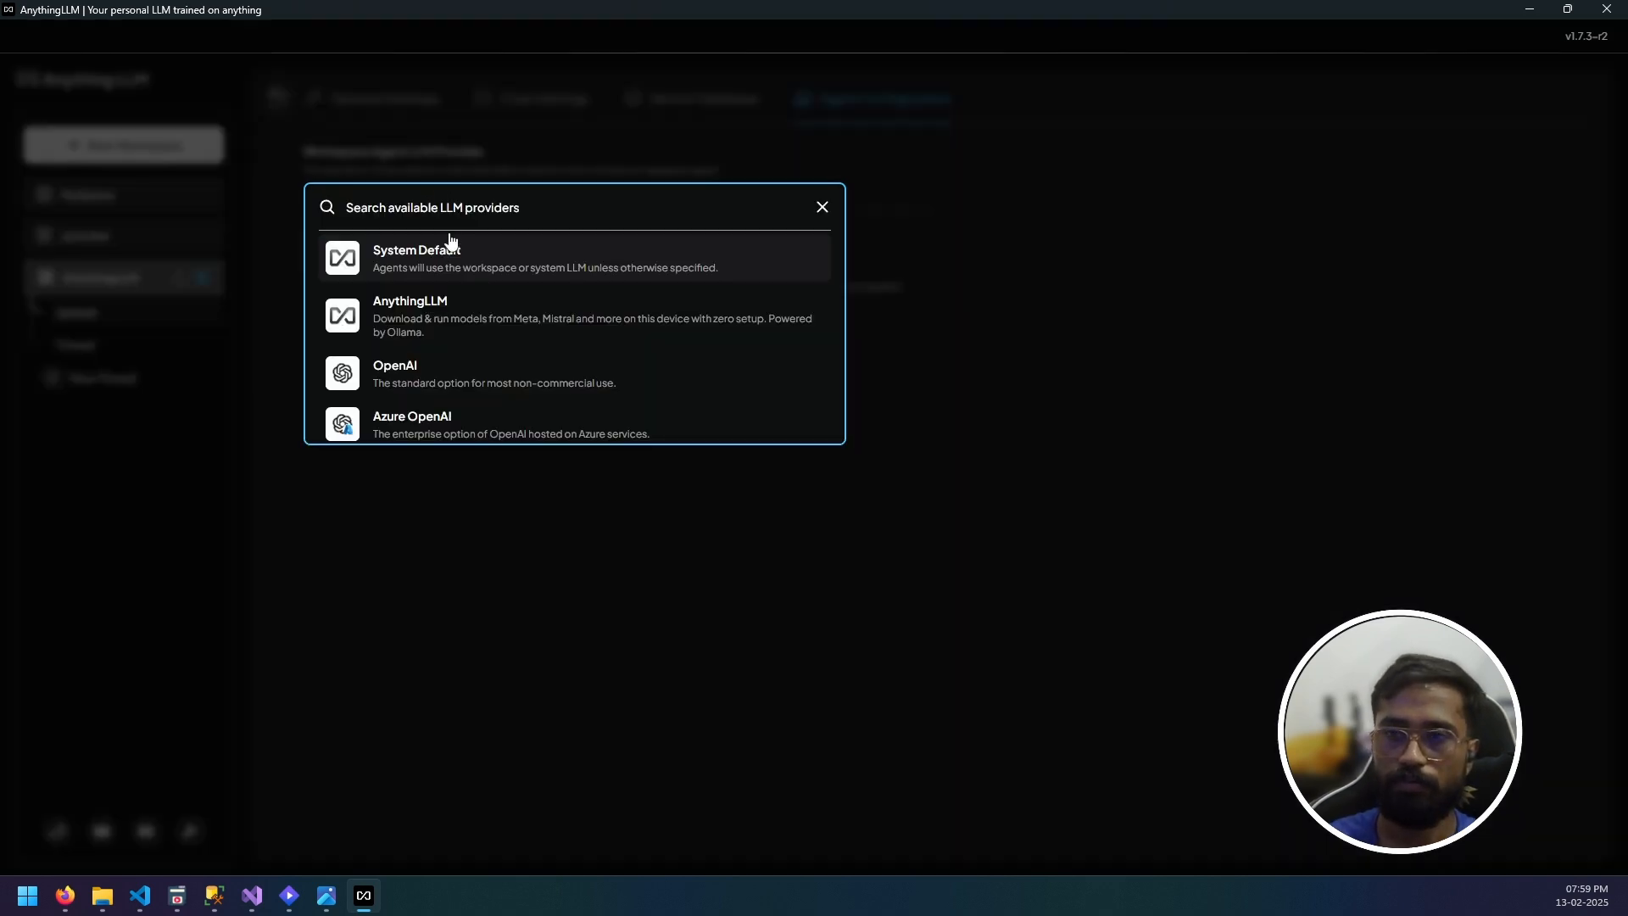
scroll(458, 277, down, 4)
scroll(462, 283, down, 4)
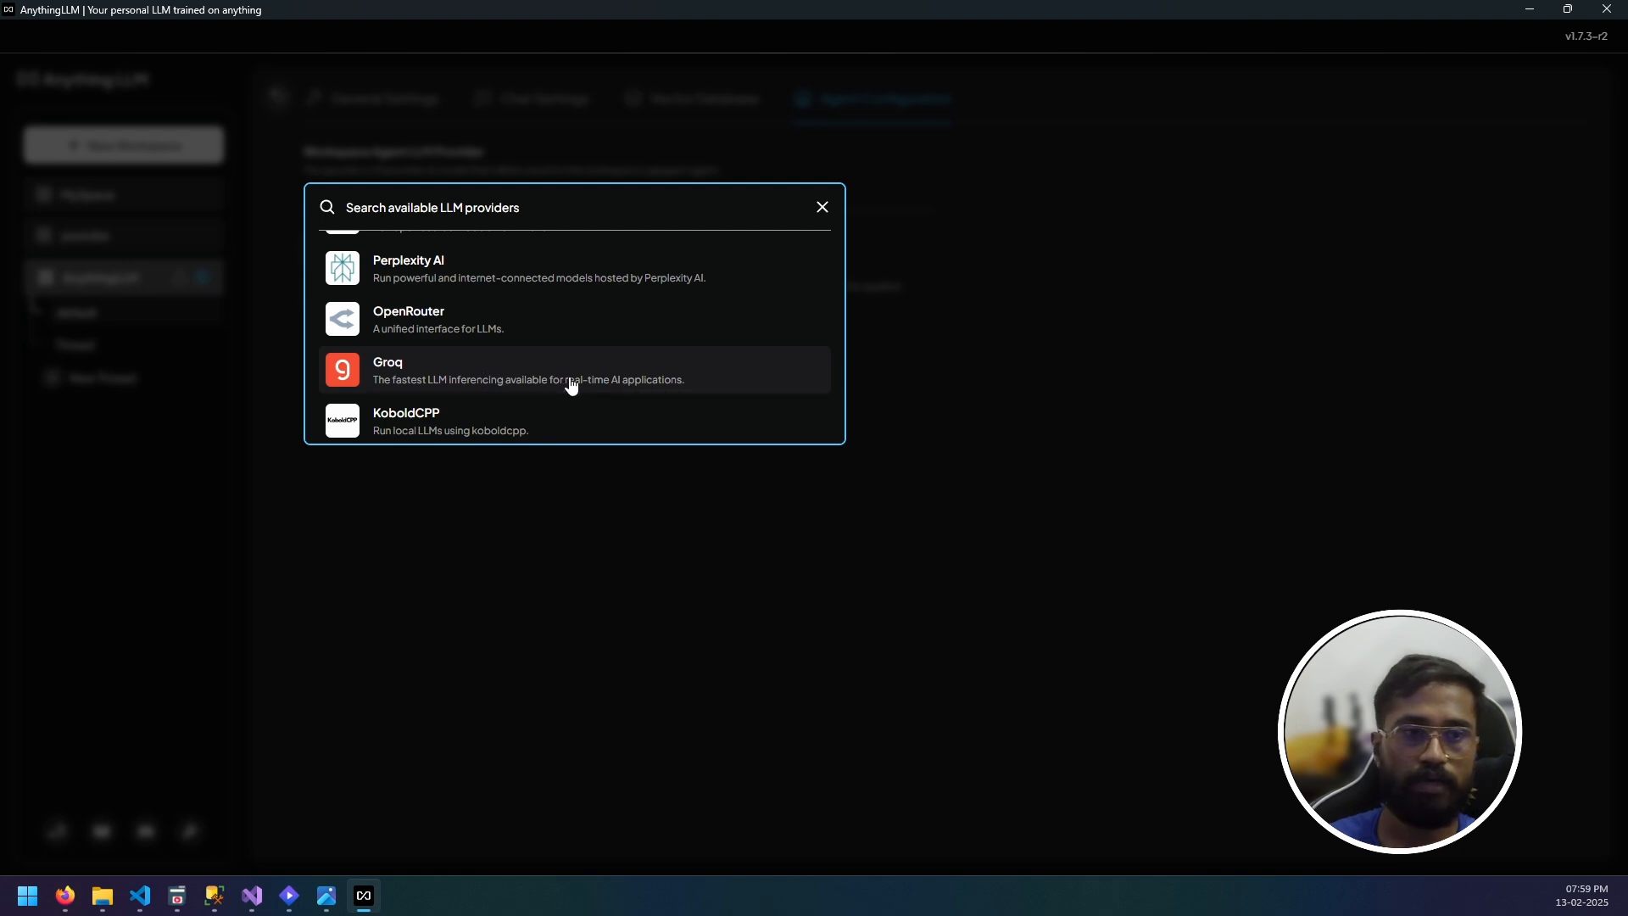
click(519, 378)
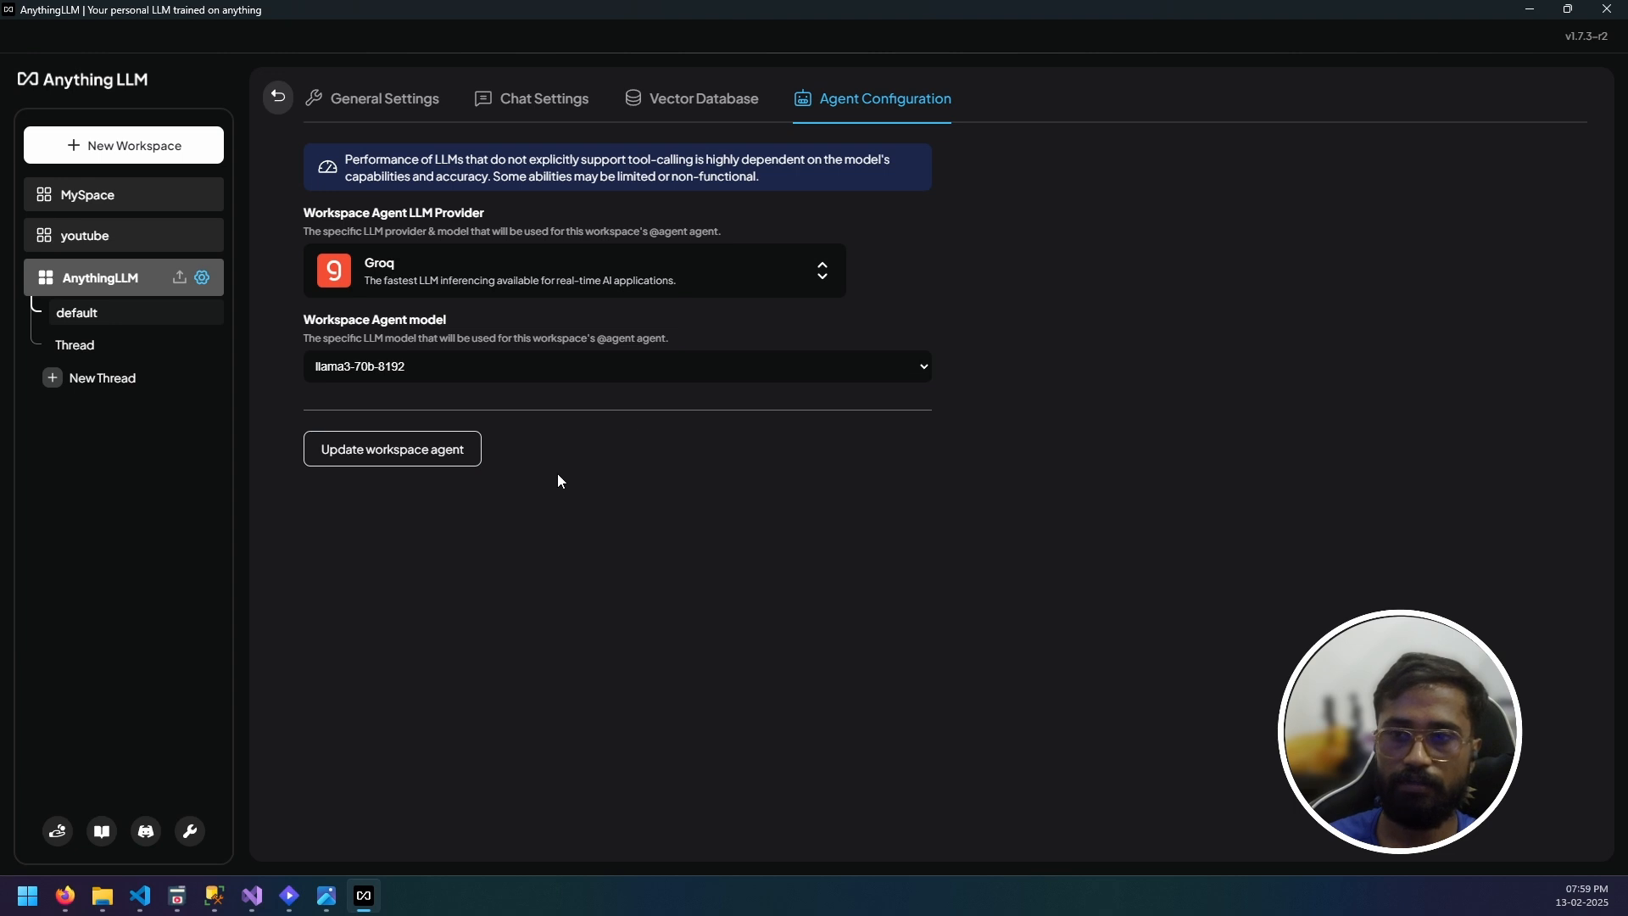
Switch to Firefox, search for groq in a new tab, and open the developer console from the Groq website.
mouse_move(70, 907)
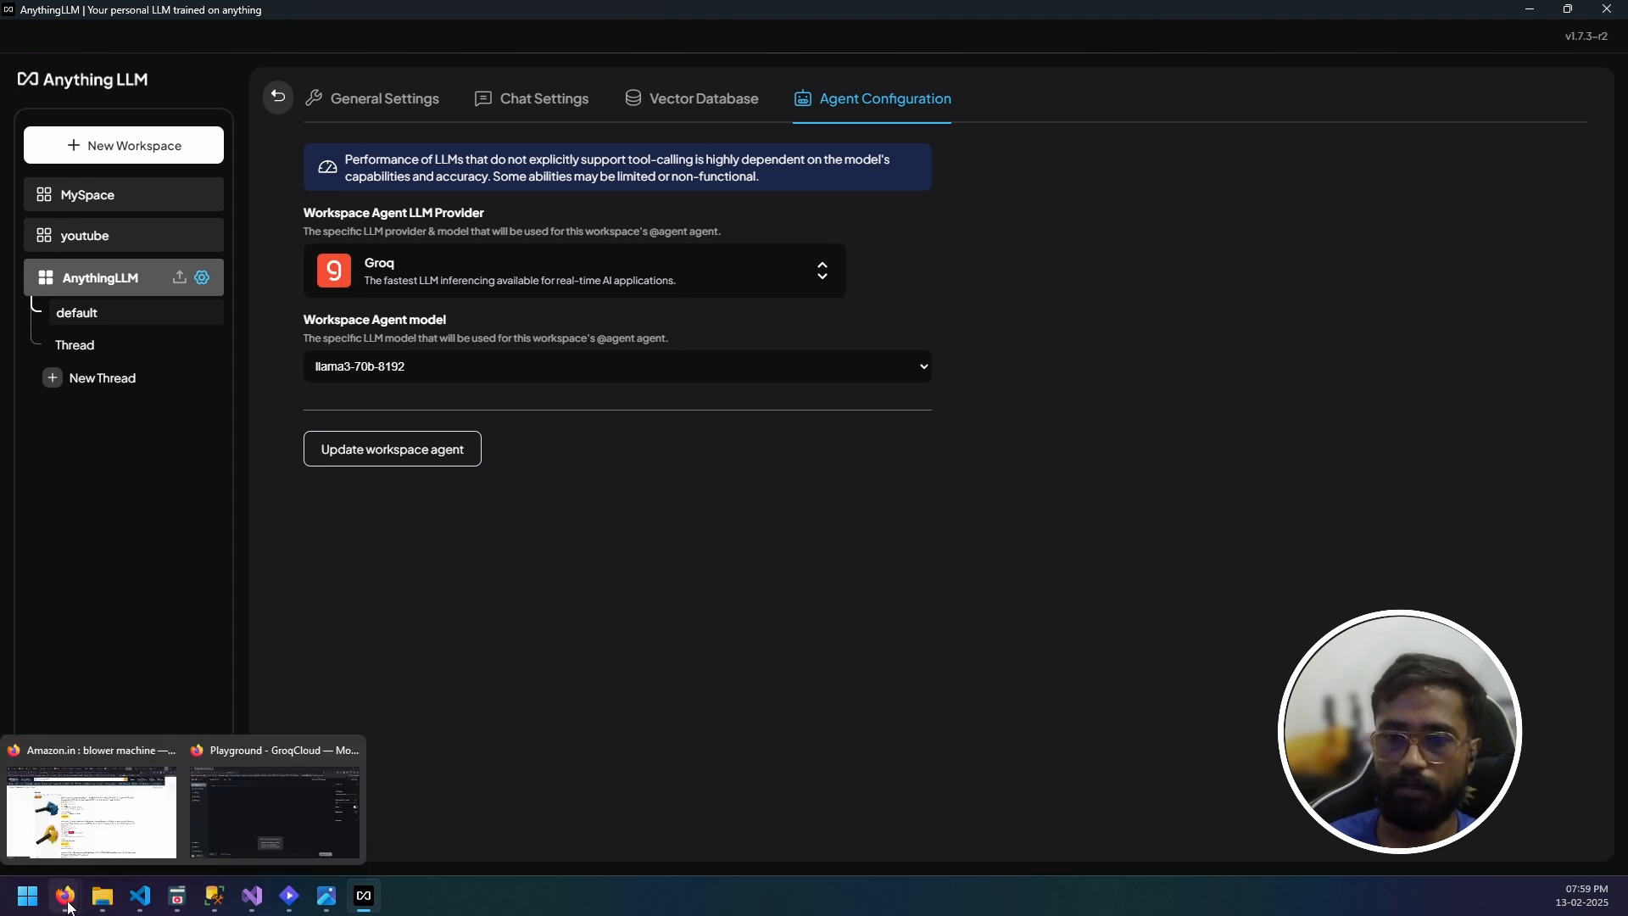
click(280, 805)
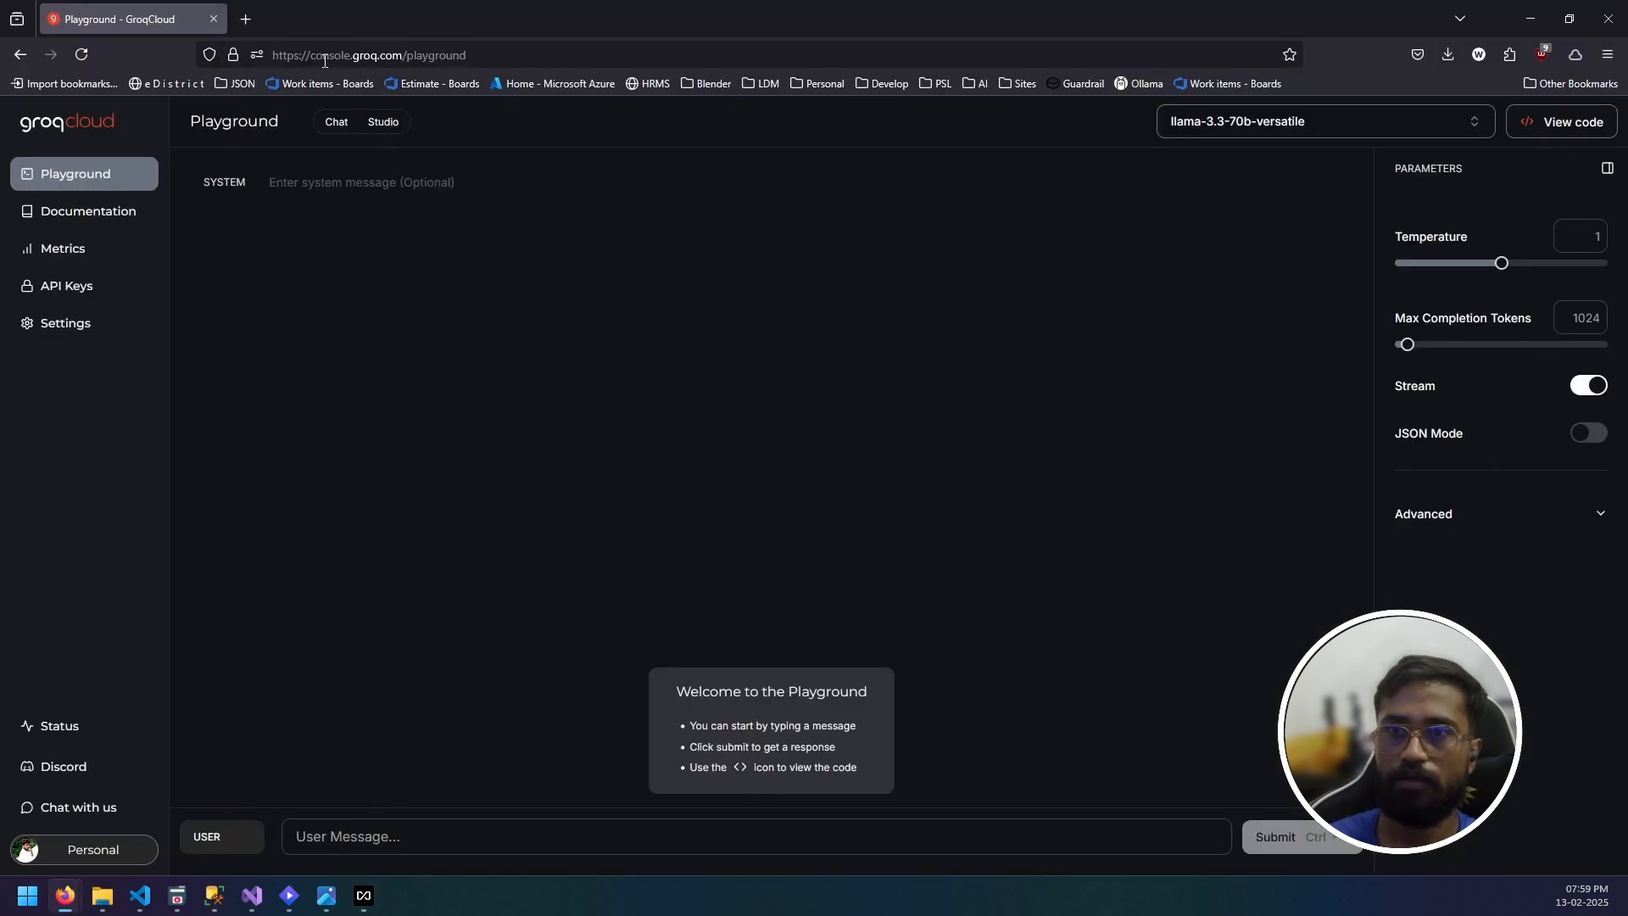
click(246, 19)
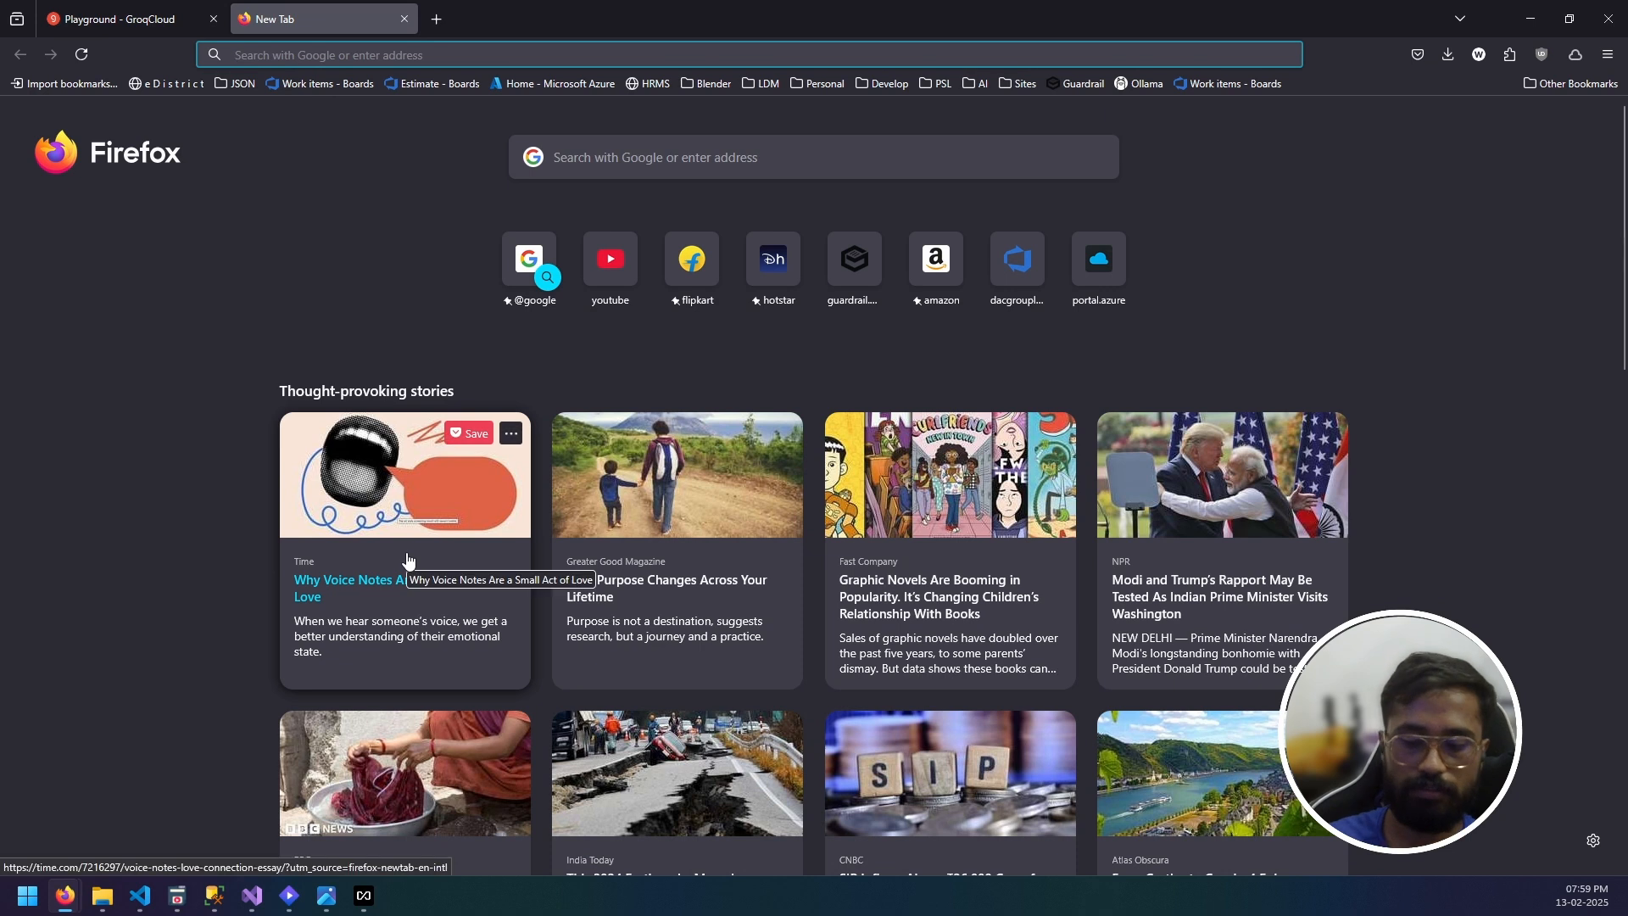
text(go)
key(BackSpace)
key(BackSpace)
text(roq)
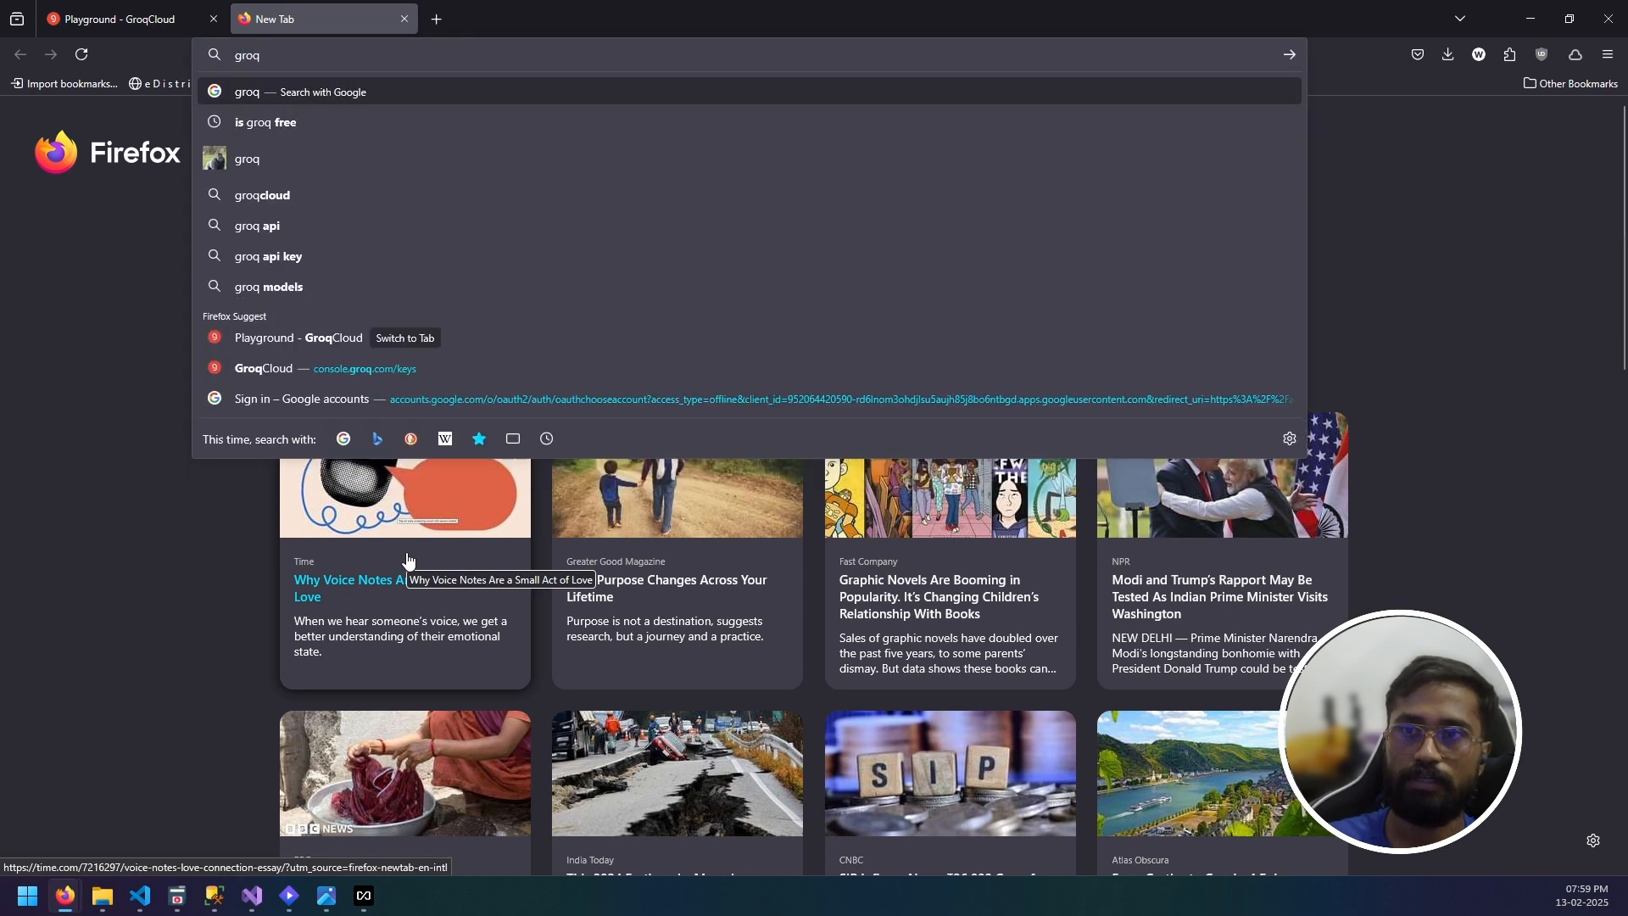
key(Return)
click(279, 271)
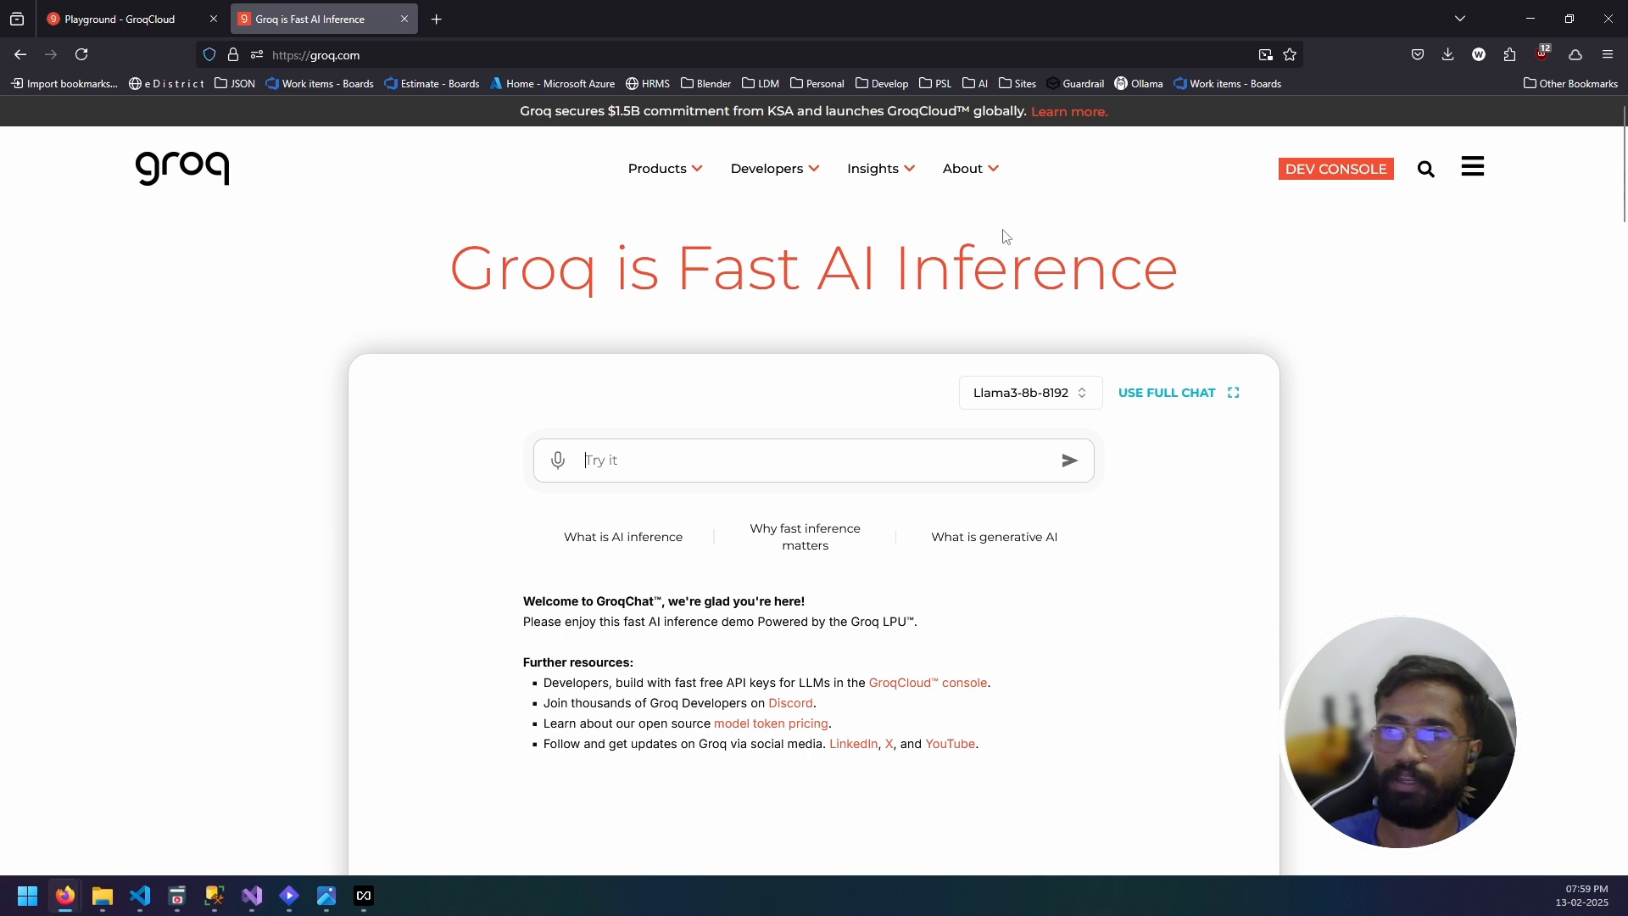
click(1336, 168)
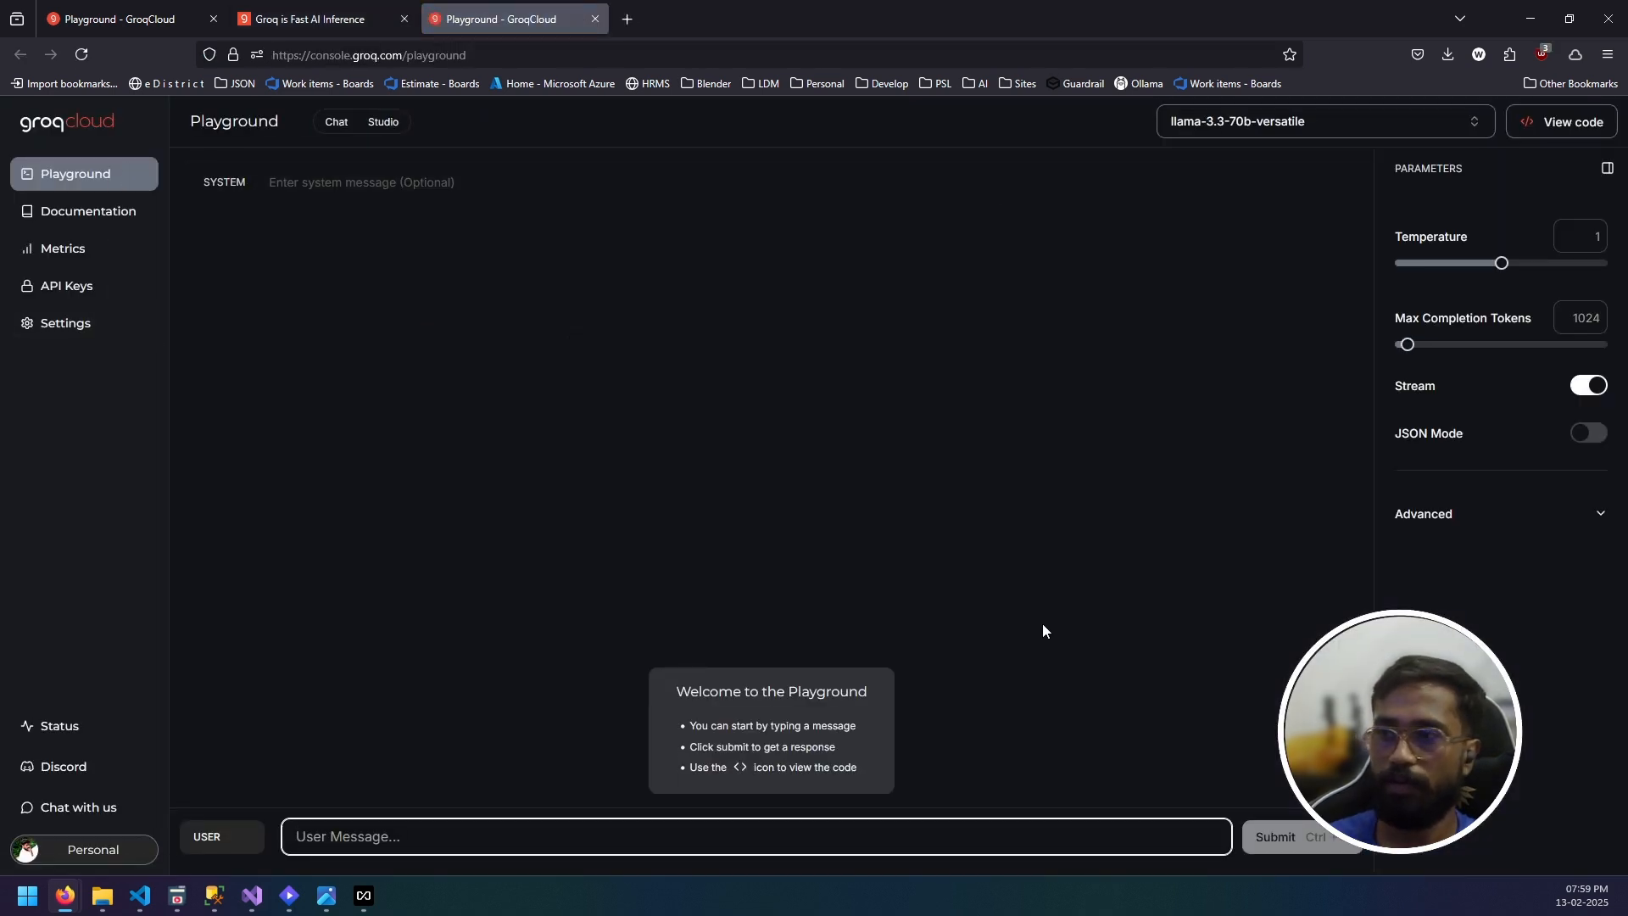
Browse the models available in the GroqCloud playground and open the API Keys page.
click(1264, 128)
scroll(1306, 339, down, 5)
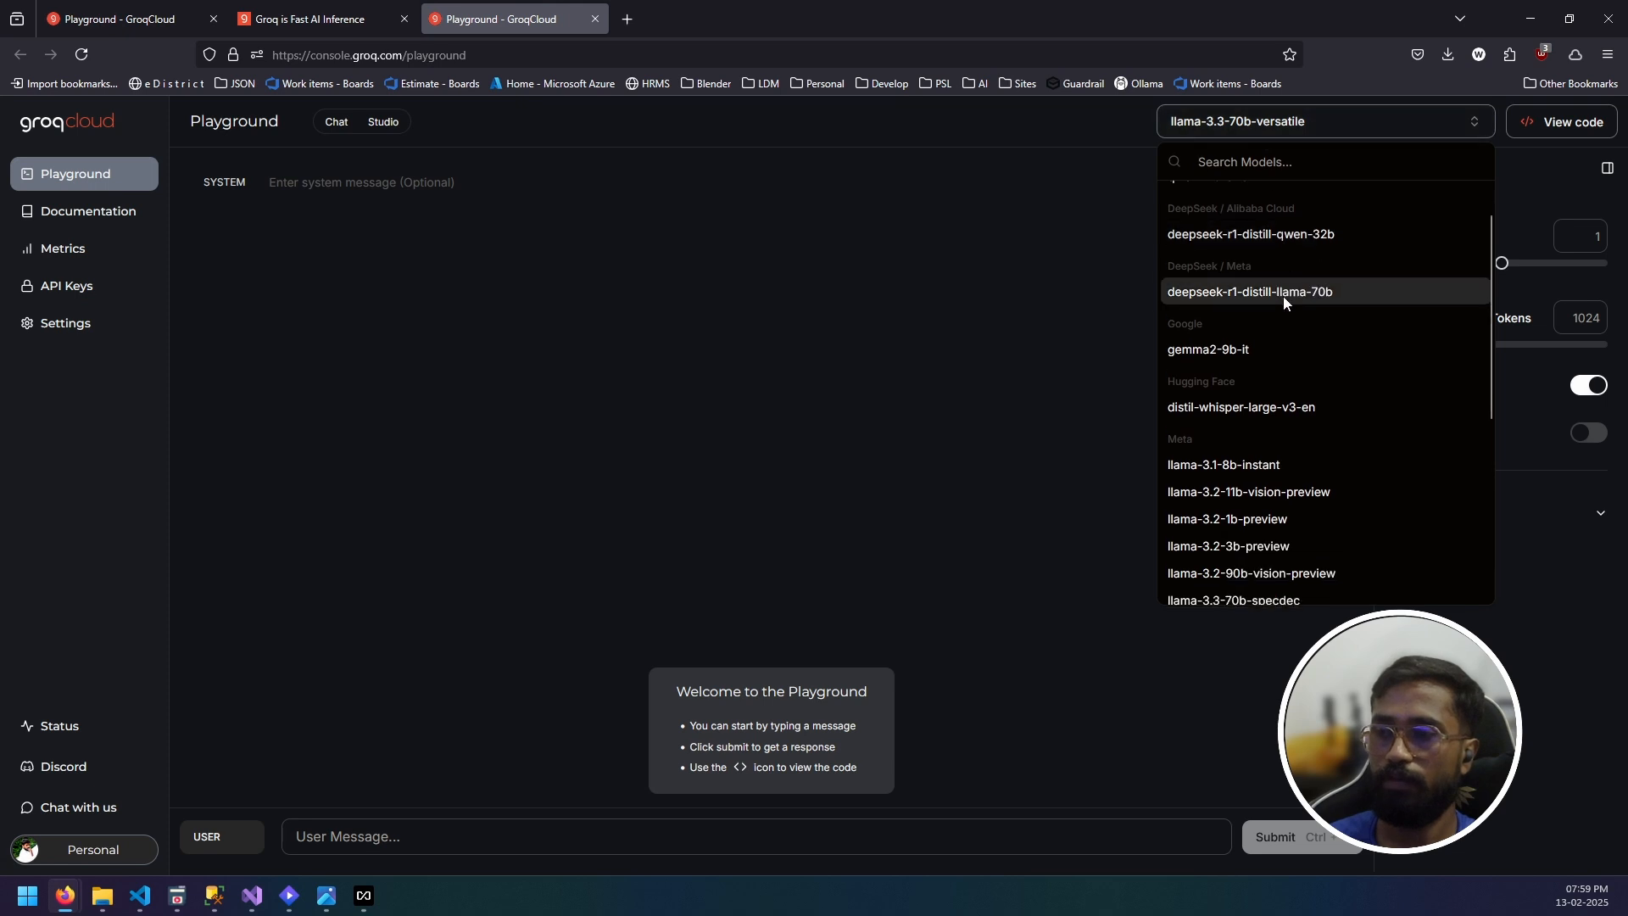
scroll(1261, 509, down, 3)
scroll(1261, 512, up, 6)
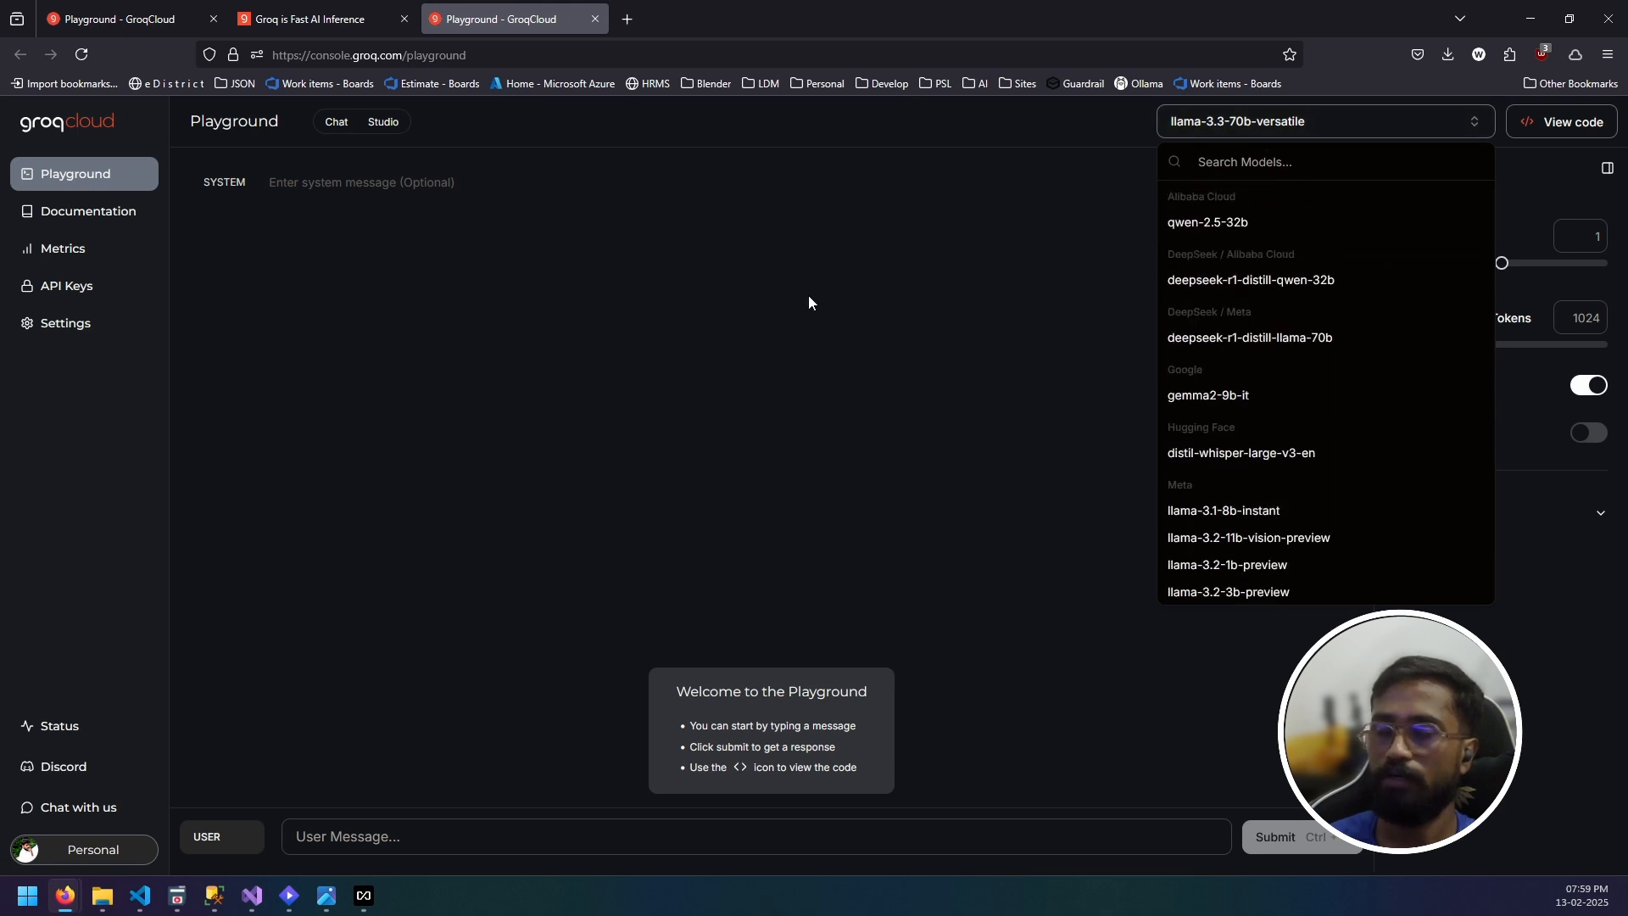
click(628, 414)
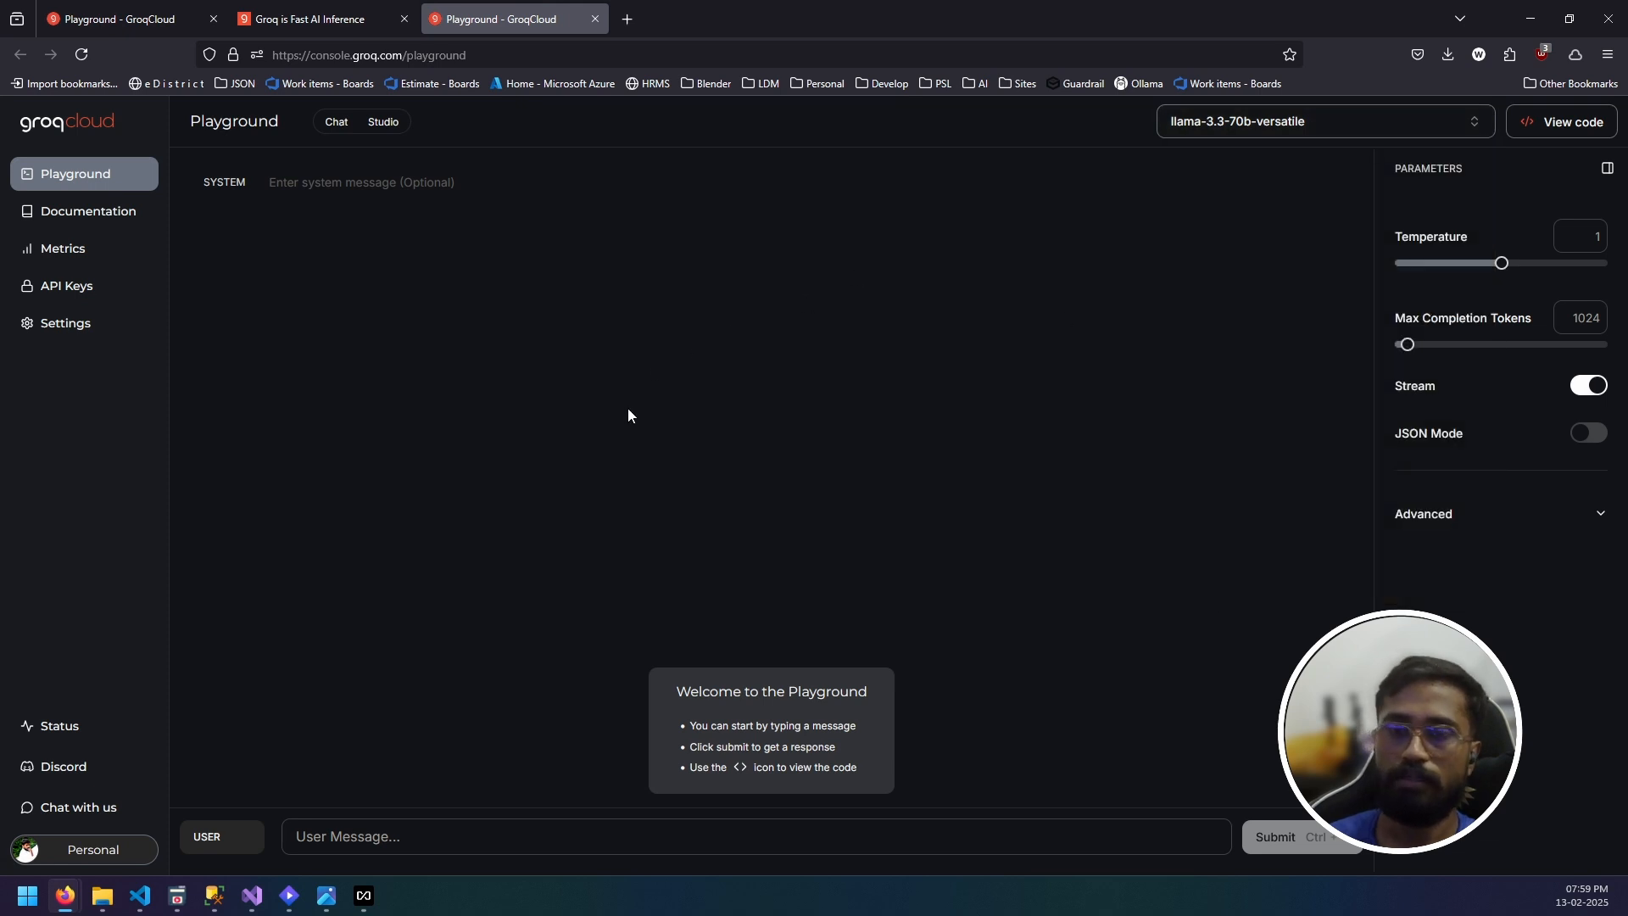
click(86, 292)
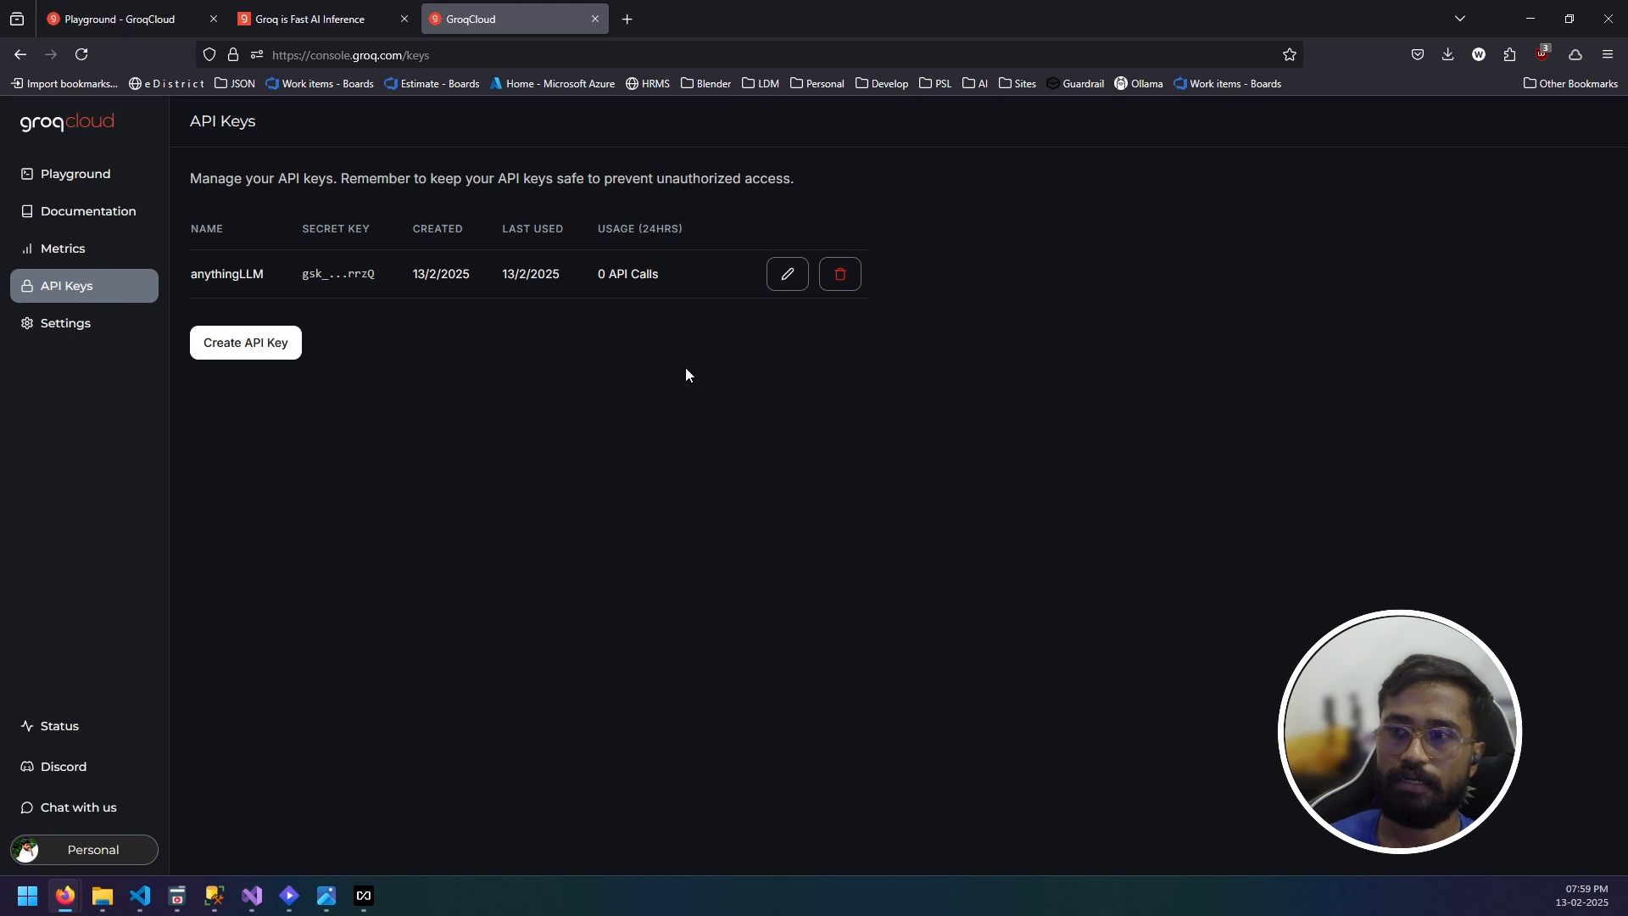
Return to AnythingLLM, inspect the API key field in the Groq provider's settings, and leave the agent configuration.
click(365, 894)
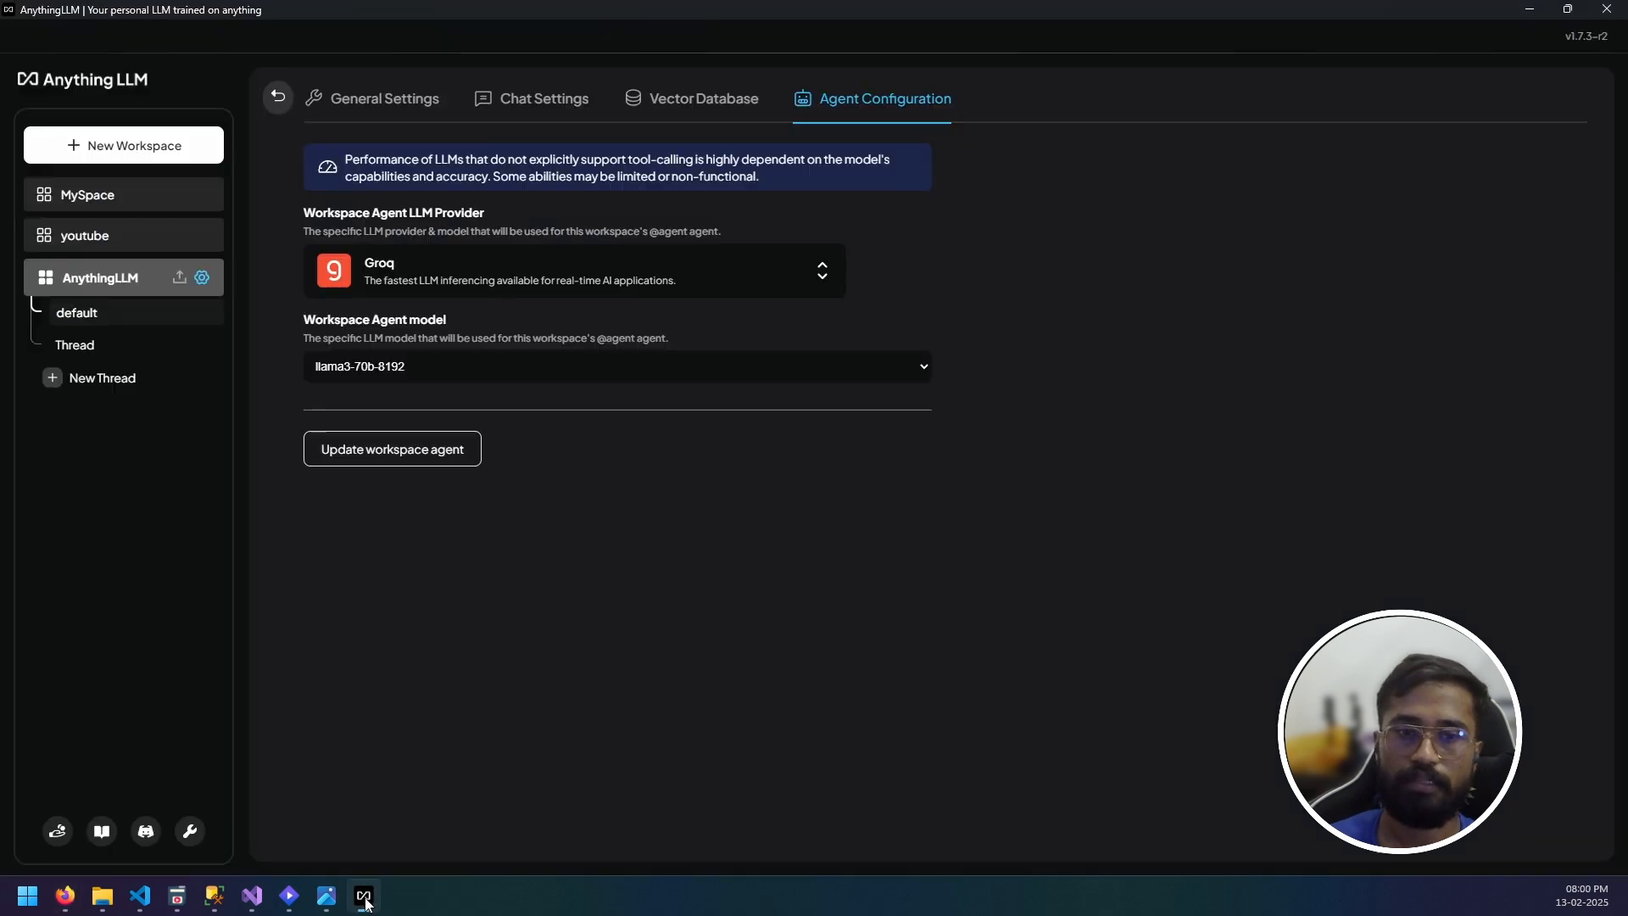
click(519, 289)
scroll(709, 411, down, 6)
scroll(592, 425, down, 3)
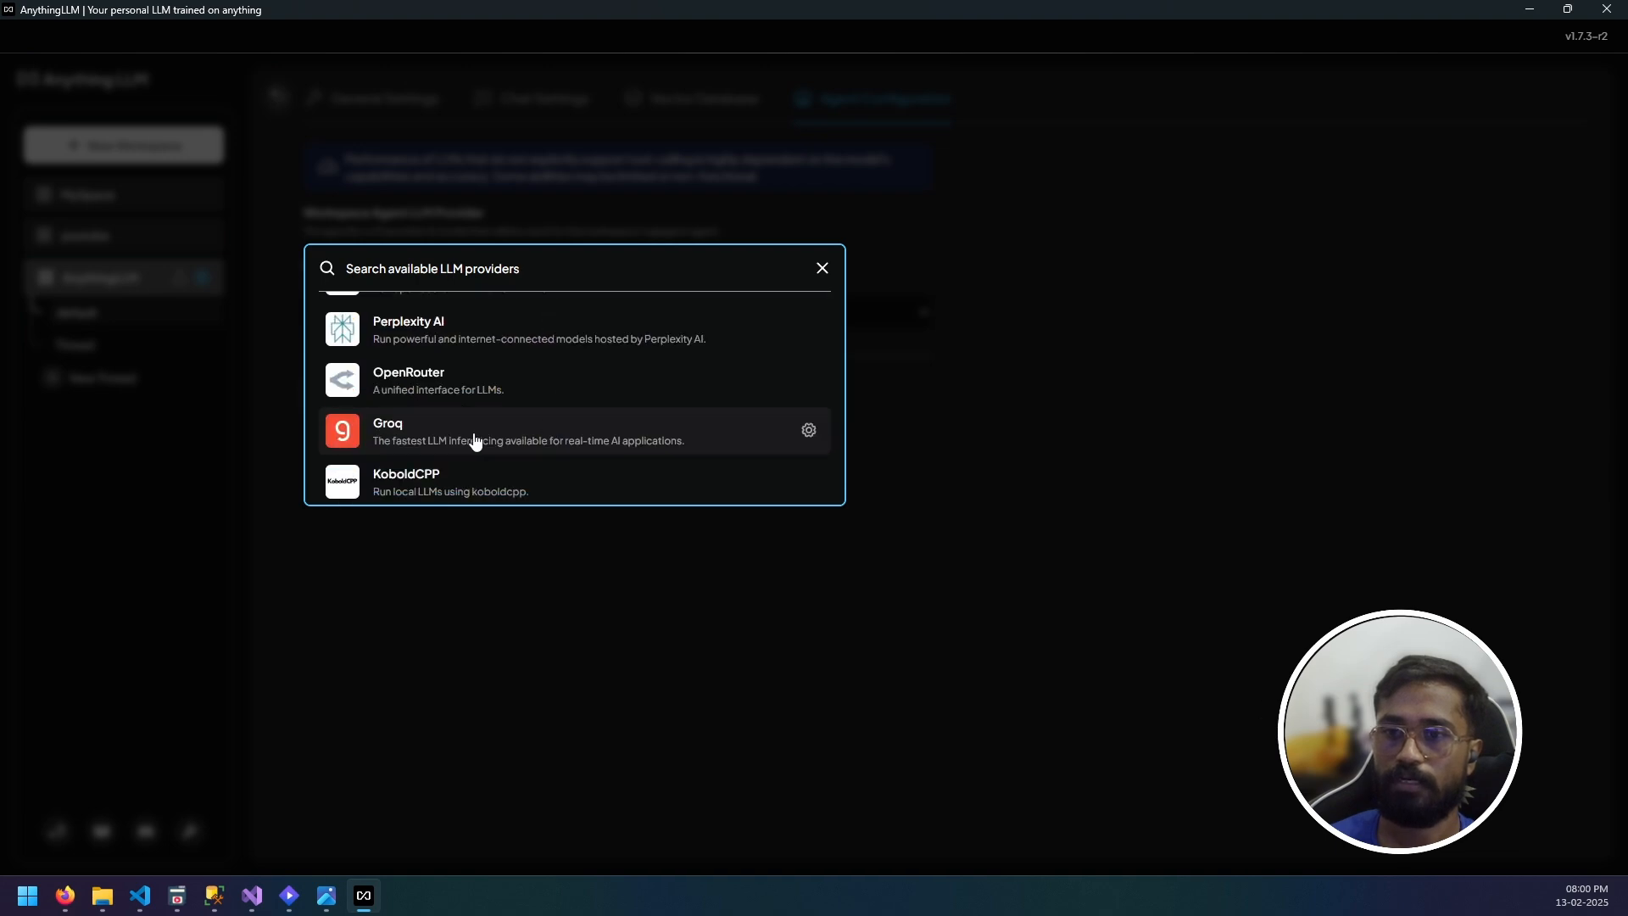
click(808, 431)
drag(699, 465, 529, 466)
click(951, 609)
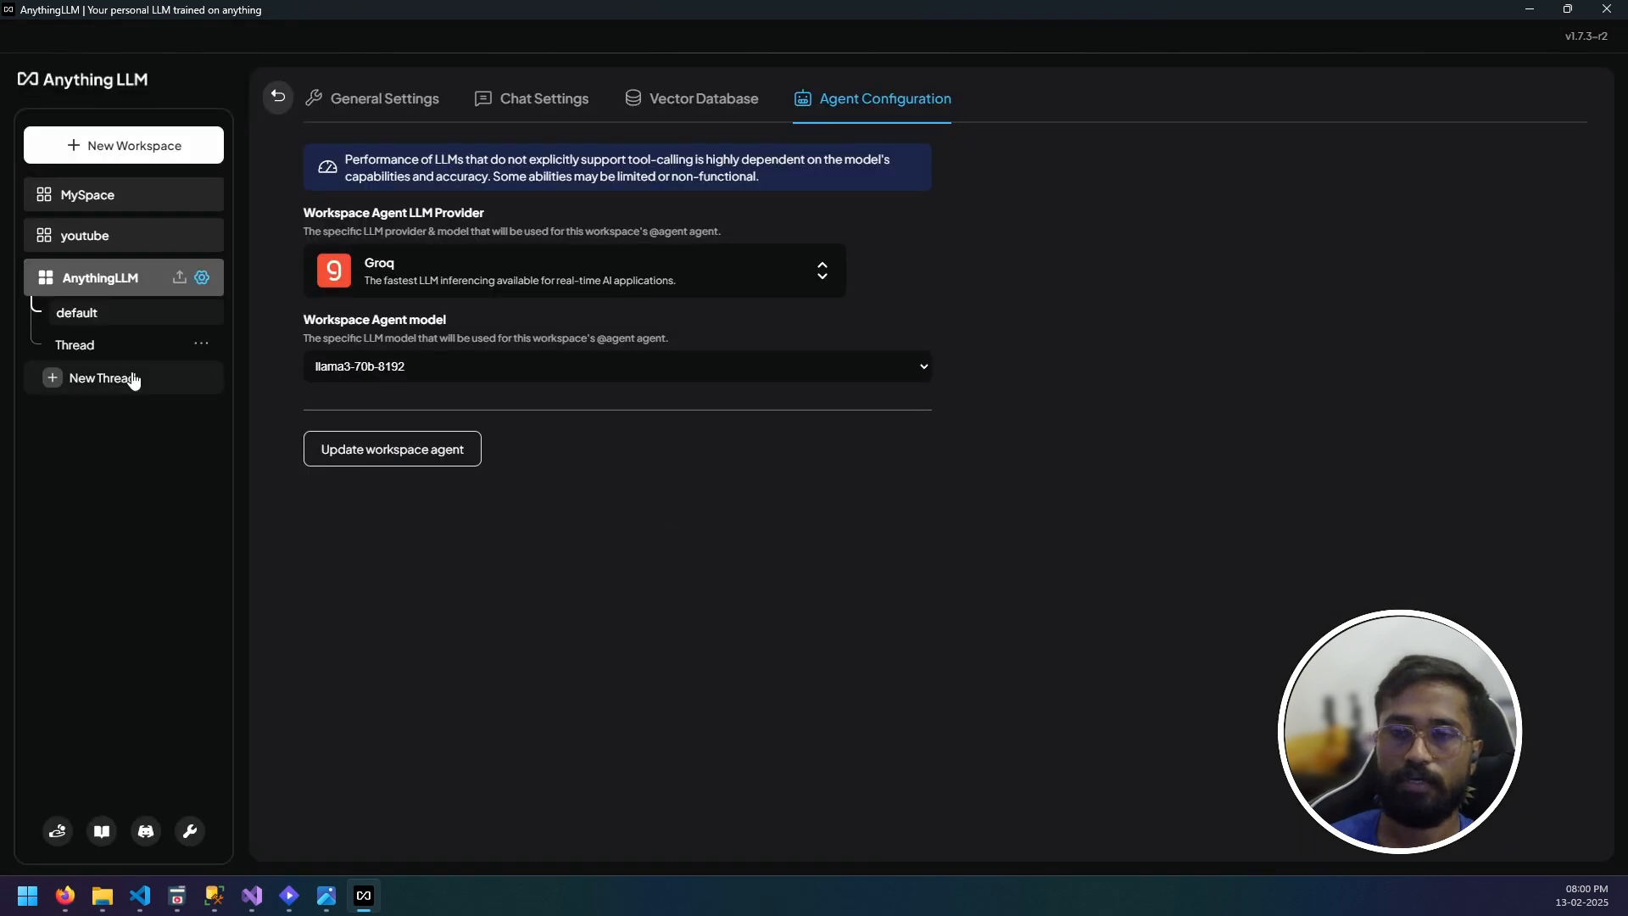
click(132, 317)
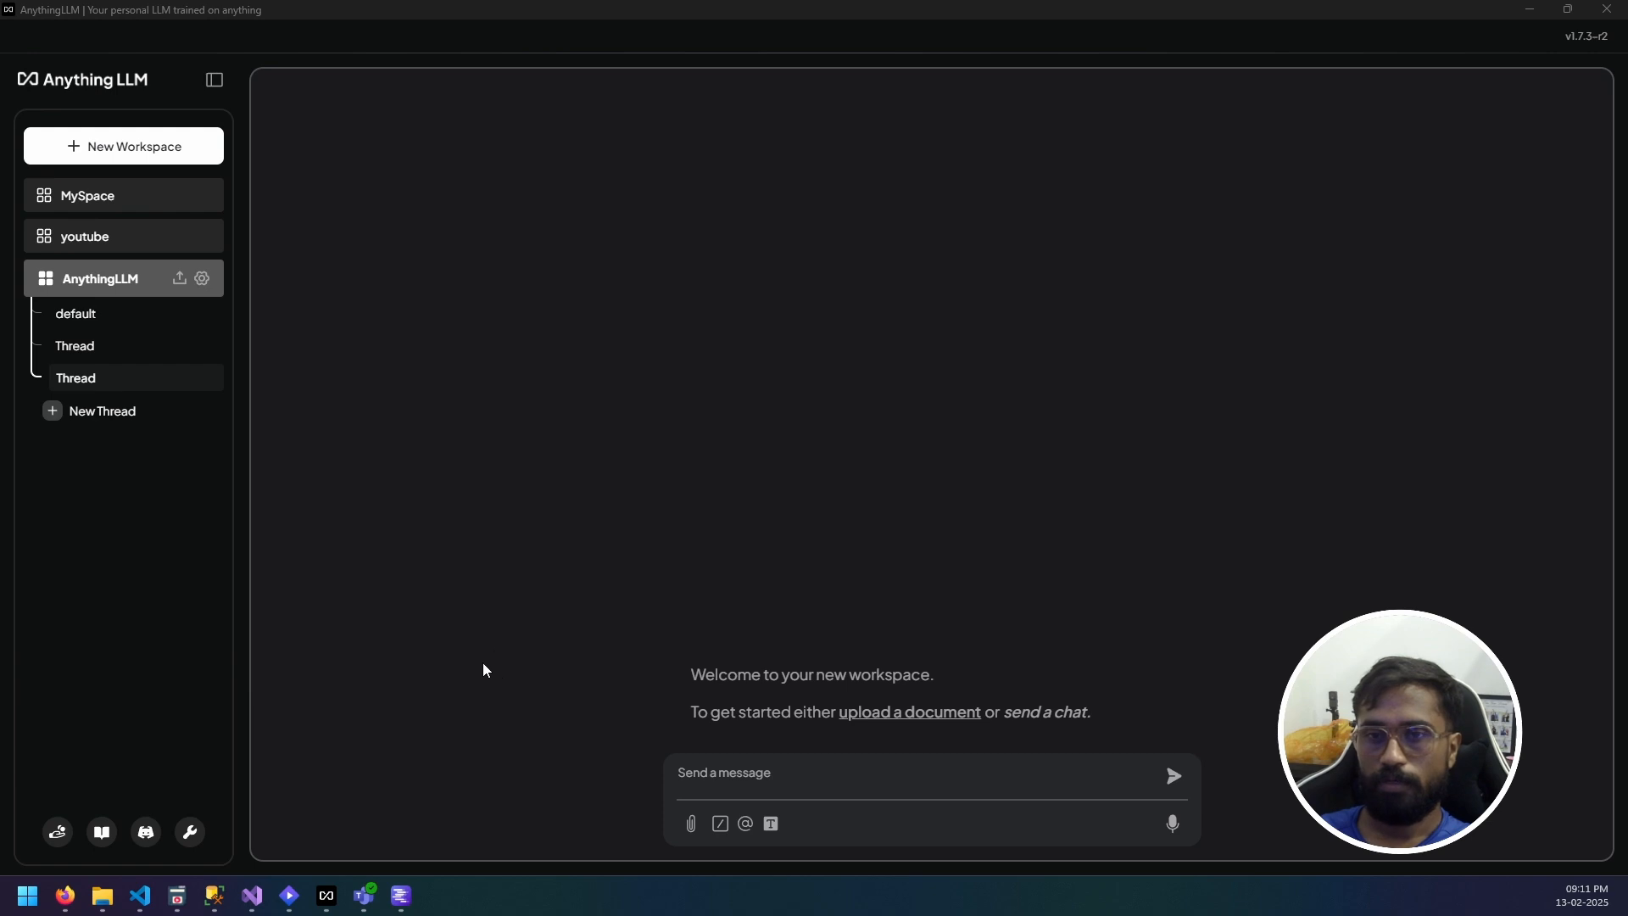
Review the provider and model selected in the AnythingLLM workspace's agent configuration.
click(202, 278)
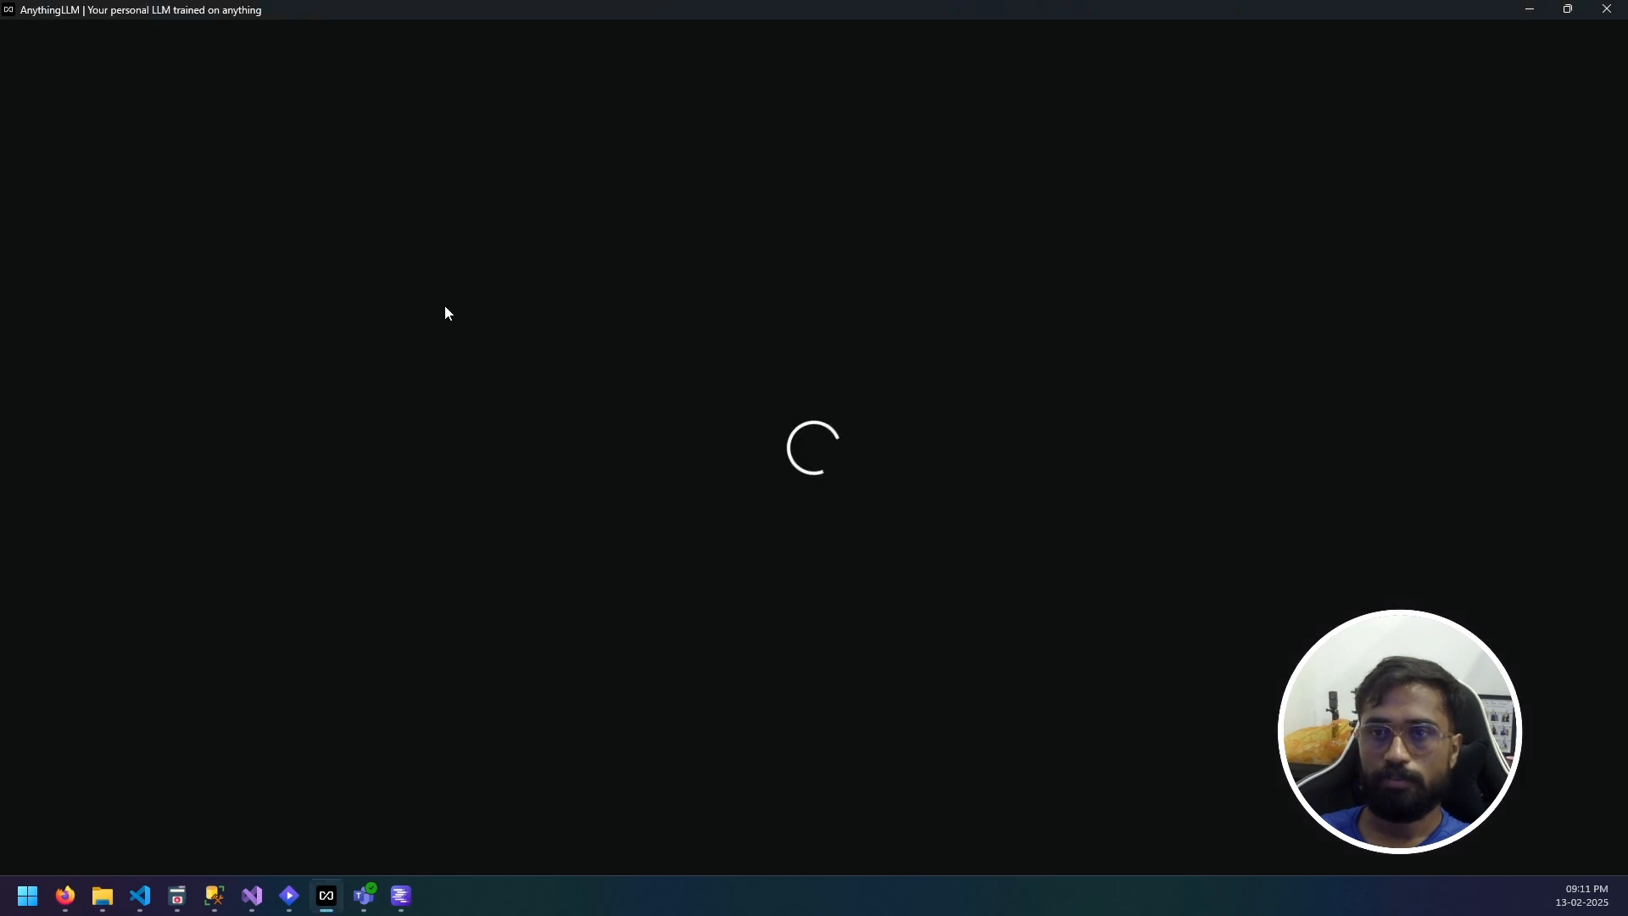
click(798, 100)
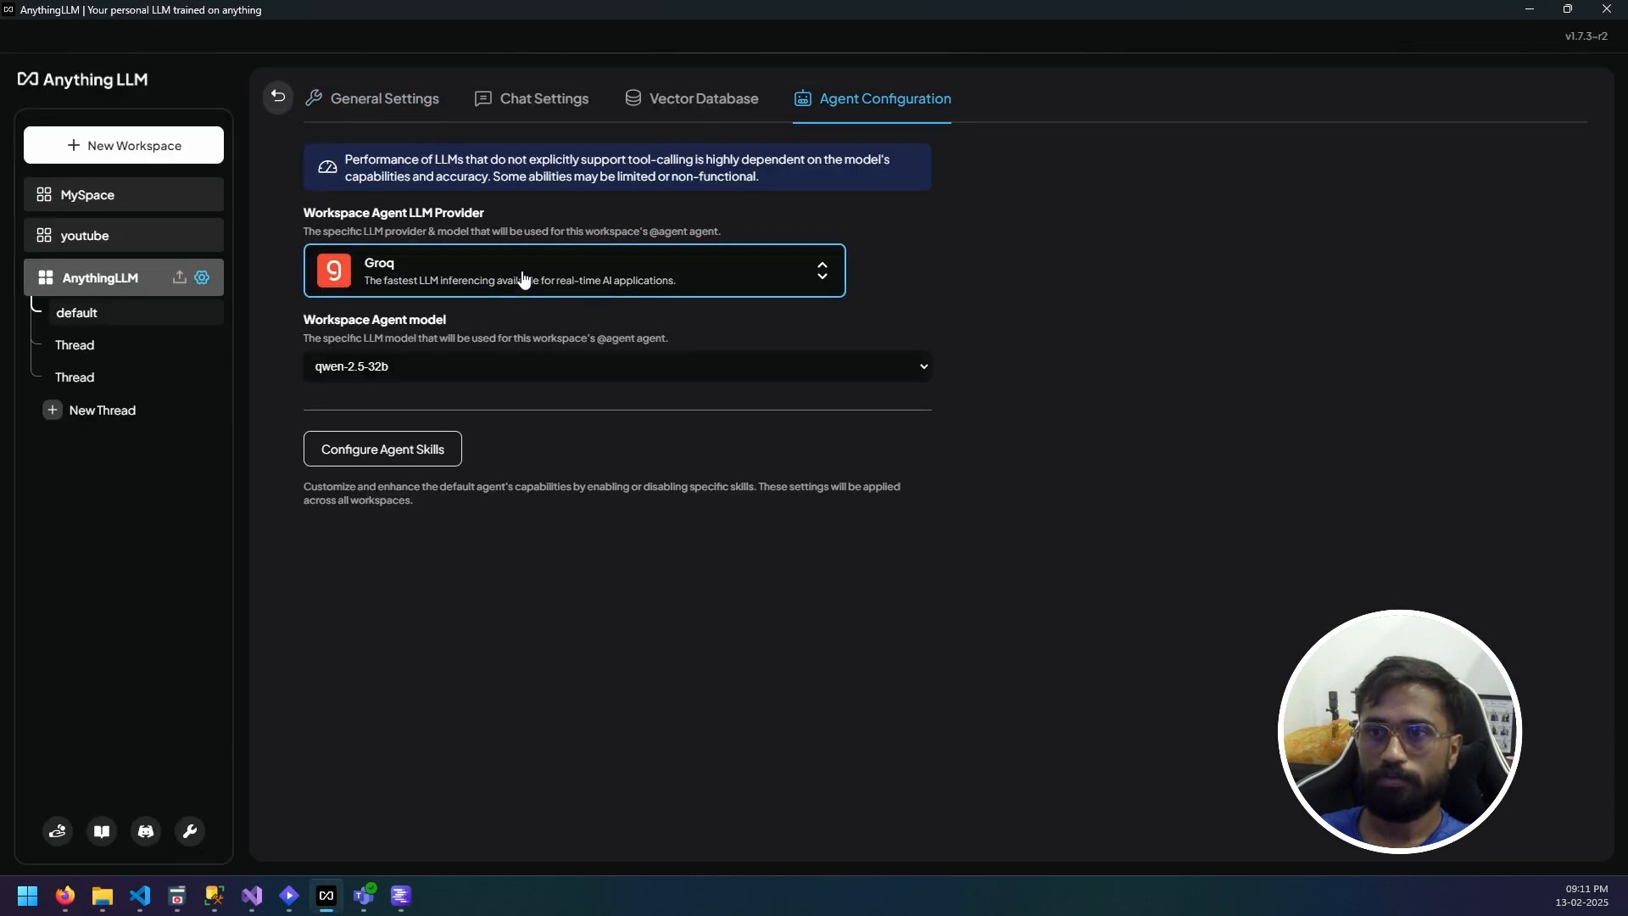
click(105, 322)
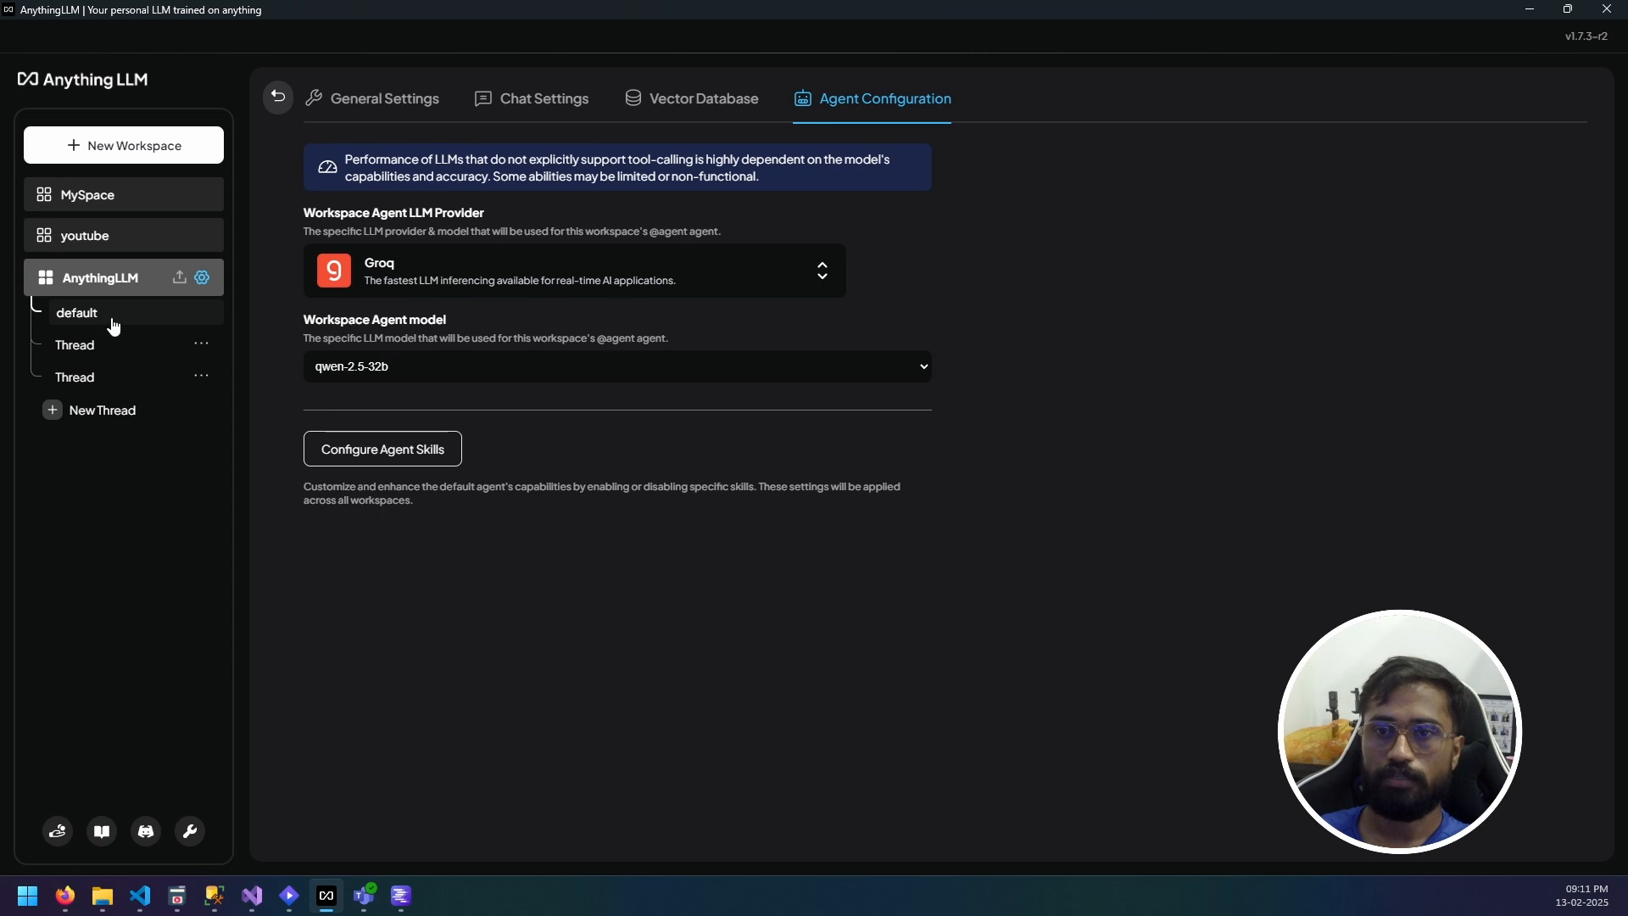
Start a new thread in the AnythingLLM workspace and send the message "tell me about vxlabs.in".
click(96, 416)
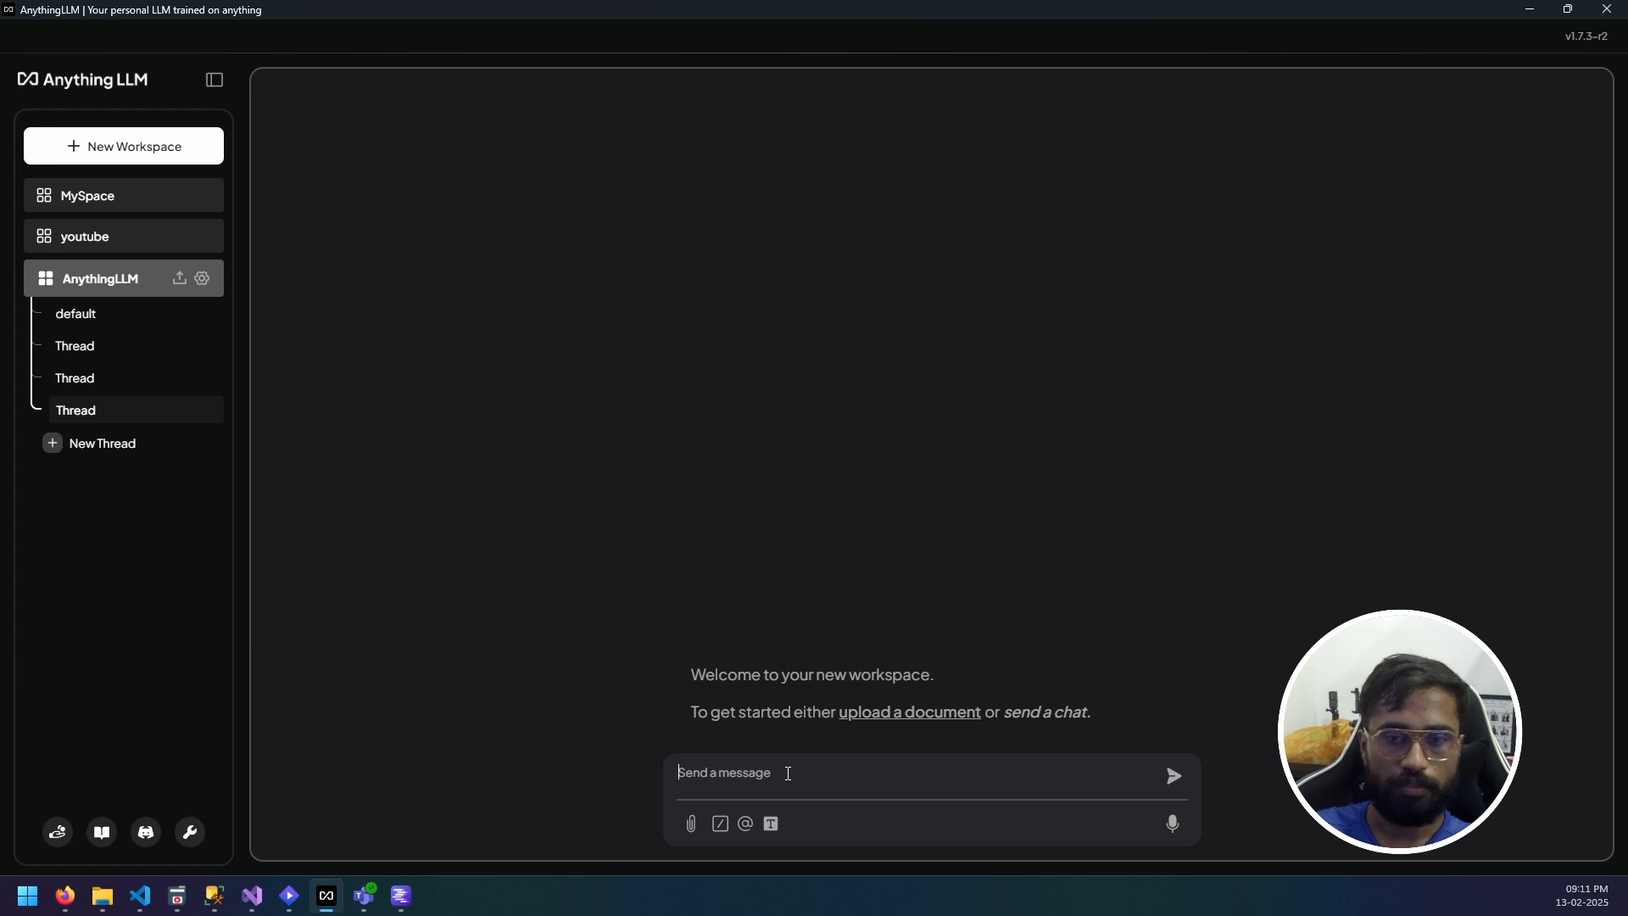
text(tel)
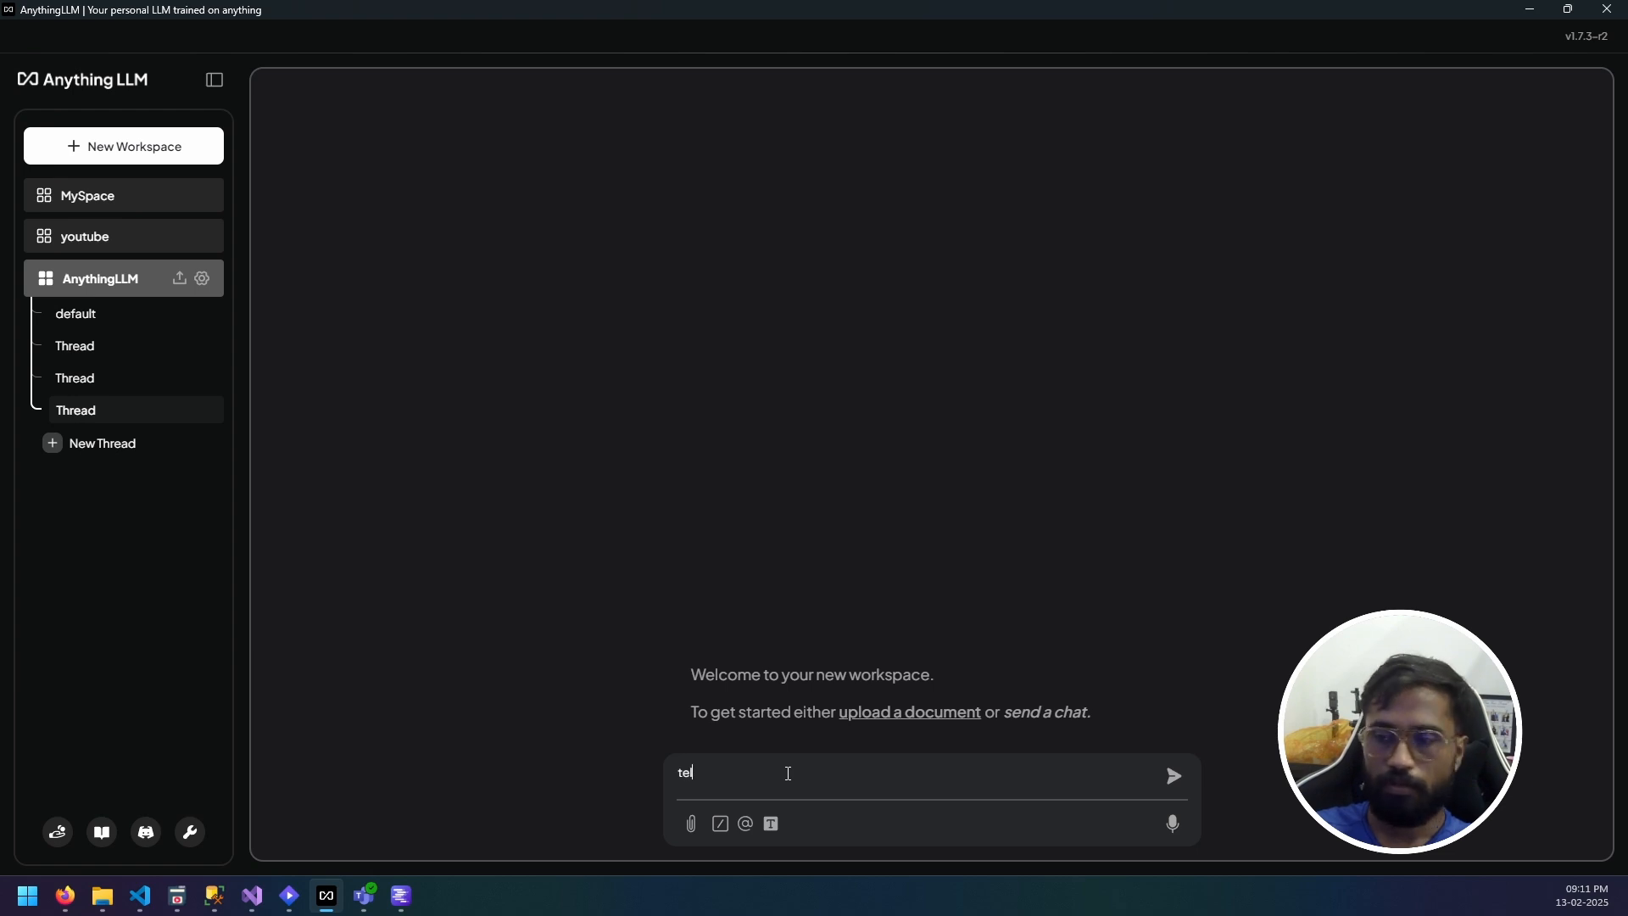
text(l me about vxlabs.in)
key(Return)
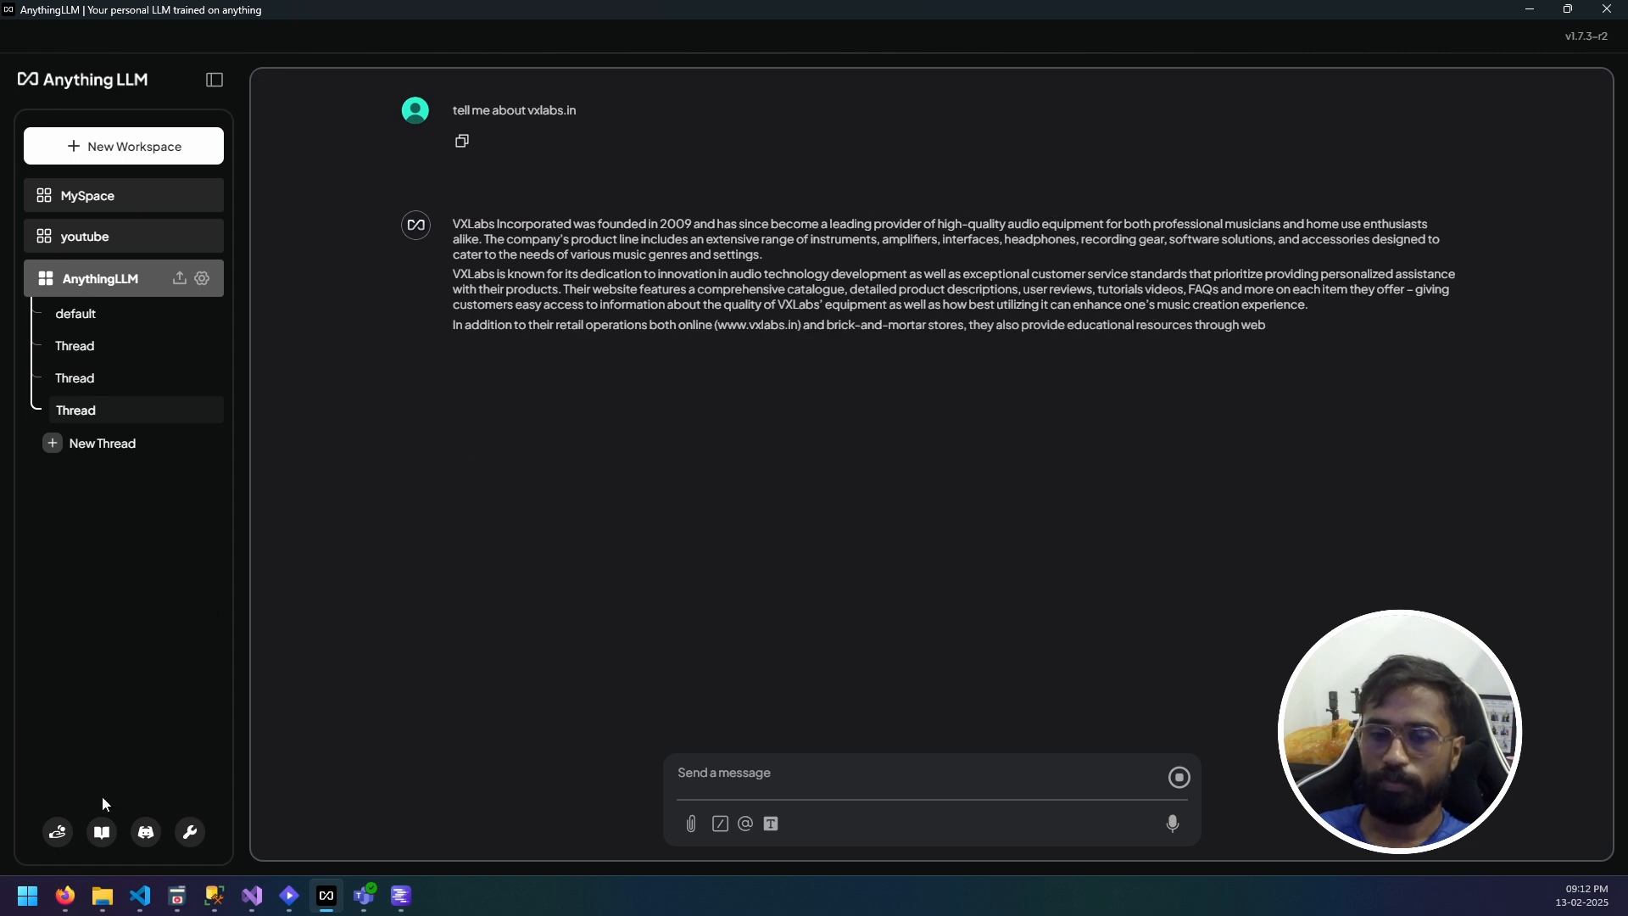
mouse_move(72, 908)
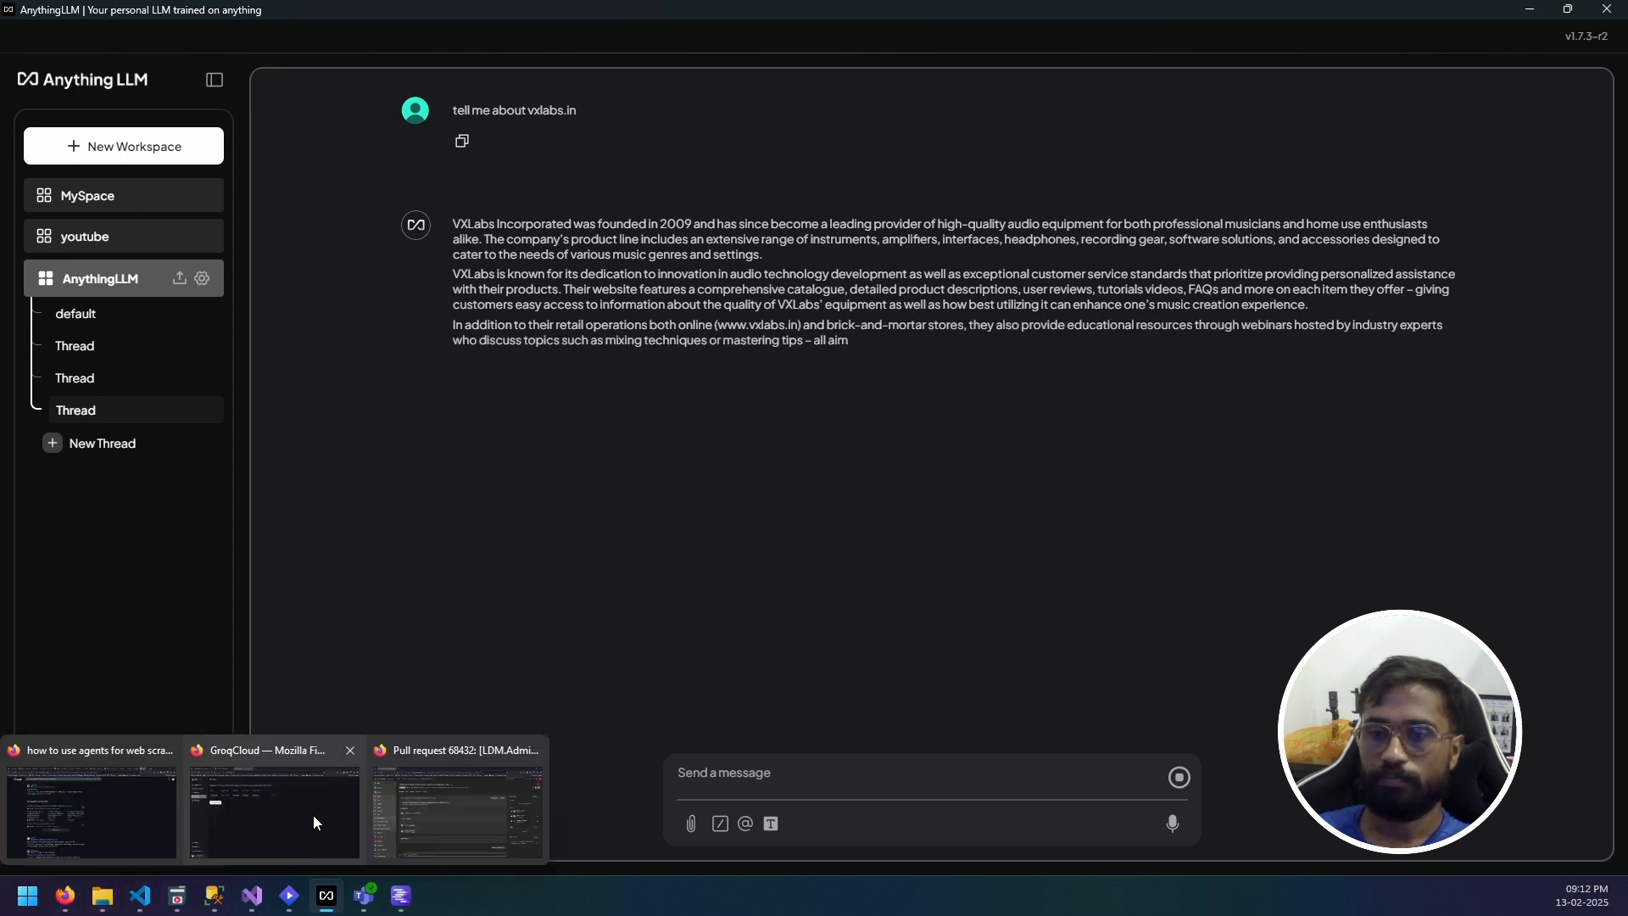
Switch to Firefox, open vxlabs.in in a new tab, and look through the site's services and features.
click(307, 827)
click(628, 19)
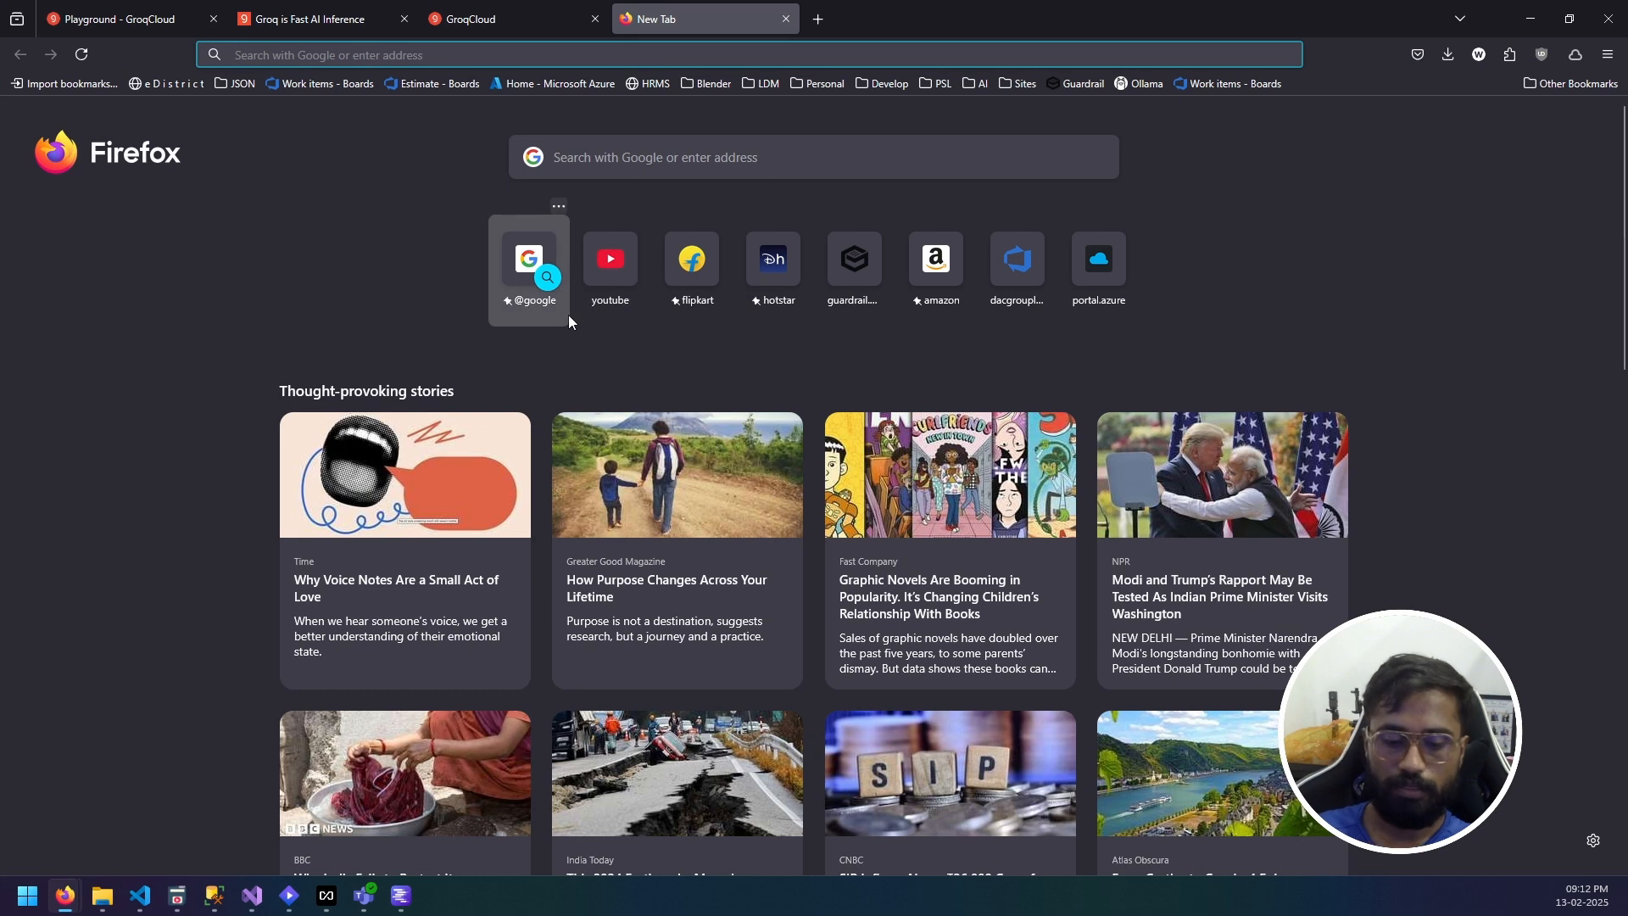
text(vxlabs.in)
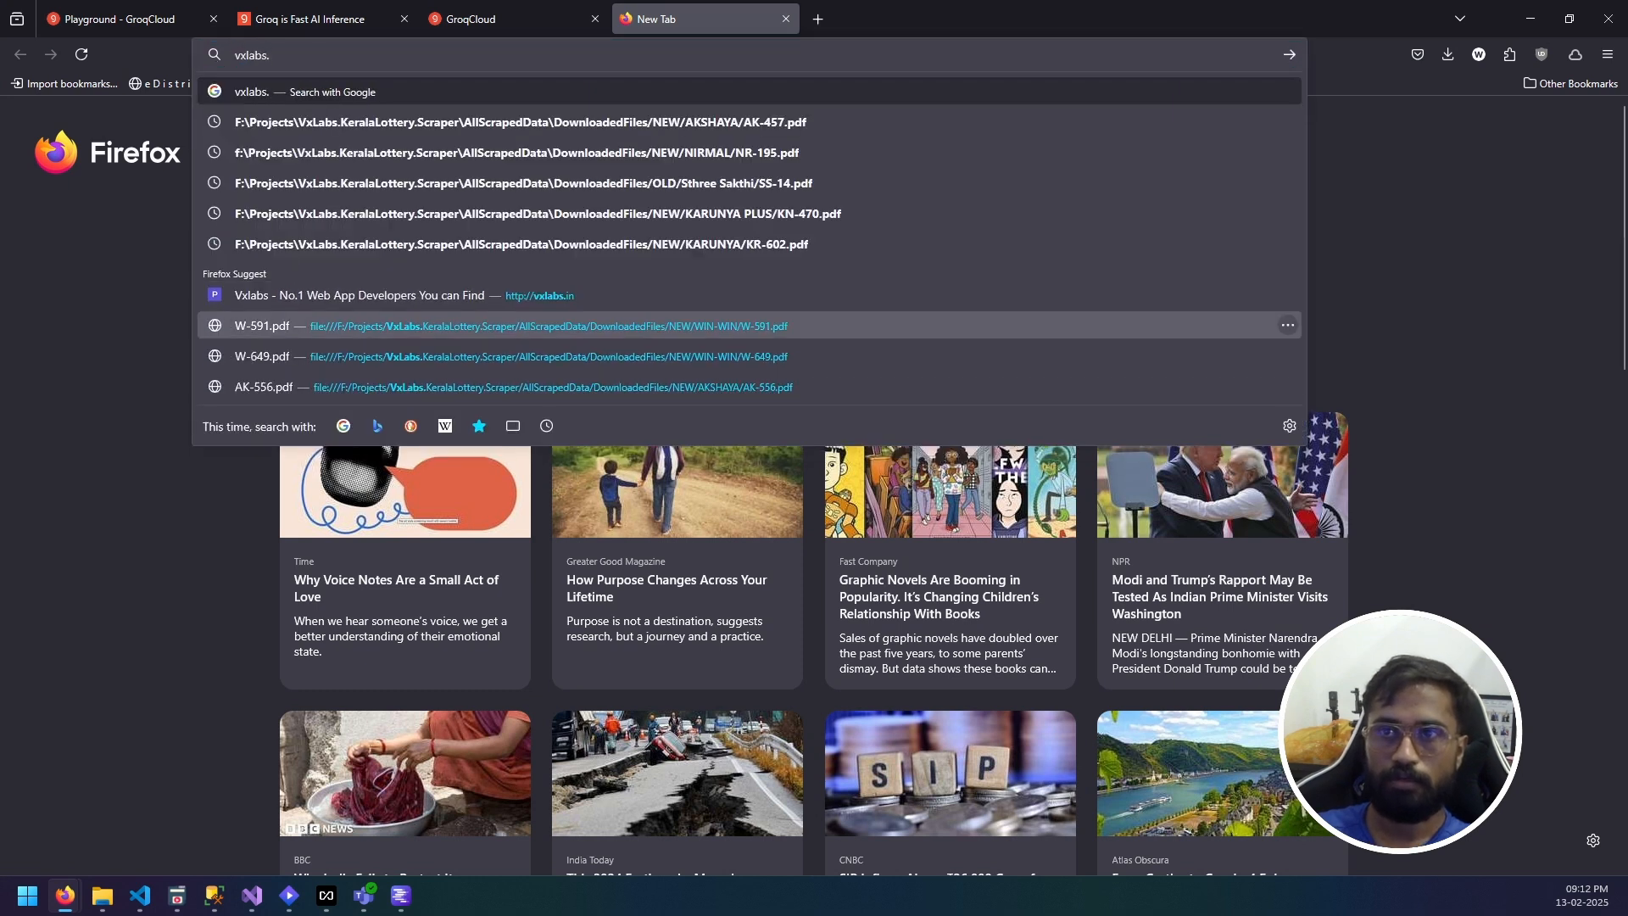
key(Return)
scroll(602, 509, down, 6)
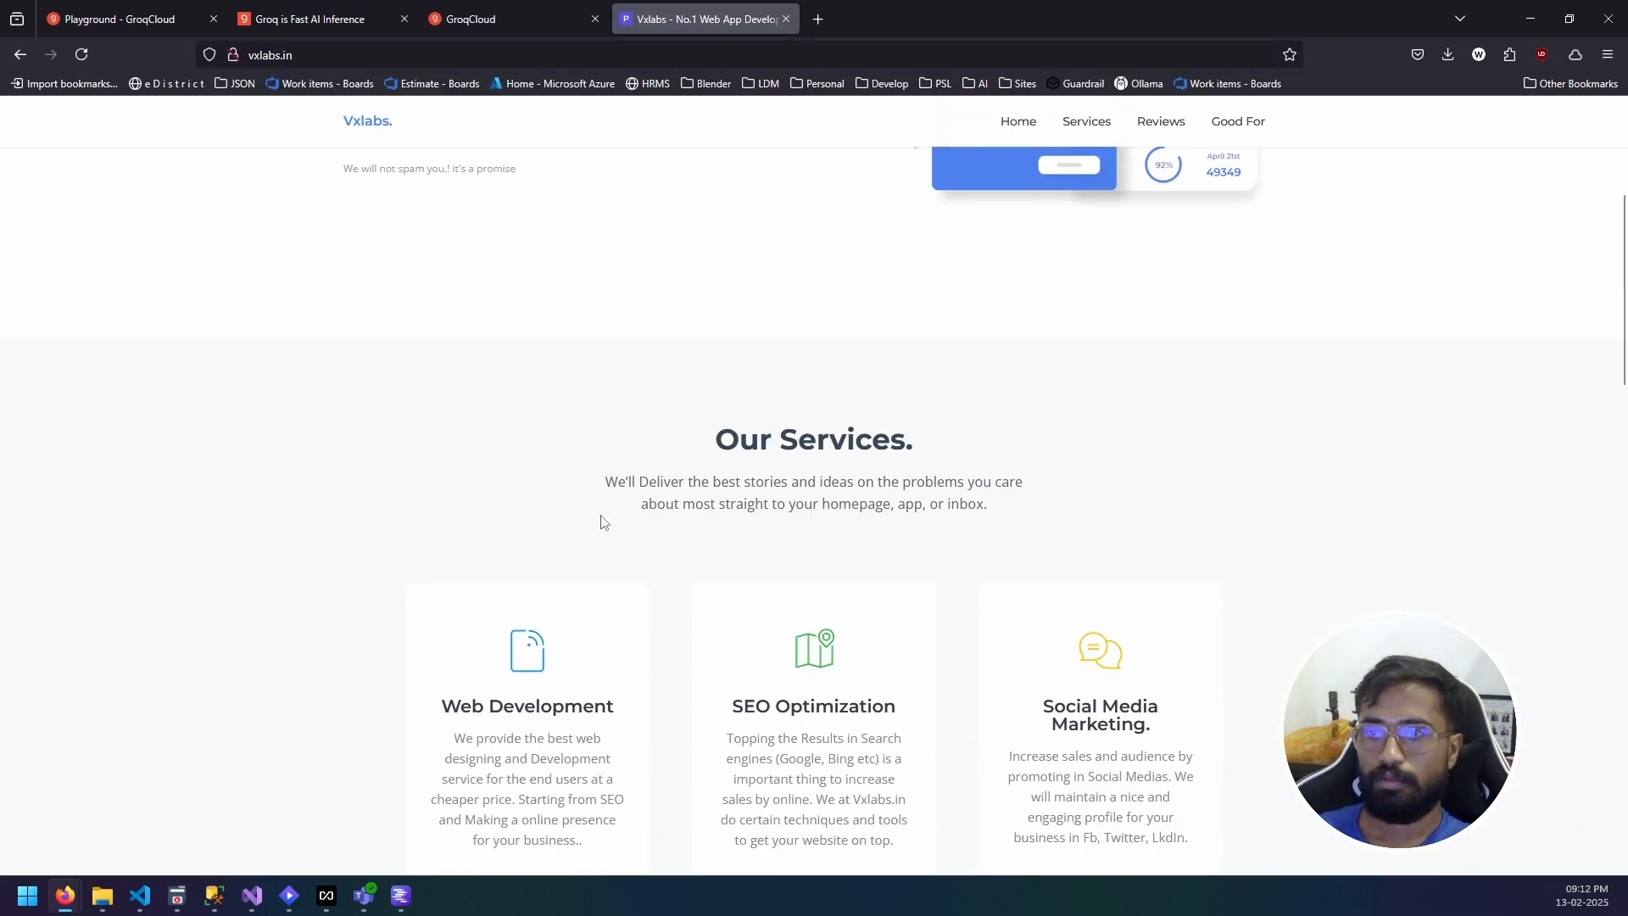
scroll(654, 576, down, 10)
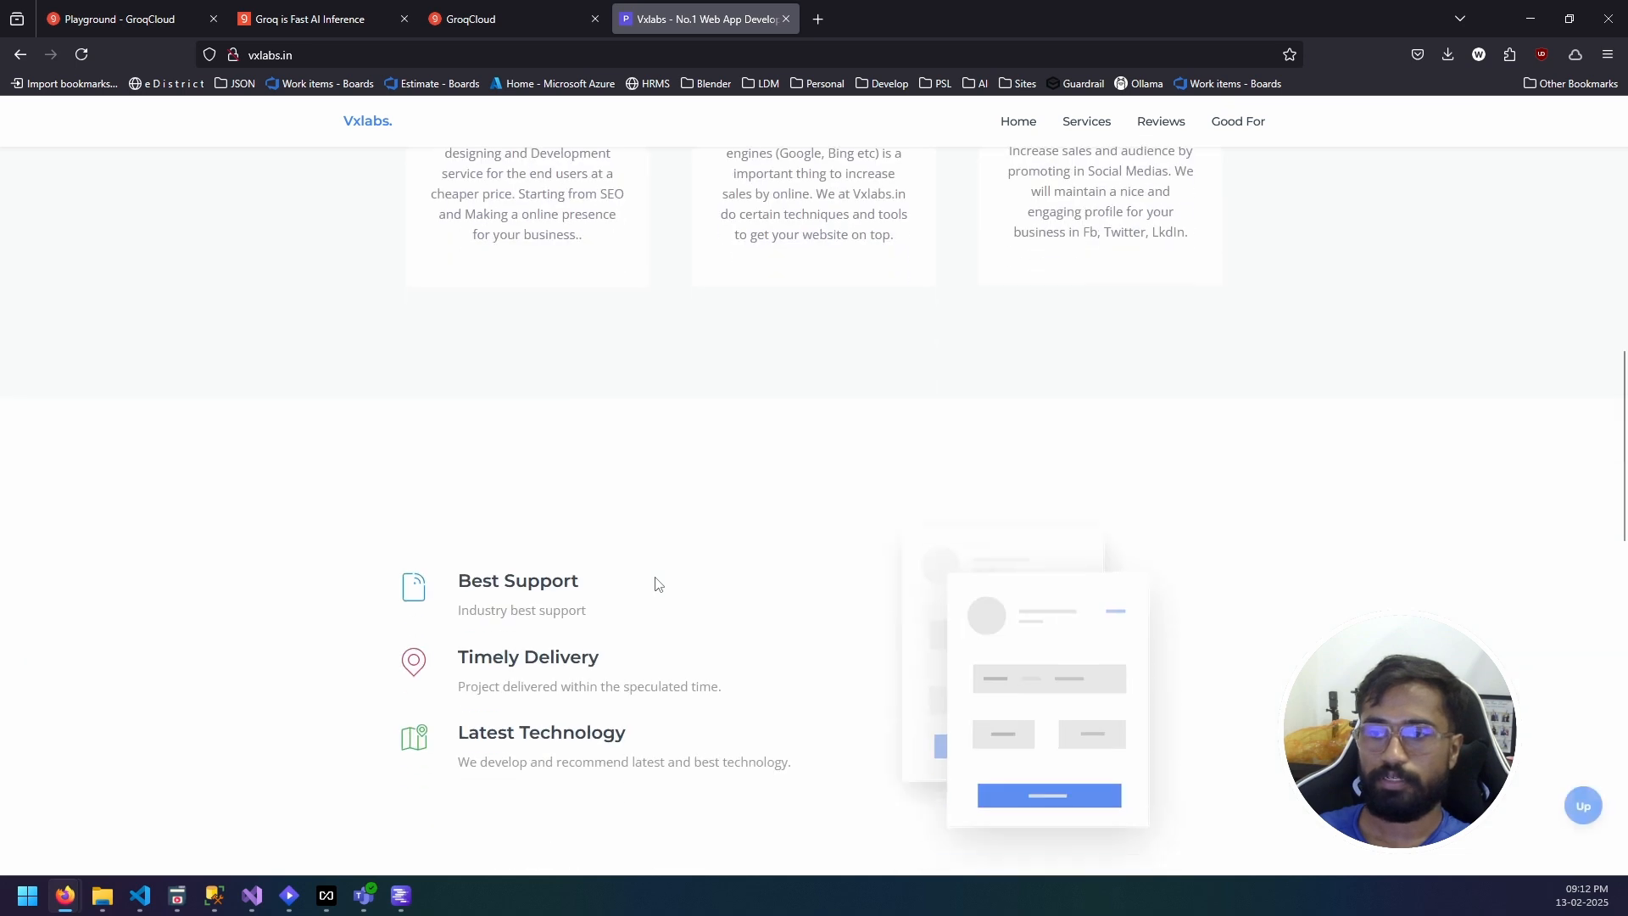
scroll(656, 580, up, 15)
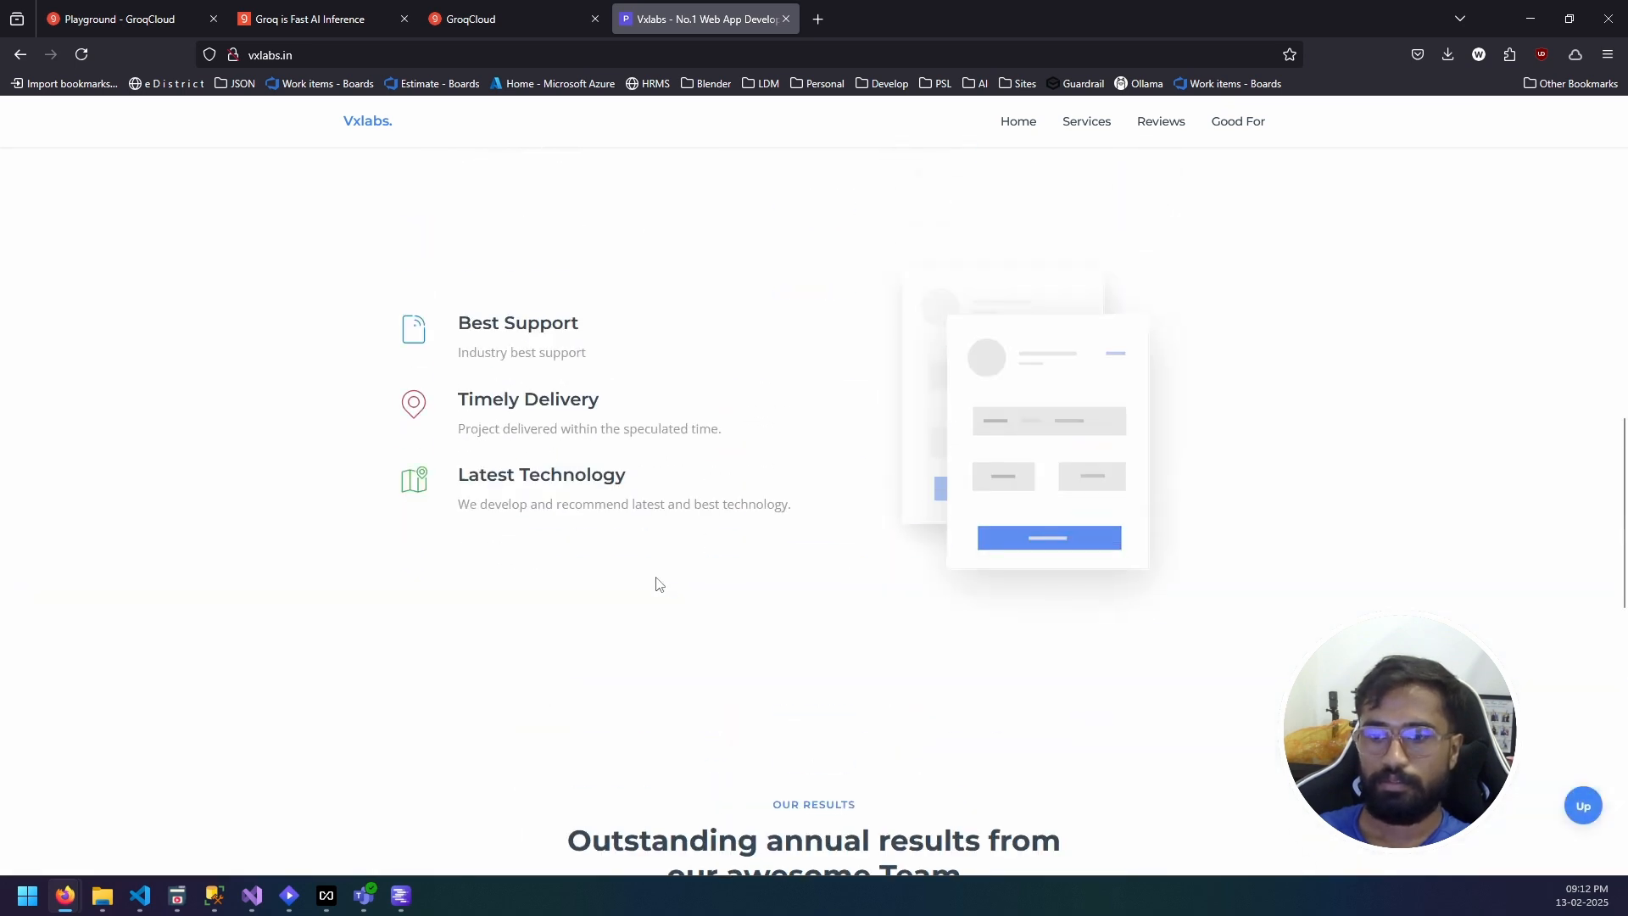
click(327, 896)
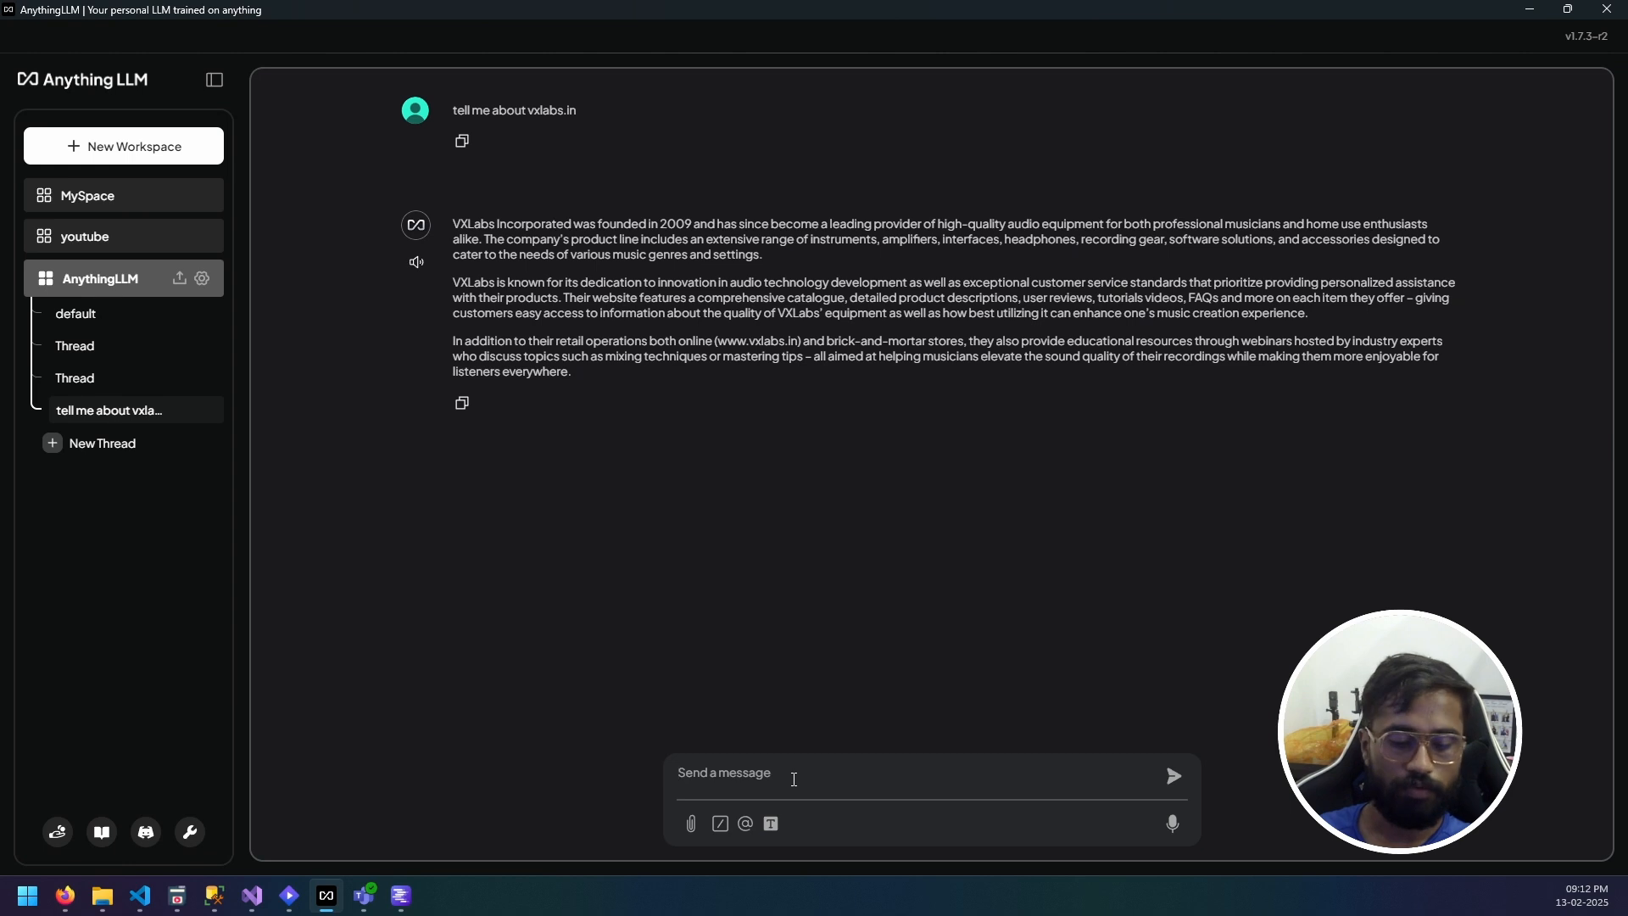
text(@)
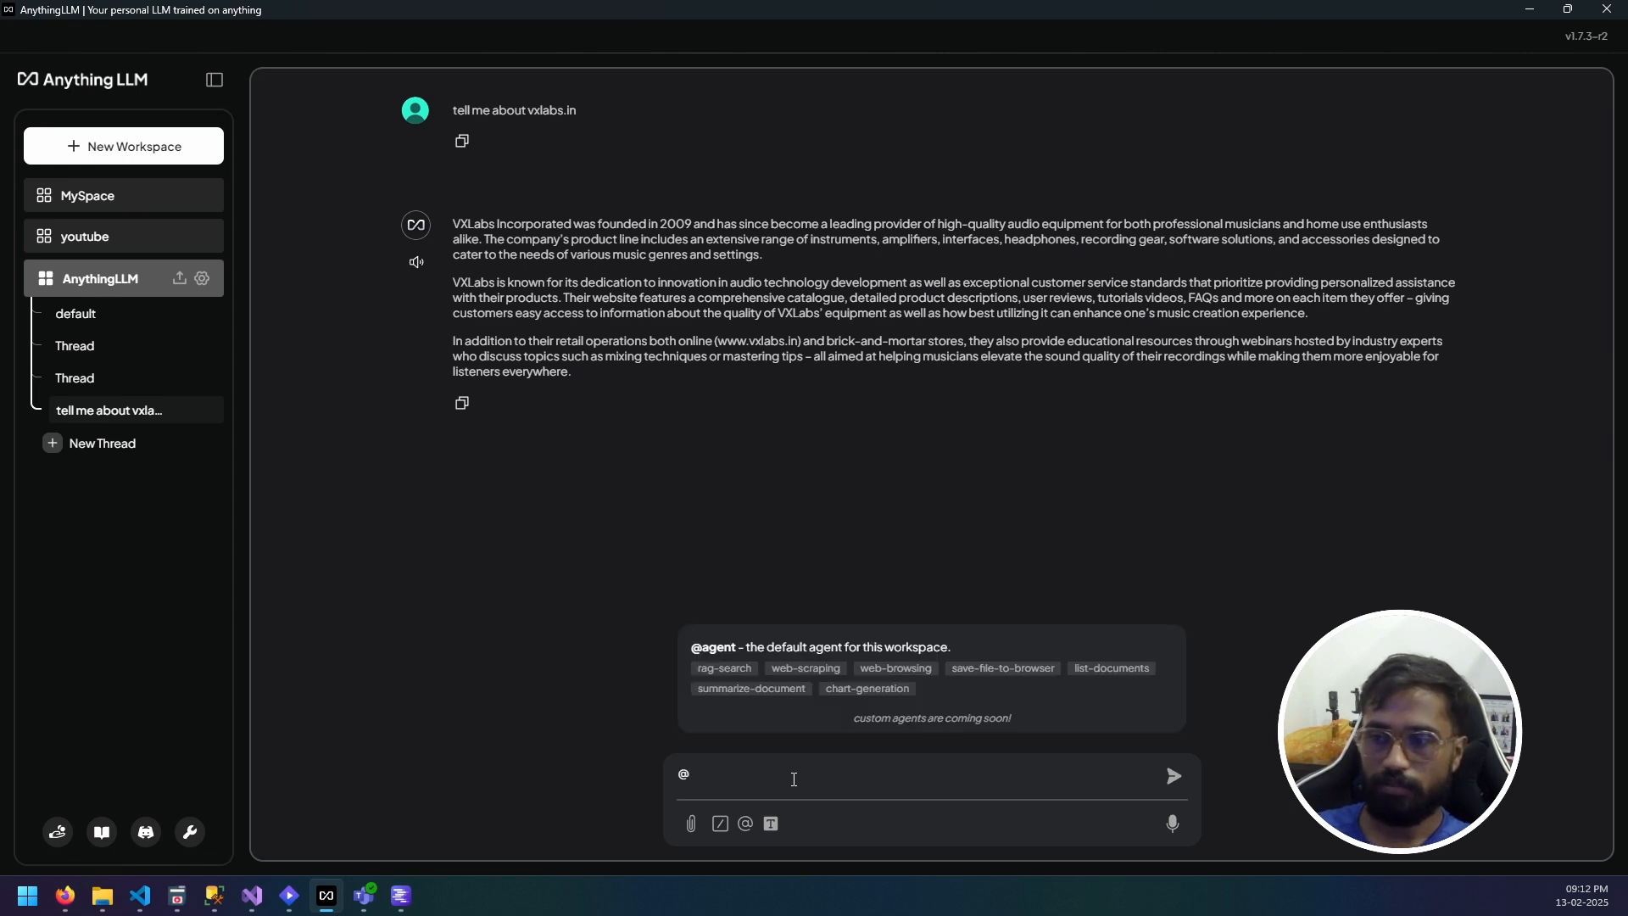
click(748, 824)
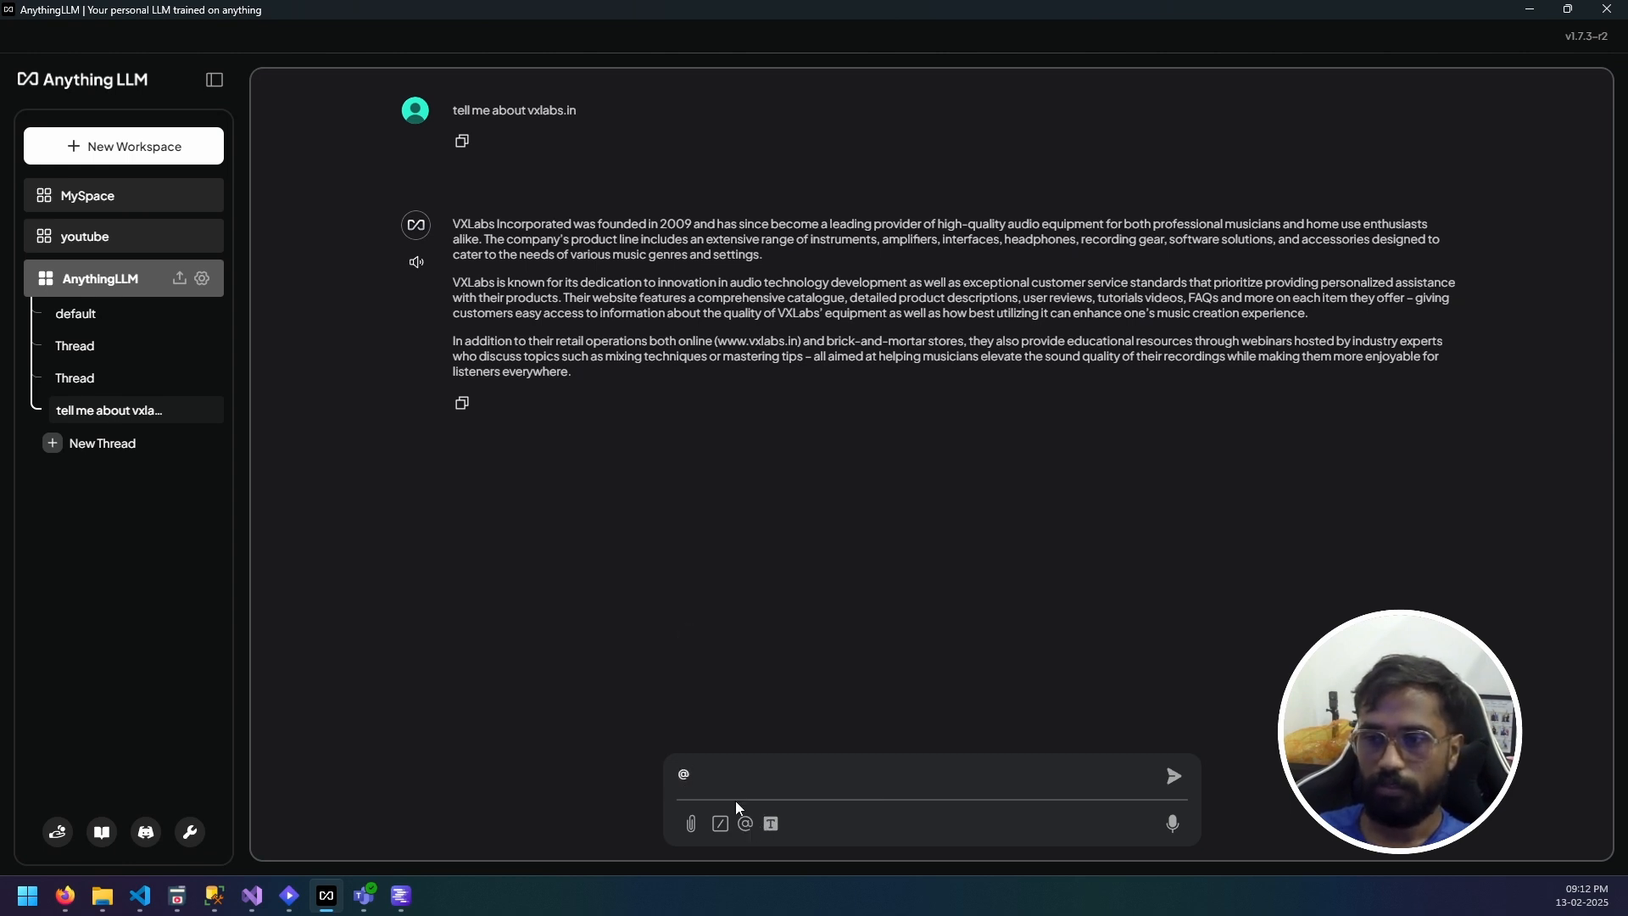
text(a)
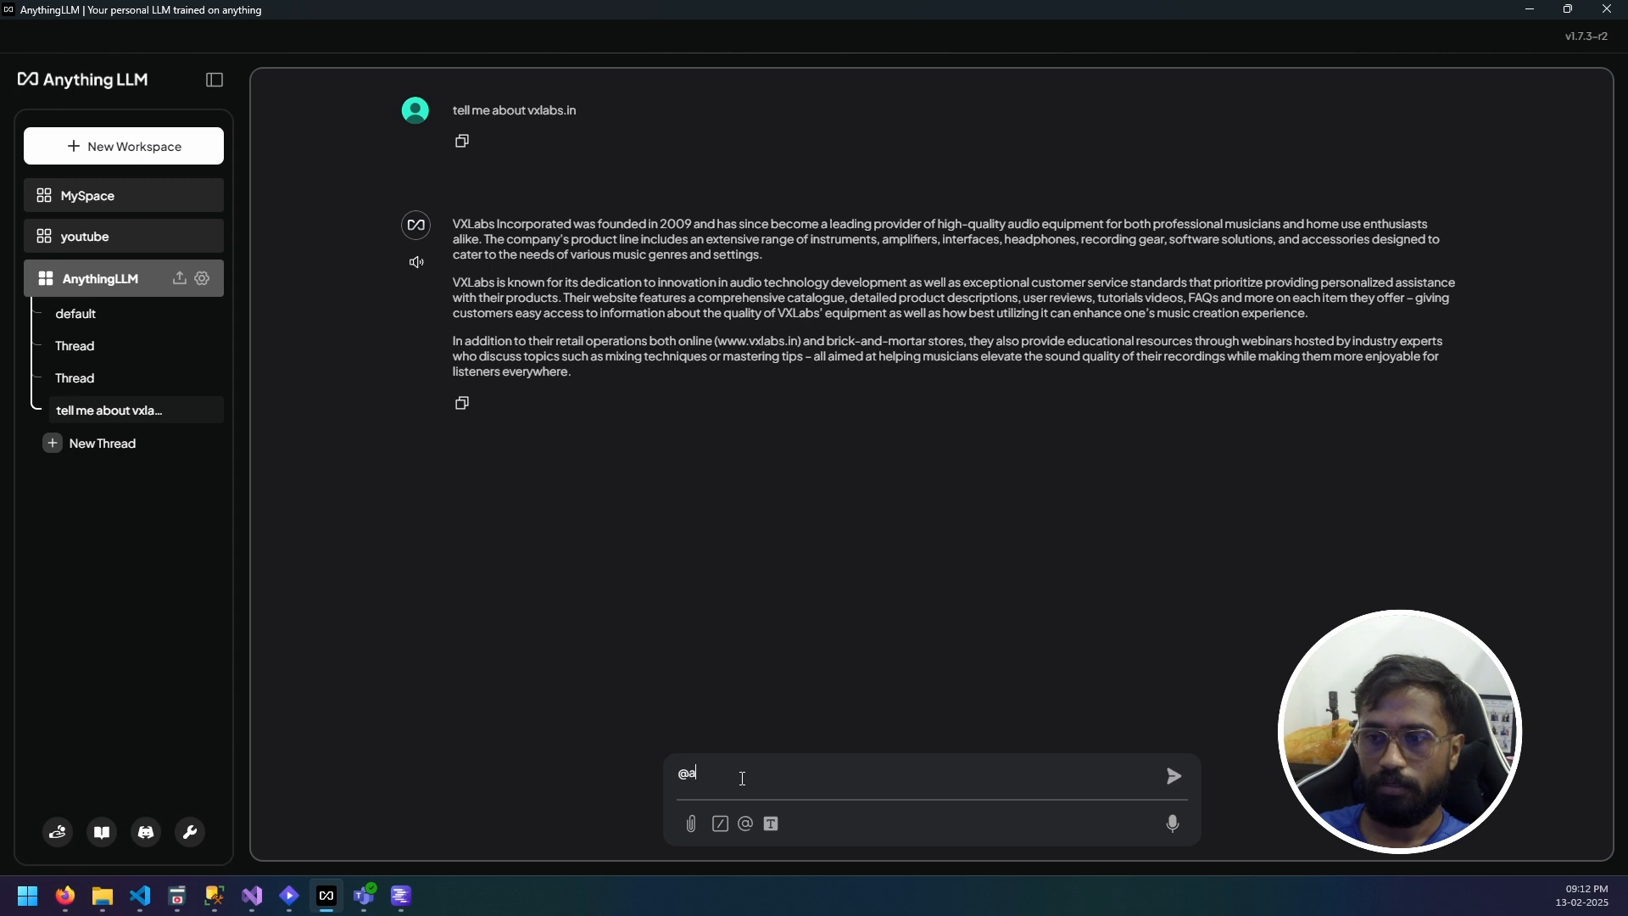
click(749, 825)
click(843, 674)
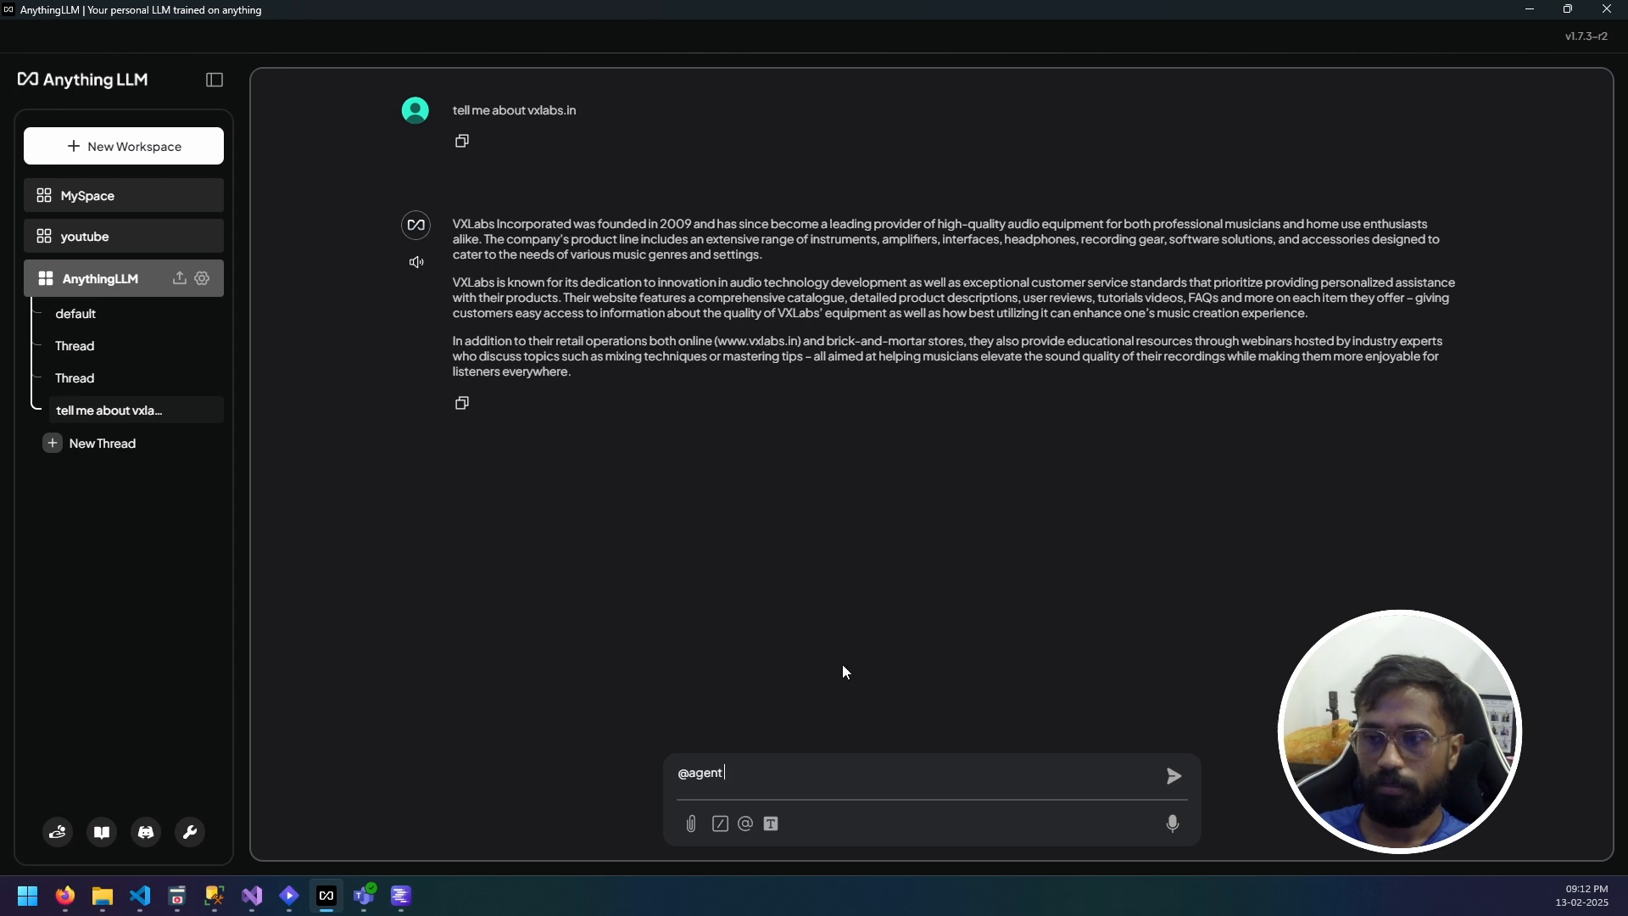
text(go to google a)
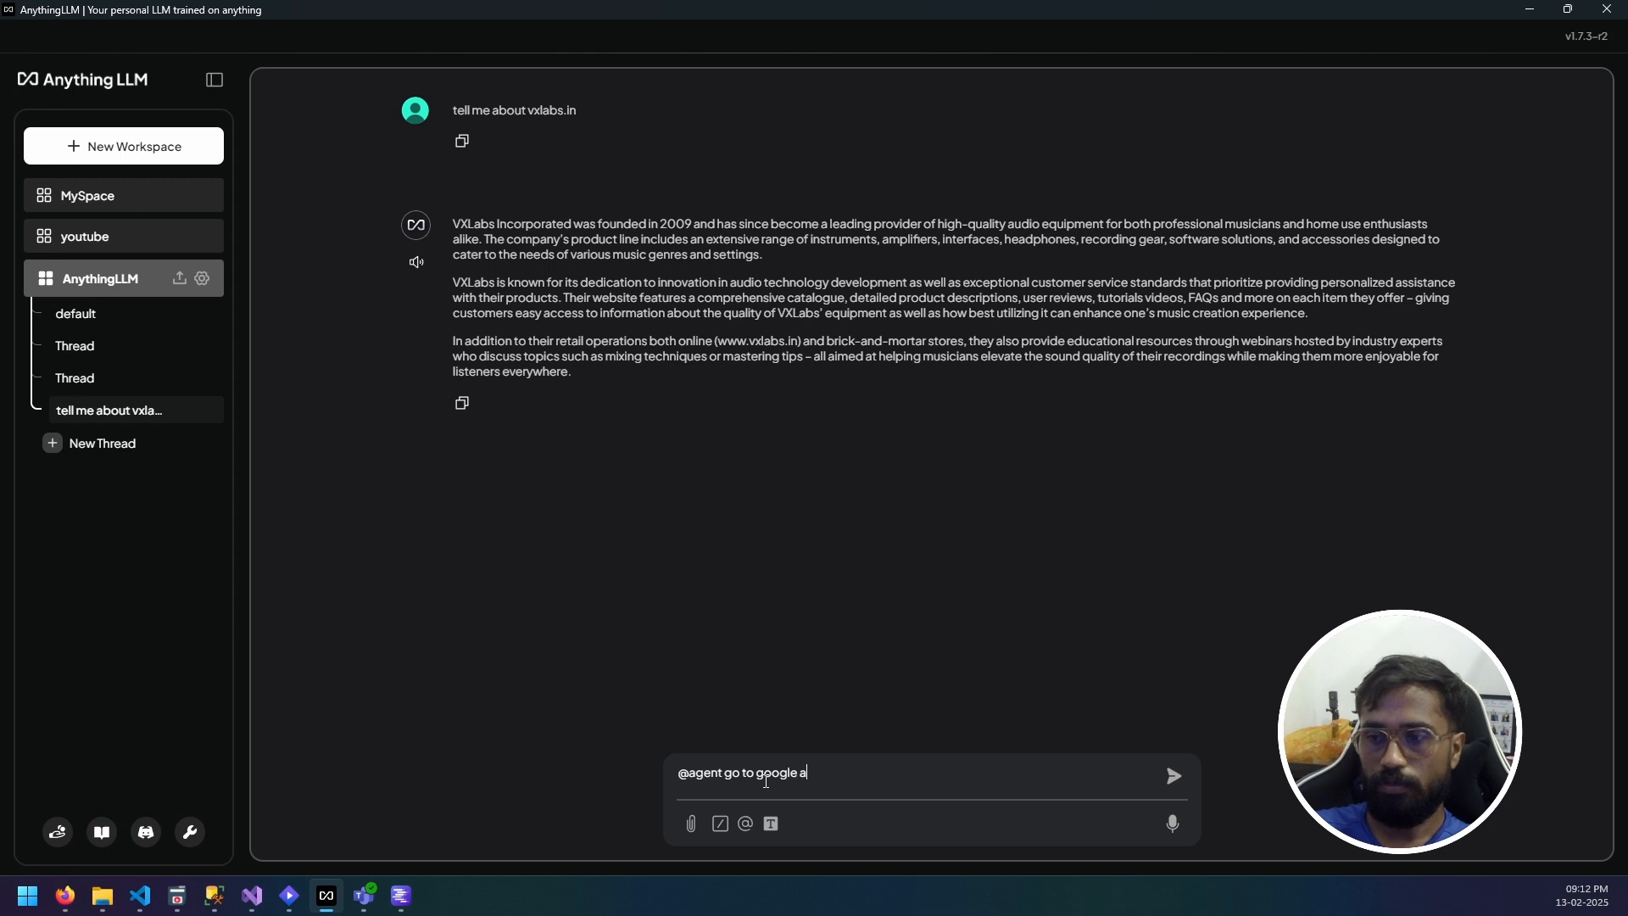
text(nd find out about vxlabs.)
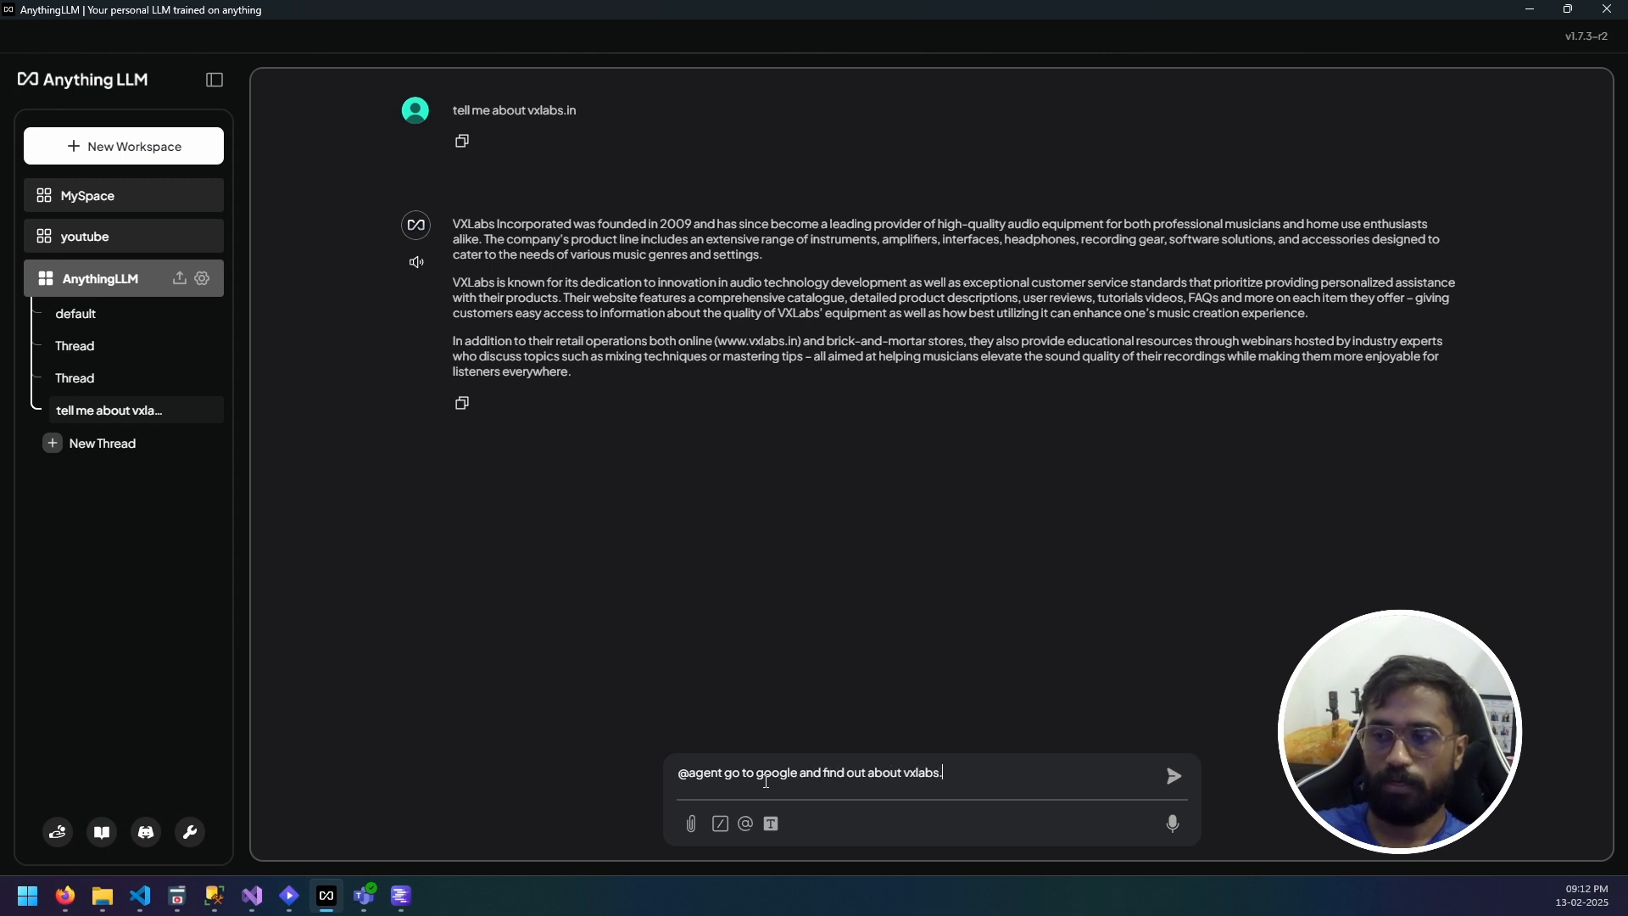
text(in)
key(Return)
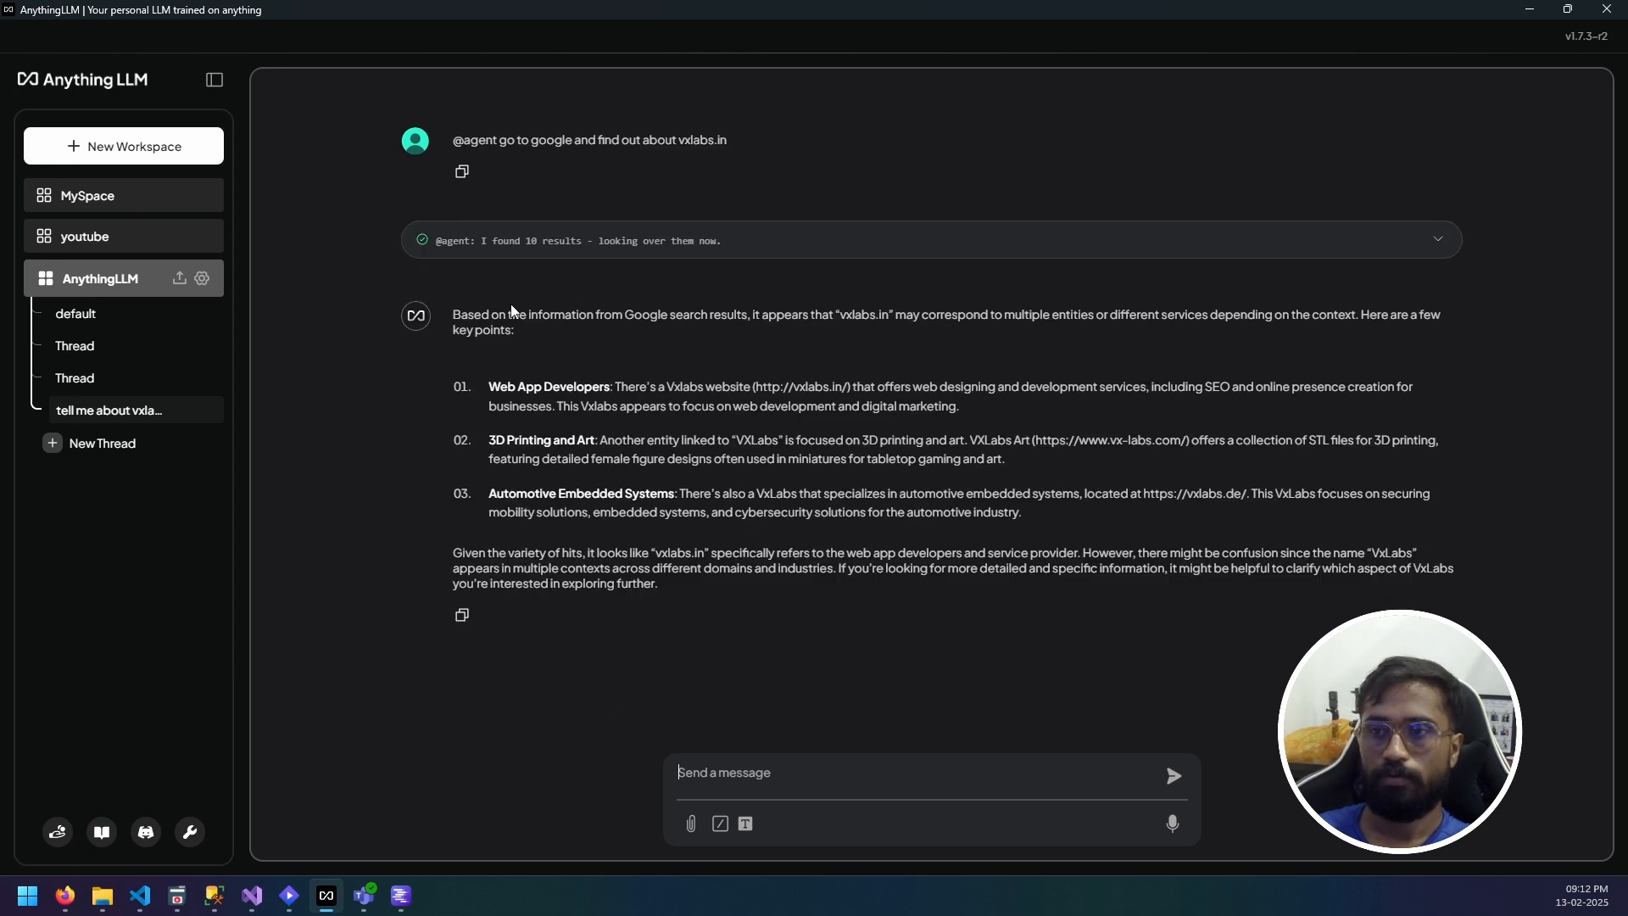
Examine the agent's reply about vxlabs.in, highlighting the web developer description and the website addresses of the other listed entities.
drag(628, 315, 893, 333)
click(621, 387)
drag(621, 386, 963, 419)
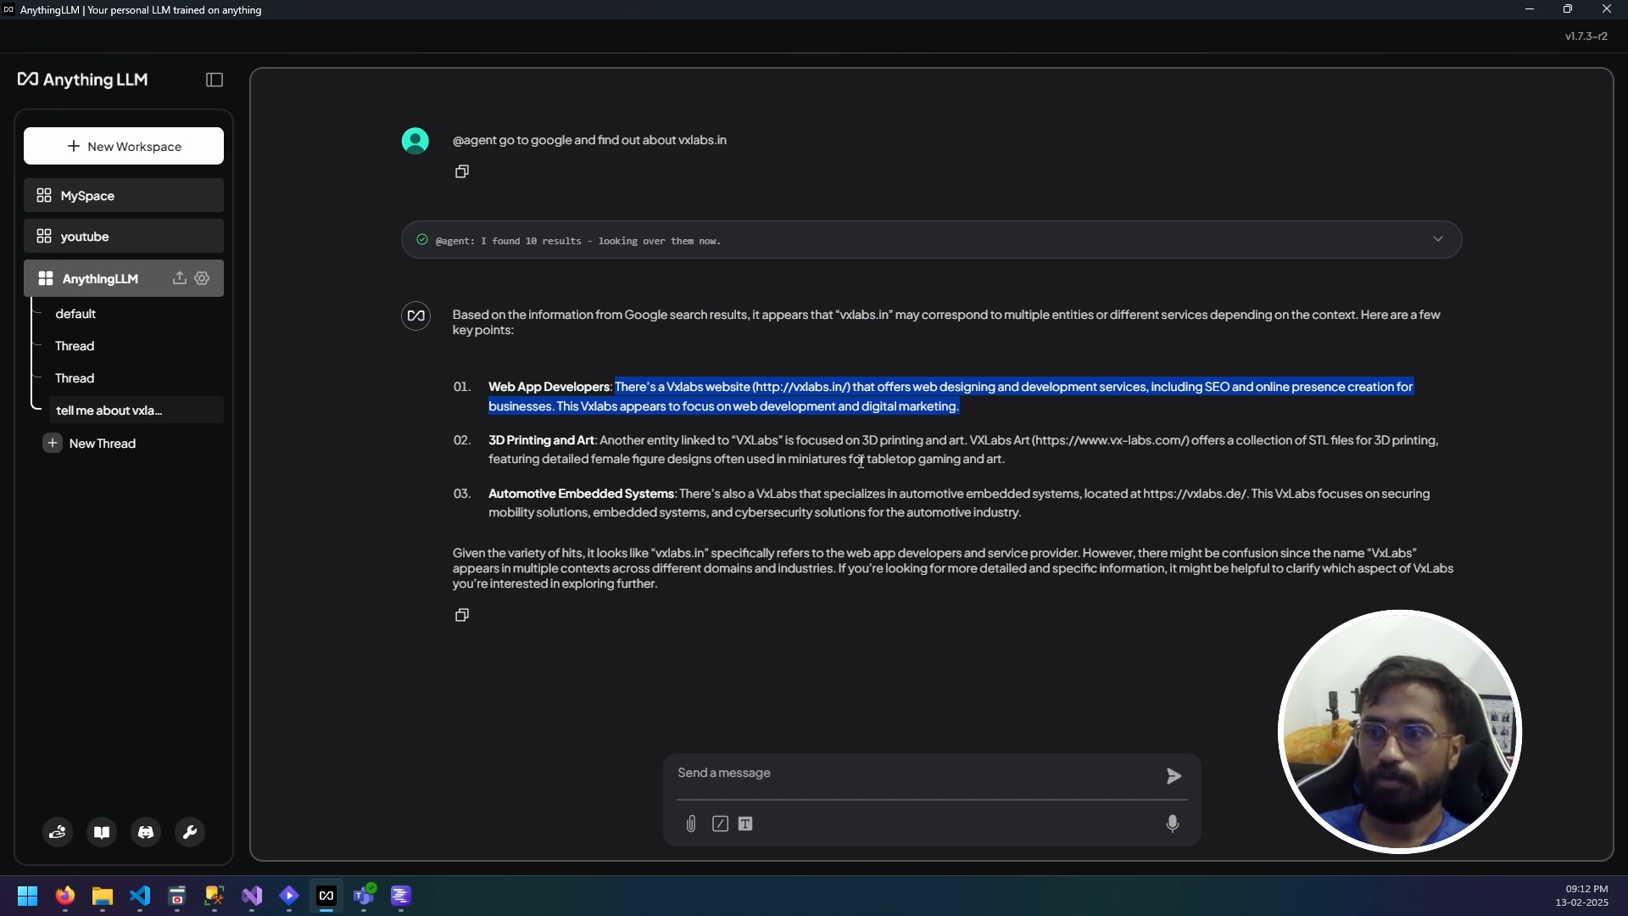
drag(1041, 440, 1194, 440)
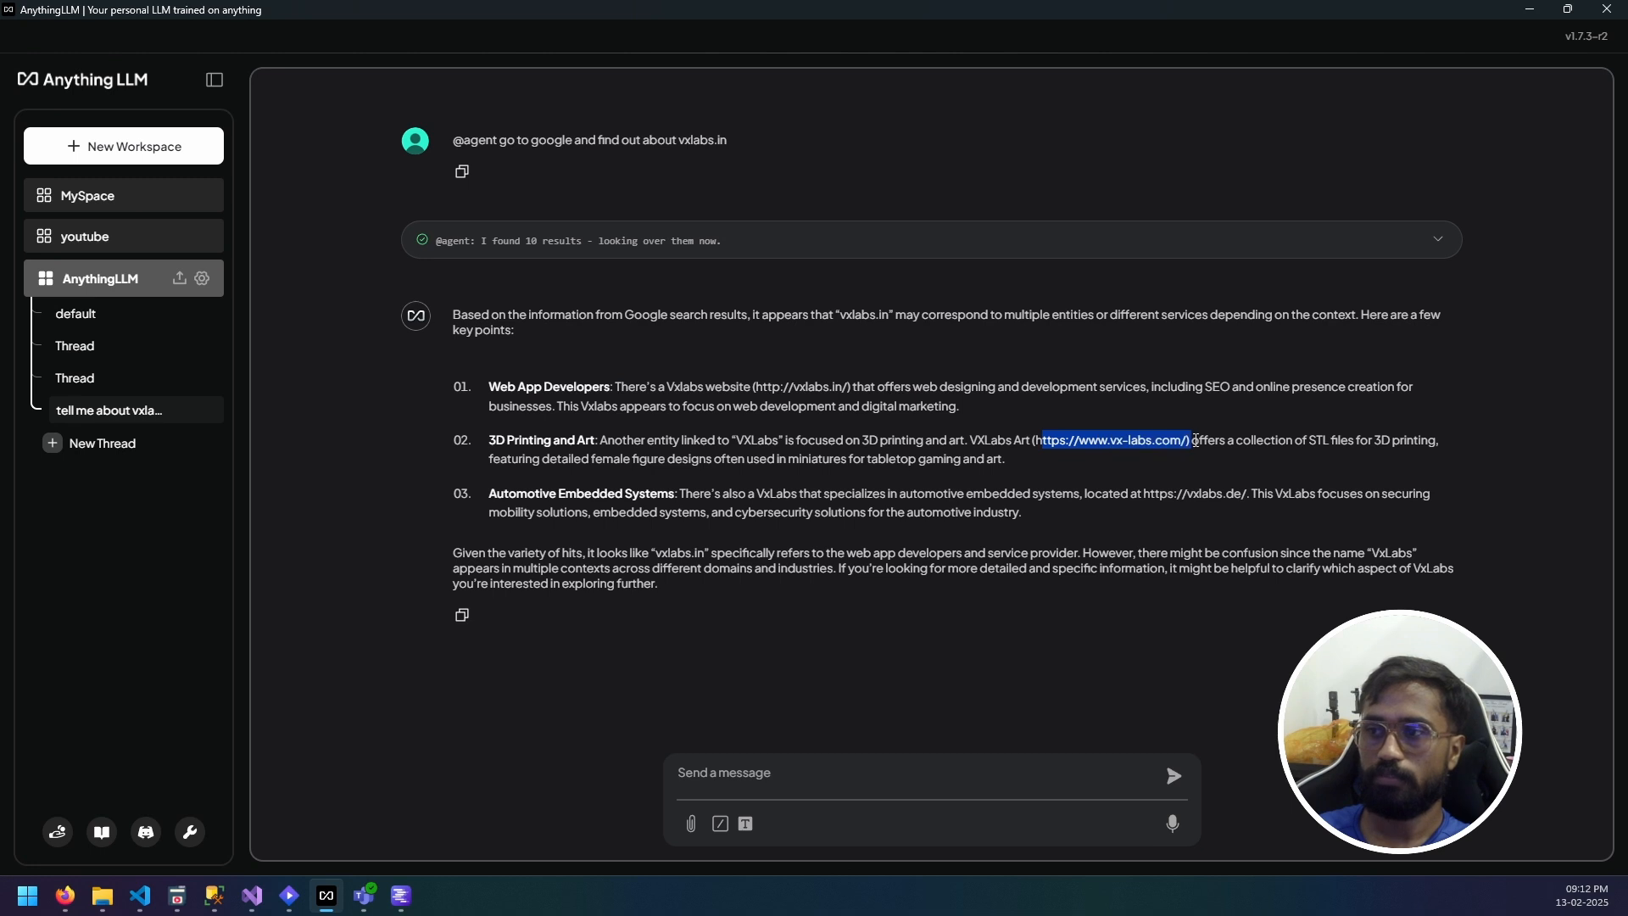
drag(1243, 496, 1171, 495)
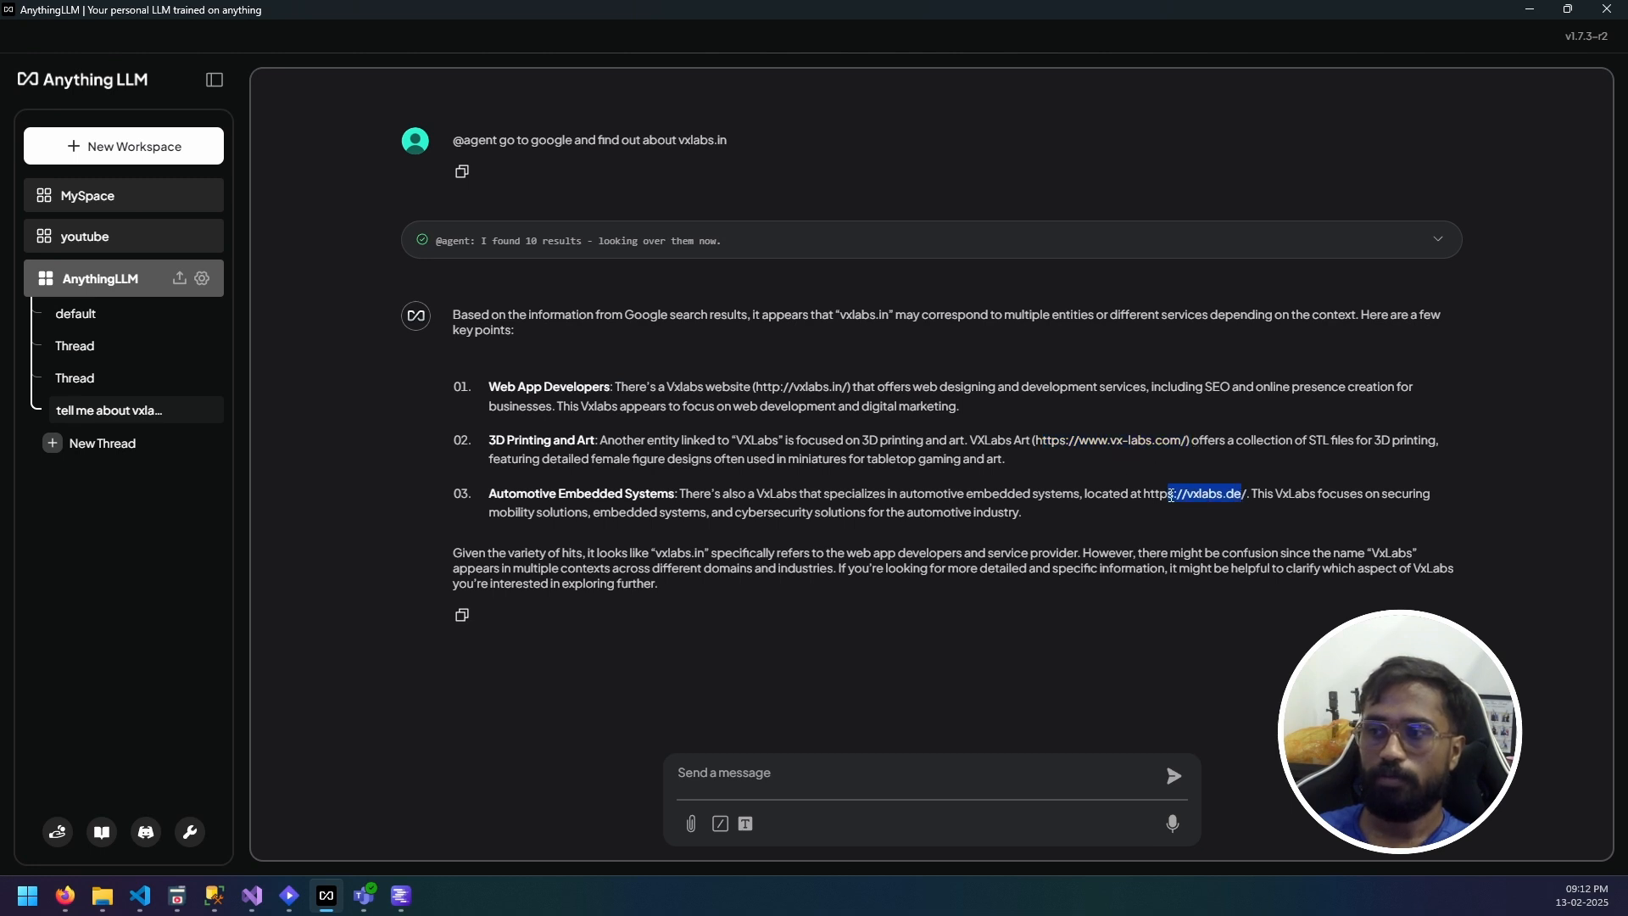